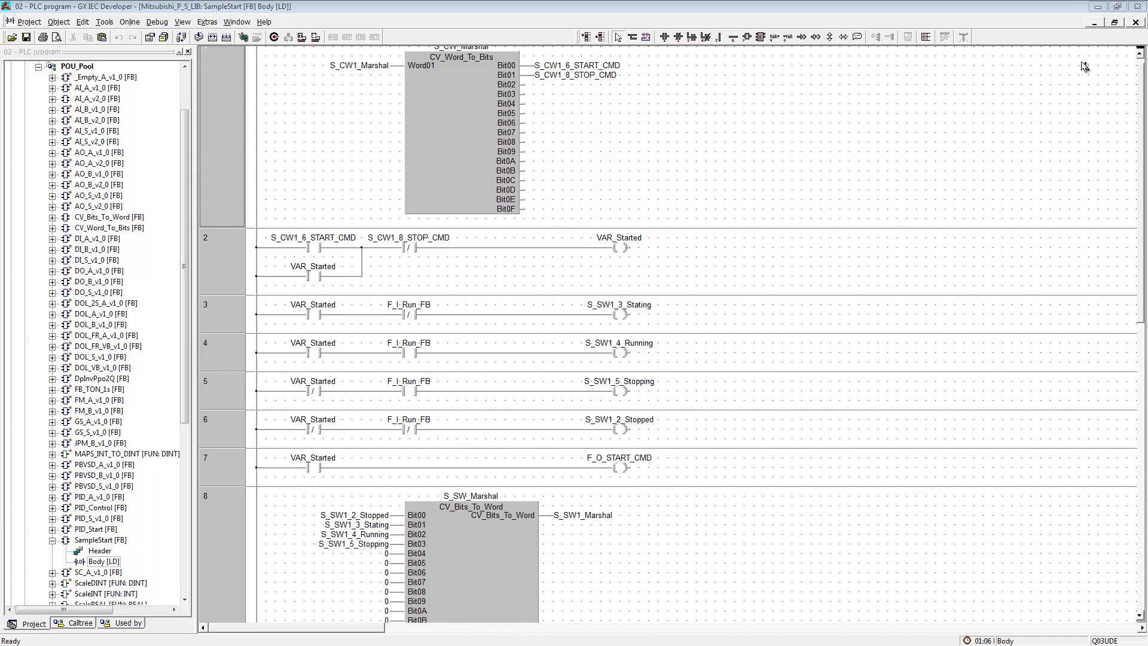
Step: Close the SampleStart Body [LD] ladder window
{"action": "left_click", "coordinate": [1135, 22]}
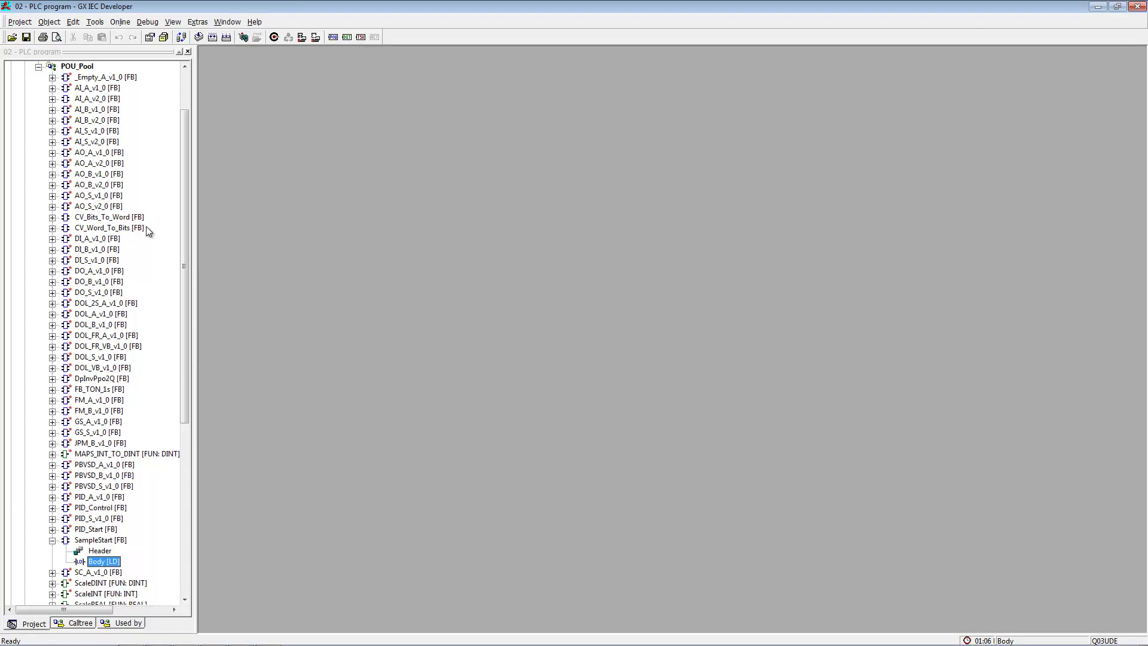
Step: Collapse POU_Pool and enter START1 as a new identifier in Global_Vars
{"action": "left_click", "coordinate": [38, 67]}
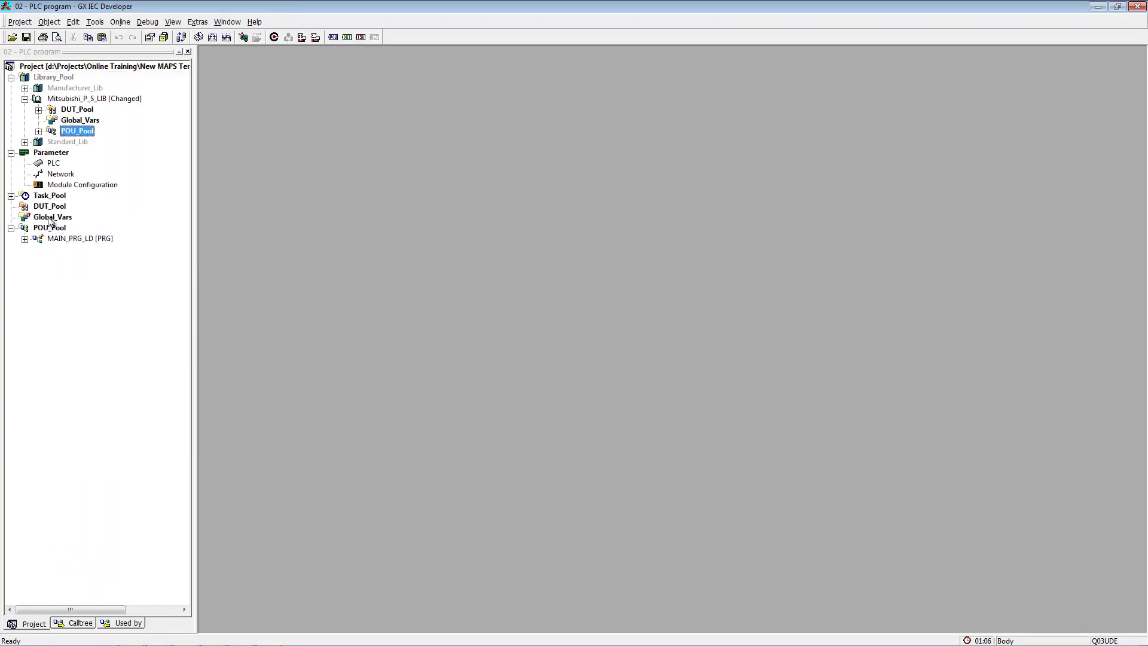
{"action": "double_click", "coordinate": [53, 217]}
{"action": "left_click", "coordinate": [407, 63]}
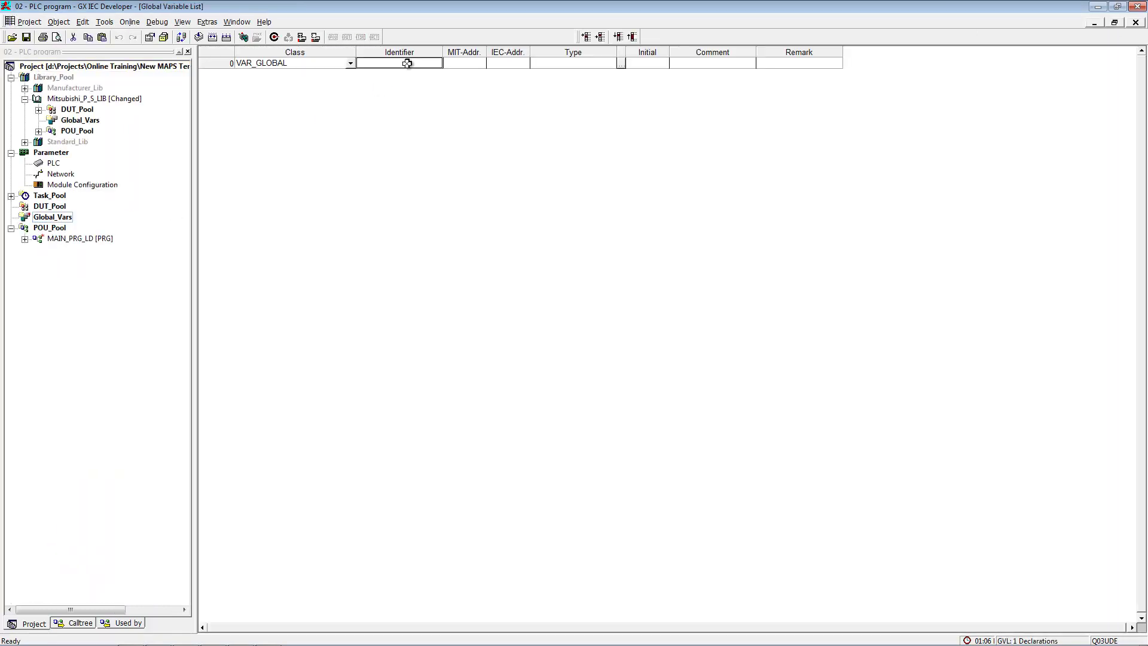
{"action": "type", "text": "START1"}
Step: Set START1's type to SampleStart_DUT from the Mitsubishi_P_S_LIB data unit types
{"action": "left_click", "coordinate": [573, 63]}
{"action": "left_click", "coordinate": [621, 62]}
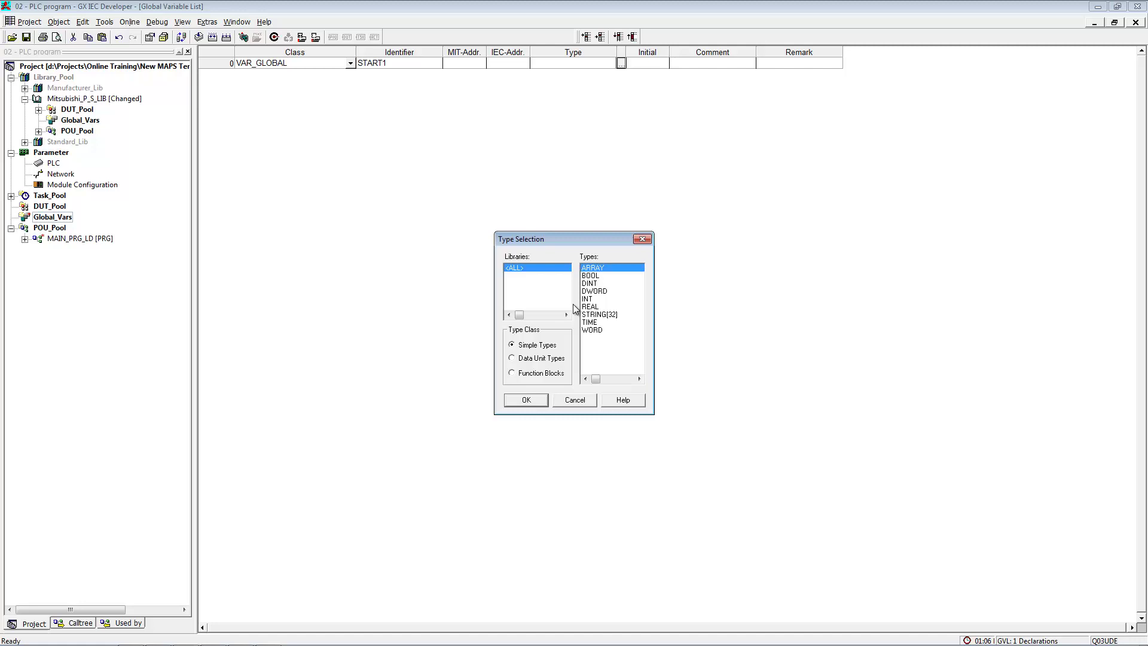
{"action": "left_click", "coordinate": [535, 359]}
{"action": "left_click", "coordinate": [527, 284]}
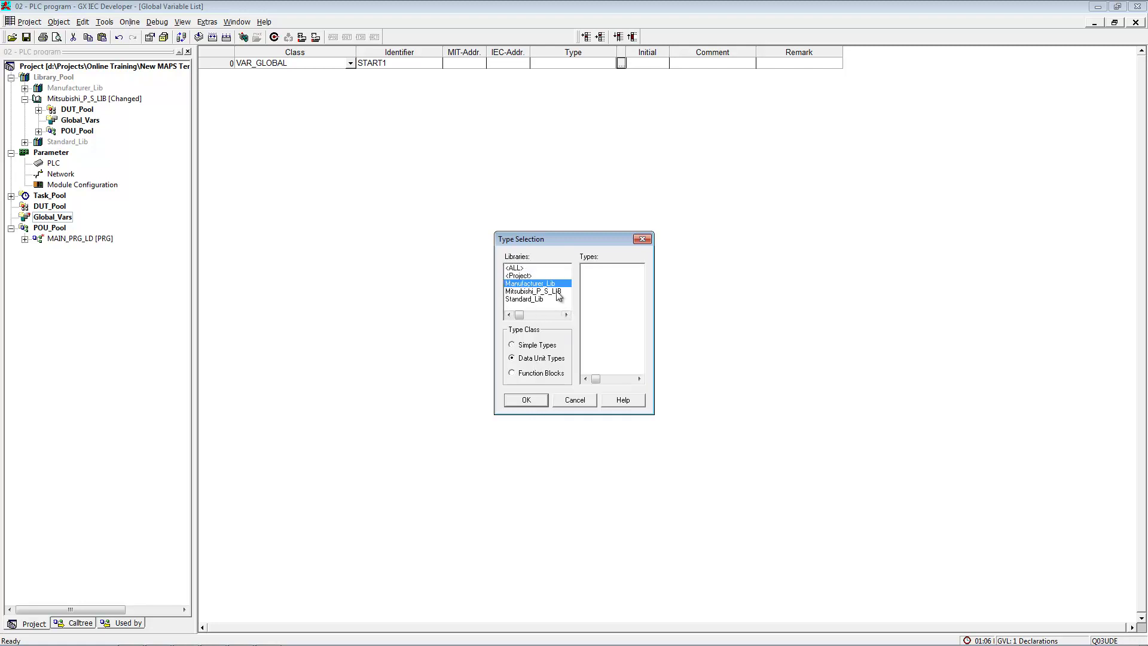
{"action": "left_click", "coordinate": [558, 295]}
{"action": "left_click", "coordinate": [639, 321]}
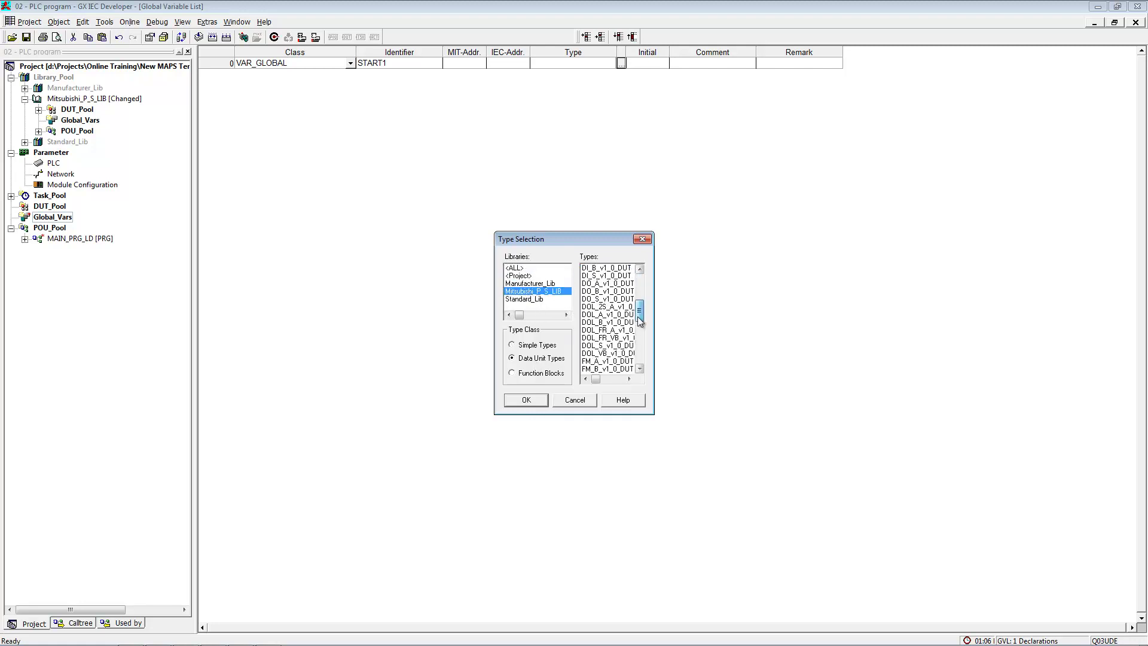
{"action": "scroll", "coordinate": [640, 321], "scroll_direction": "down", "scroll_amount": 5}
{"action": "double_click", "coordinate": [603, 315]}
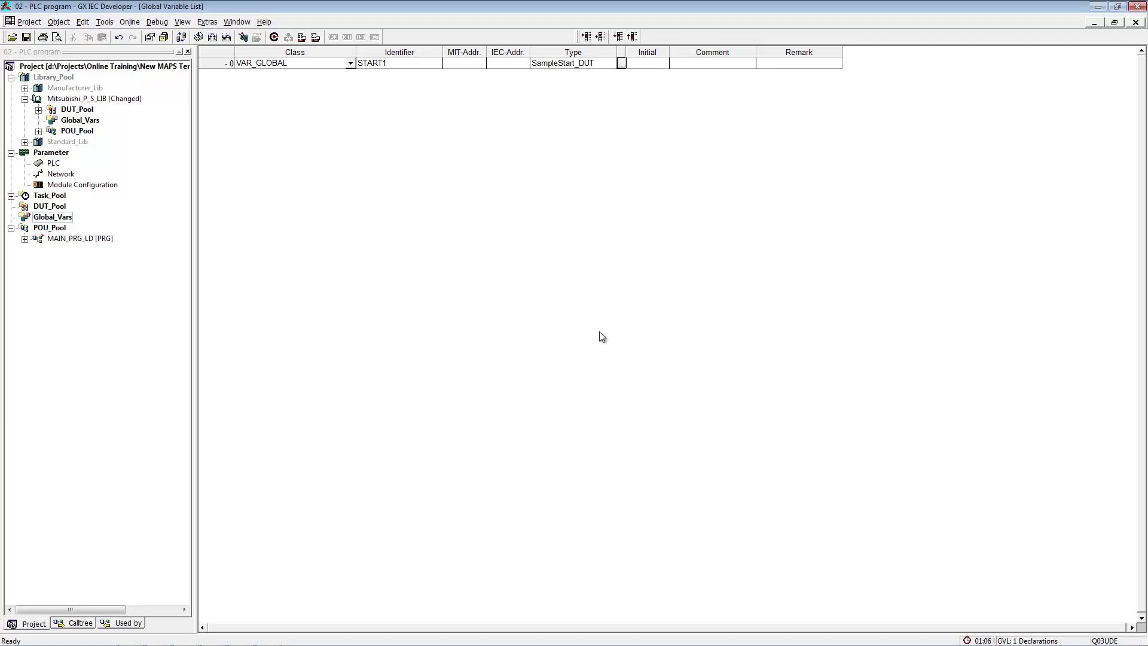
Step: With auto-fill off, assign X0 to F_I_Run_FB, Y20 to F_O_START_CMD and D0 to S_CW1_Marshal
{"action": "double_click", "coordinate": [465, 63]}
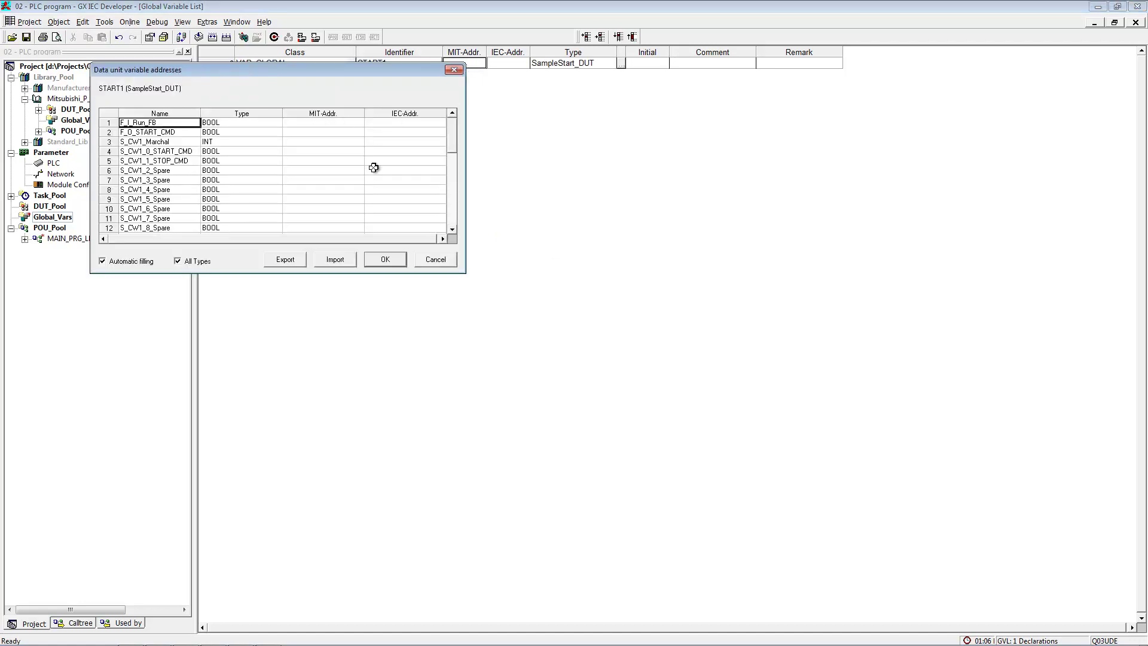
{"action": "left_click", "coordinate": [122, 261]}
{"action": "left_click", "coordinate": [304, 124]}
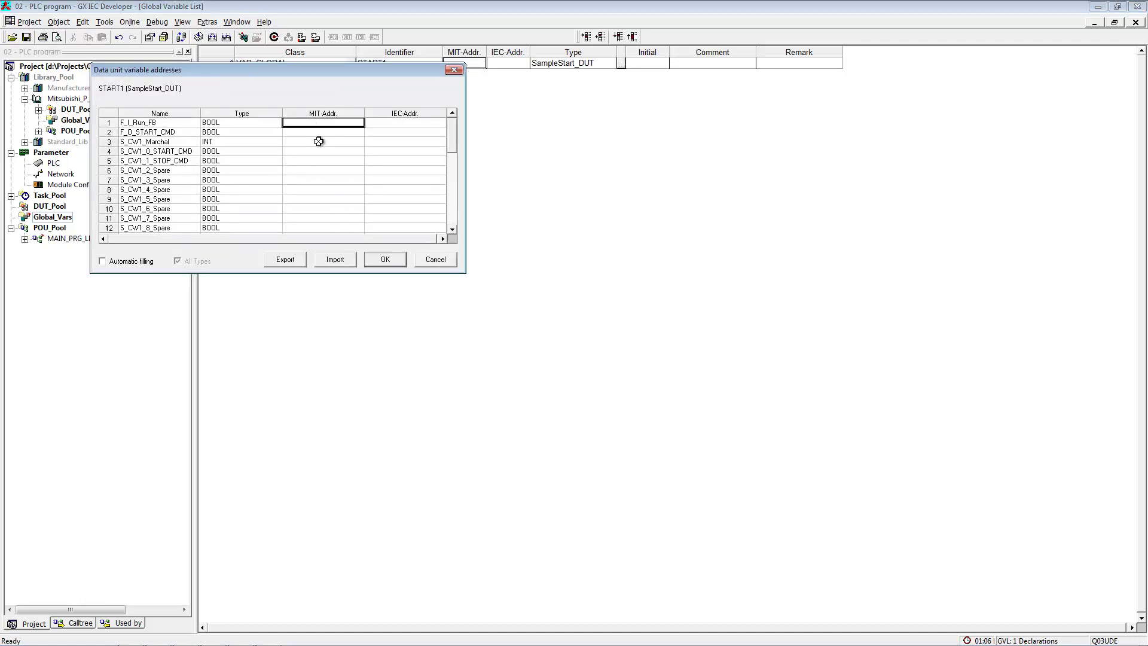
{"action": "type", "text": "X0"}
{"action": "left_click", "coordinate": [317, 133]}
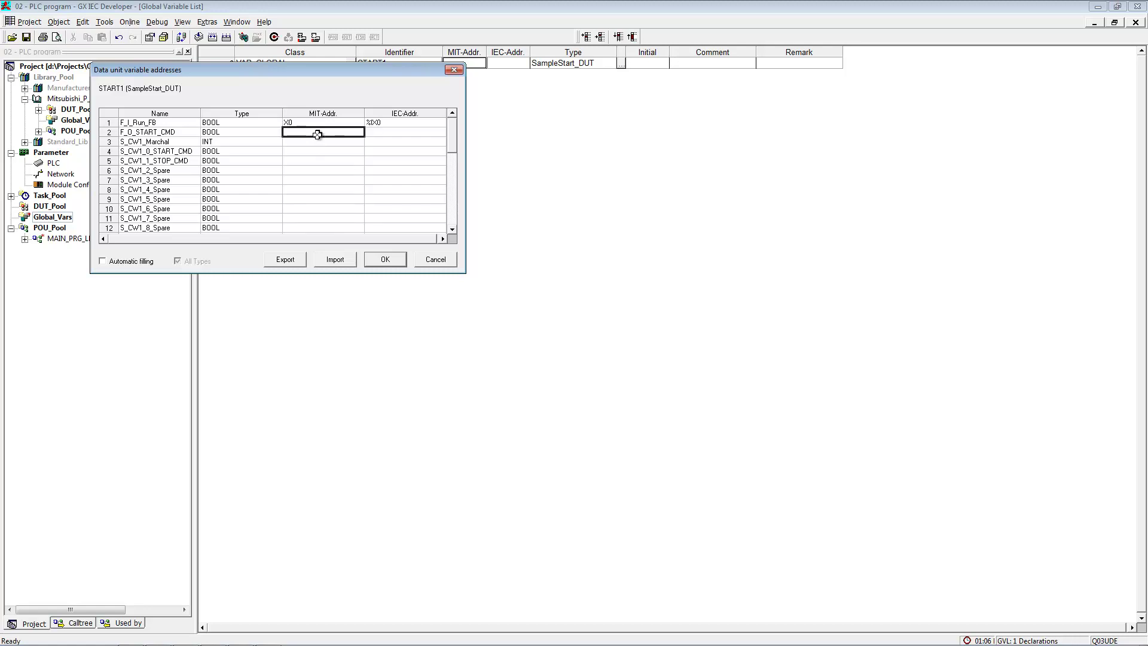
{"action": "type", "text": "x"}
{"action": "type", "text": "20"}
{"action": "left_click", "coordinate": [308, 149]}
{"action": "left_click", "coordinate": [304, 142]}
{"action": "type", "text": "d0"}
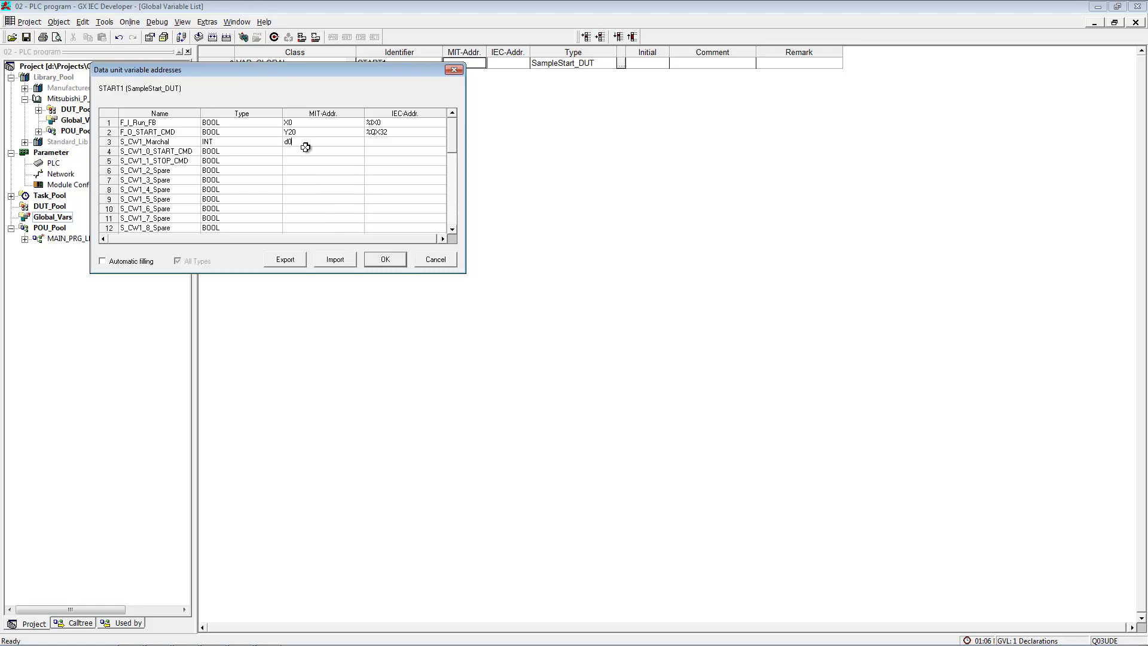
{"action": "left_click", "coordinate": [325, 169]}
Step: Assign D100 to S_SW1_Marshal with automatic filling back on for its status bits from D100.0
{"action": "scroll", "coordinate": [311, 178], "scroll_direction": "down", "scroll_amount": 4}
{"action": "left_click", "coordinate": [299, 191]}
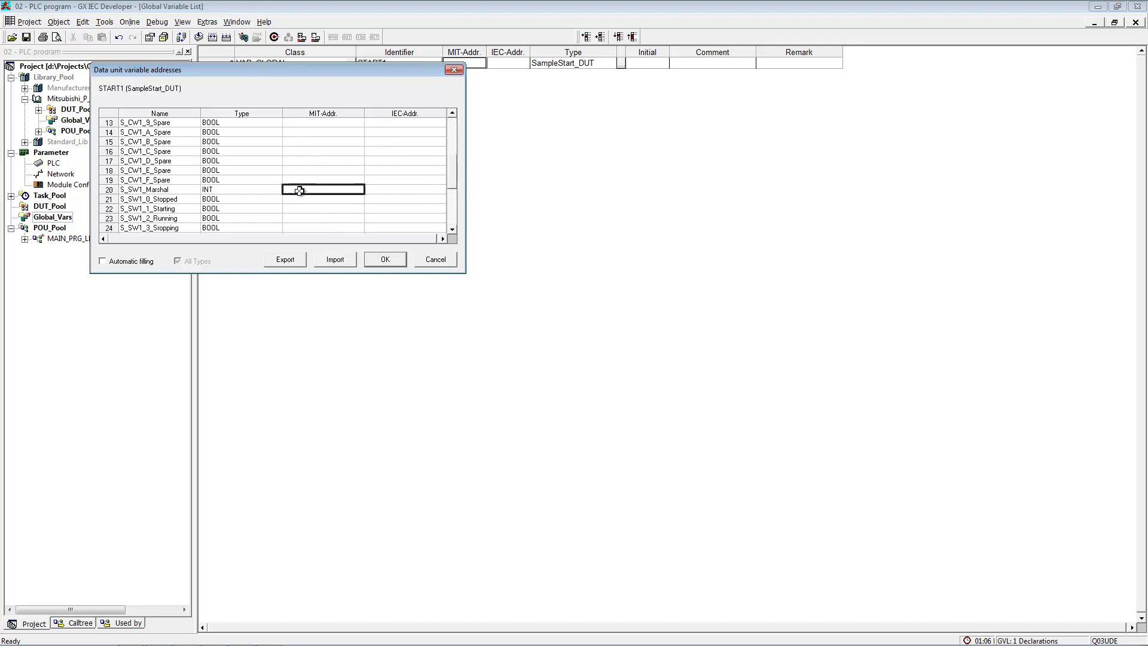
{"action": "type", "text": "d100"}
{"action": "key", "text": "Return"}
{"action": "left_click", "coordinate": [132, 262]}
{"action": "left_click", "coordinate": [297, 199]}
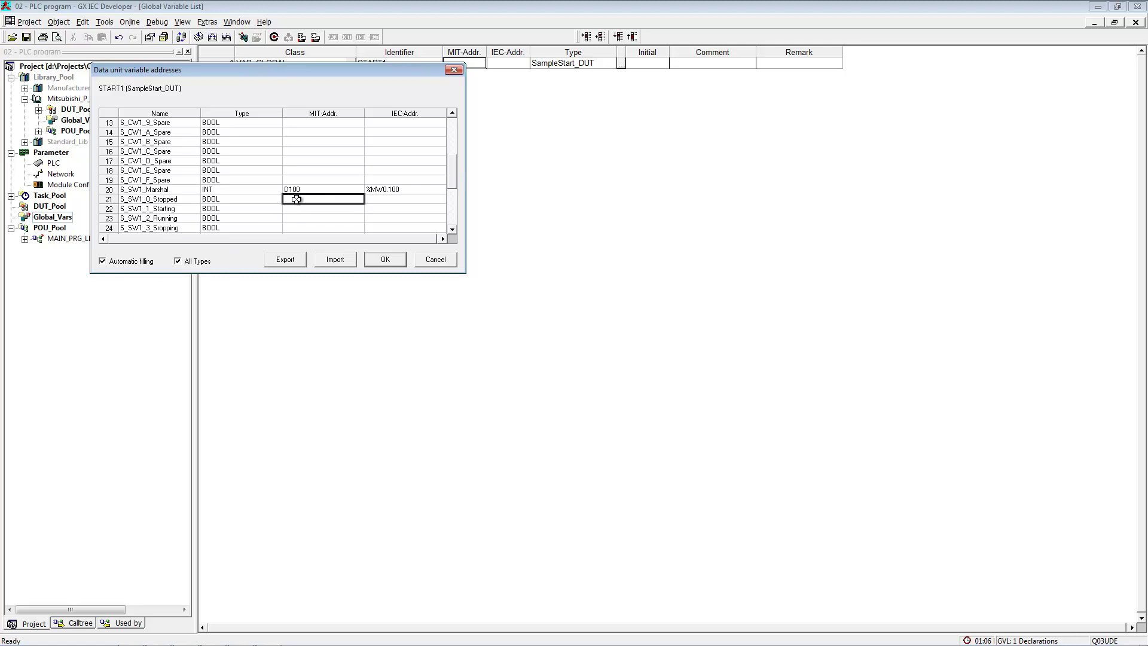
{"action": "type", "text": "d100"}
{"action": "left_click", "coordinate": [303, 211]}
{"action": "left_click", "coordinate": [324, 191]}
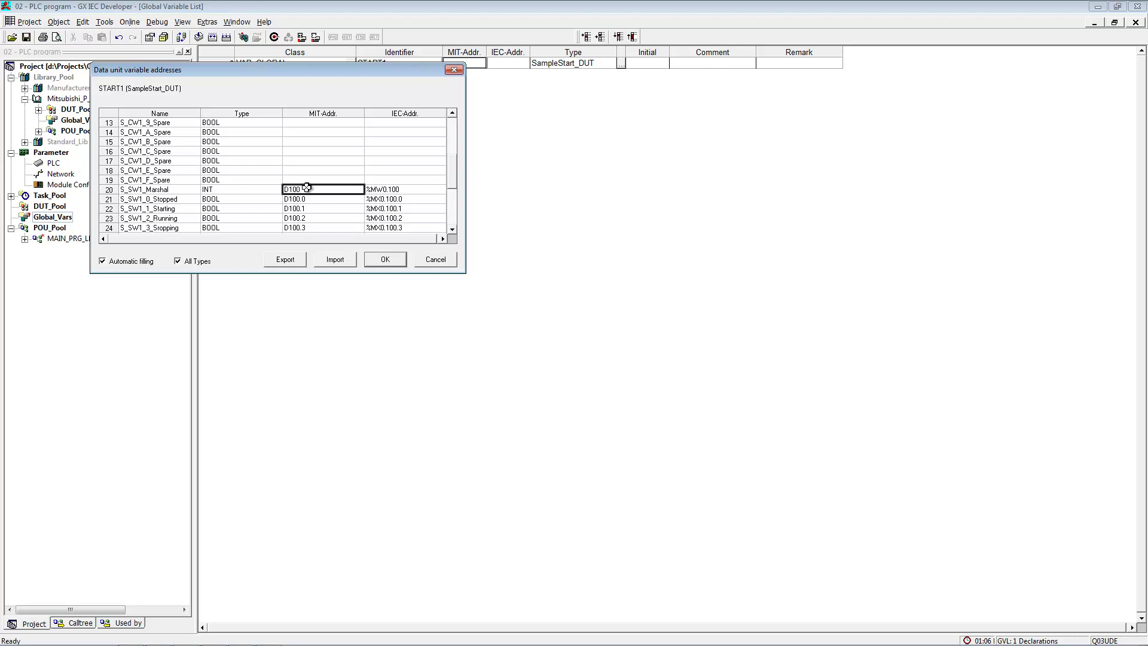
Step: Give S_CW1_0_START_CMD D0.0 to auto-fill D0.0–D0.F, accept the addresses and close the list
{"action": "left_click", "coordinate": [192, 201]}
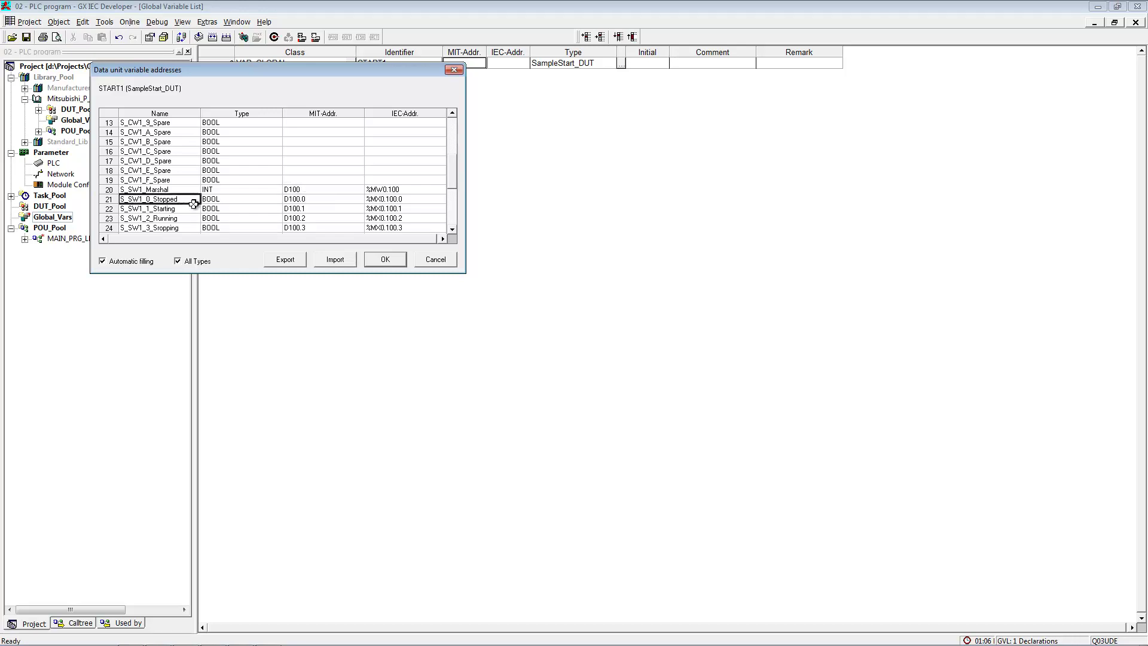
{"action": "scroll", "coordinate": [193, 204], "scroll_direction": "down", "scroll_amount": 1}
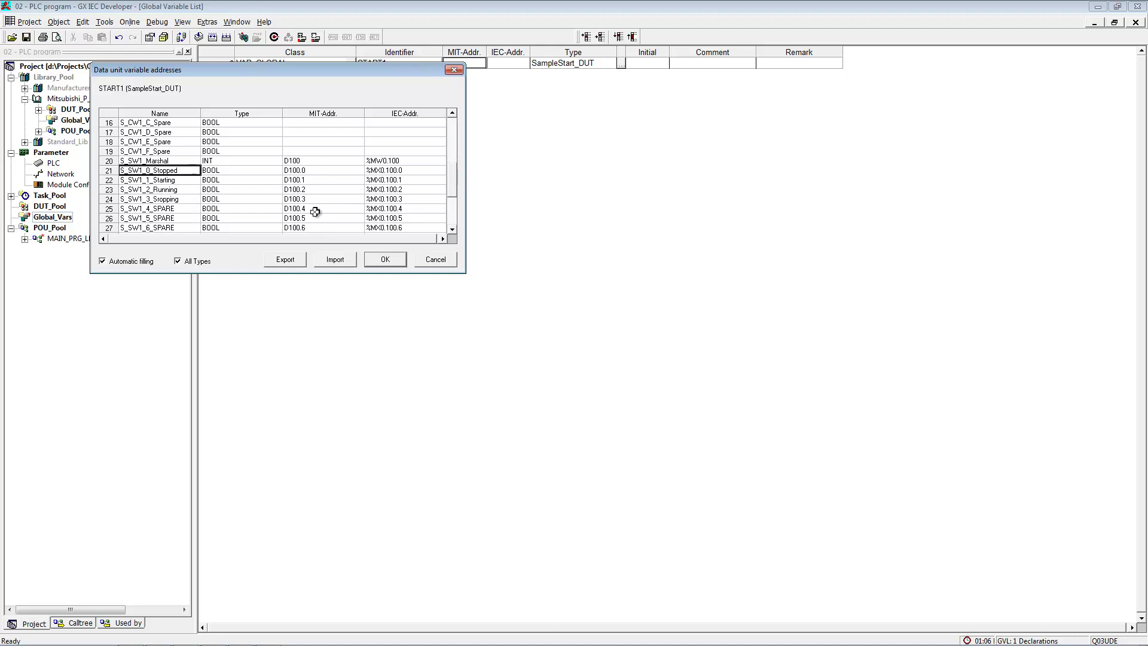
{"action": "scroll", "coordinate": [315, 210], "scroll_direction": "up", "scroll_amount": 5}
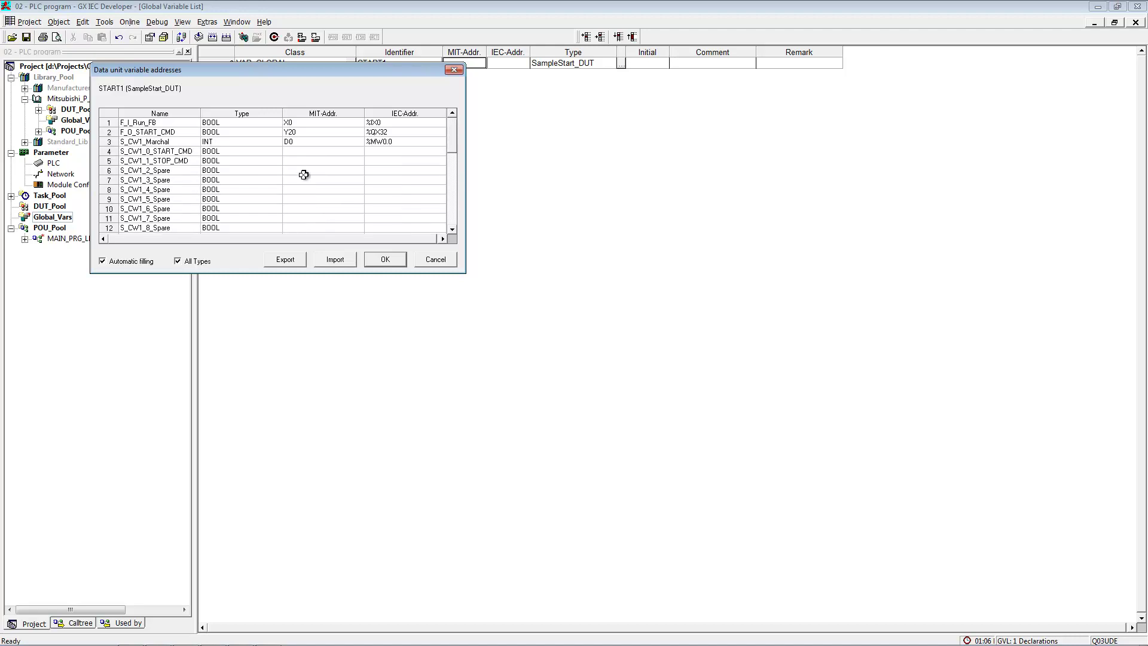
{"action": "left_click", "coordinate": [301, 152]}
{"action": "type", "text": "d0.0"}
{"action": "key", "text": "Return"}
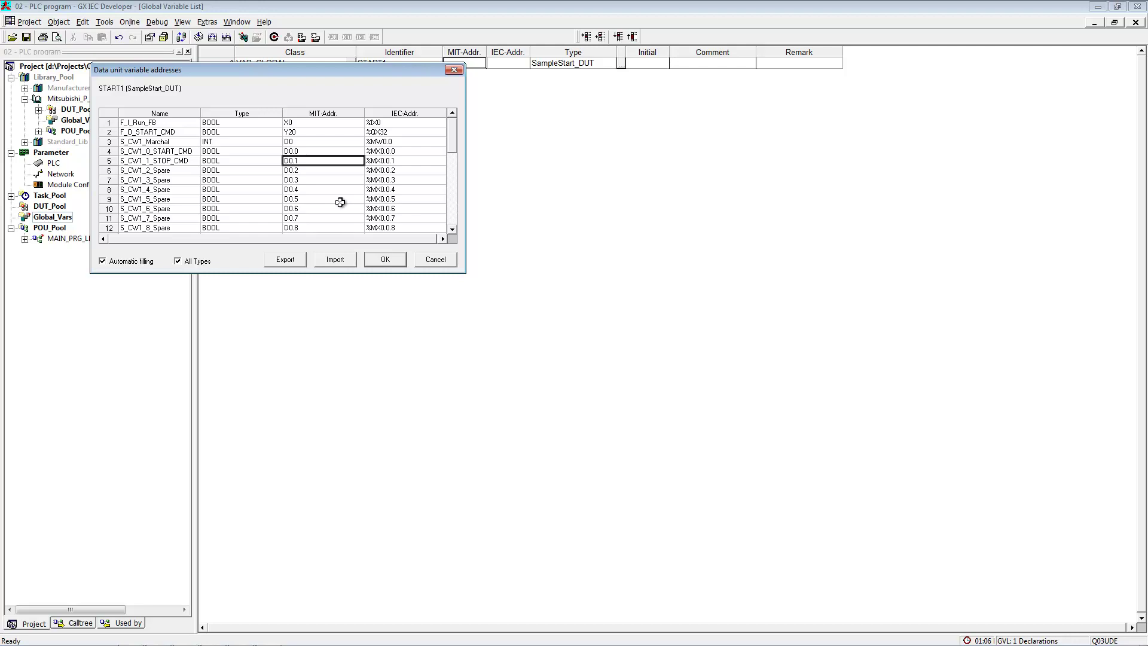
{"action": "scroll", "coordinate": [340, 202], "scroll_direction": "down", "scroll_amount": 5}
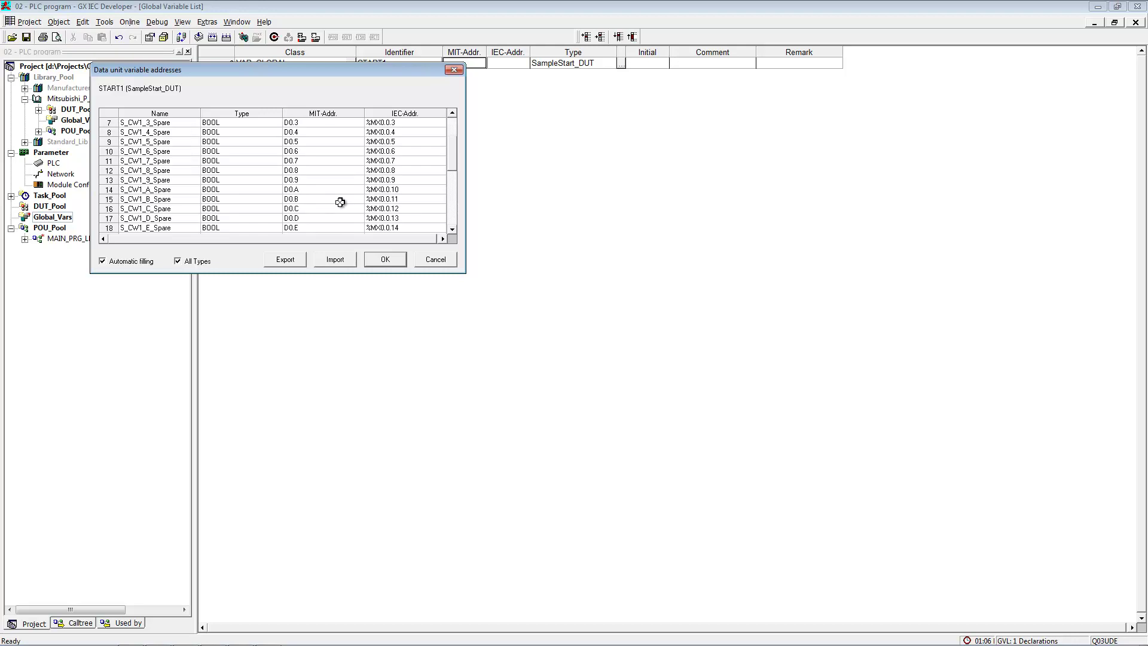
{"action": "left_click", "coordinate": [385, 259]}
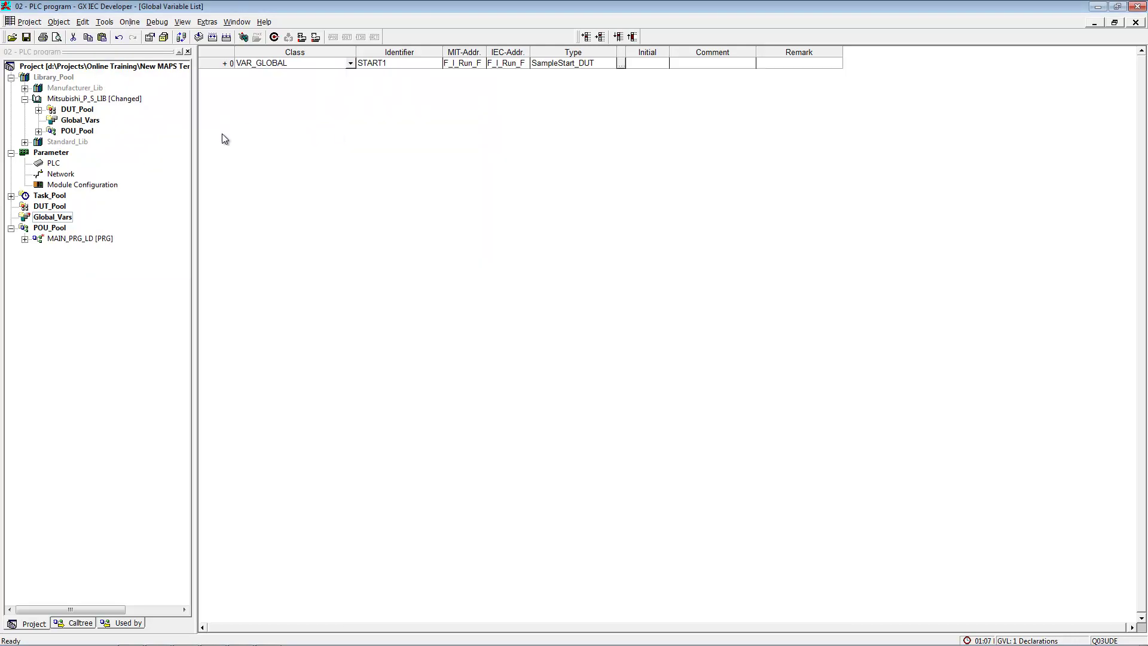
{"action": "left_click", "coordinate": [1139, 24]}
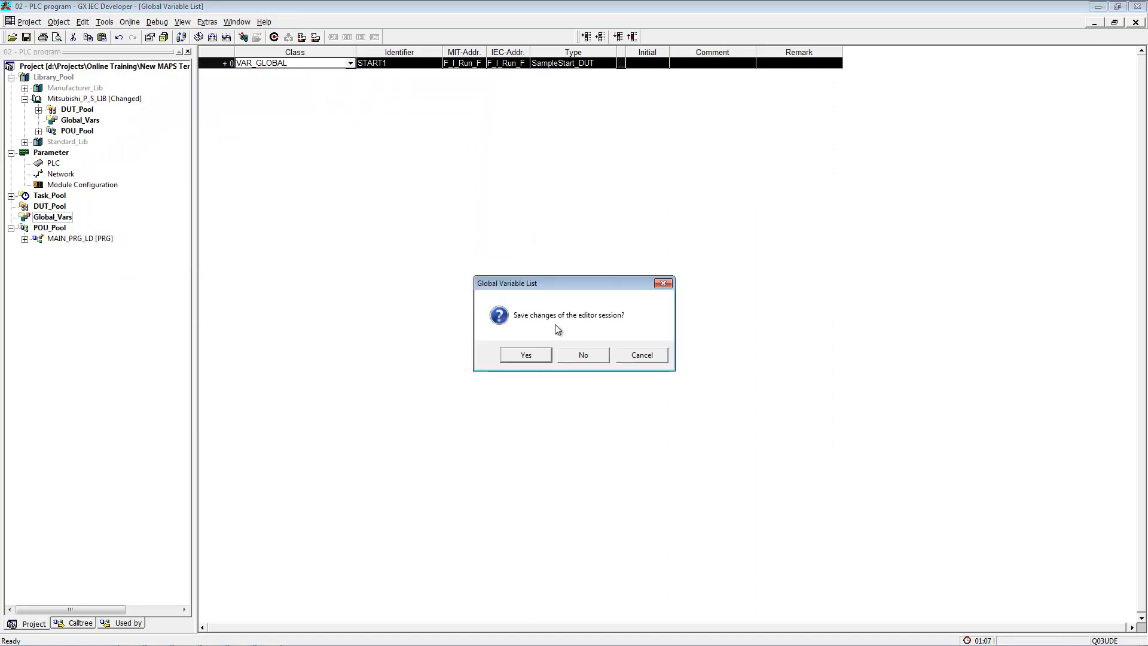
Step: Save the global variables and open MAIN_PRG_LD's ladder body
{"action": "left_click", "coordinate": [545, 368]}
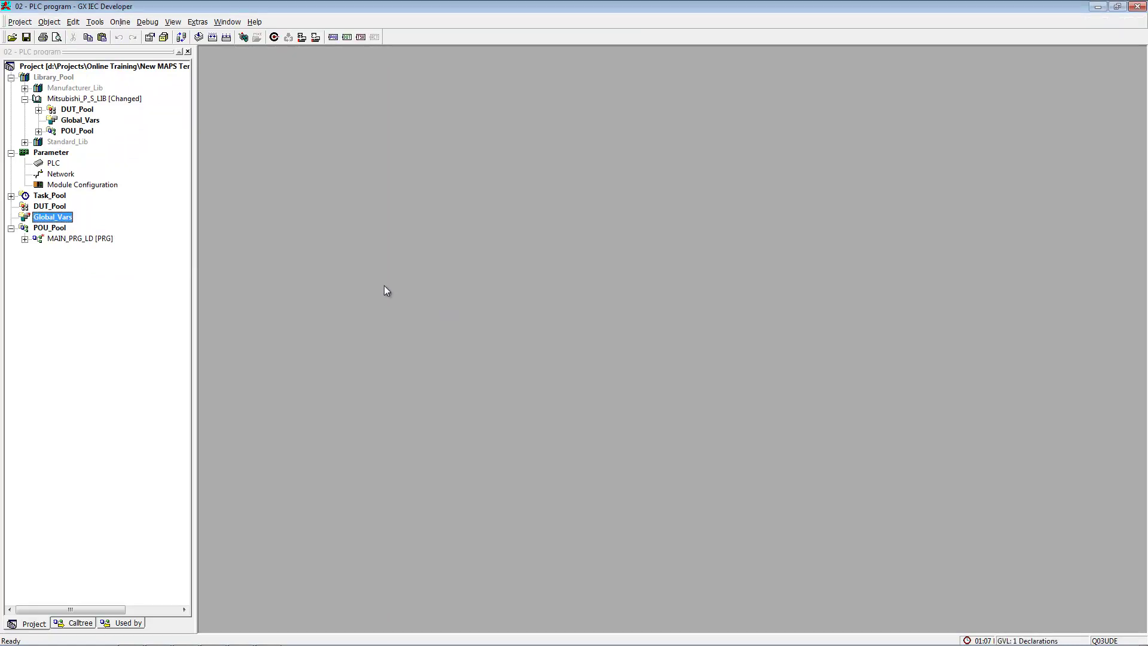
{"action": "left_click", "coordinate": [24, 238]}
{"action": "double_click", "coordinate": [72, 259]}
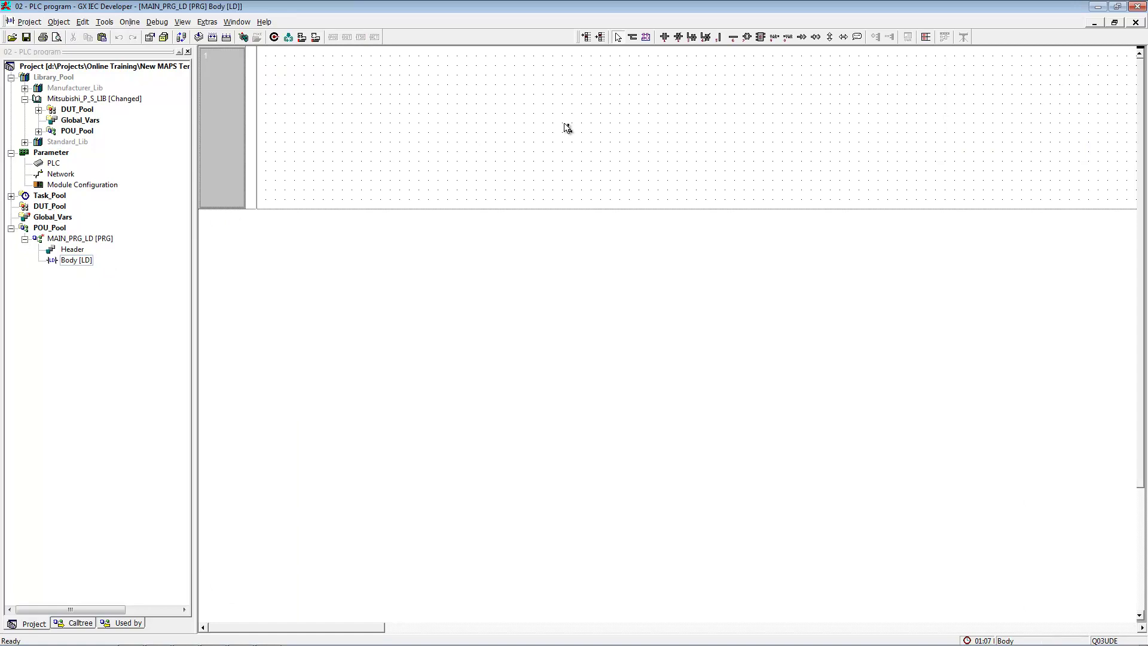
Step: Insert a SampleStart block from Mitsubishi_P_S_LIB into network 1
{"action": "left_click", "coordinate": [758, 37]}
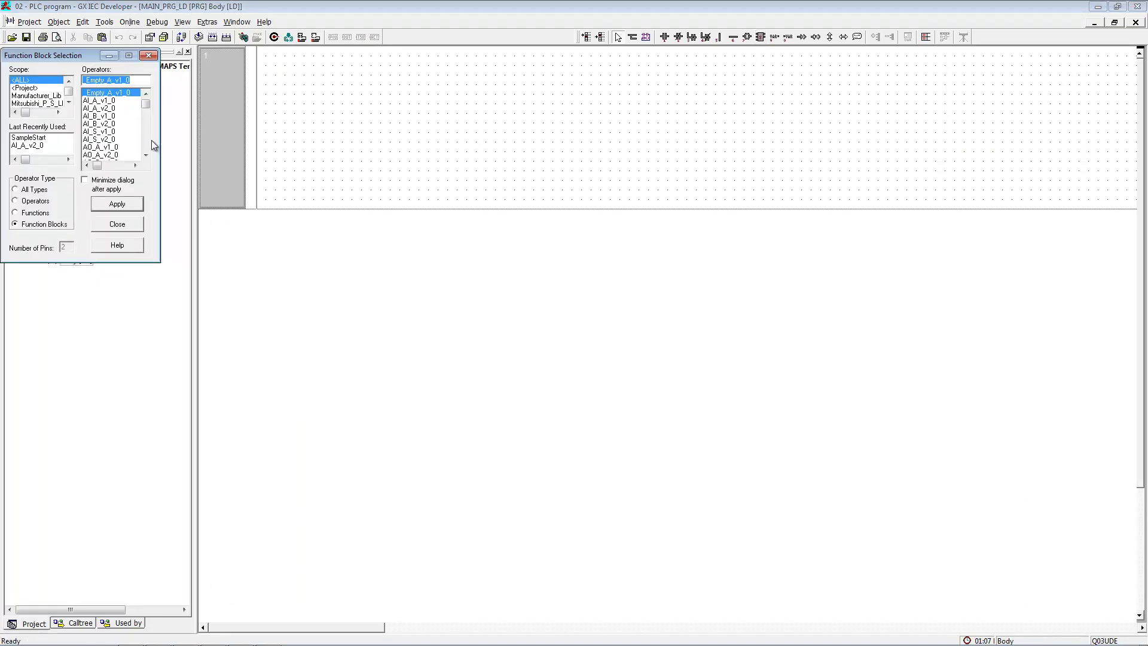
{"action": "left_click", "coordinate": [38, 103]}
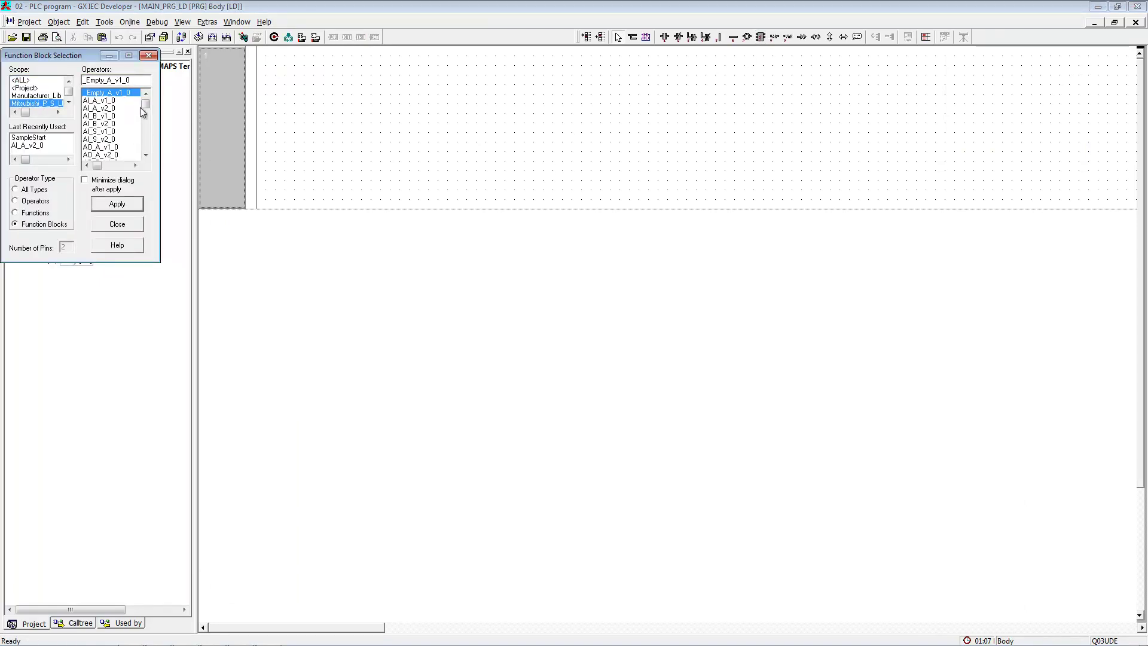
{"action": "double_click", "coordinate": [103, 79]}
{"action": "type", "text": "s"}
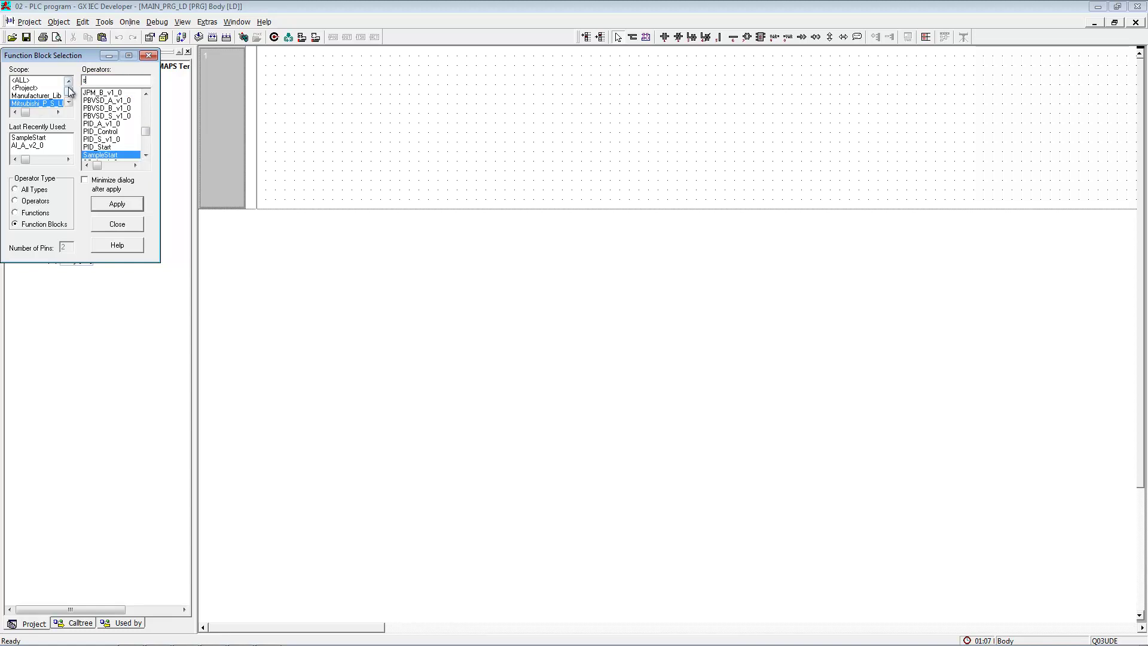
{"action": "left_click", "coordinate": [115, 153]}
{"action": "left_click", "coordinate": [410, 164]}
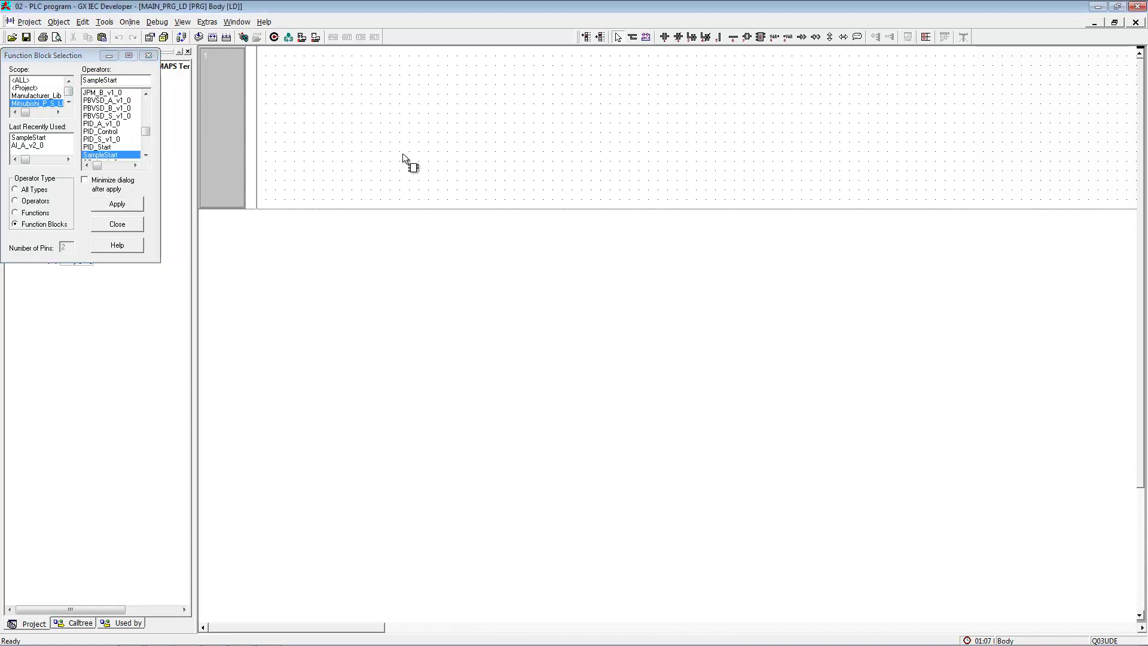
{"action": "left_click", "coordinate": [514, 105]}
{"action": "left_click", "coordinate": [118, 224]}
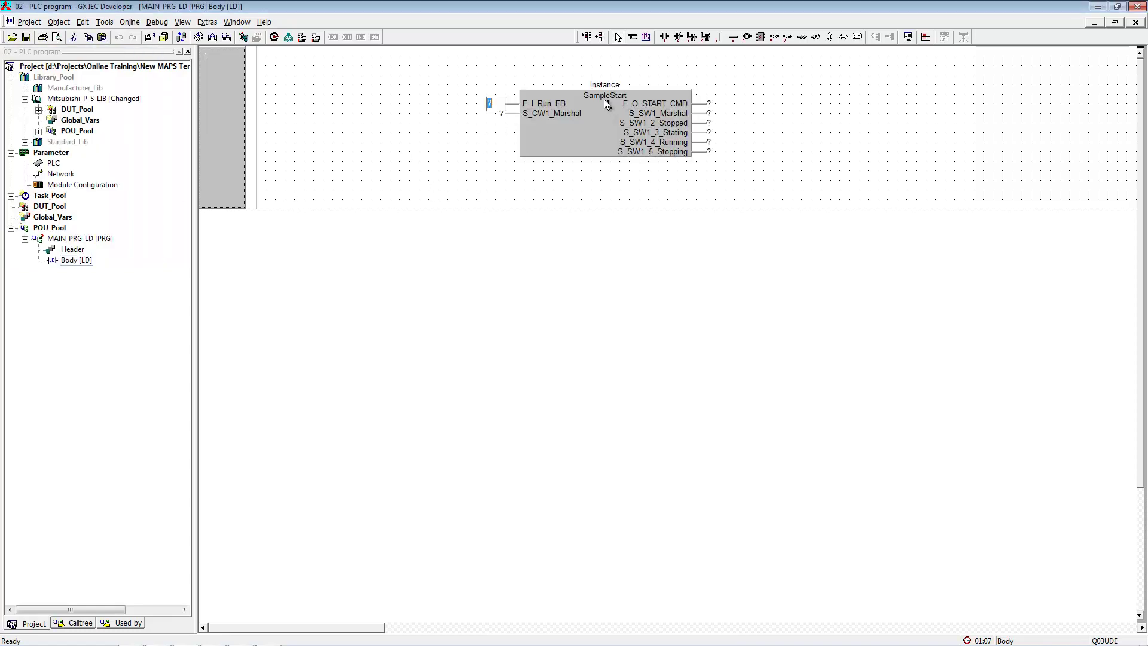
Step: Name the block instance FB_START1 and choose to declare it as a local variable
{"action": "left_click", "coordinate": [612, 89]}
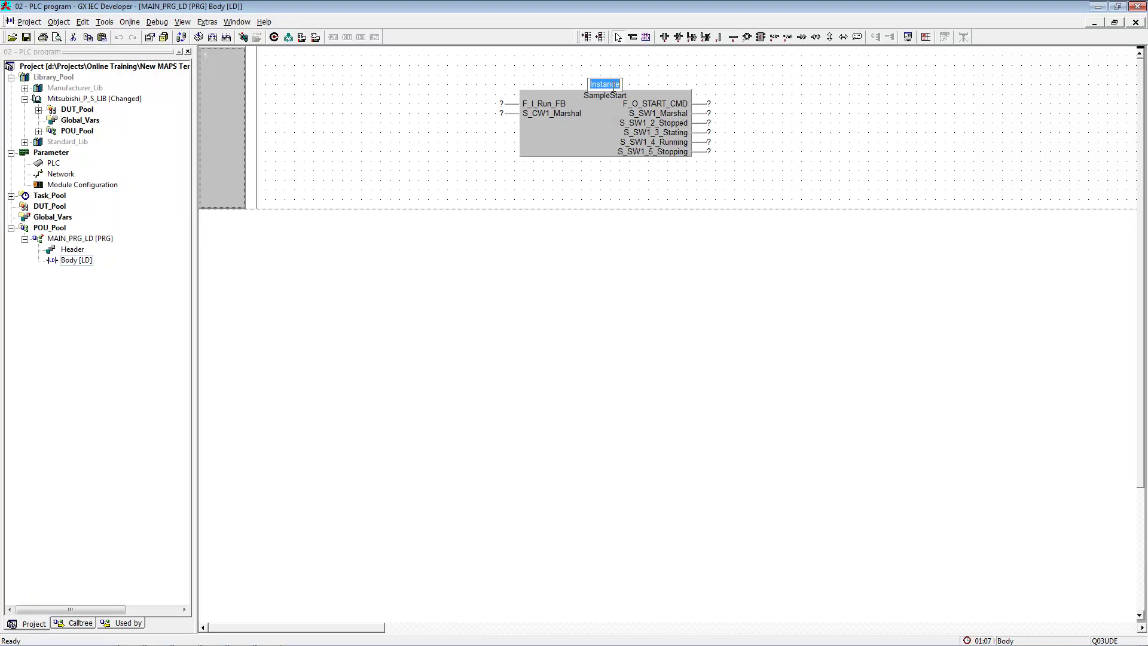
{"action": "type", "text": "FB_ST"}
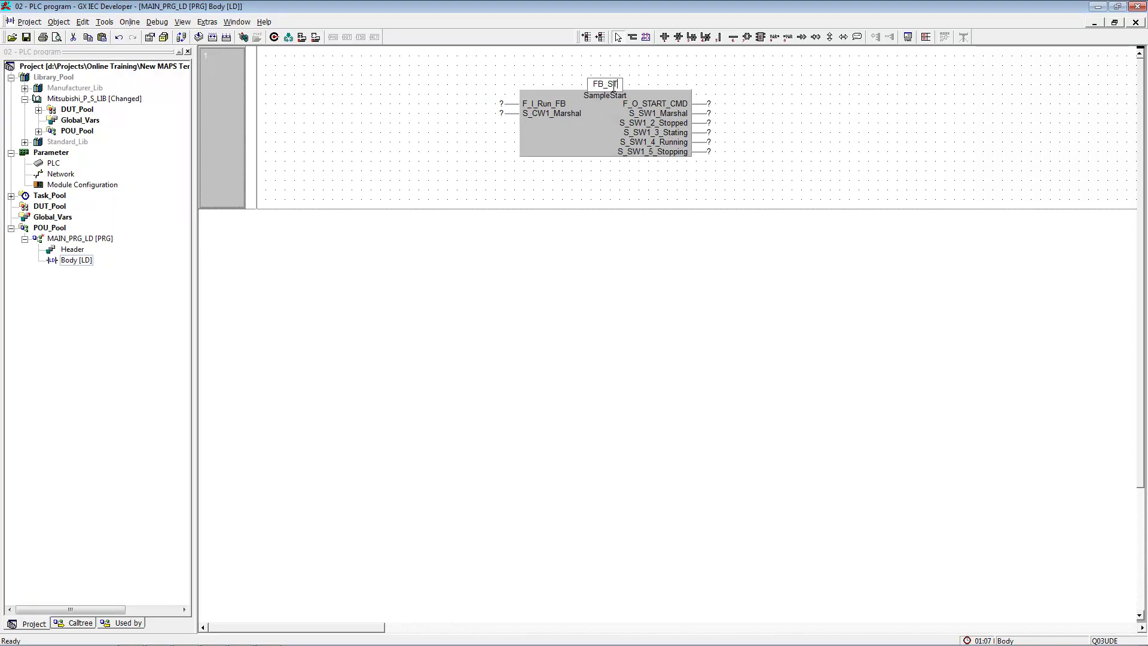
{"action": "type", "text": "ART1"}
{"action": "key", "text": "Return"}
{"action": "left_click", "coordinate": [573, 327]}
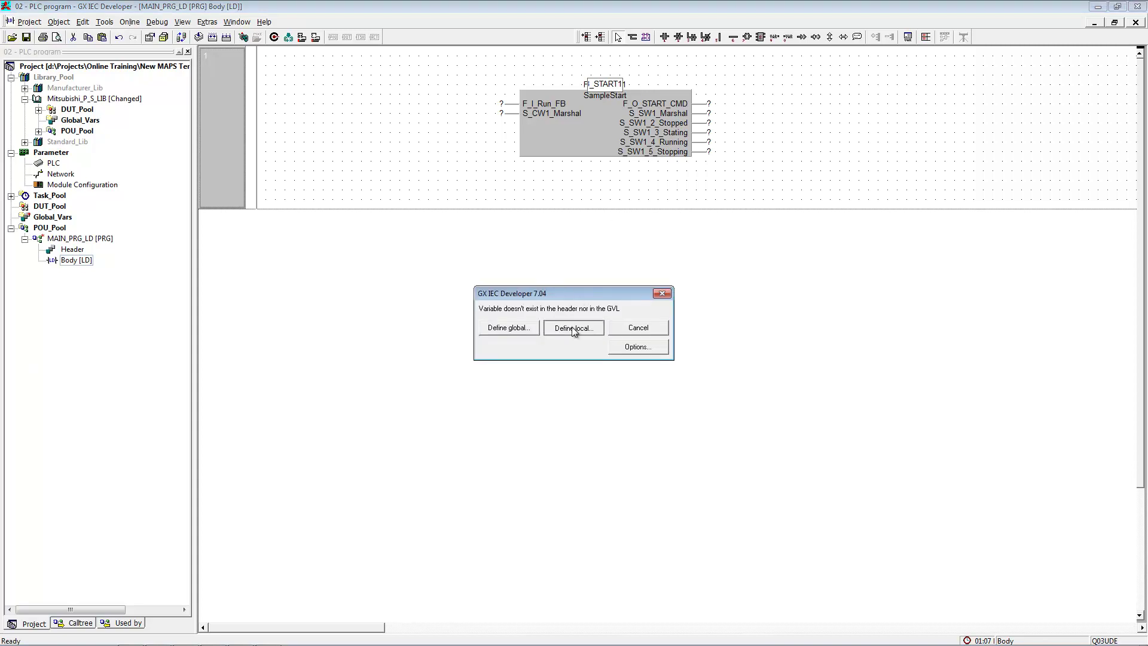
Step: Define FB_START1 as a local variable of function block type SampleStart from Mitsubishi_P_S_LIB
{"action": "left_click", "coordinate": [70, 170]}
{"action": "left_click", "coordinate": [36, 196]}
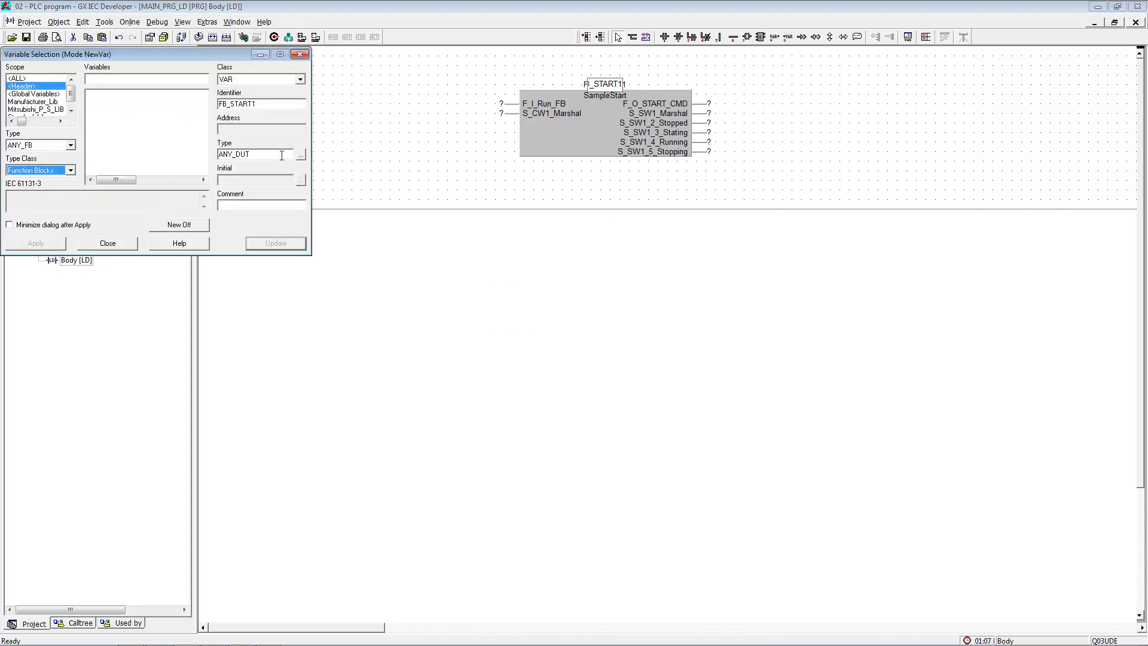
{"action": "left_click", "coordinate": [301, 154]}
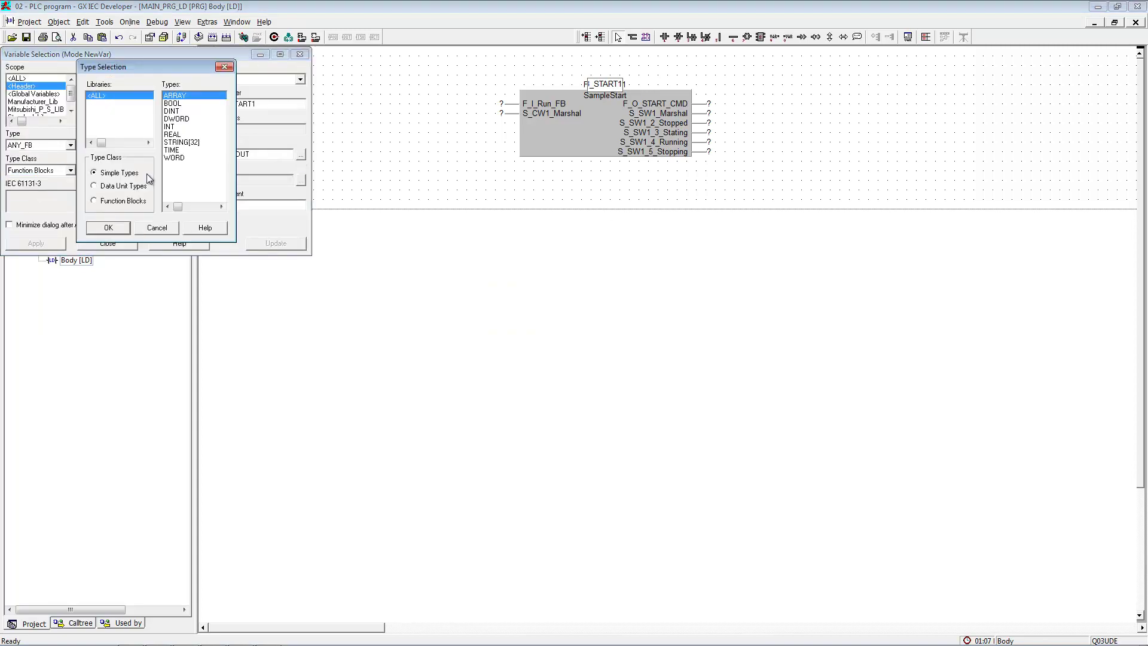
{"action": "left_click", "coordinate": [119, 202]}
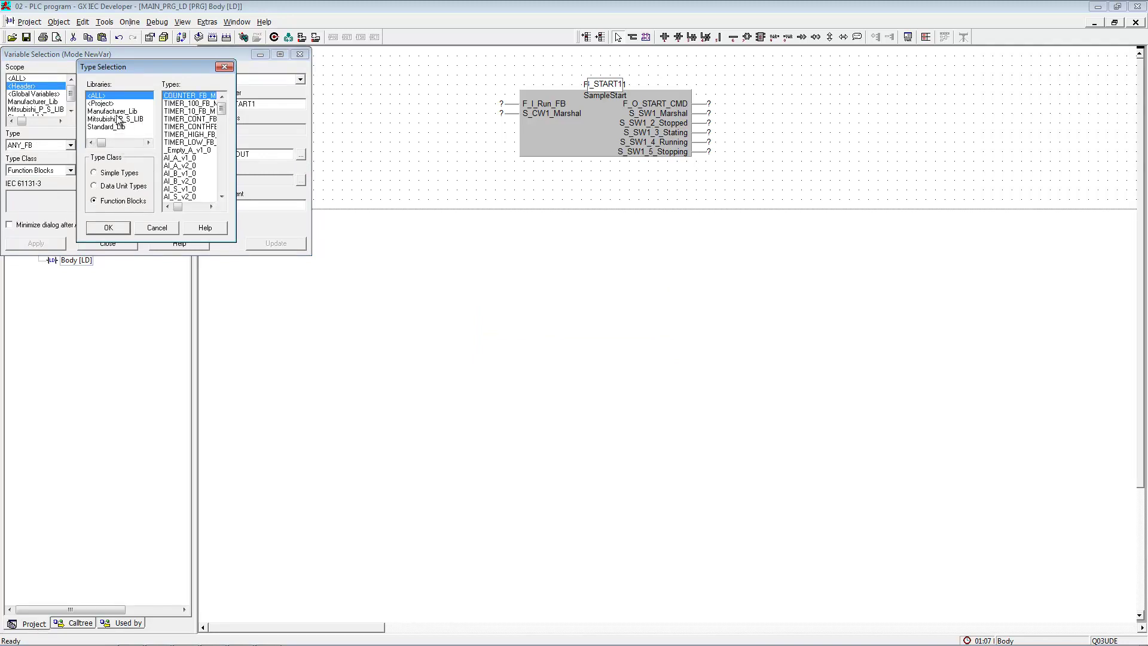
{"action": "left_click", "coordinate": [116, 119]}
{"action": "left_click_drag", "start_coordinate": [223, 115], "coordinate": [222, 168]}
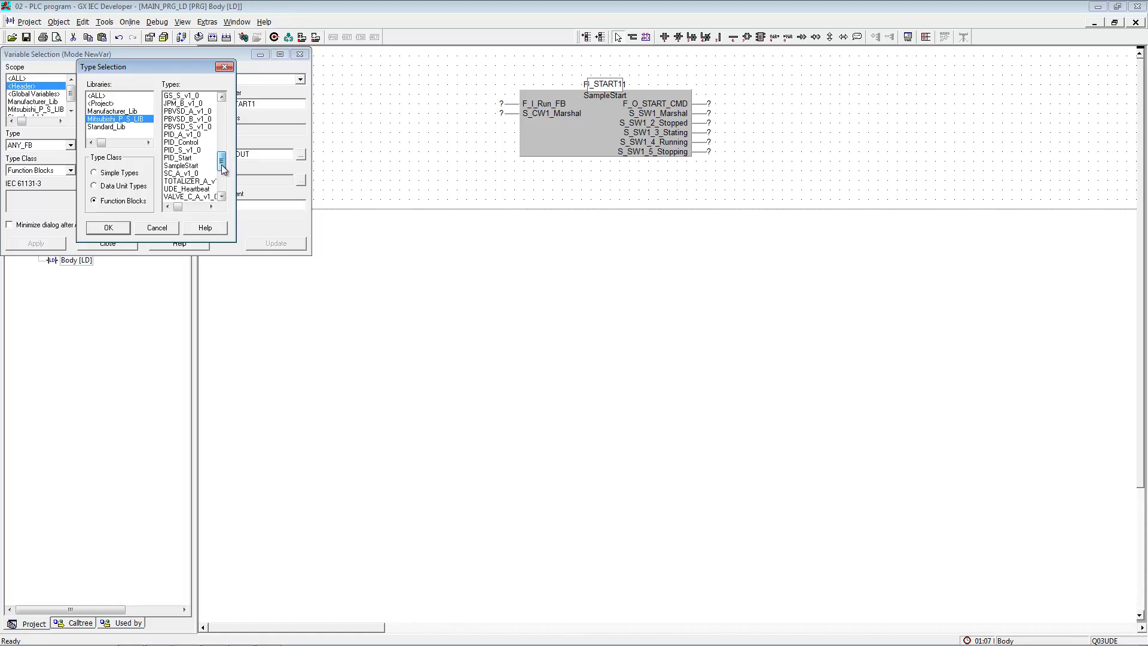
{"action": "double_click", "coordinate": [185, 166]}
{"action": "left_click", "coordinate": [267, 245]}
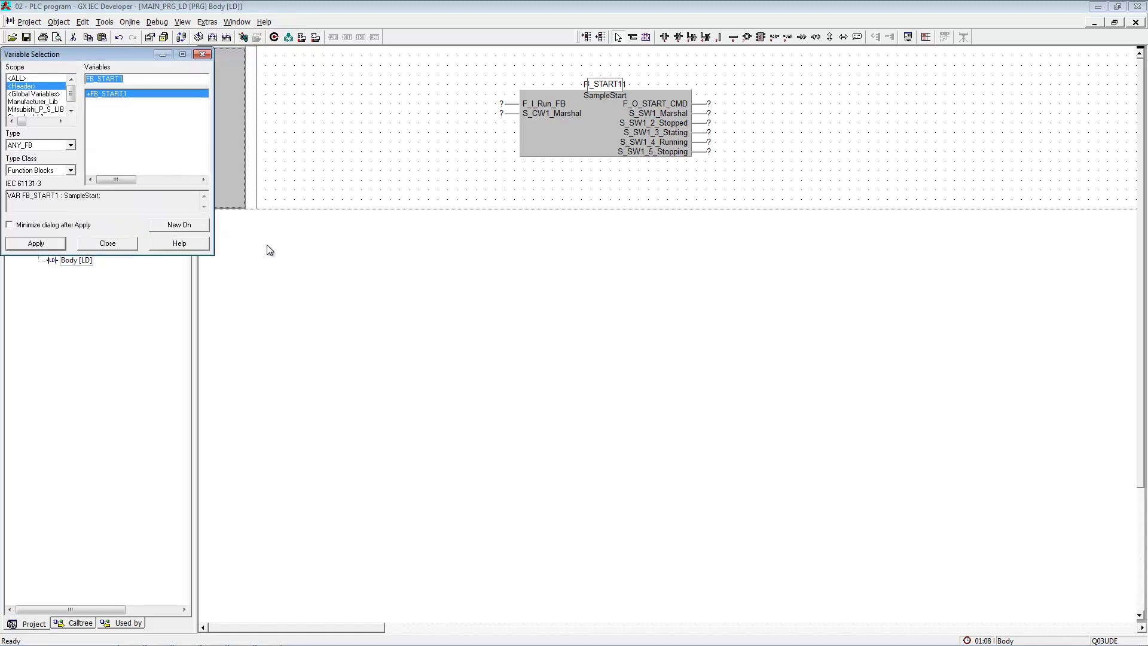
{"action": "left_click", "coordinate": [111, 246]}
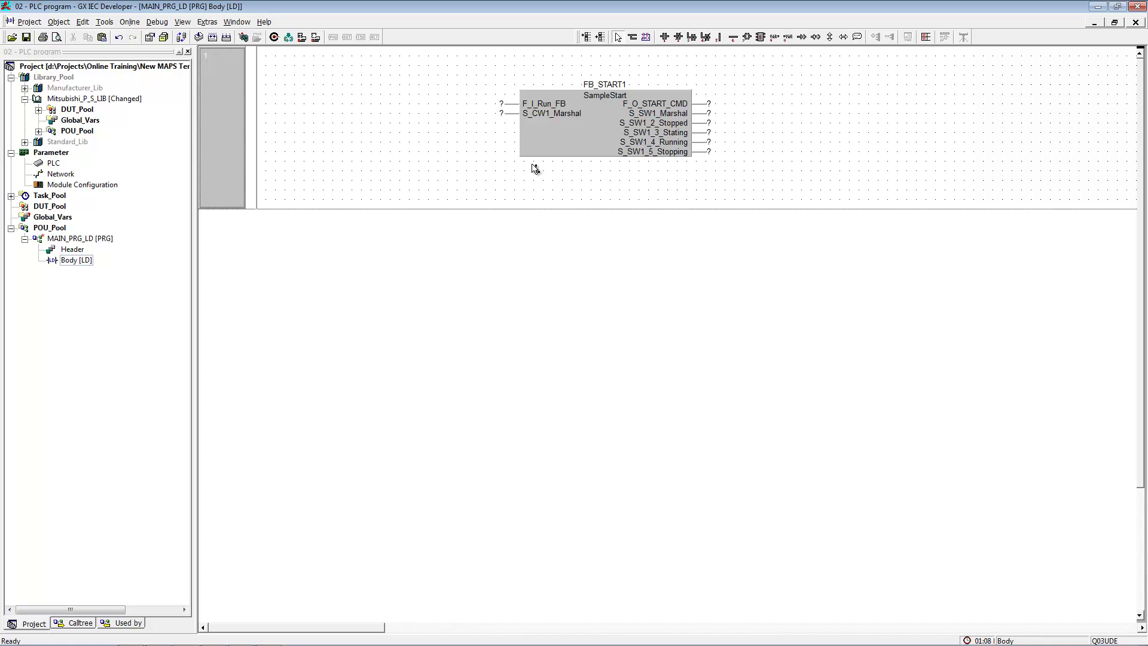
Step: Rename global variable START1 to DATA_START1 and save the Global_Vars changes
{"action": "double_click", "coordinate": [62, 218]}
{"action": "left_click", "coordinate": [365, 61]}
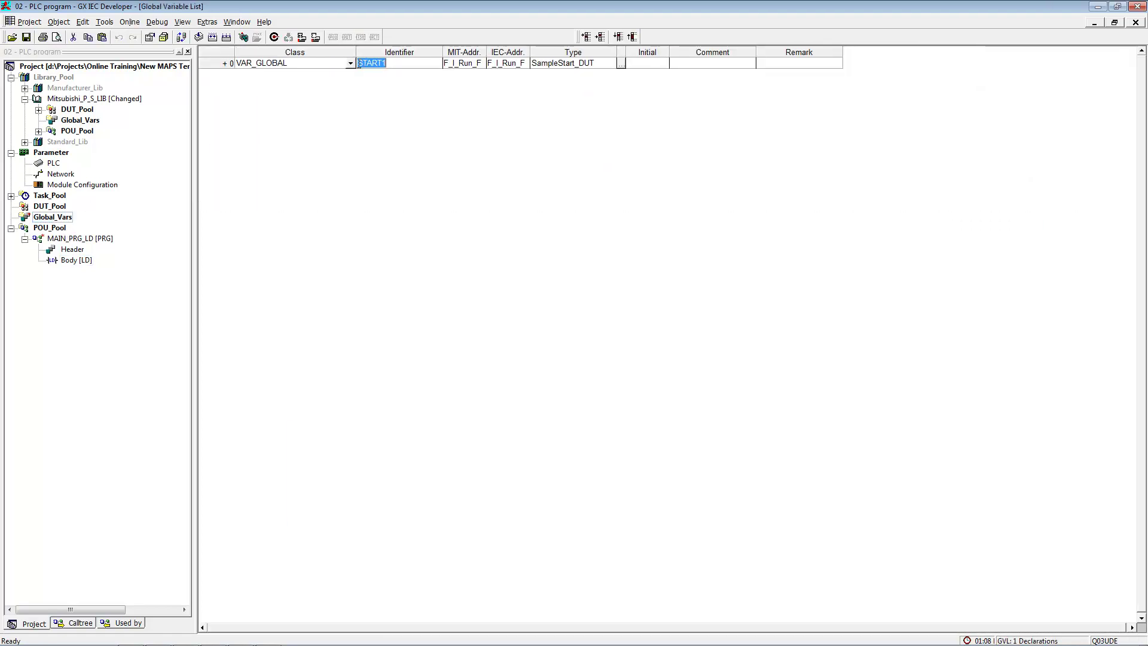
{"action": "key", "text": "Home"}
{"action": "type", "text": "DATA_"}
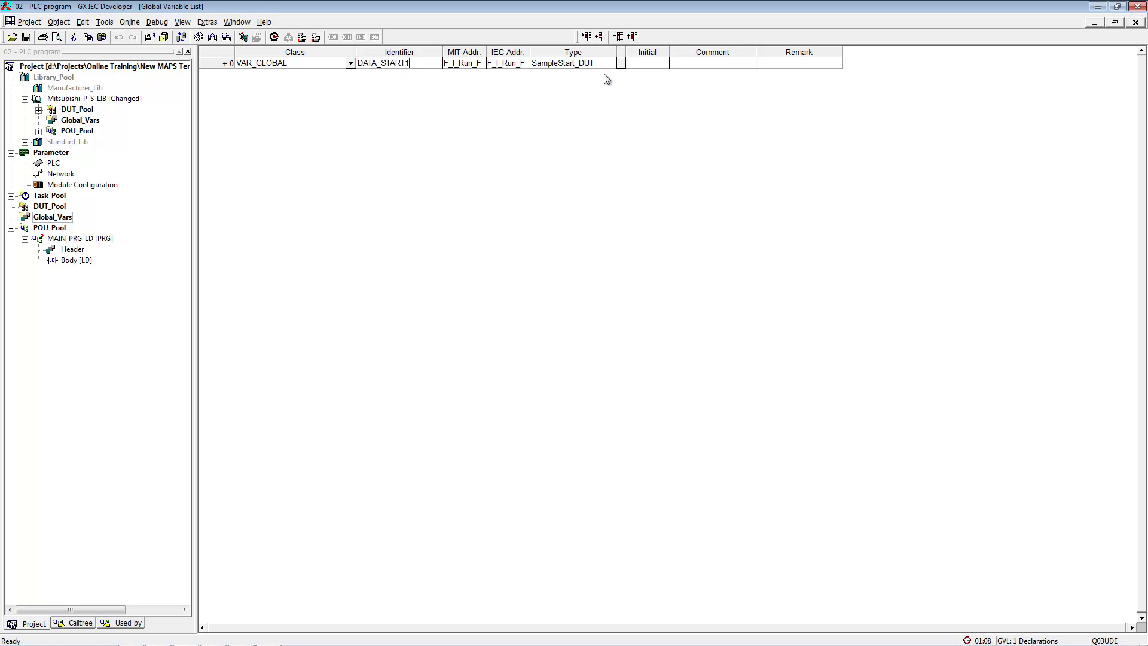
{"action": "left_click", "coordinate": [1135, 22]}
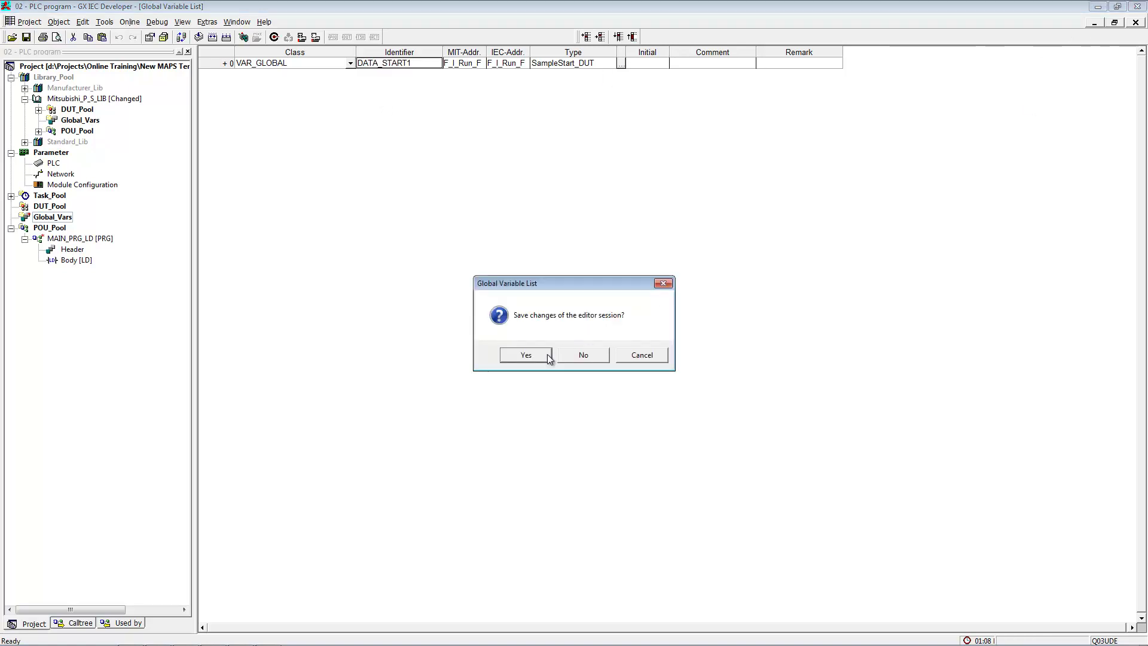
{"action": "left_click", "coordinate": [526, 355]}
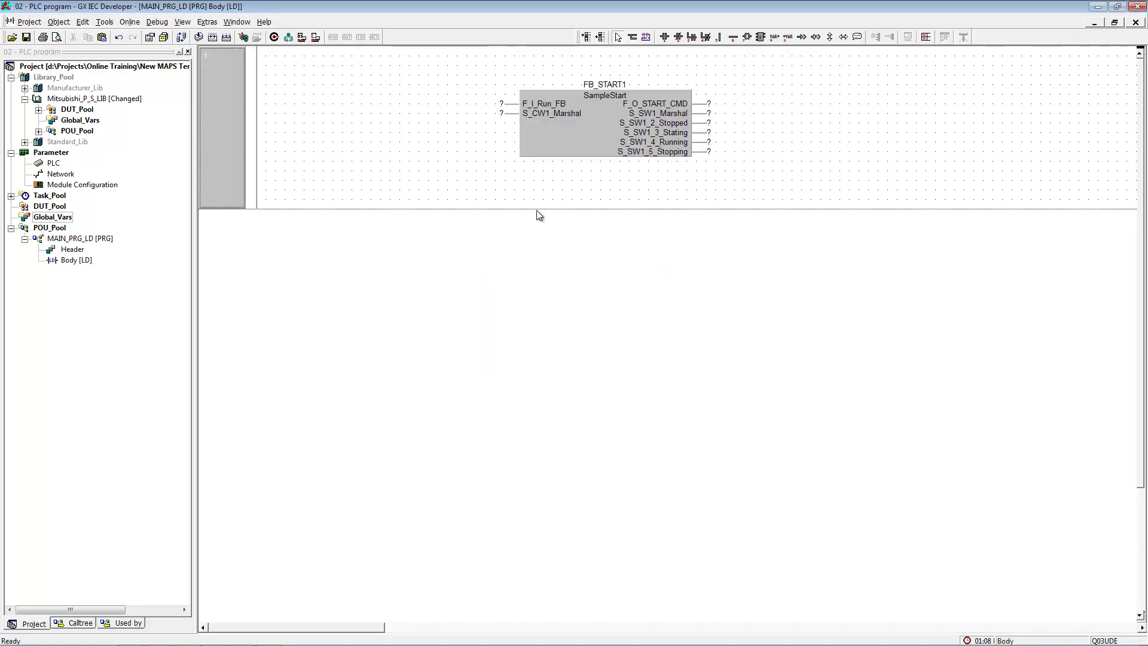
Step: Connect the F_I_Run_FB and control word inputs to DATA_START1.F_I_Run_FB and DATA_START1.S_CW1_Marshal
{"action": "right_click", "coordinate": [503, 104]}
{"action": "left_click", "coordinate": [521, 114]}
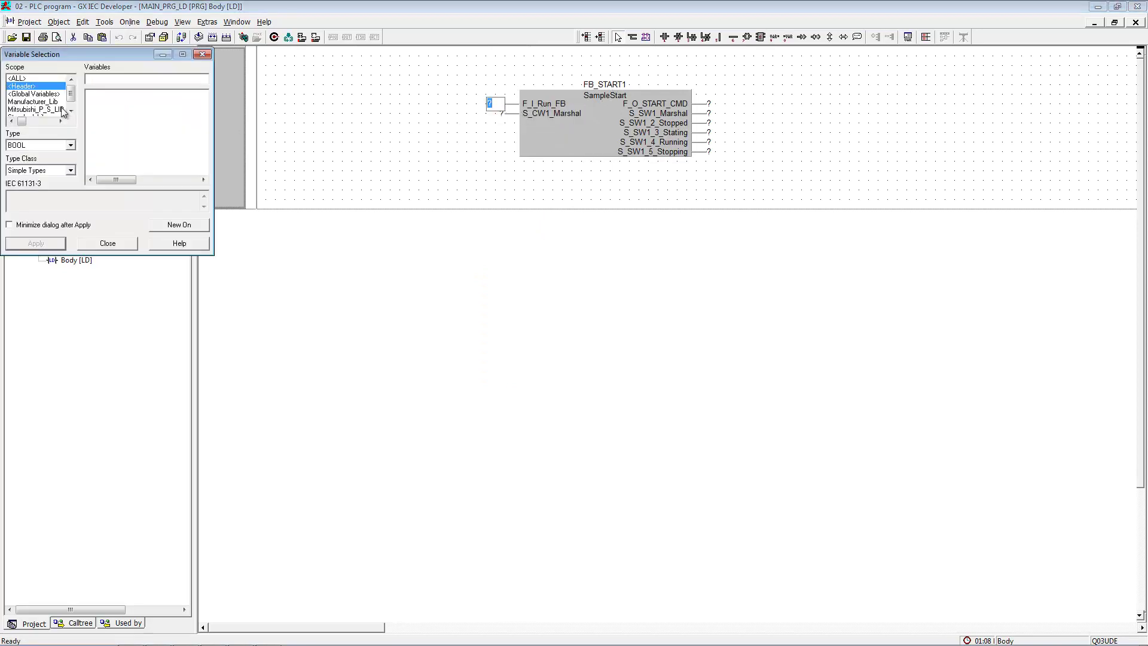
{"action": "left_click", "coordinate": [33, 94]}
{"action": "left_click", "coordinate": [36, 170]}
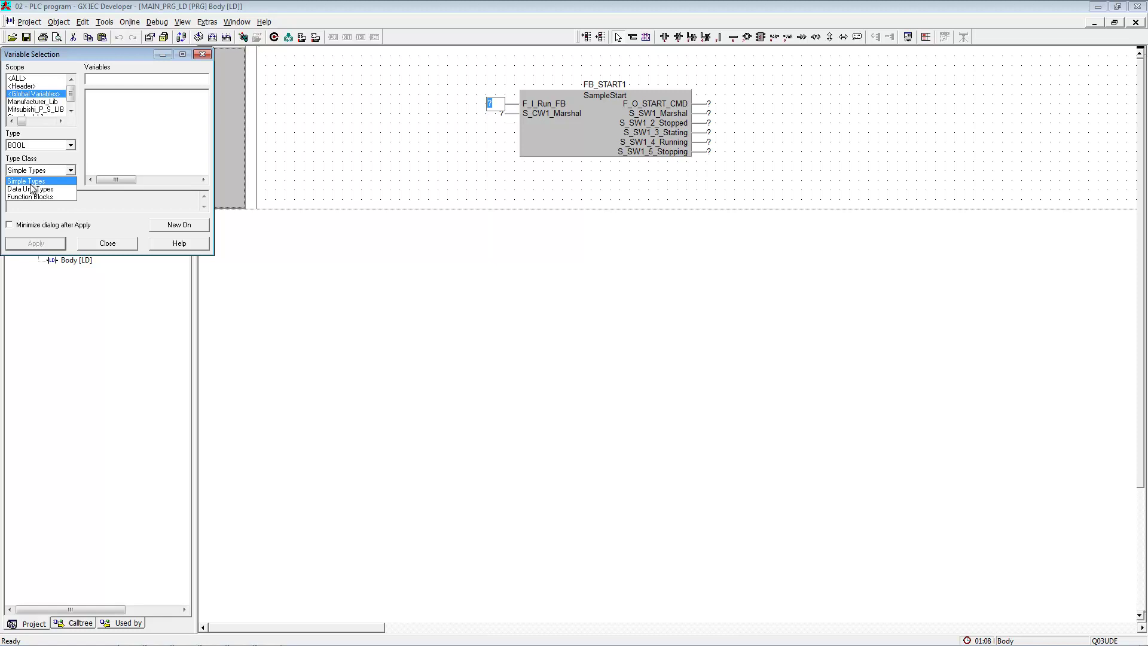
{"action": "left_click", "coordinate": [31, 188]}
{"action": "double_click", "coordinate": [121, 94]}
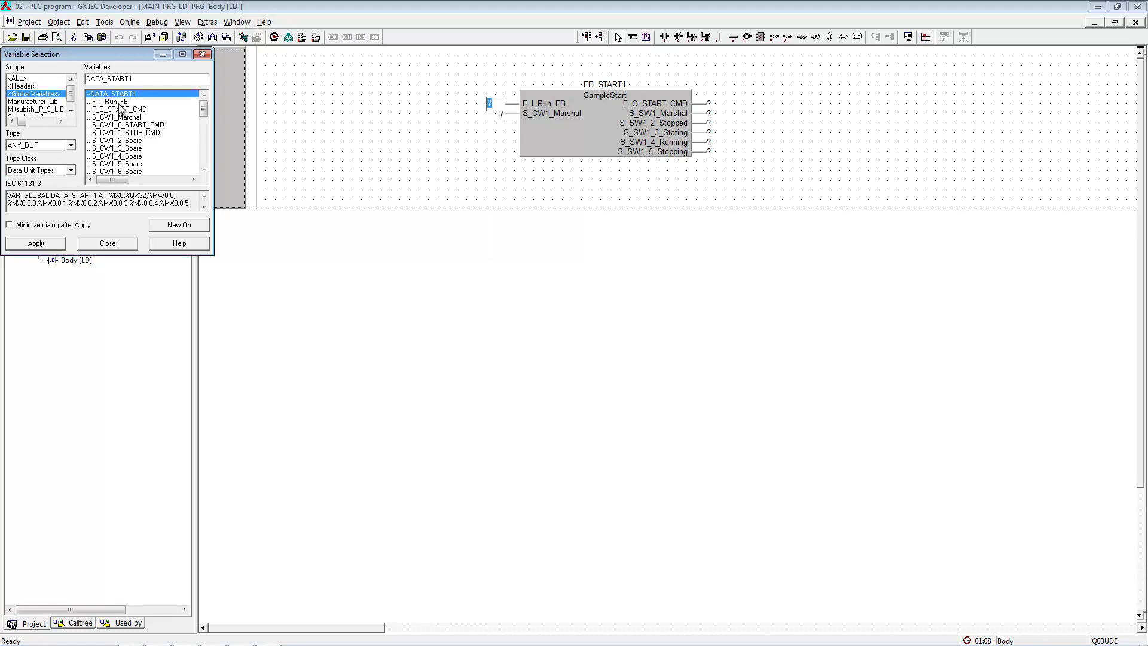
{"action": "double_click", "coordinate": [119, 102]}
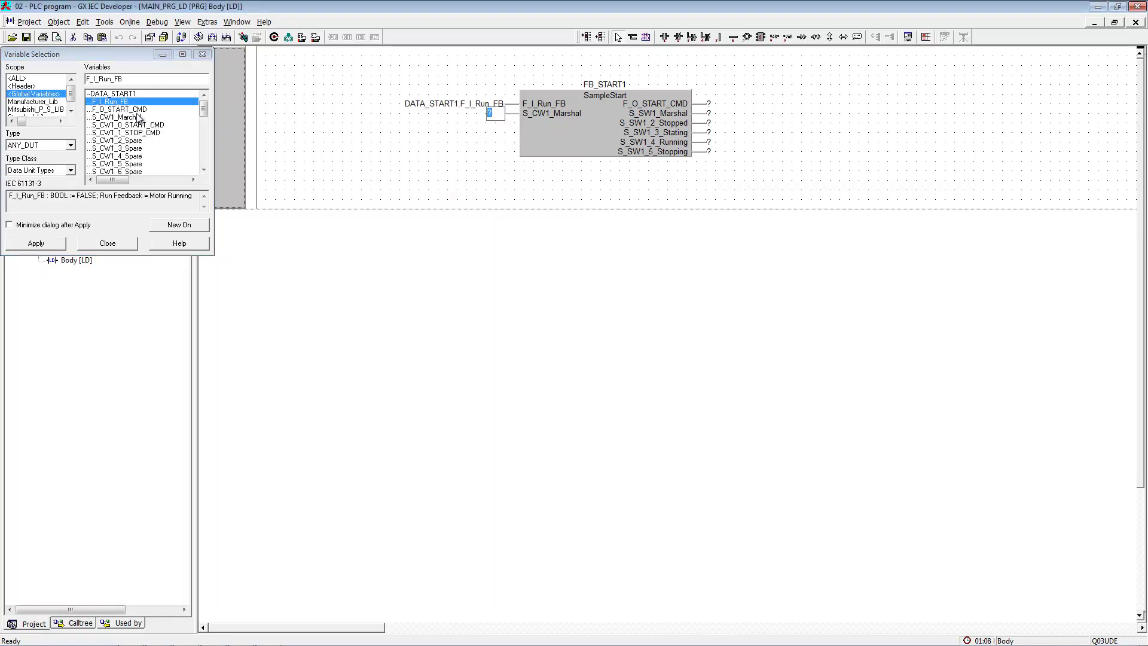
{"action": "mouse_move", "coordinate": [203, 108]}
{"action": "left_mouse_down"}
{"action": "mouse_move", "coordinate": [203, 145]}
{"action": "mouse_move", "coordinate": [203, 108]}
{"action": "left_mouse_up"}
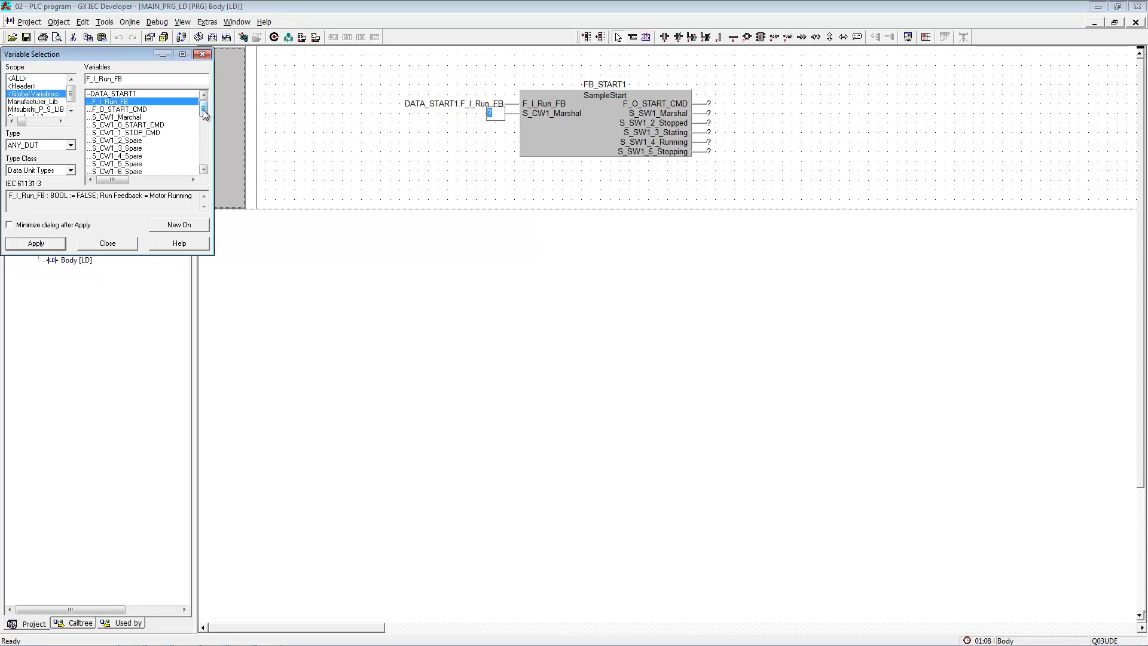
{"action": "double_click", "coordinate": [129, 118]}
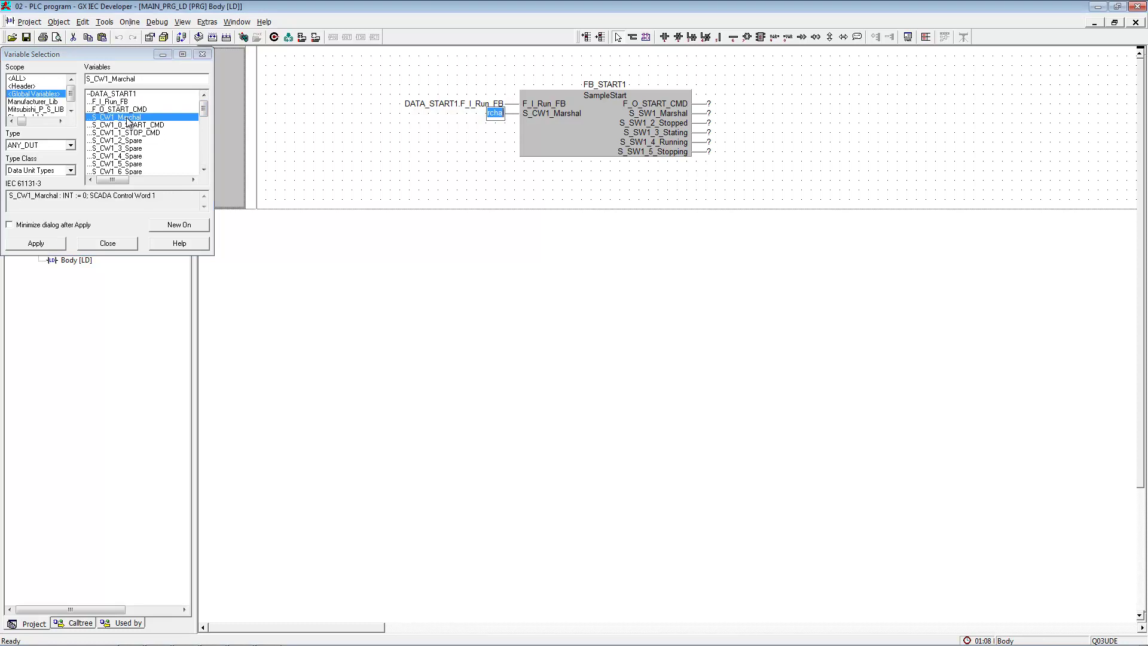
Step: Connect the F_O_START_CMD and S_SW1_Marshal outputs to their matching DATA_START1 members
{"action": "left_click", "coordinate": [709, 104]}
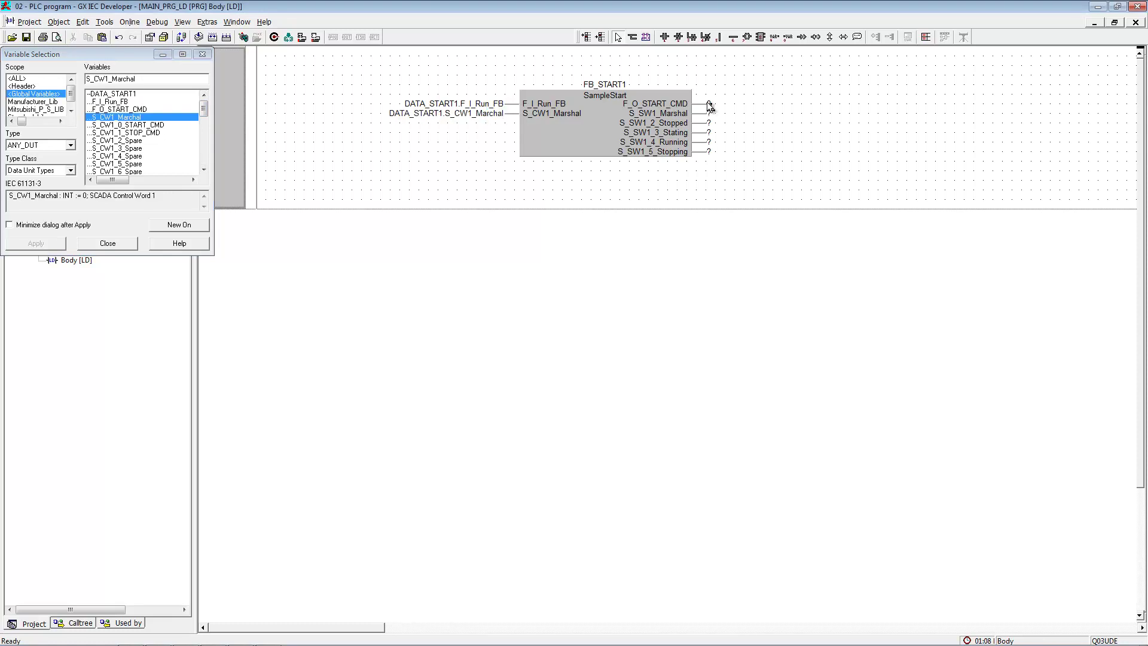
{"action": "double_click", "coordinate": [119, 109]}
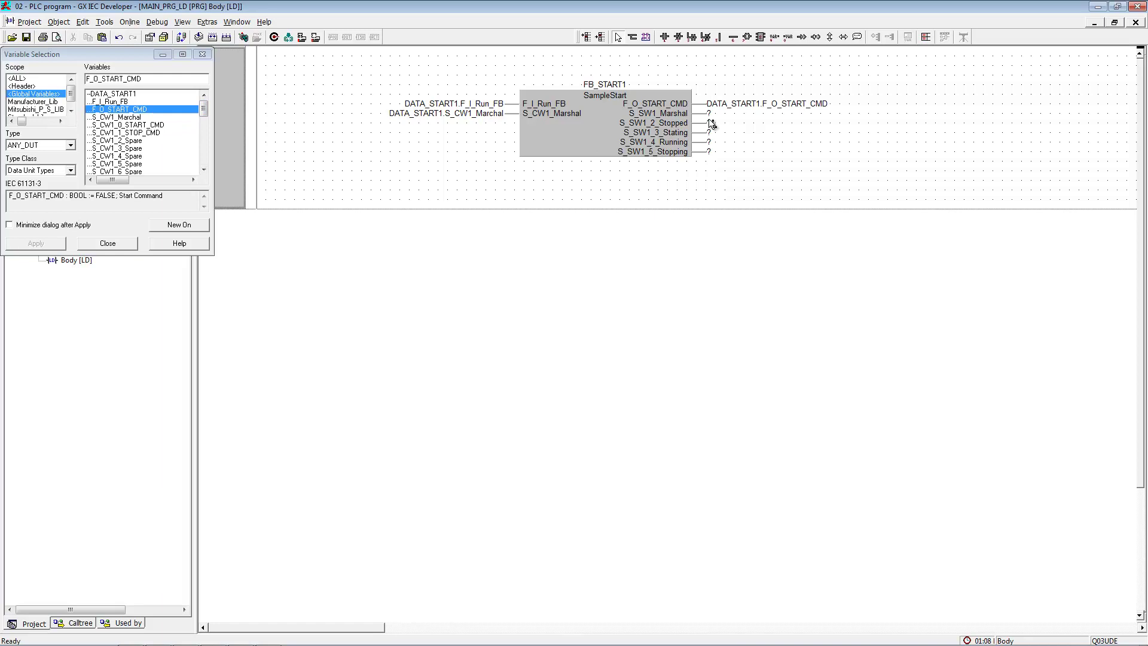
{"action": "left_click", "coordinate": [709, 114]}
{"action": "scroll", "coordinate": [204, 124], "scroll_direction": "down", "scroll_amount": 2}
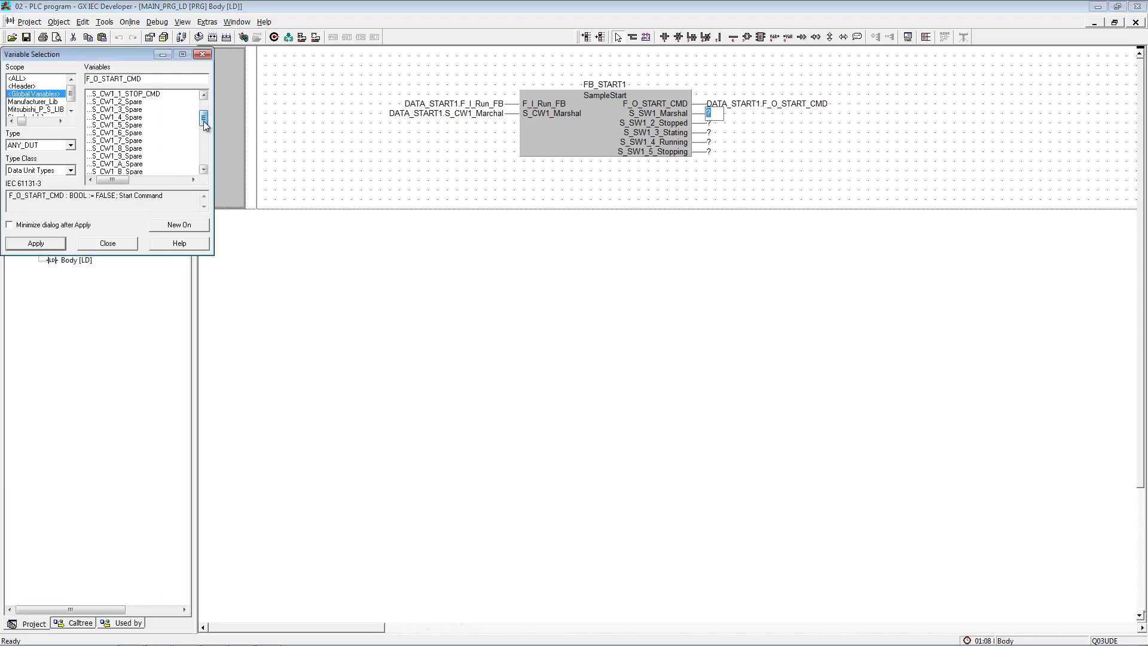
{"action": "scroll", "coordinate": [204, 124], "scroll_direction": "down", "scroll_amount": 4}
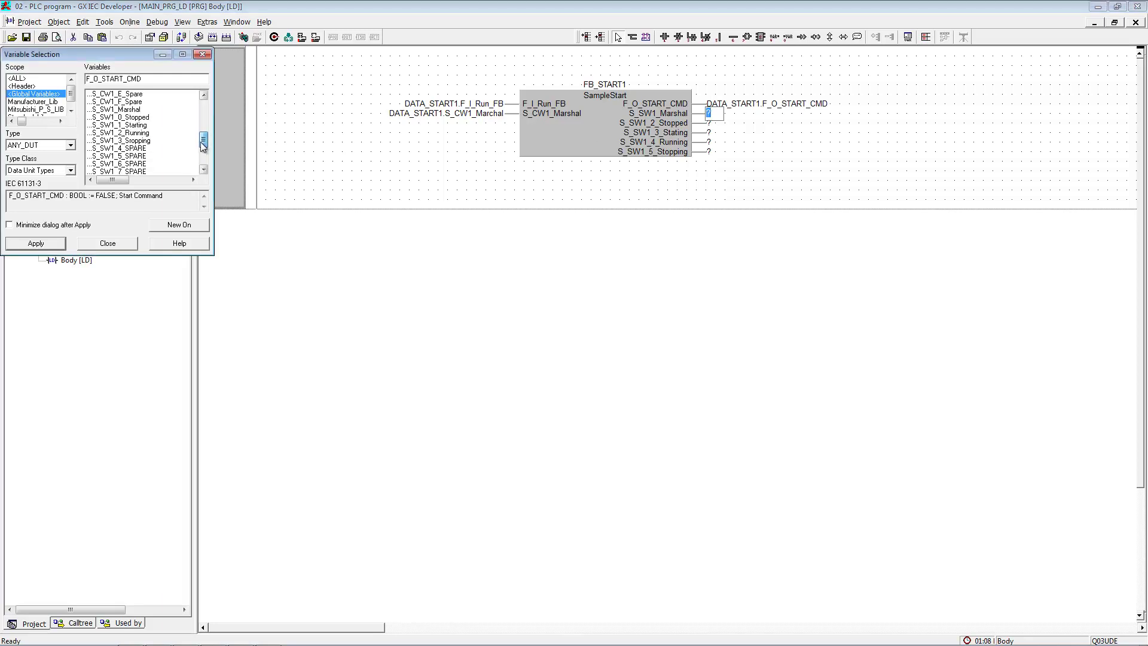
{"action": "double_click", "coordinate": [123, 111]}
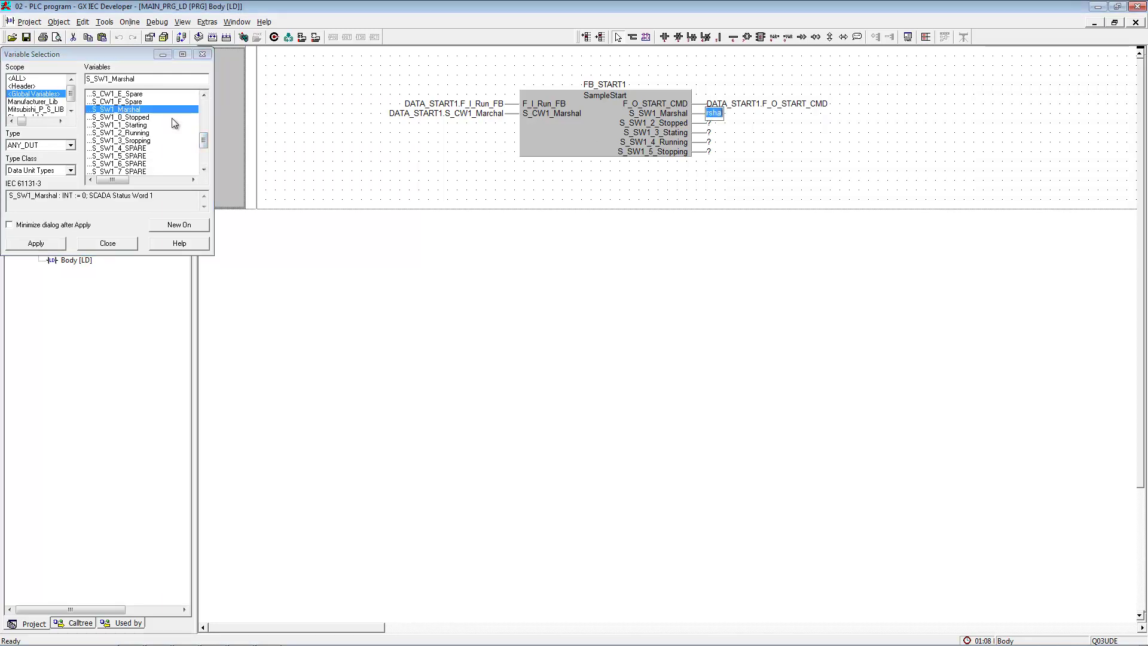
{"action": "left_click", "coordinate": [703, 134]}
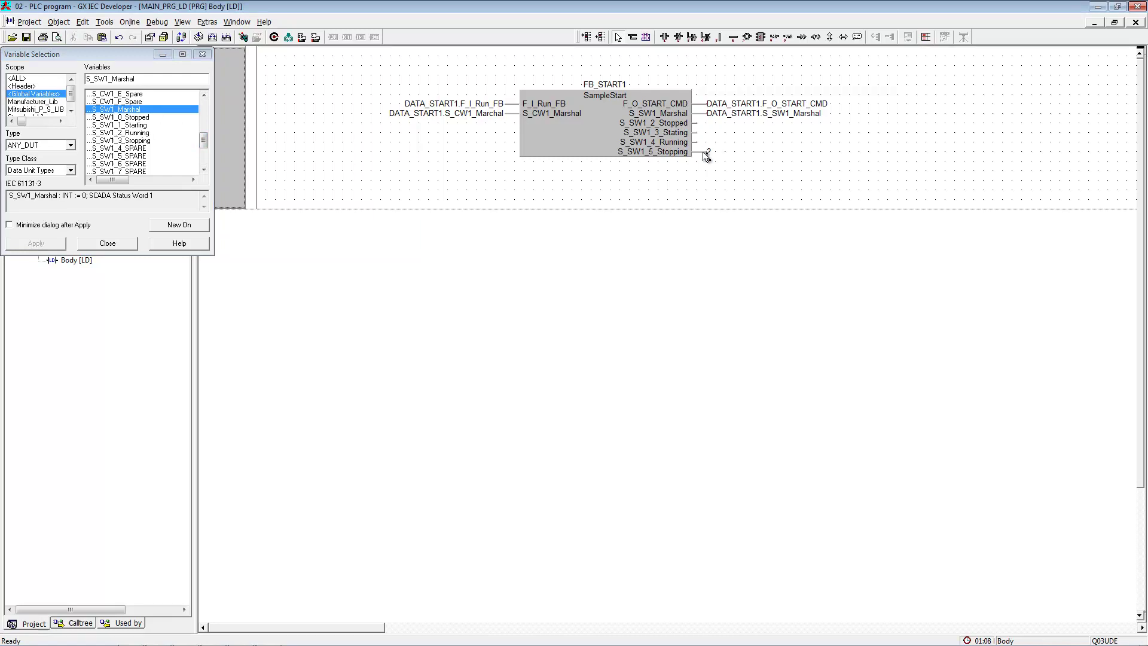
Step: Check the program, save it including the Mitsubishi_P_S_LIB library, and rebuild
{"action": "left_click", "coordinate": [135, 243]}
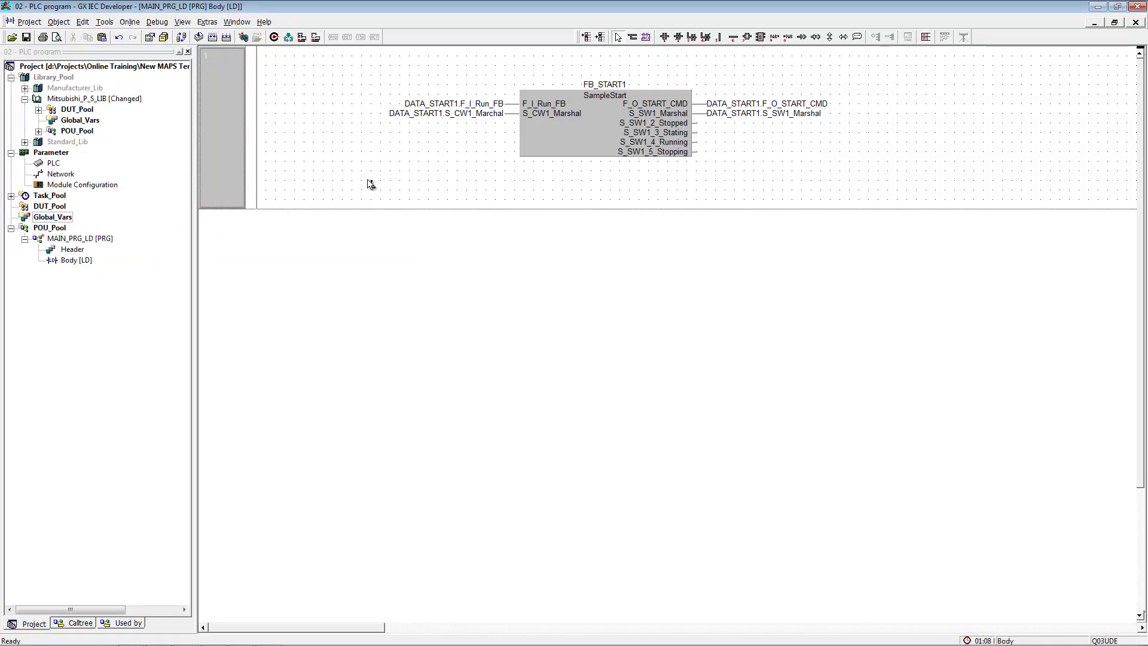
{"action": "left_click", "coordinate": [226, 37]}
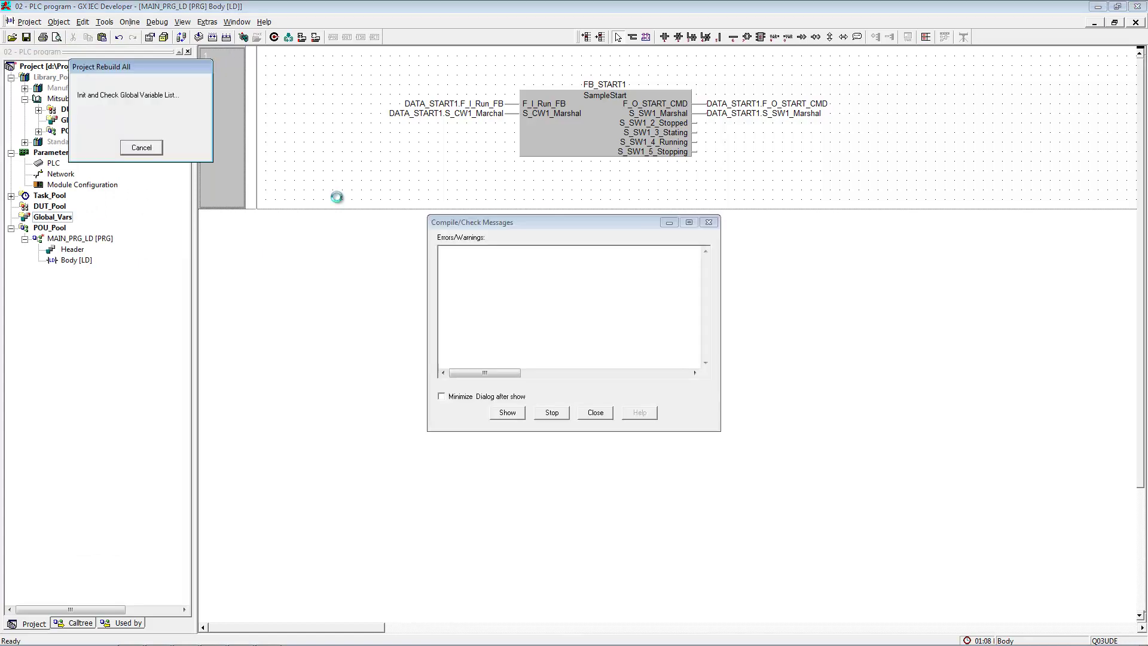
{"action": "left_click", "coordinate": [591, 410]}
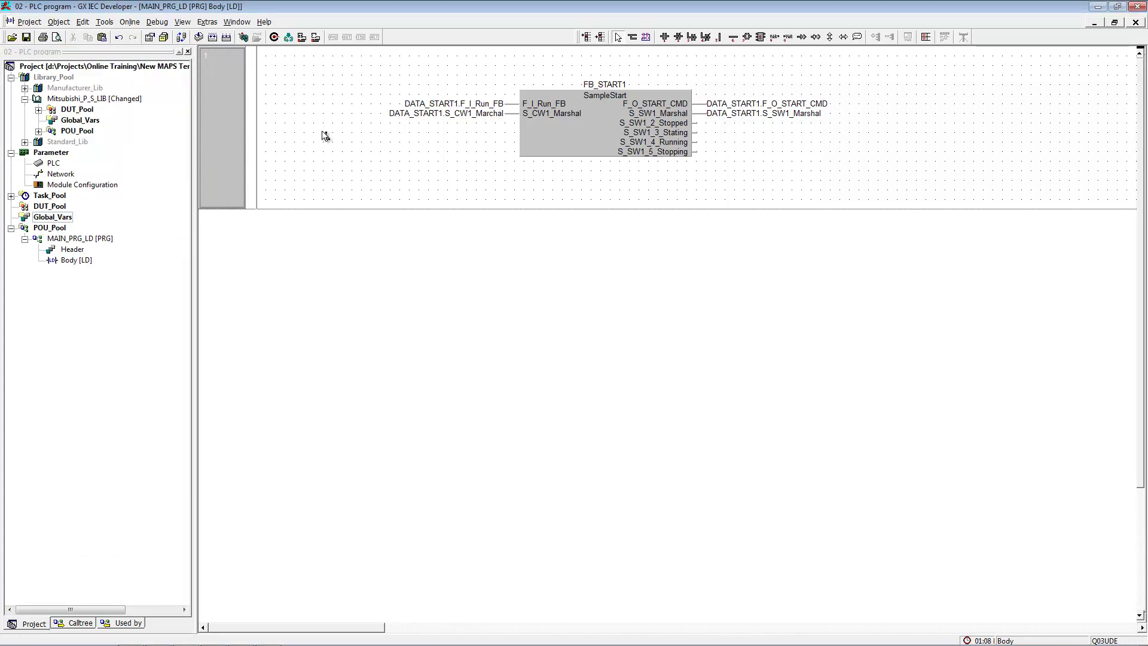
{"action": "left_click", "coordinate": [26, 37]}
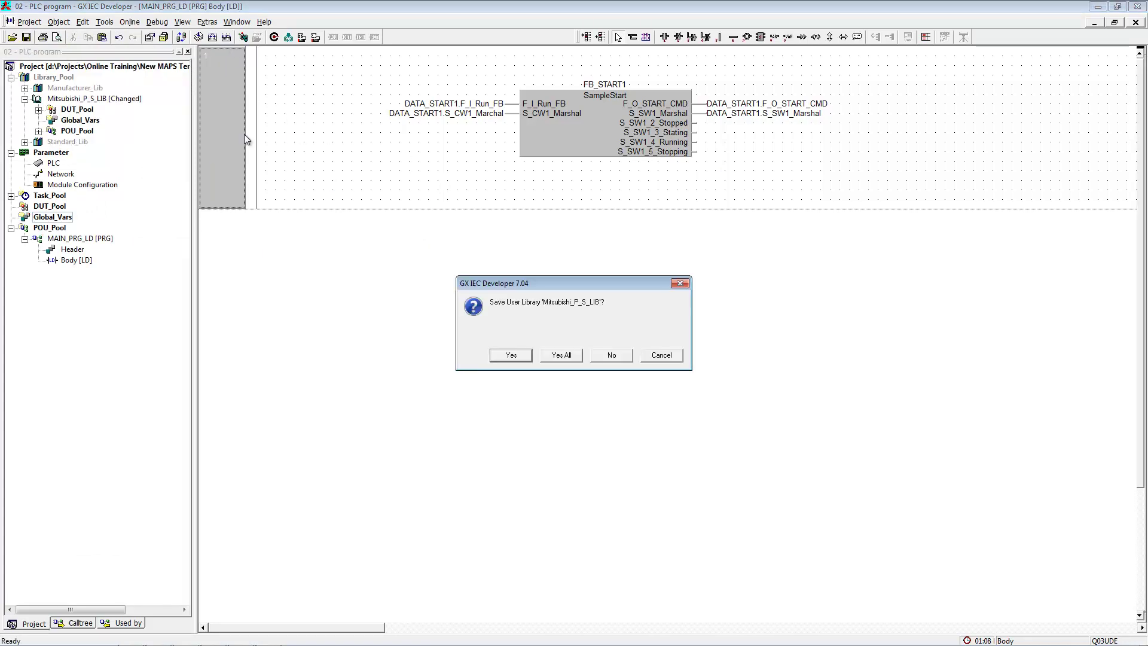
{"action": "left_click", "coordinate": [547, 351]}
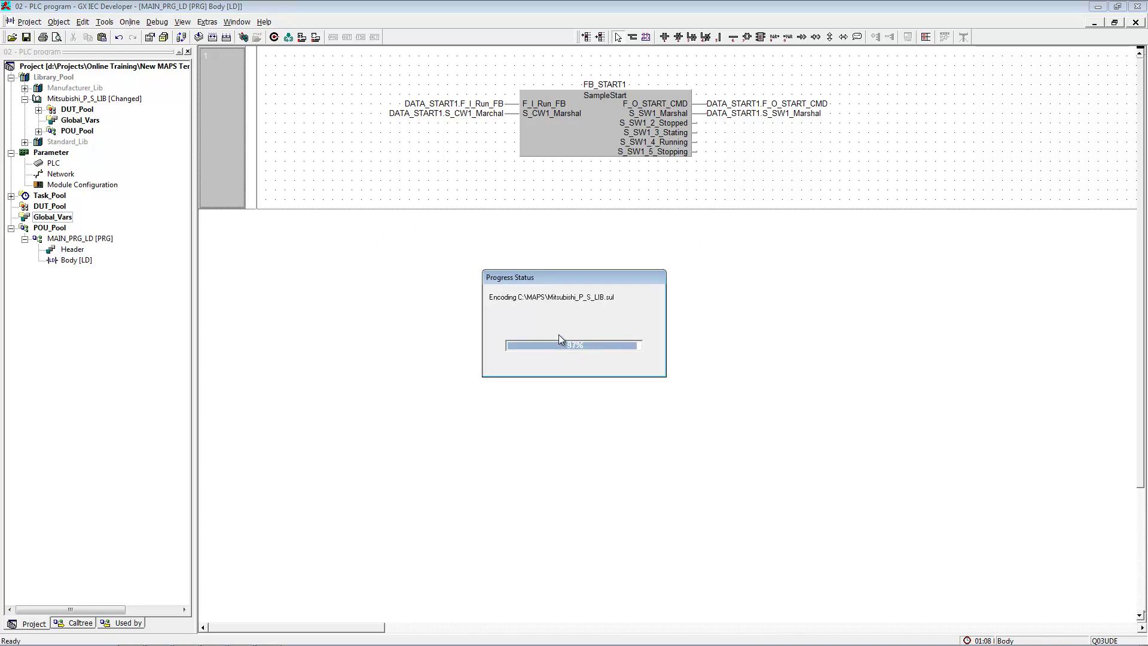
{"action": "left_click", "coordinate": [226, 36]}
{"action": "left_click", "coordinate": [595, 411]}
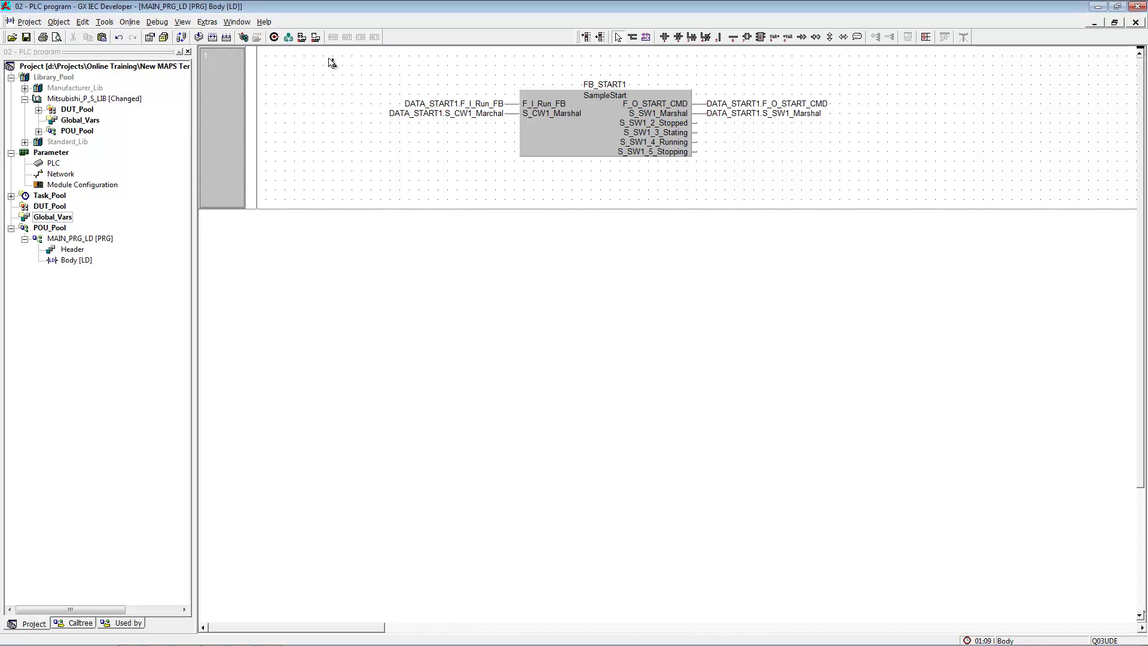
Step: Download the program to the PLC, stopping and restarting it, until the transfer succeeds
{"action": "left_click", "coordinate": [302, 36]}
{"action": "left_click", "coordinate": [547, 387]}
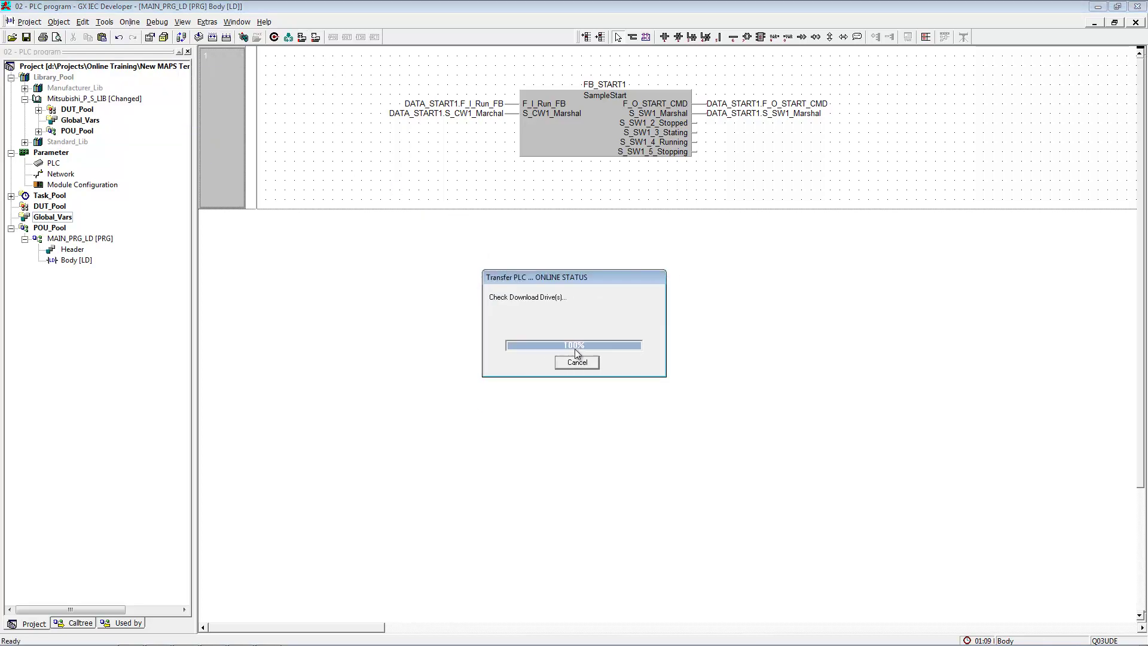
{"action": "left_click", "coordinate": [562, 357]}
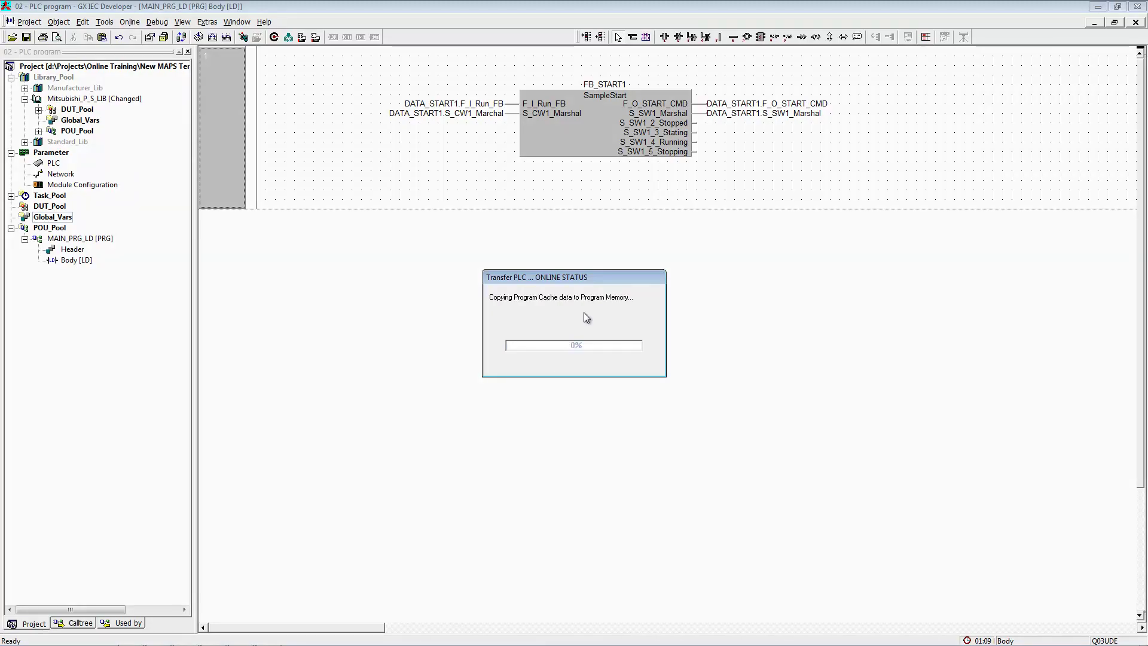
{"action": "left_click", "coordinate": [576, 353]}
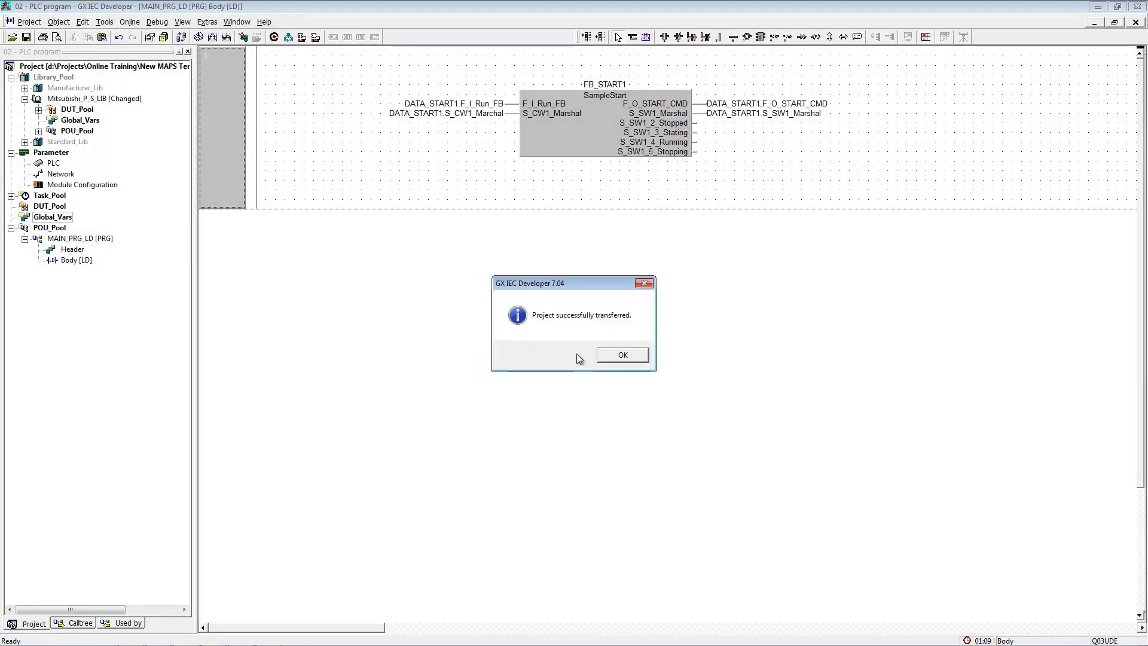
{"action": "left_click", "coordinate": [619, 356]}
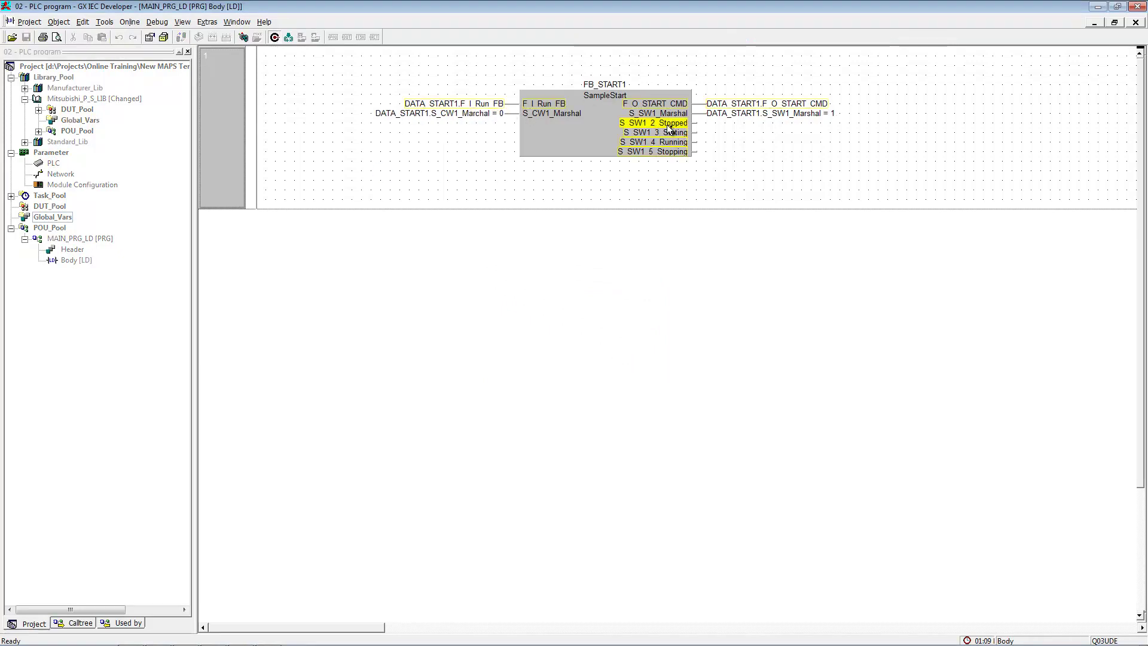
Step: Turn off live monitoring of the FB_START1 block in MAIN_PRG_LD
{"action": "mouse_move", "coordinate": [487, 115]}
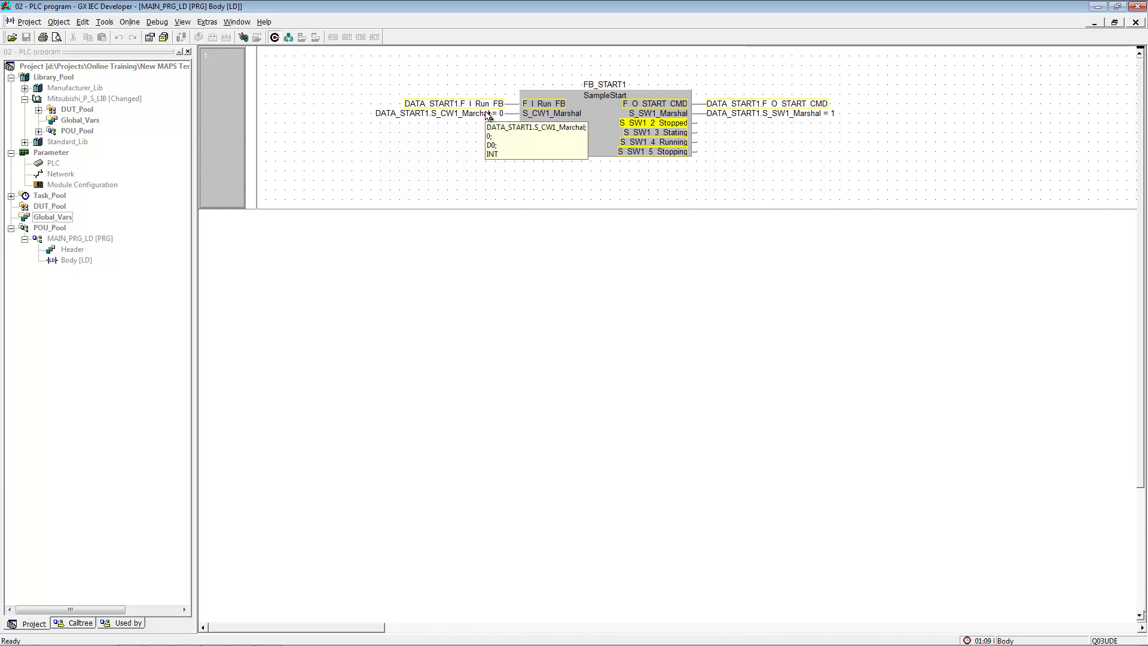
{"action": "left_click", "coordinate": [274, 37]}
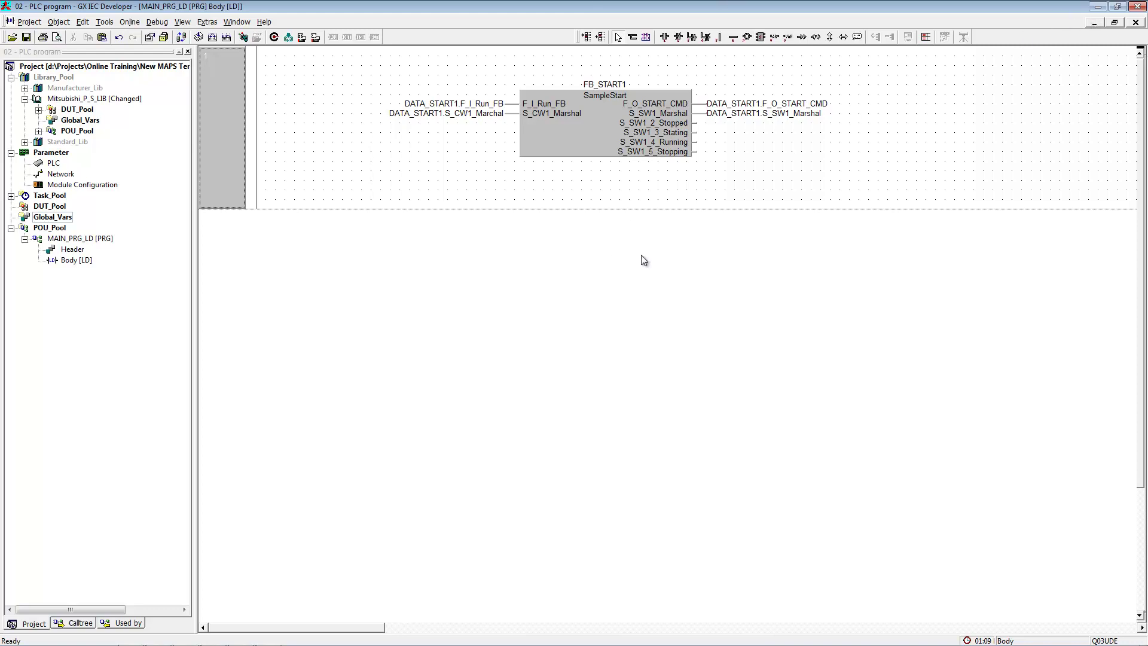
Step: Switch to MAPS Designer and expand the MA Process Suite project
{"action": "mouse_move", "coordinate": [404, 639]}
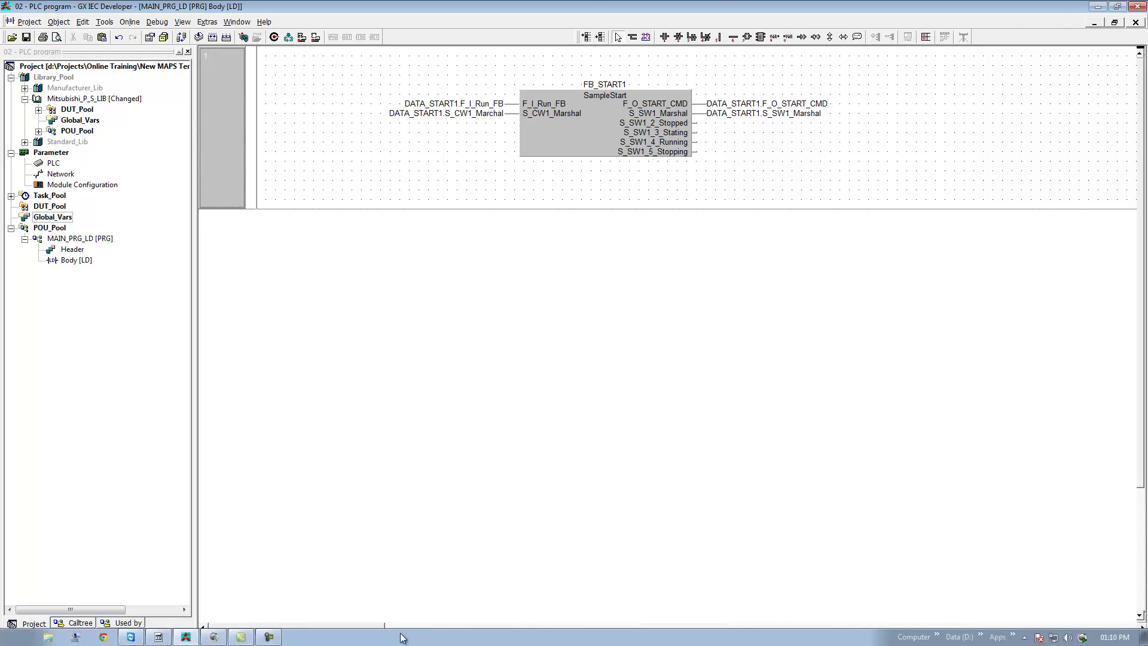
{"action": "left_click", "coordinate": [214, 637]}
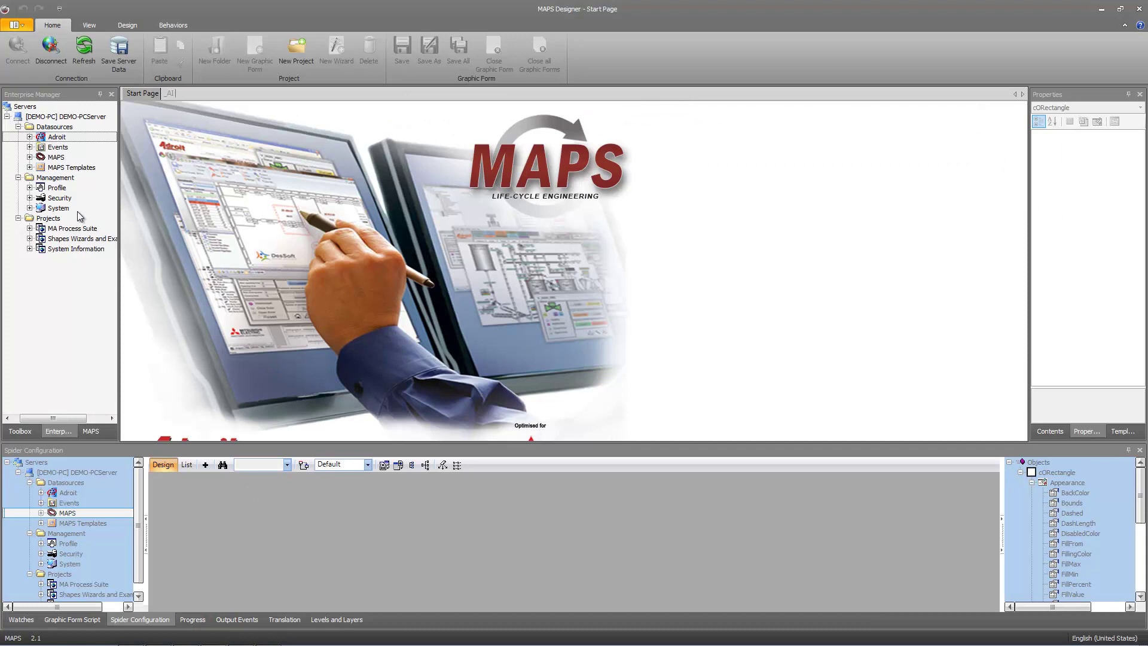
{"action": "left_click", "coordinate": [72, 230]}
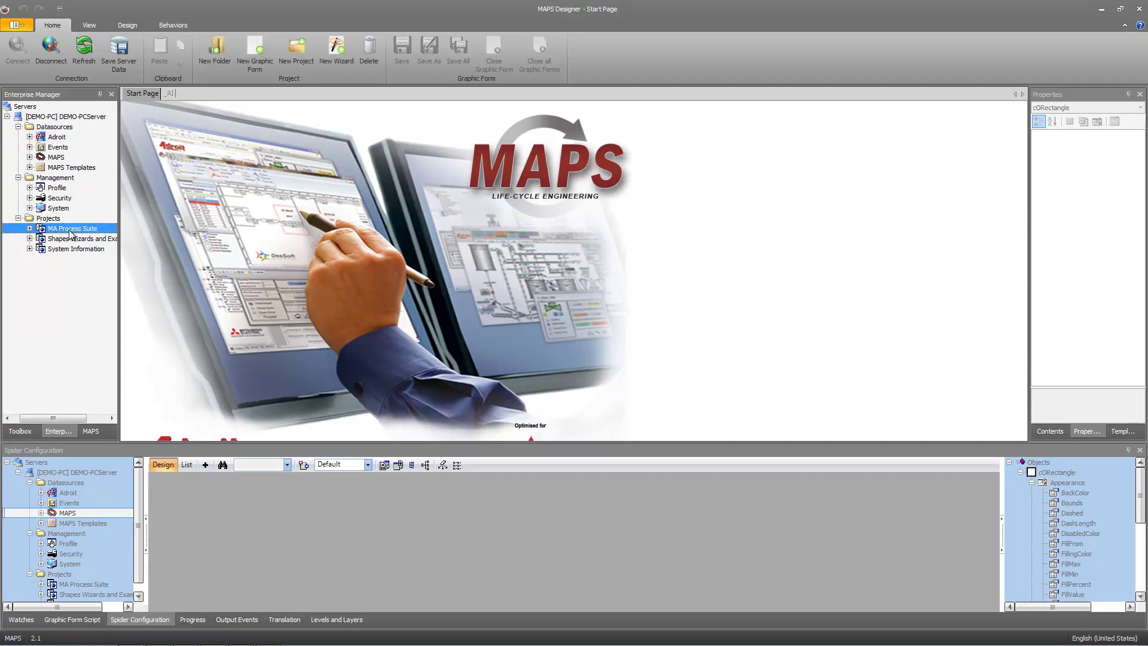
{"action": "left_click", "coordinate": [29, 229]}
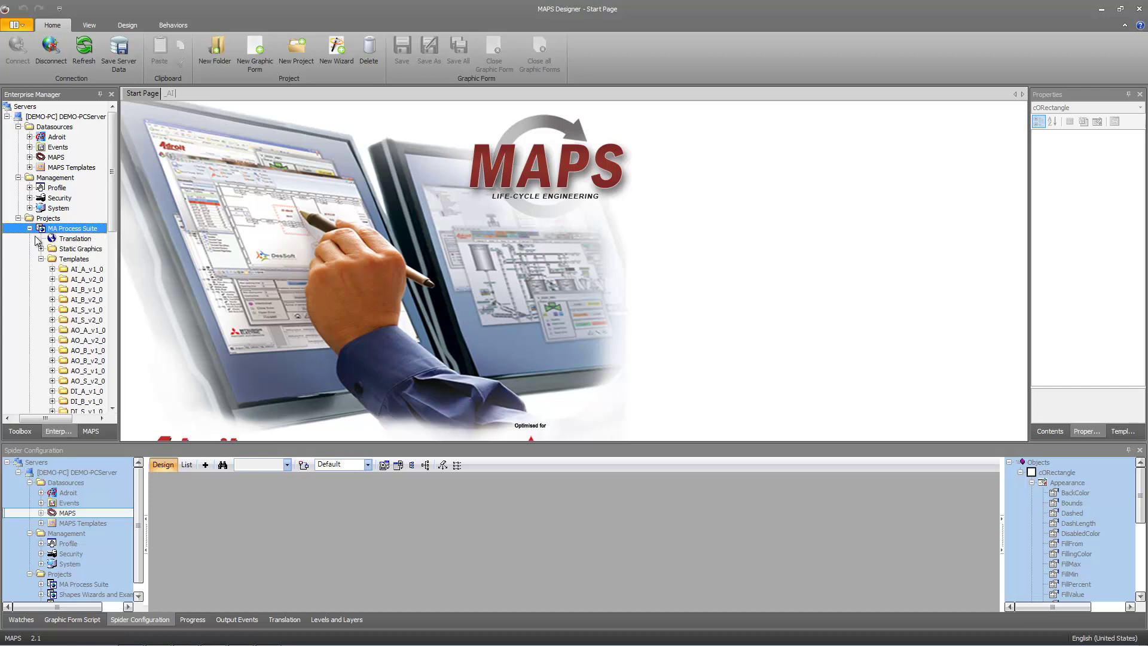
Step: Create a new folder named SampleStart inside the Templates folder
{"action": "left_click", "coordinate": [67, 260]}
{"action": "scroll", "coordinate": [78, 251], "scroll_direction": "down", "scroll_amount": 3}
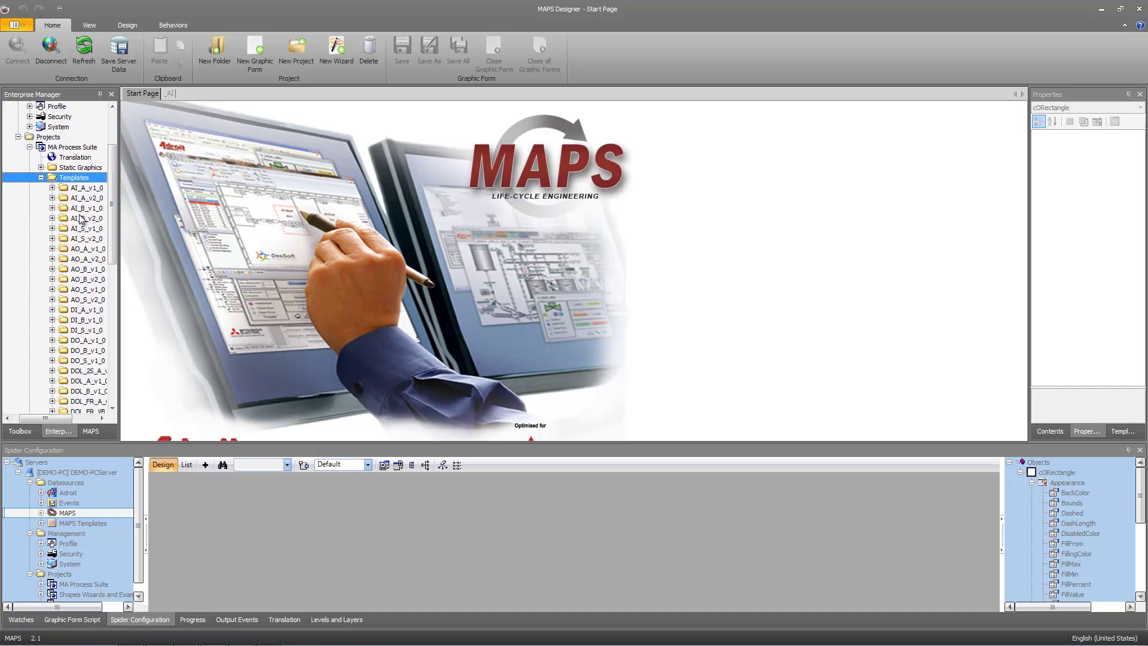
{"action": "right_click", "coordinate": [72, 182]}
{"action": "left_click", "coordinate": [101, 216]}
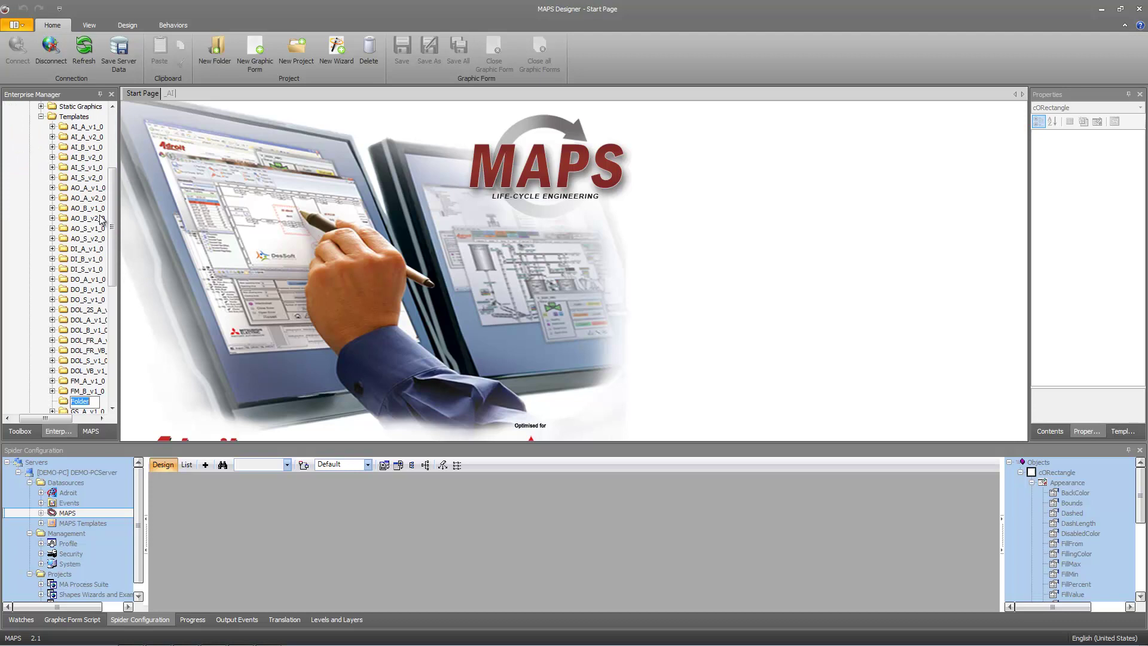
{"action": "type", "text": "SampleStart"}
{"action": "left_click", "coordinate": [10, 358]}
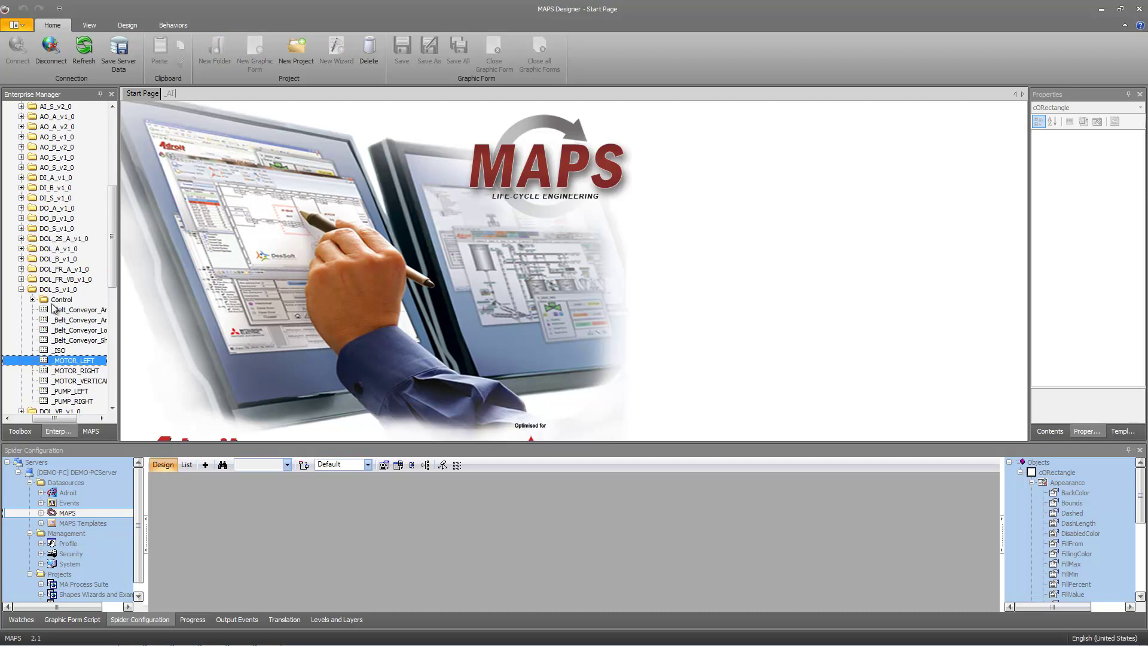
Step: Collapse the DOL_S_v1_0 folder and bring up the SampleStart folder's context menu
{"action": "scroll", "coordinate": [57, 304], "scroll_direction": "down", "scroll_amount": 5}
{"action": "left_click", "coordinate": [66, 292]}
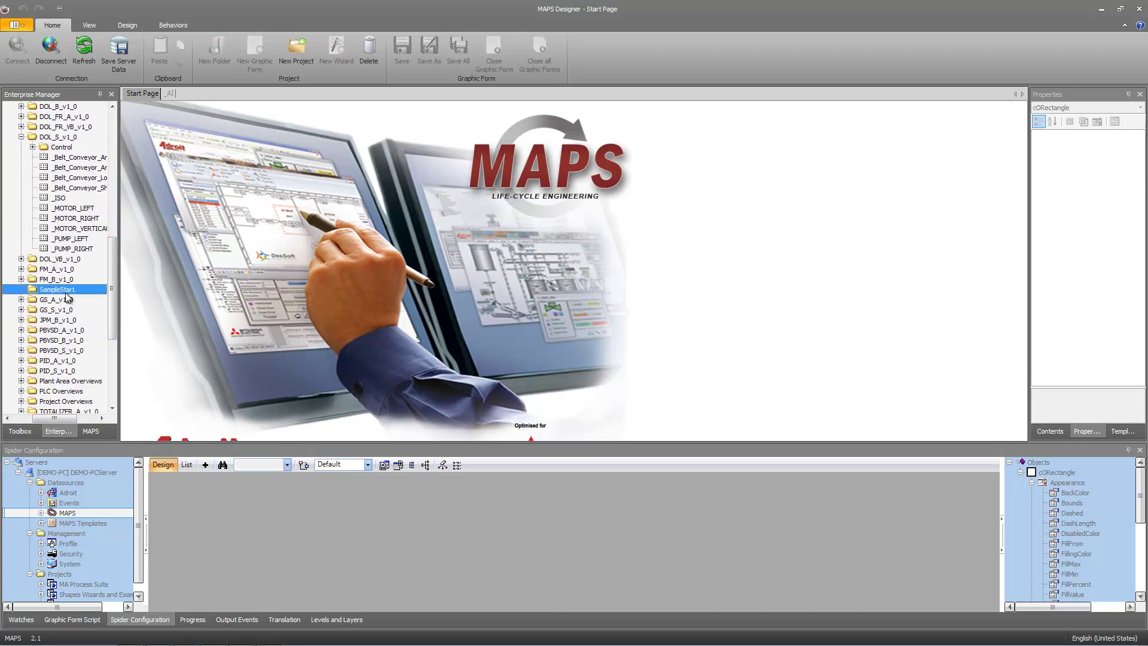
{"action": "left_click", "coordinate": [21, 136]}
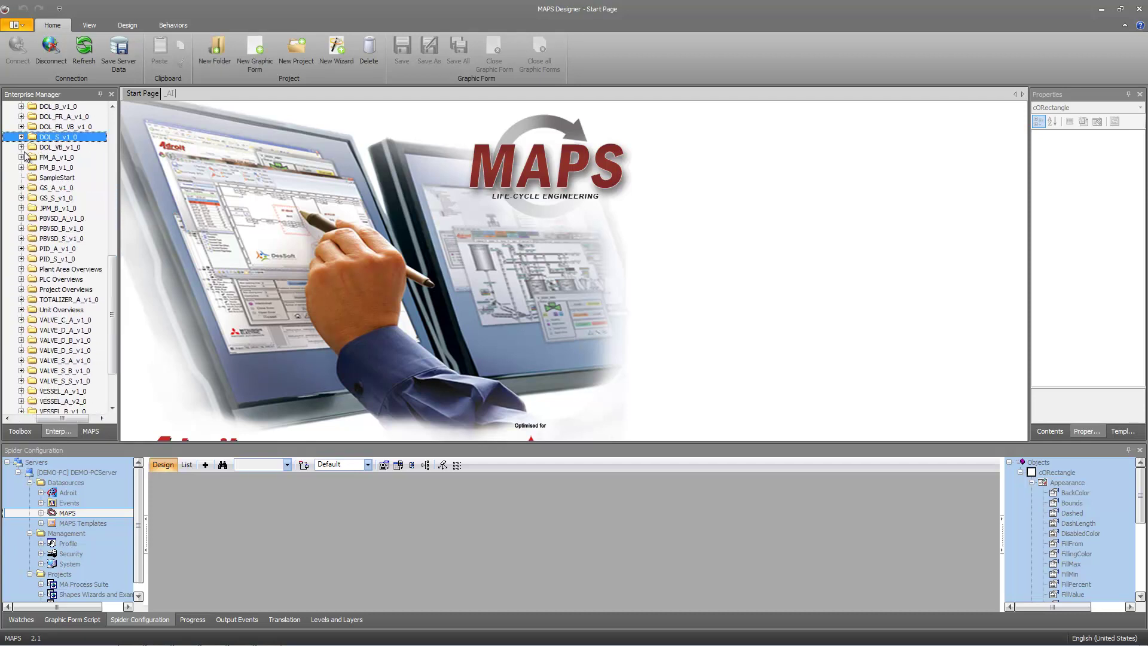
{"action": "left_click", "coordinate": [57, 179]}
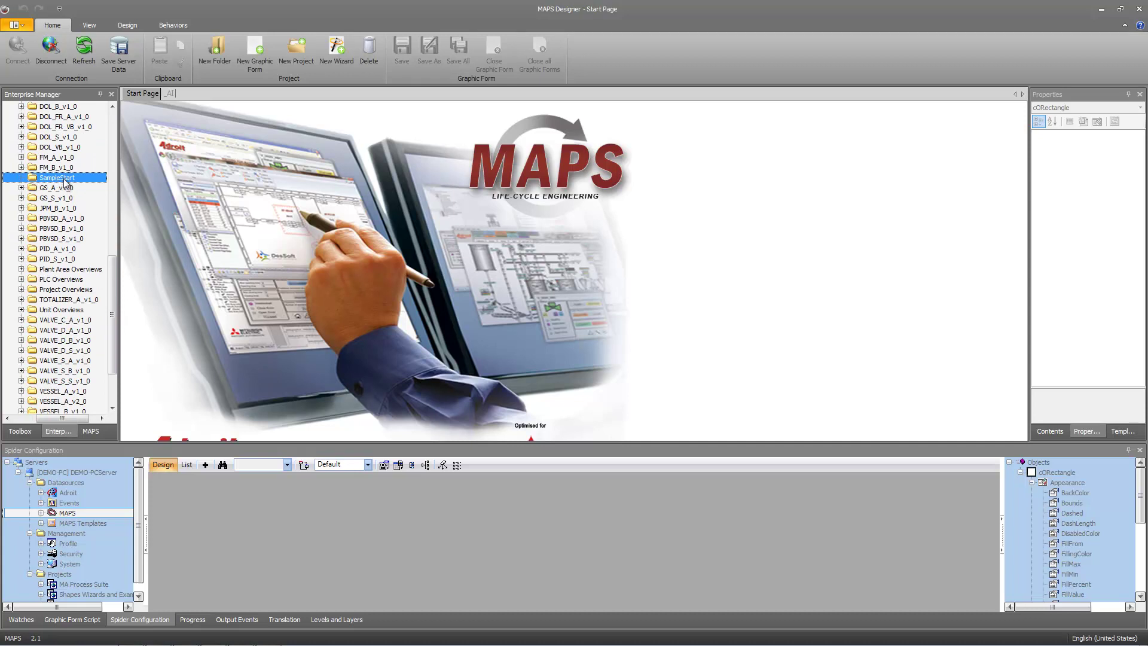
{"action": "right_click", "coordinate": [65, 183]}
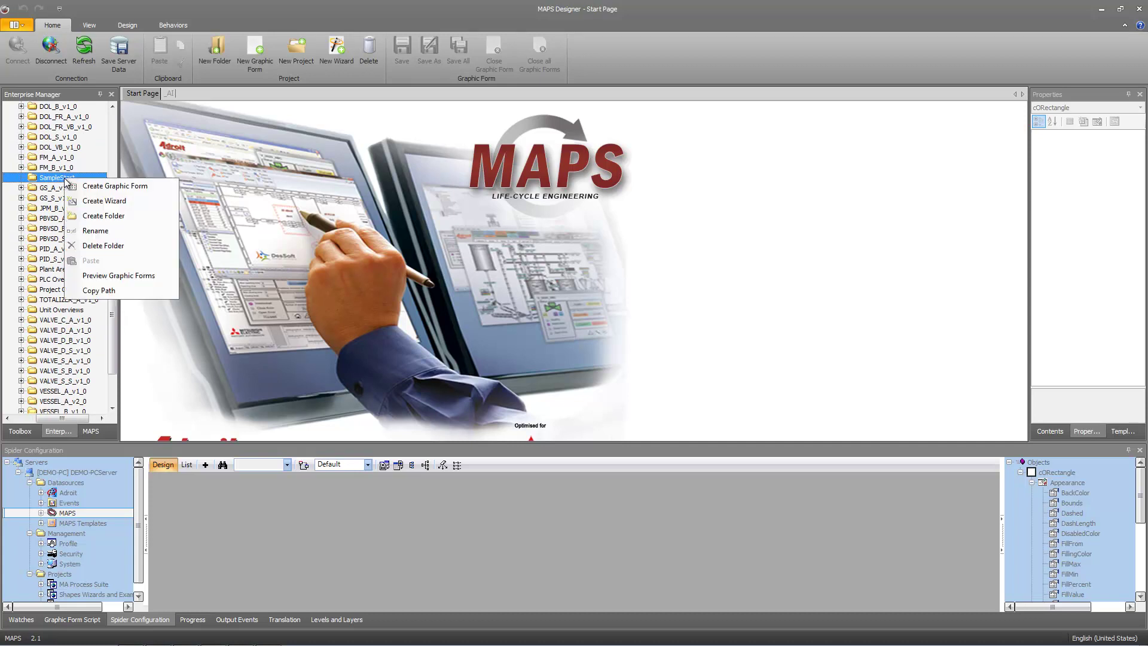
Step: Create a new graphic form named START in the SampleStart folder
{"action": "left_click", "coordinate": [99, 190]}
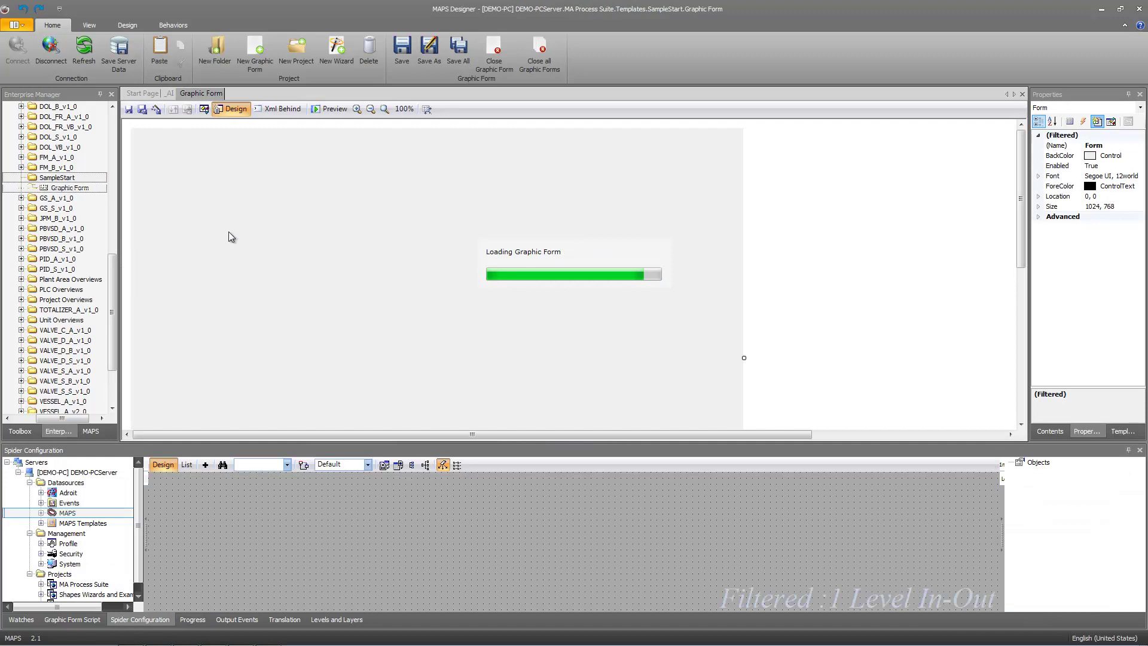
{"action": "type", "text": "ST"}
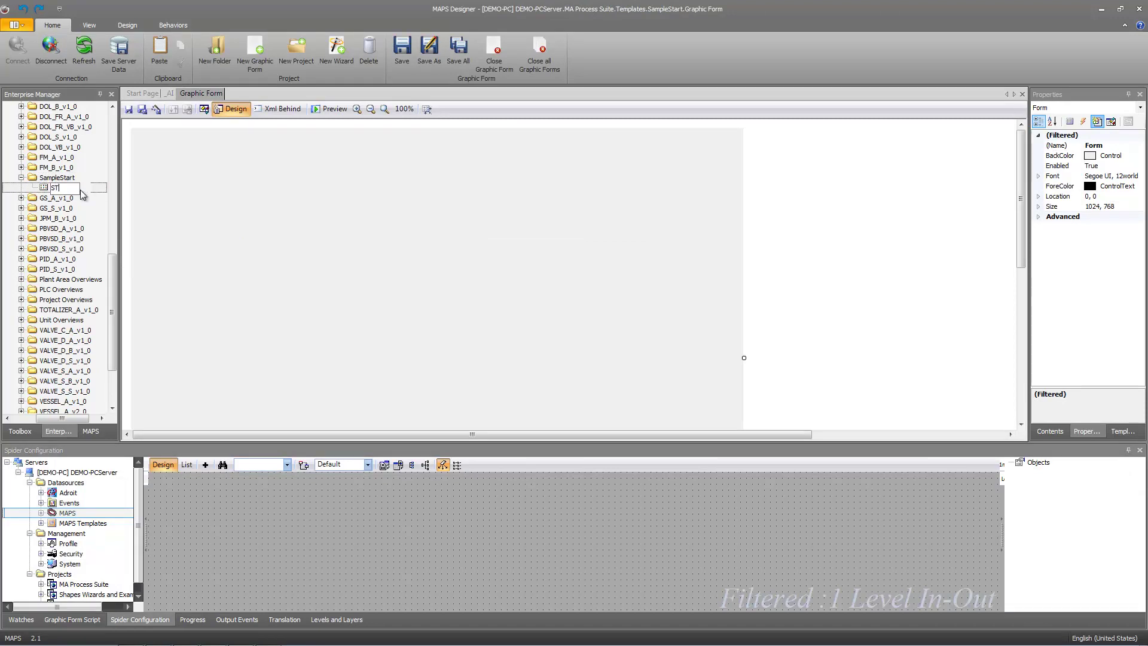
{"action": "type", "text": "ART"}
{"action": "key", "text": "Return"}
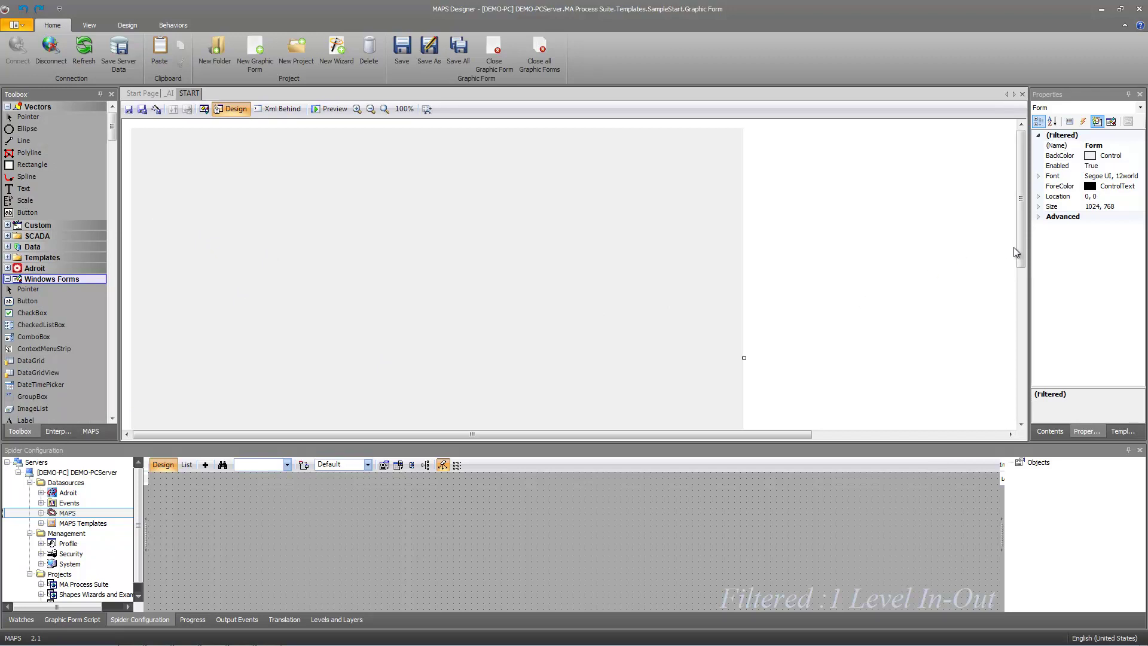
Step: Shrink the START form from 1024×768 down to 203×128
{"action": "scroll", "coordinate": [1019, 260], "scroll_direction": "down", "scroll_amount": 3}
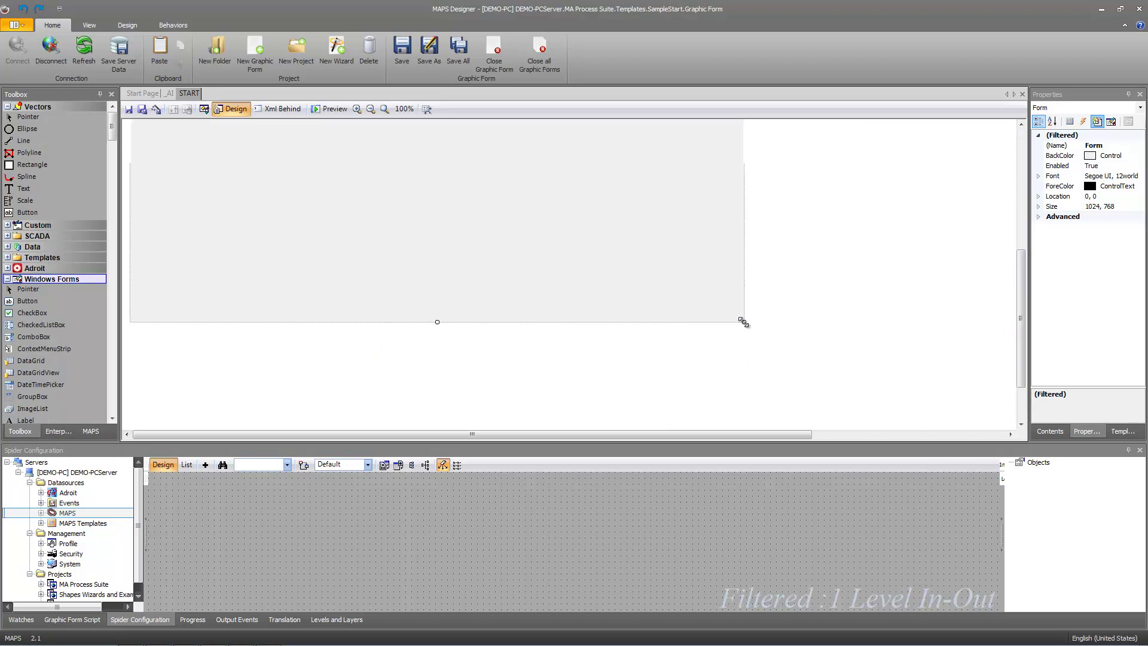
{"action": "left_click_drag", "start_coordinate": [743, 321], "coordinate": [351, 149]}
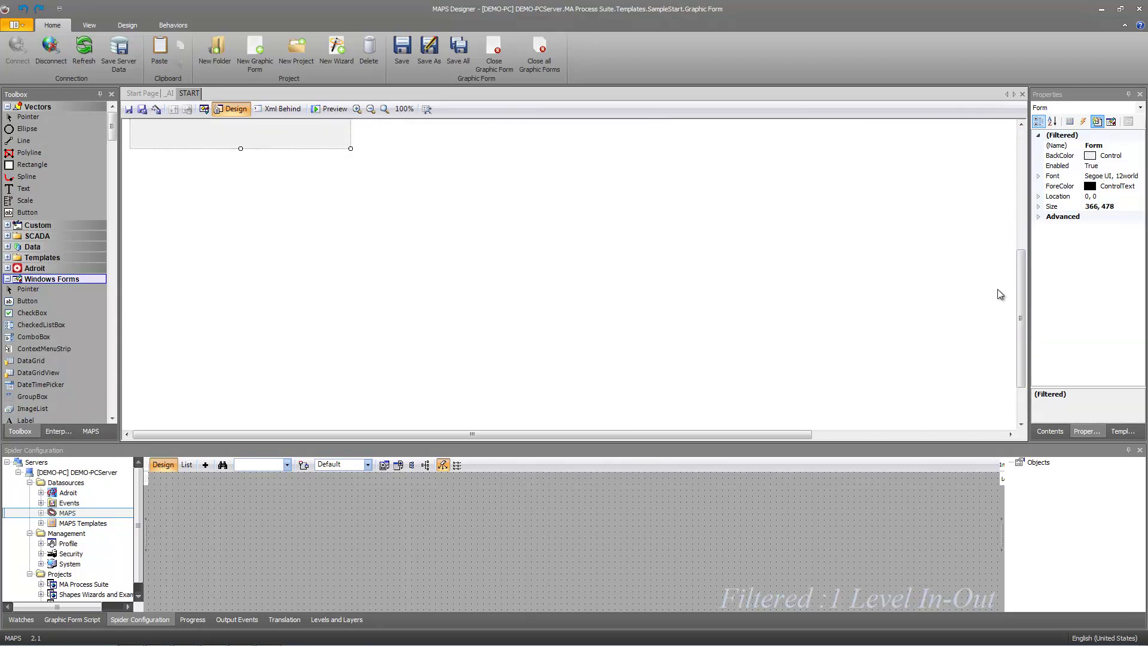
{"action": "scroll", "coordinate": [1018, 305], "scroll_direction": "up", "scroll_amount": 3}
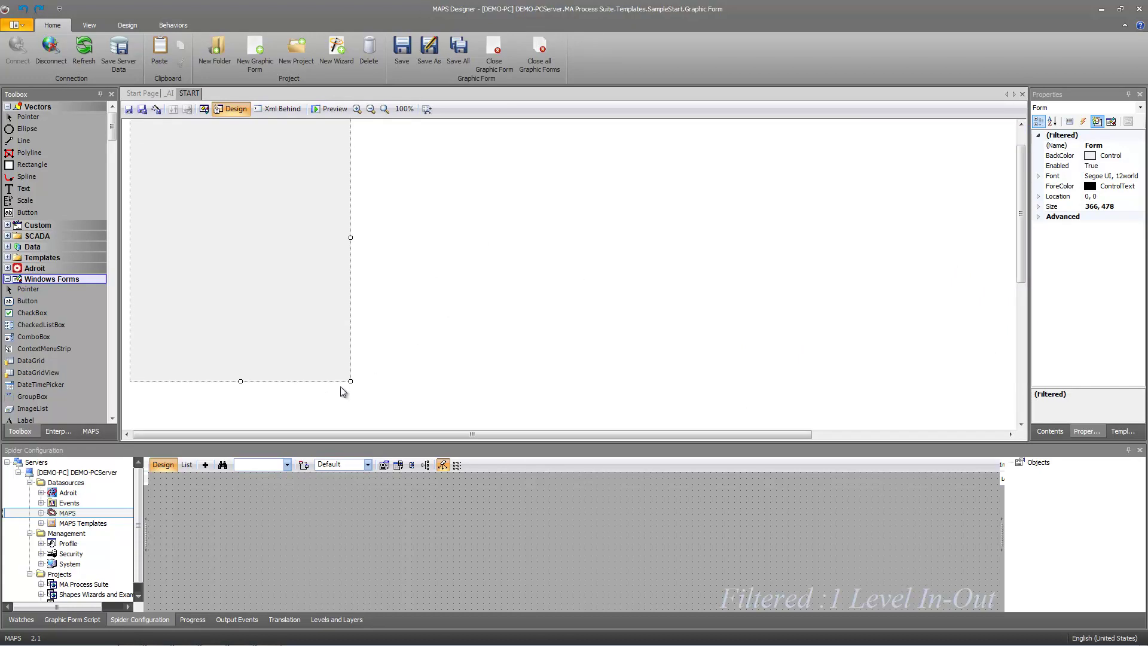
{"action": "left_click_drag", "start_coordinate": [350, 380], "coordinate": [253, 167]}
{"action": "scroll", "coordinate": [1019, 239], "scroll_direction": "up", "scroll_amount": 1}
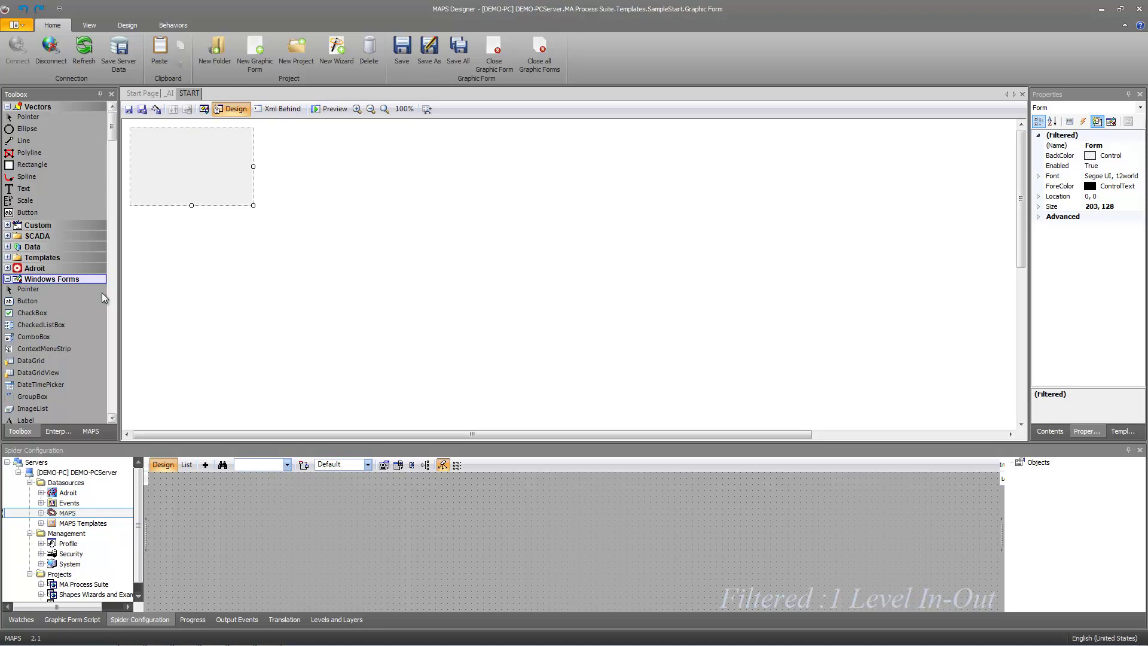
Step: Add a button named btnStart with the label Start to the START form
{"action": "left_click", "coordinate": [37, 302]}
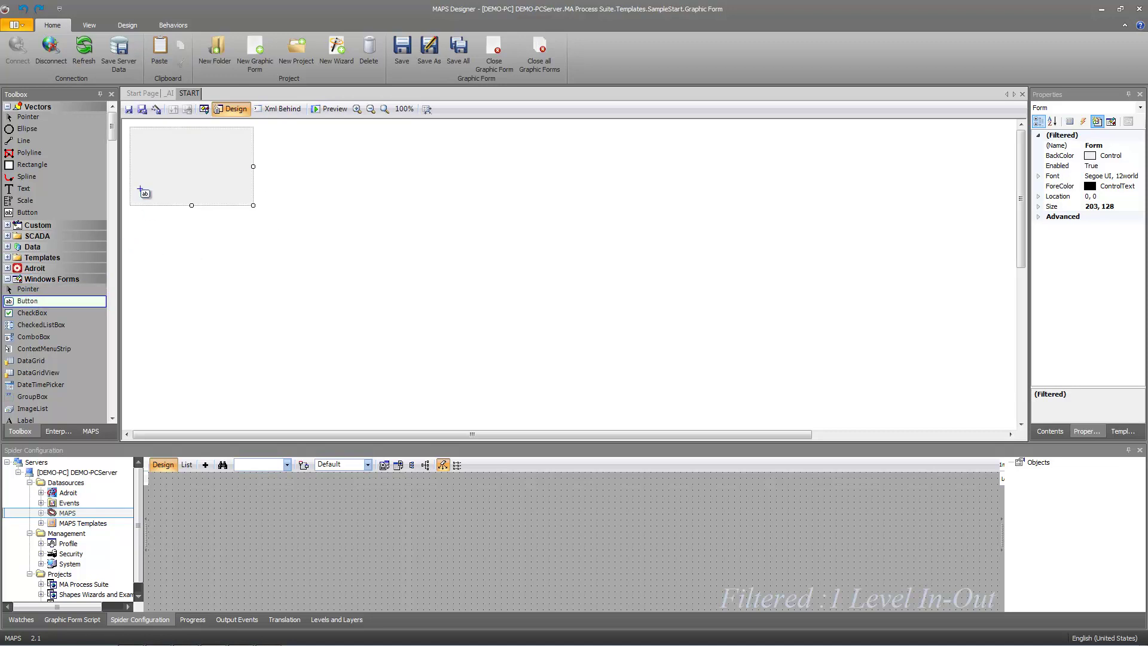
{"action": "left_click", "coordinate": [139, 183]}
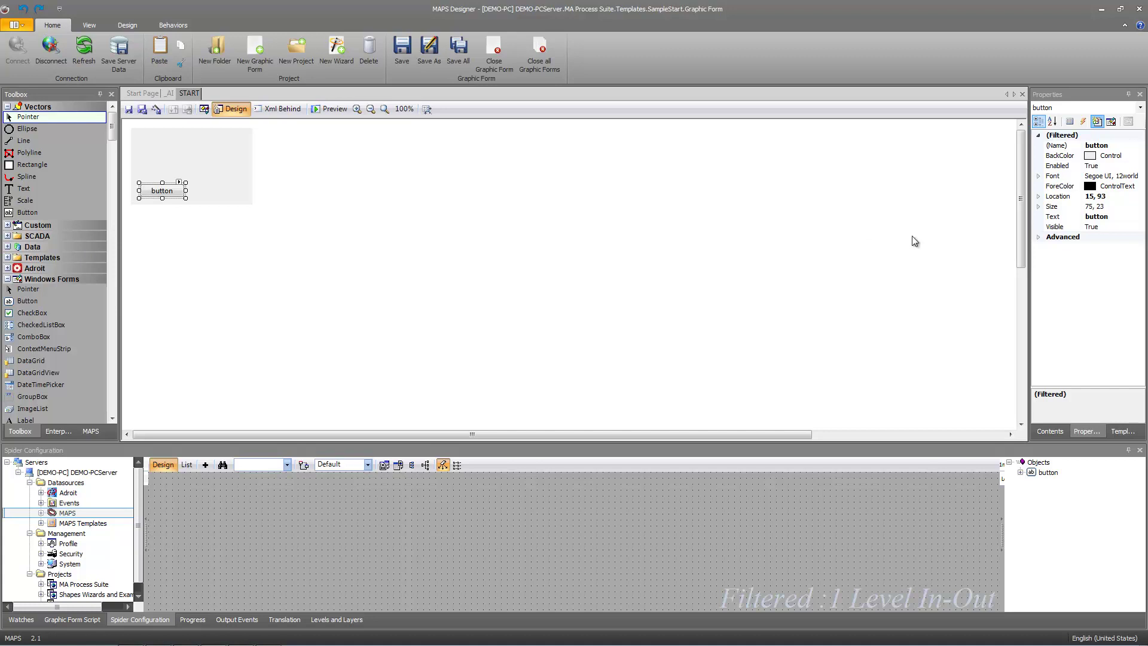
{"action": "left_click", "coordinate": [1114, 145]}
{"action": "left_click_drag", "start_coordinate": [1114, 146], "coordinate": [1078, 152]}
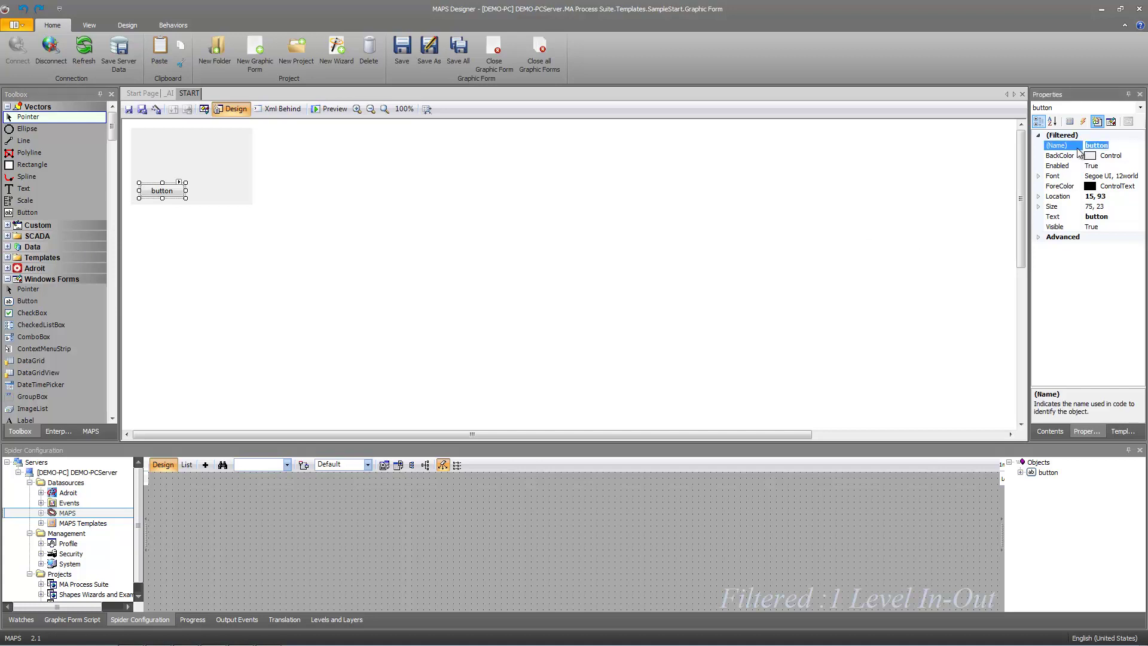
{"action": "key", "text": "BackSpace"}
{"action": "left_click", "coordinate": [1080, 218]}
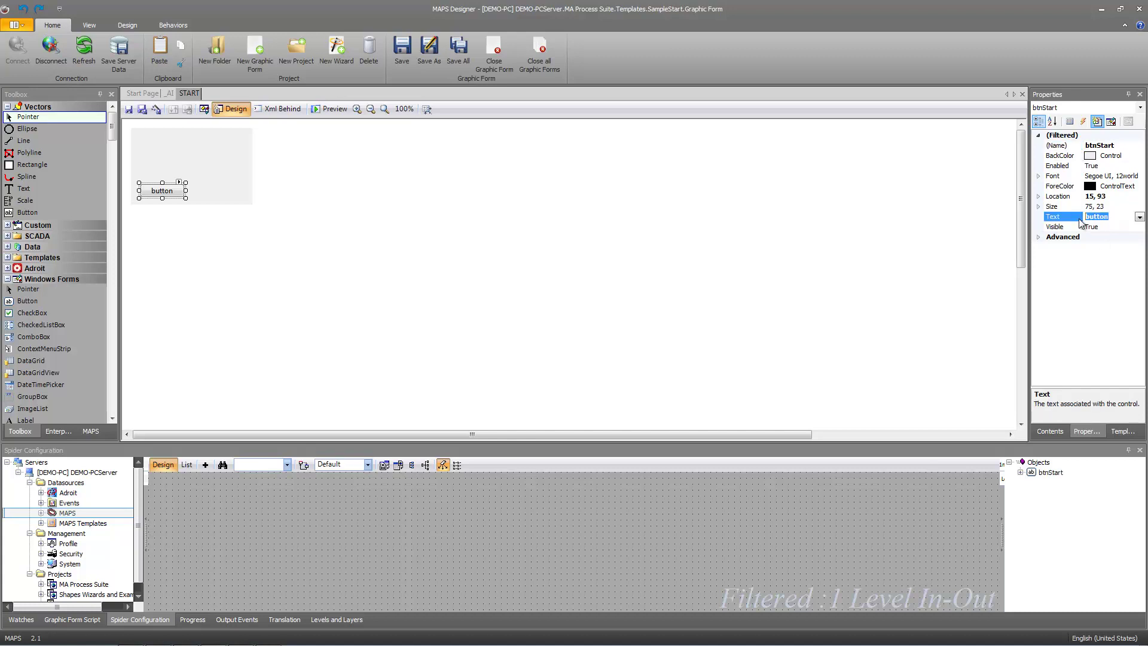
{"action": "type", "text": "S"}
{"action": "type", "text": "tart"}
{"action": "left_click", "coordinate": [219, 187]}
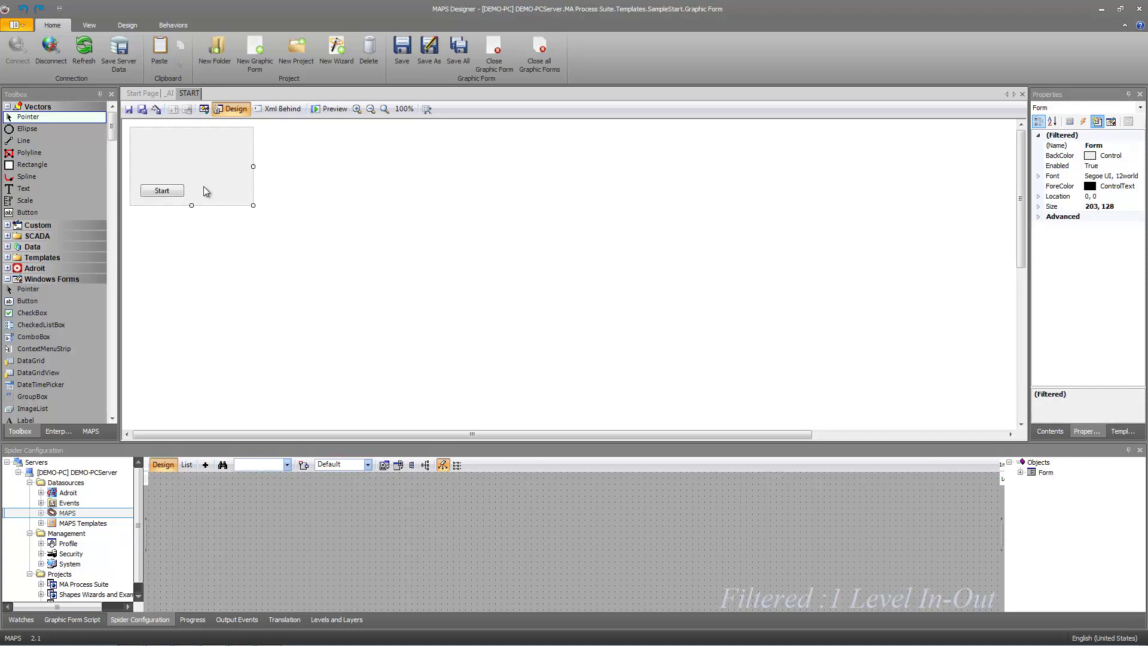
Step: Duplicate it as btnStop labelled Stop beside Start, and narrow the form to 189 wide
{"action": "key", "text": "ctrl+c"}
{"action": "key", "text": "ctrl+v"}
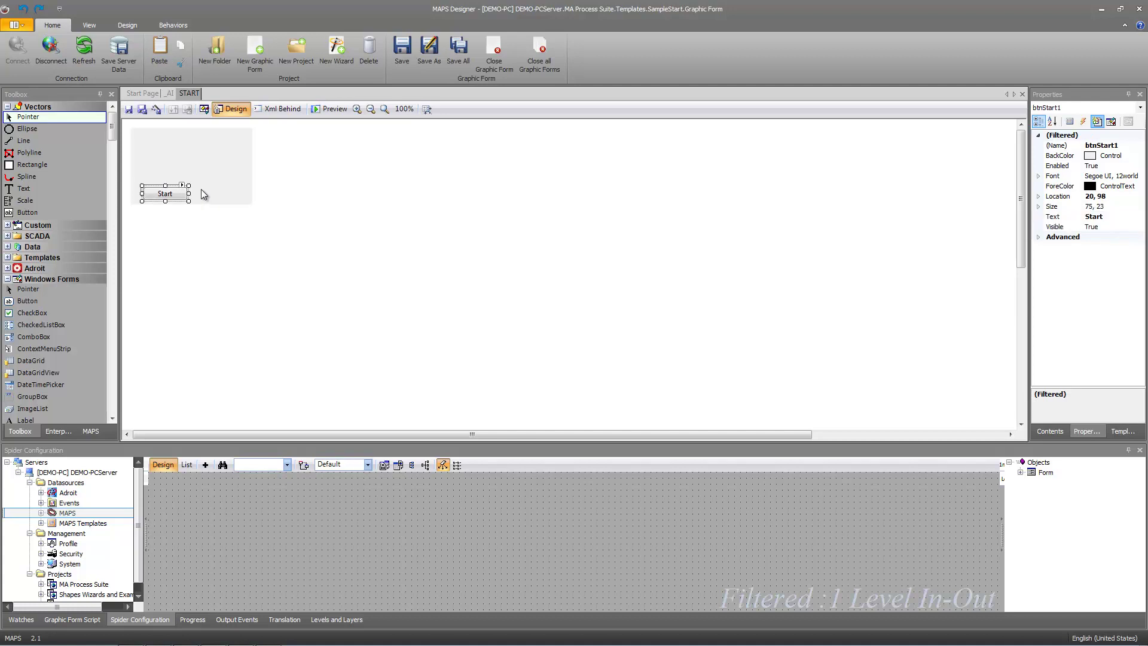
{"action": "left_click_drag", "start_coordinate": [166, 191], "coordinate": [213, 195]}
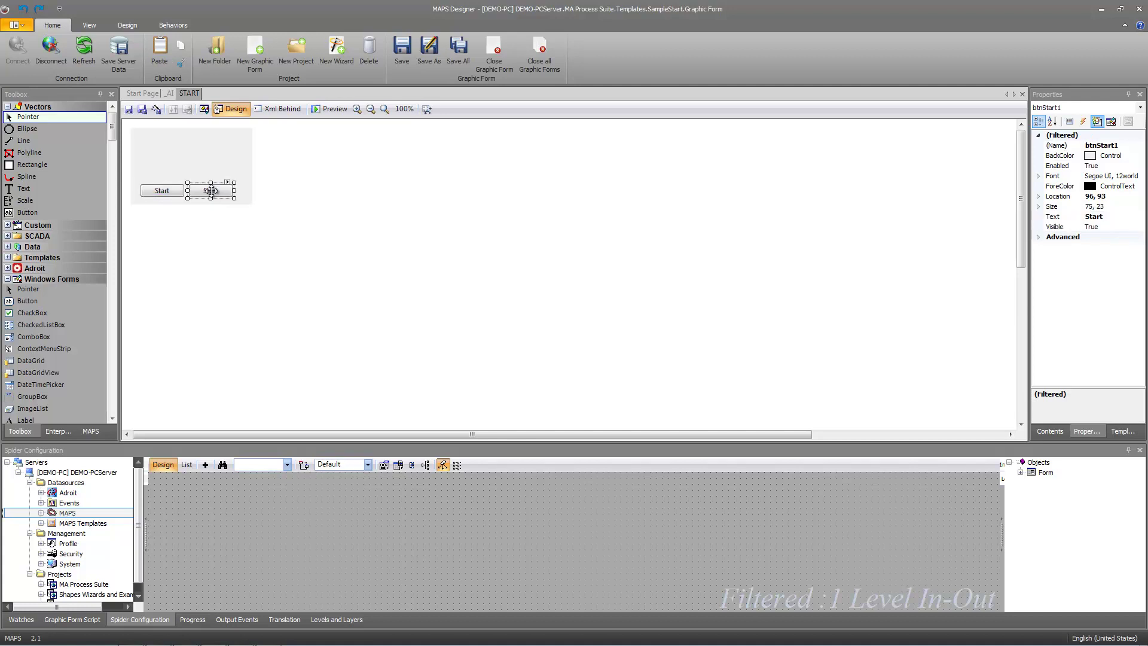
{"action": "left_click", "coordinate": [1121, 146]}
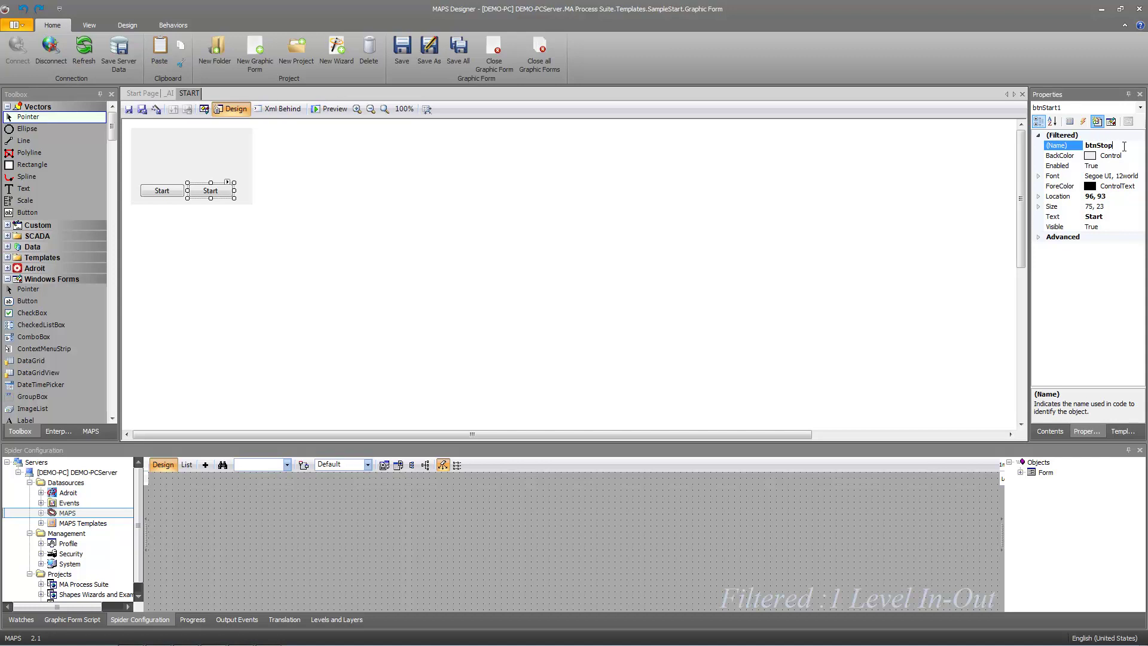
{"action": "left_click", "coordinate": [1104, 217]}
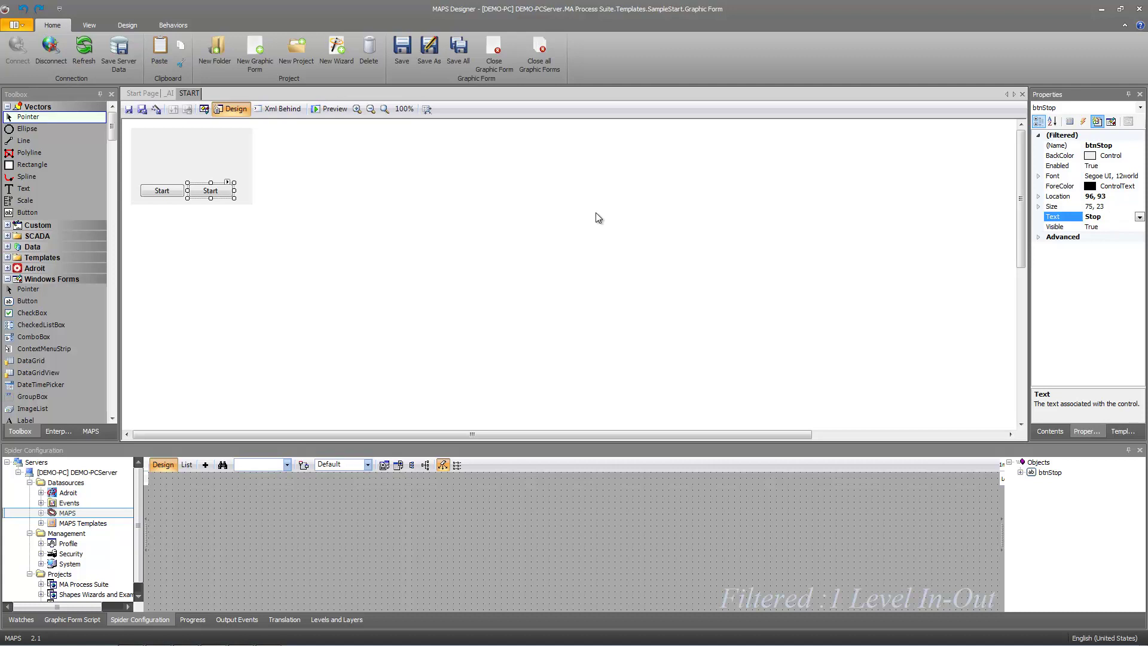
{"action": "left_click", "coordinate": [226, 176]}
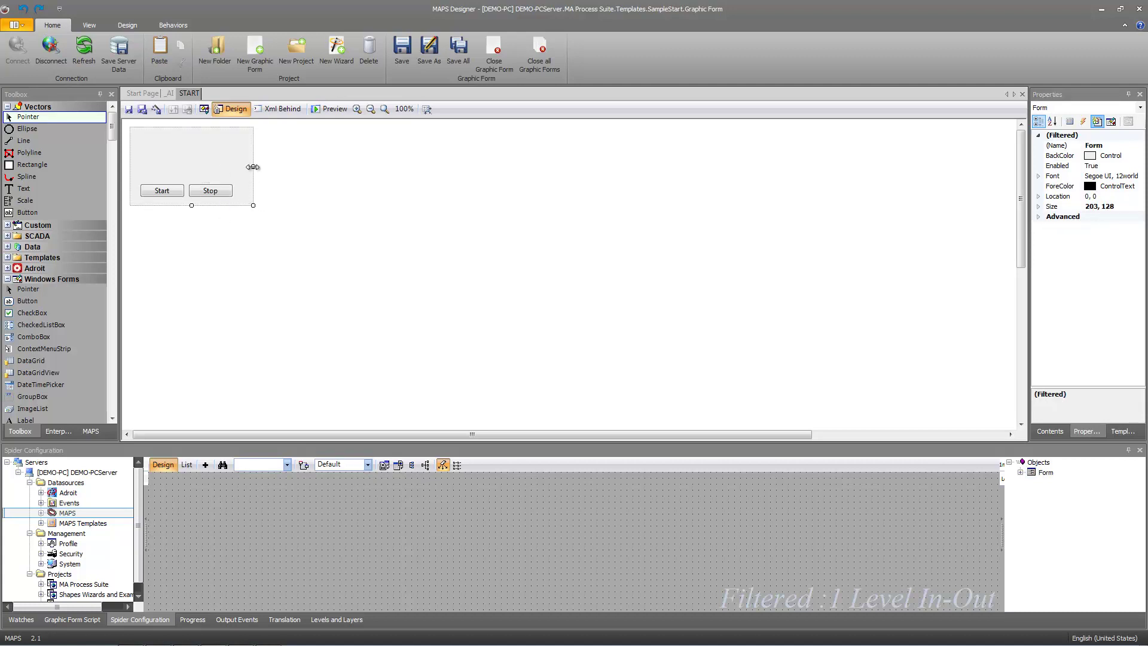
{"action": "left_click_drag", "start_coordinate": [253, 166], "coordinate": [244, 167]}
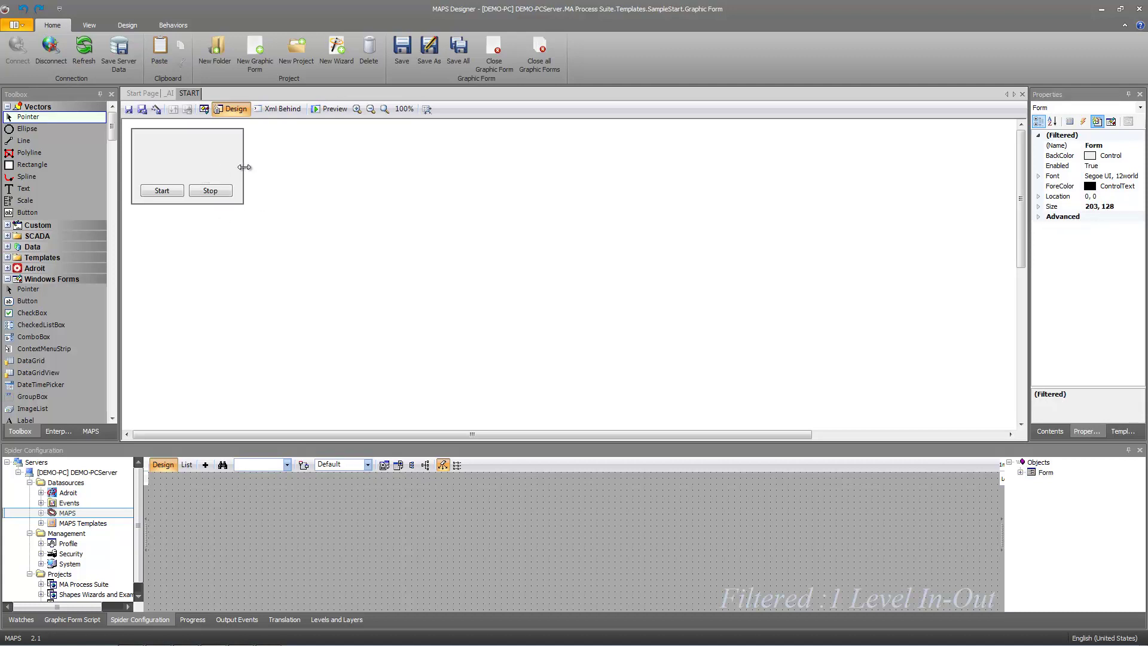
Step: Draw a rectangle above the two buttons and give its BackColor a solid red fill
{"action": "left_click", "coordinate": [36, 165]}
{"action": "left_click_drag", "start_coordinate": [151, 143], "coordinate": [222, 167]}
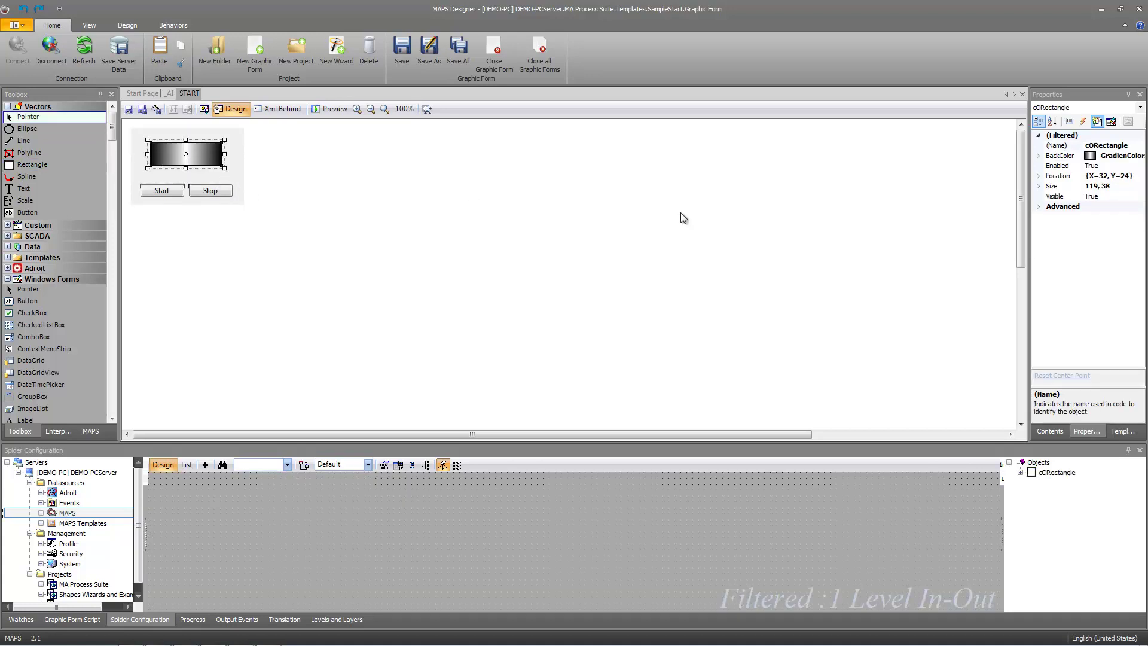
{"action": "left_click", "coordinate": [1110, 158]}
{"action": "left_click", "coordinate": [1139, 155]}
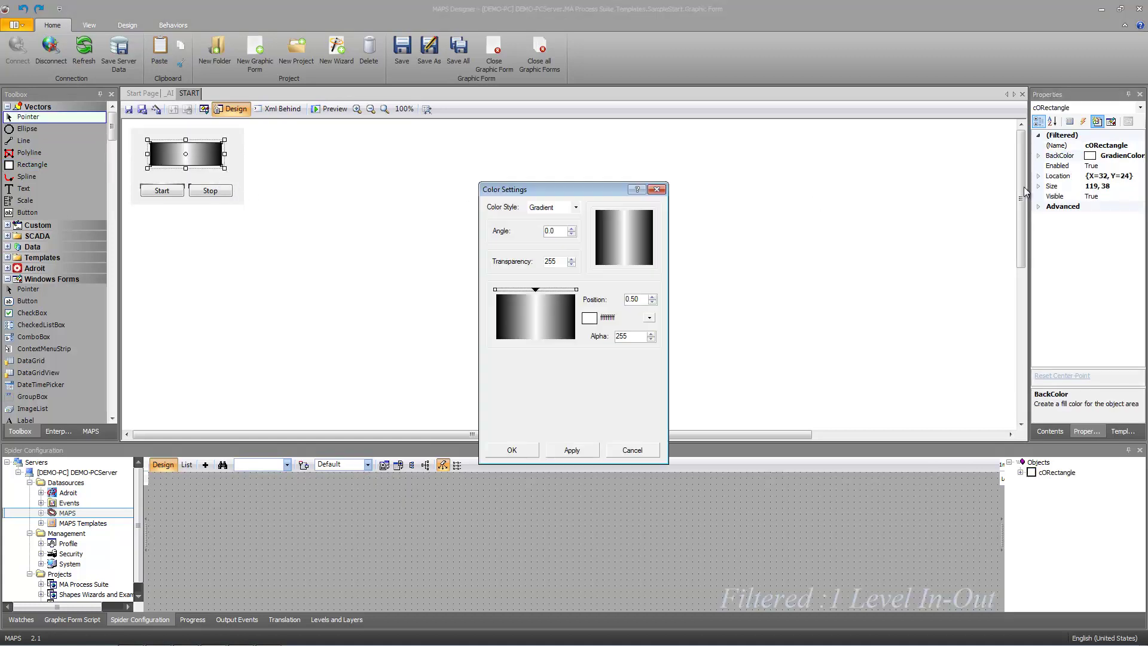
{"action": "left_click", "coordinate": [576, 207]}
{"action": "left_click", "coordinate": [537, 218]}
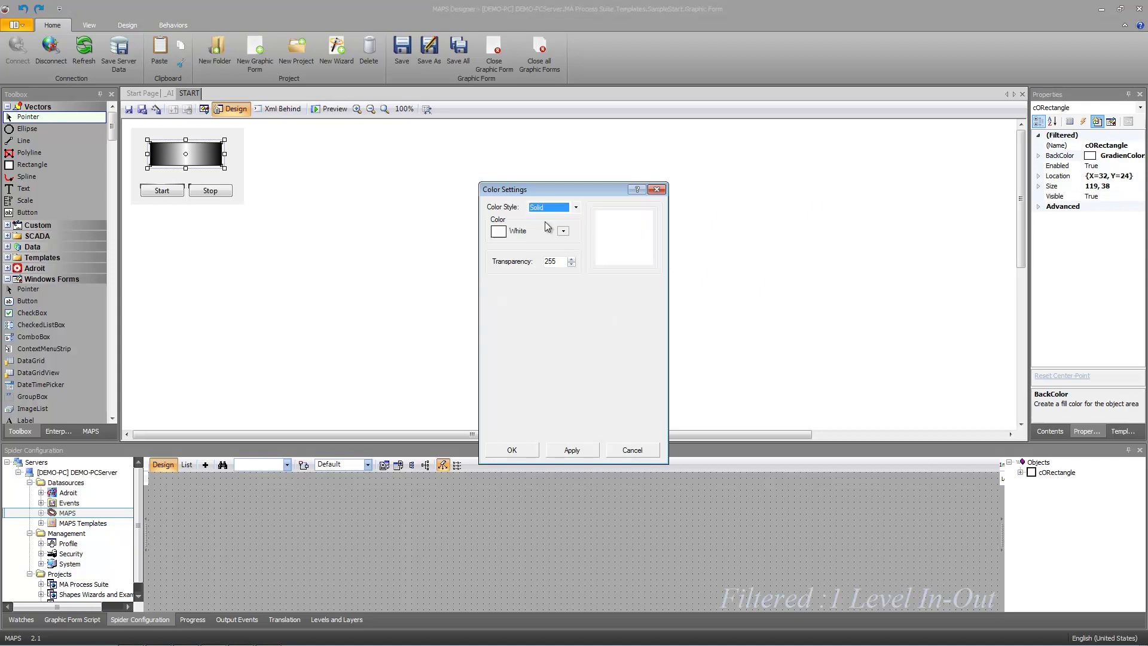
{"action": "left_click", "coordinate": [562, 231]}
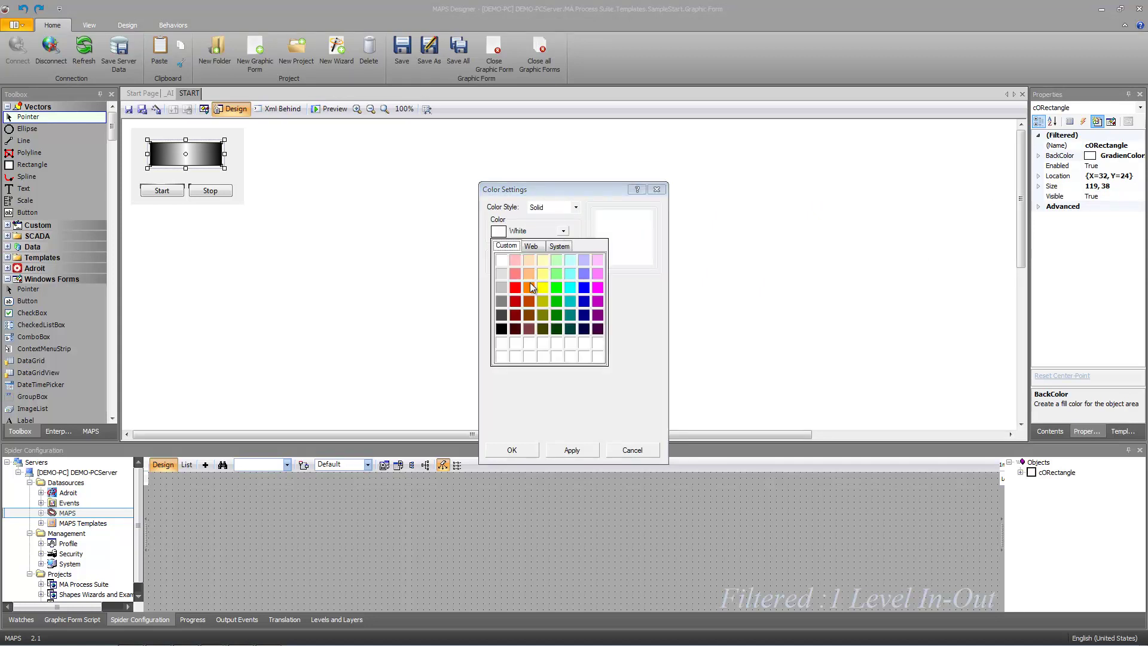
{"action": "left_click", "coordinate": [517, 288]}
{"action": "left_click", "coordinate": [571, 449]}
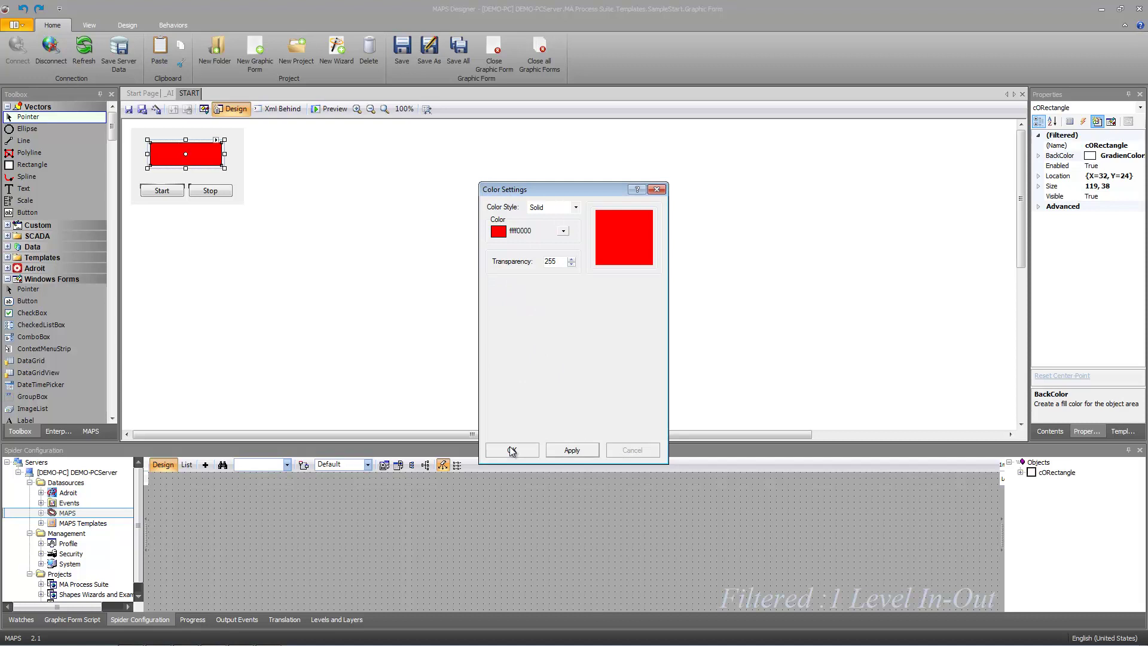
{"action": "left_click", "coordinate": [512, 450]}
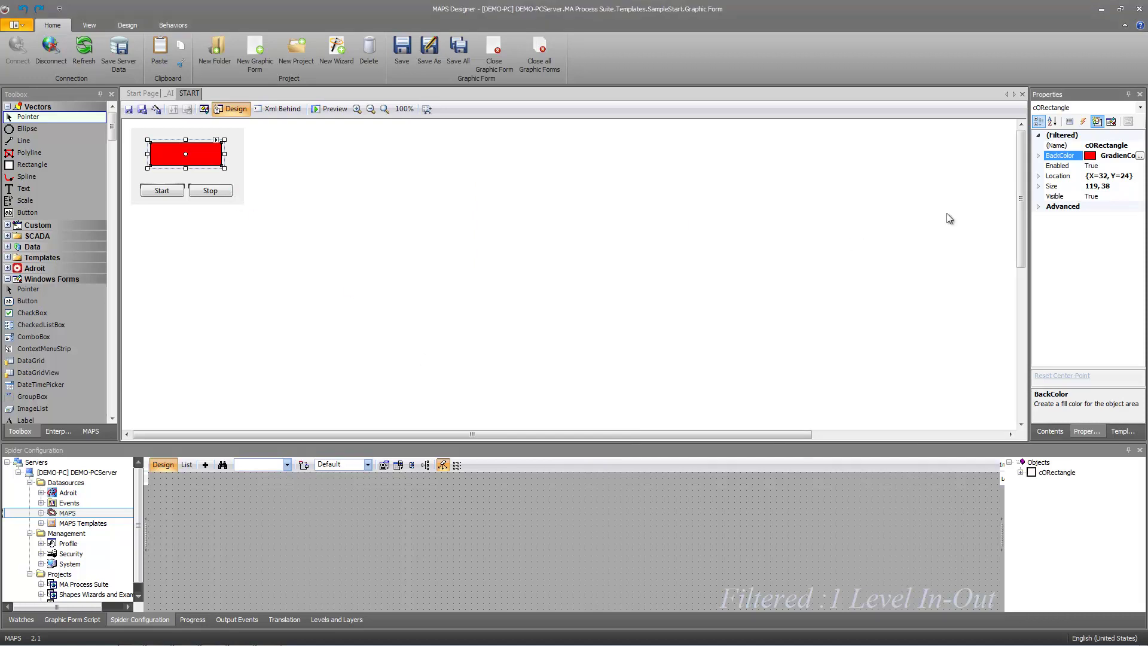
Step: Rename the rectangle from cORectangle to ind_Start
{"action": "left_click", "coordinate": [1106, 146]}
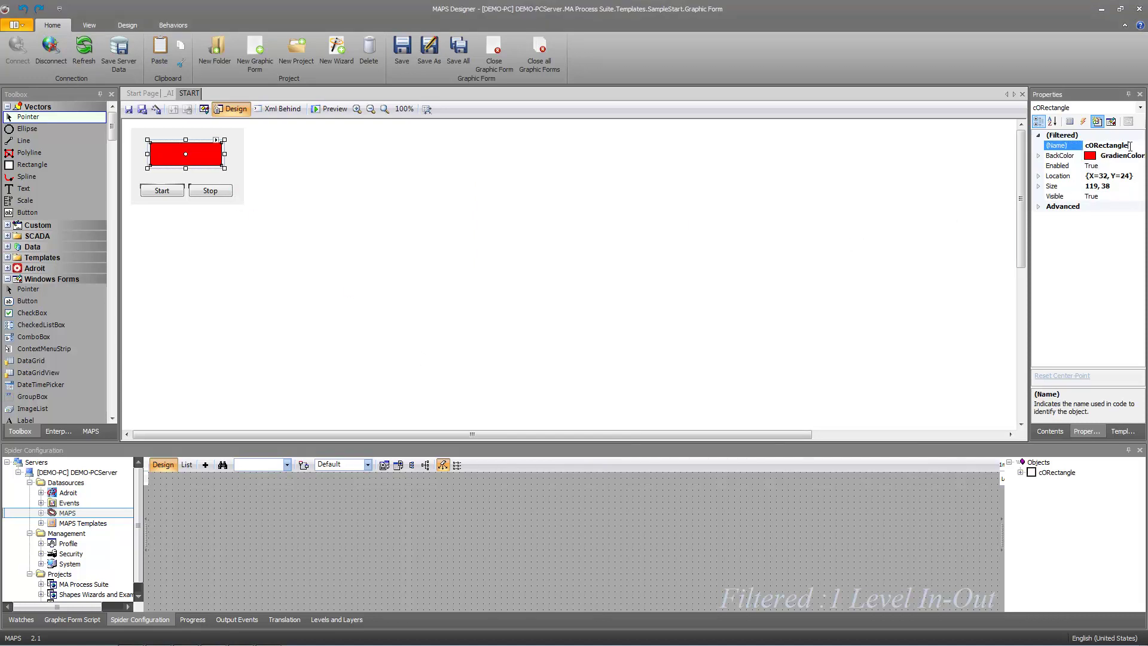
{"action": "left_click_drag", "start_coordinate": [1129, 145], "coordinate": [1082, 151]}
{"action": "key", "text": "BackSpace"}
{"action": "left_click", "coordinate": [231, 183]}
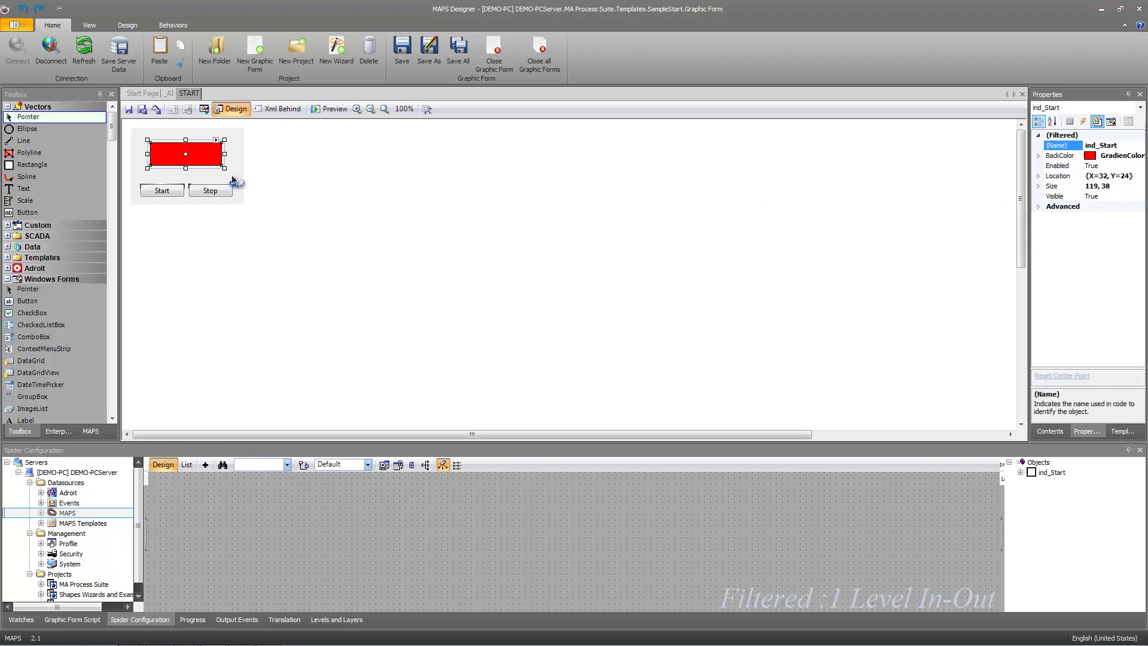
{"action": "left_click", "coordinate": [236, 200]}
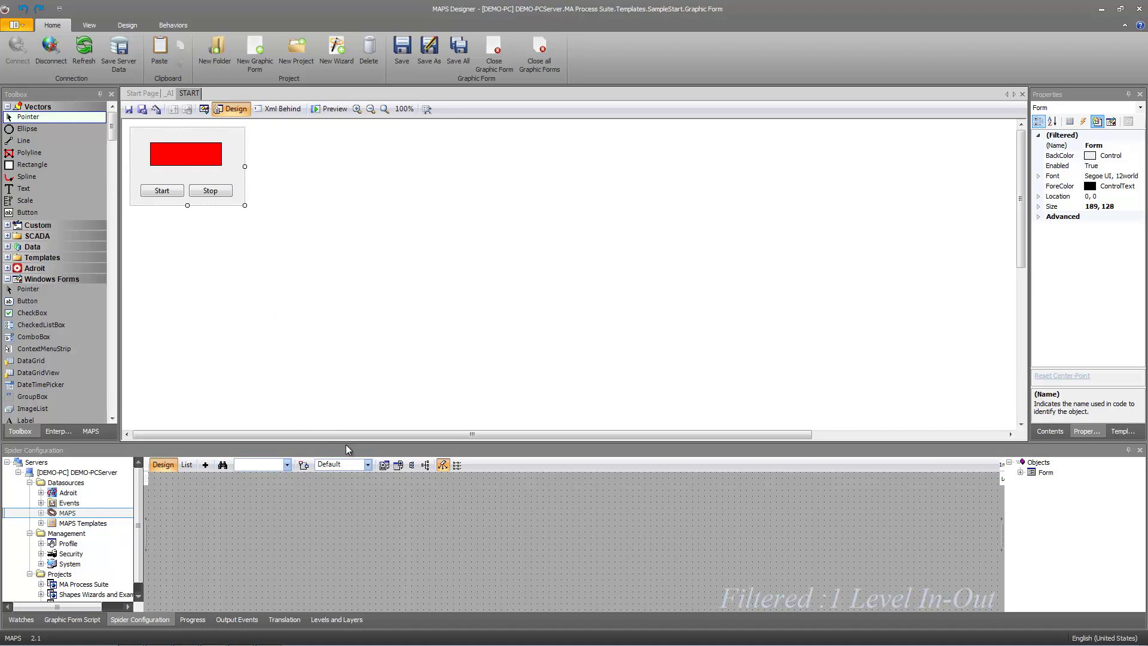
Step: Drag the splitter upward to make the Spider Configuration panel taller
{"action": "left_click_drag", "start_coordinate": [347, 443], "coordinate": [341, 301]}
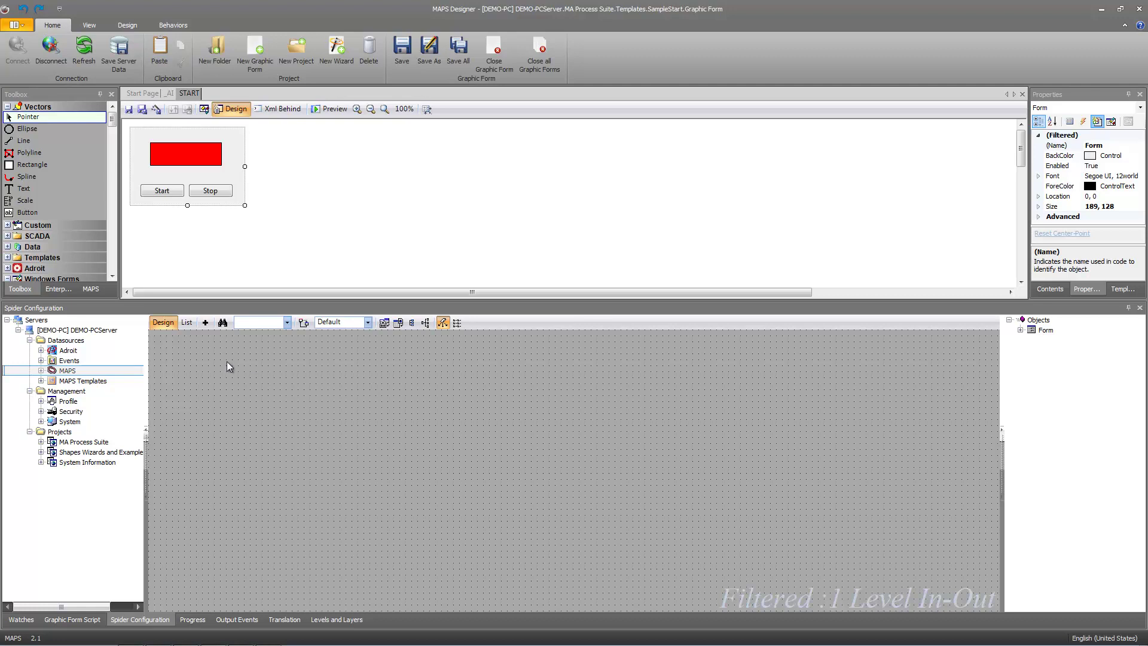
Step: Open the AI_A_v1_0 template's _AI form and expand its mapsconst constant spider
{"action": "left_click", "coordinate": [62, 292]}
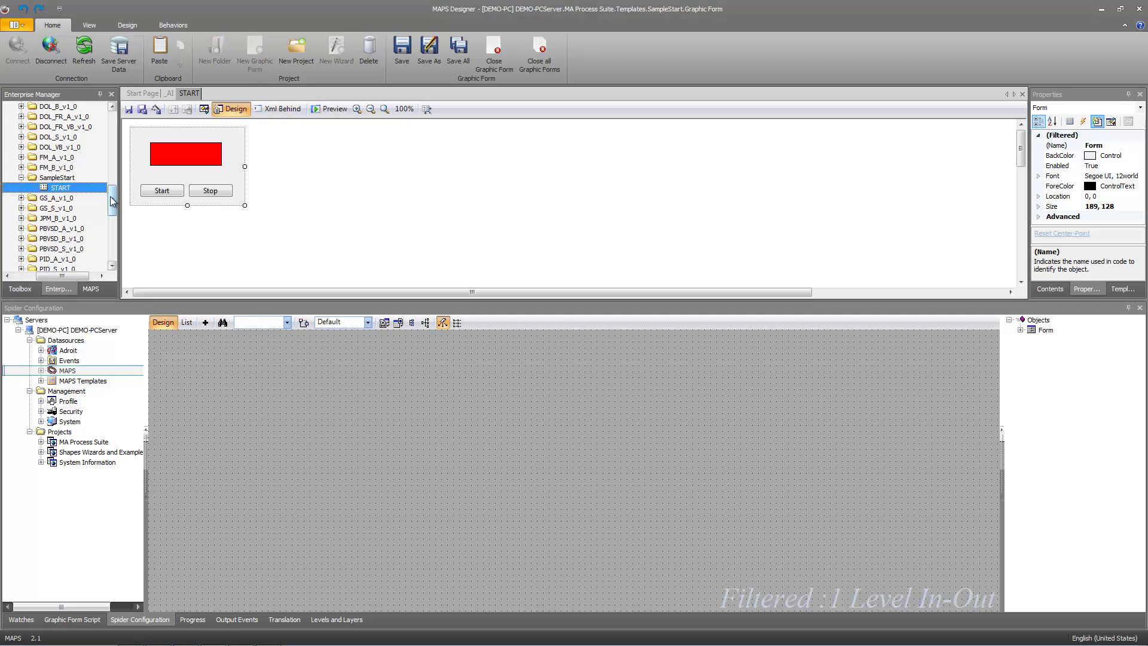
{"action": "left_click_drag", "start_coordinate": [113, 201], "coordinate": [112, 149]}
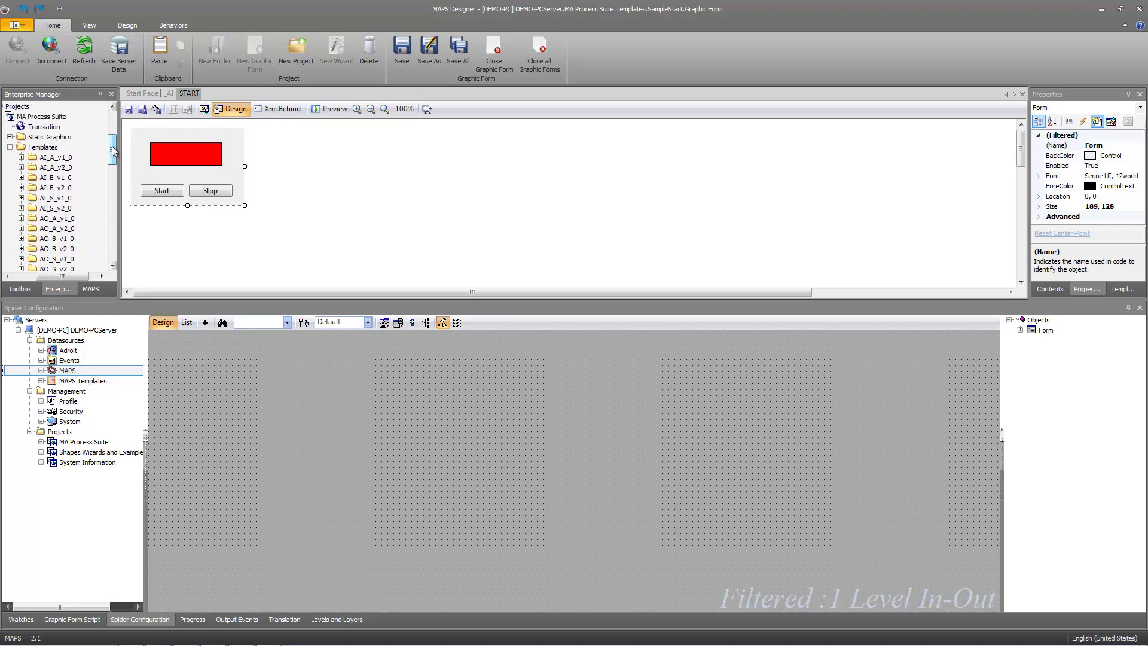
{"action": "left_click", "coordinate": [52, 158]}
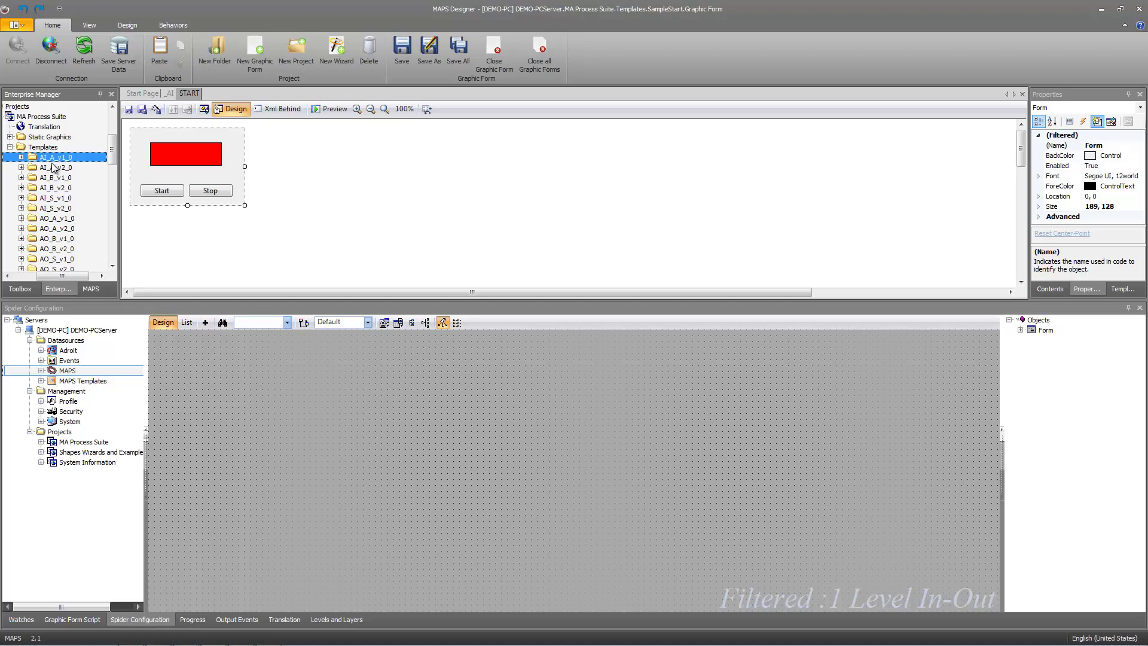
{"action": "left_click", "coordinate": [22, 157]}
{"action": "left_click", "coordinate": [58, 177]}
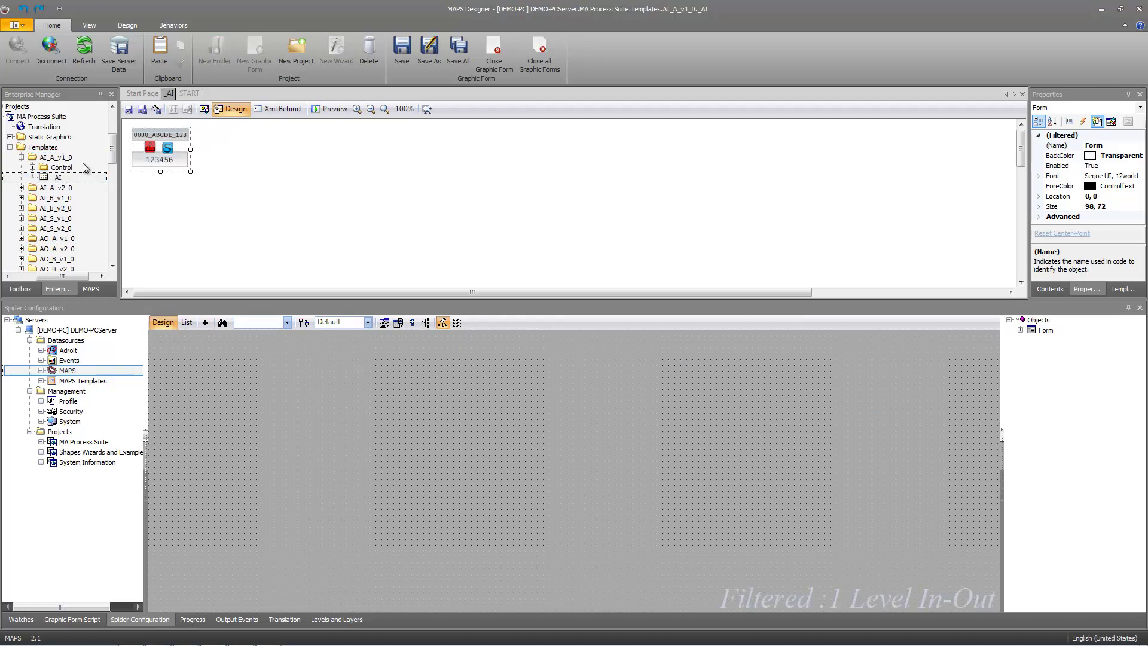
{"action": "left_click", "coordinate": [442, 323]}
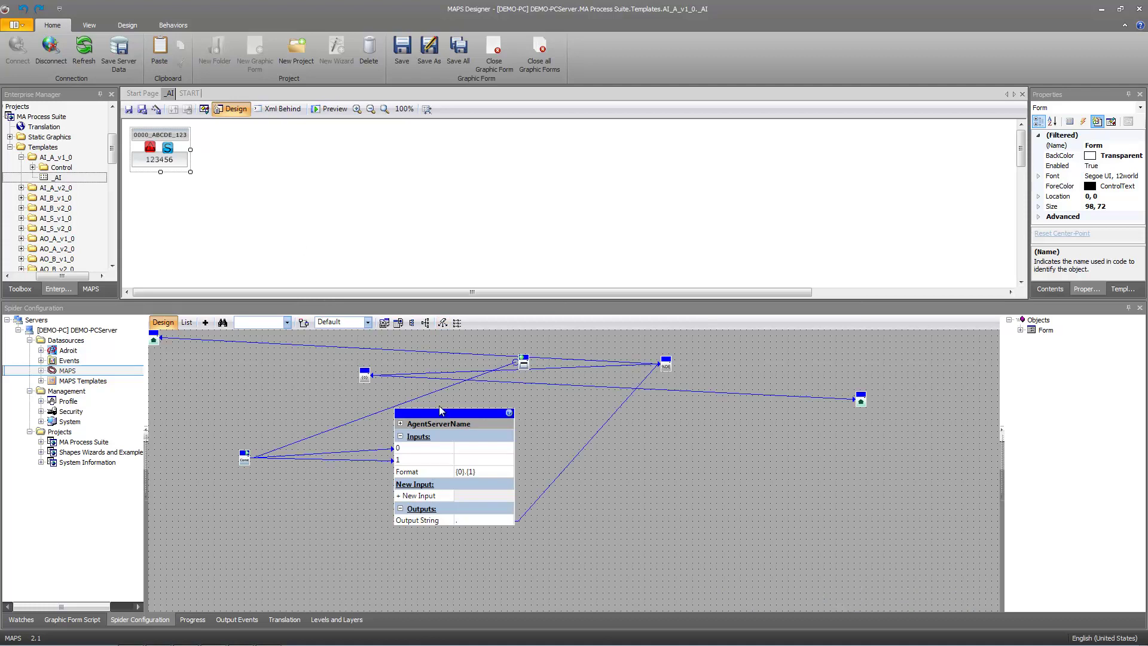
{"action": "left_click", "coordinate": [450, 419]}
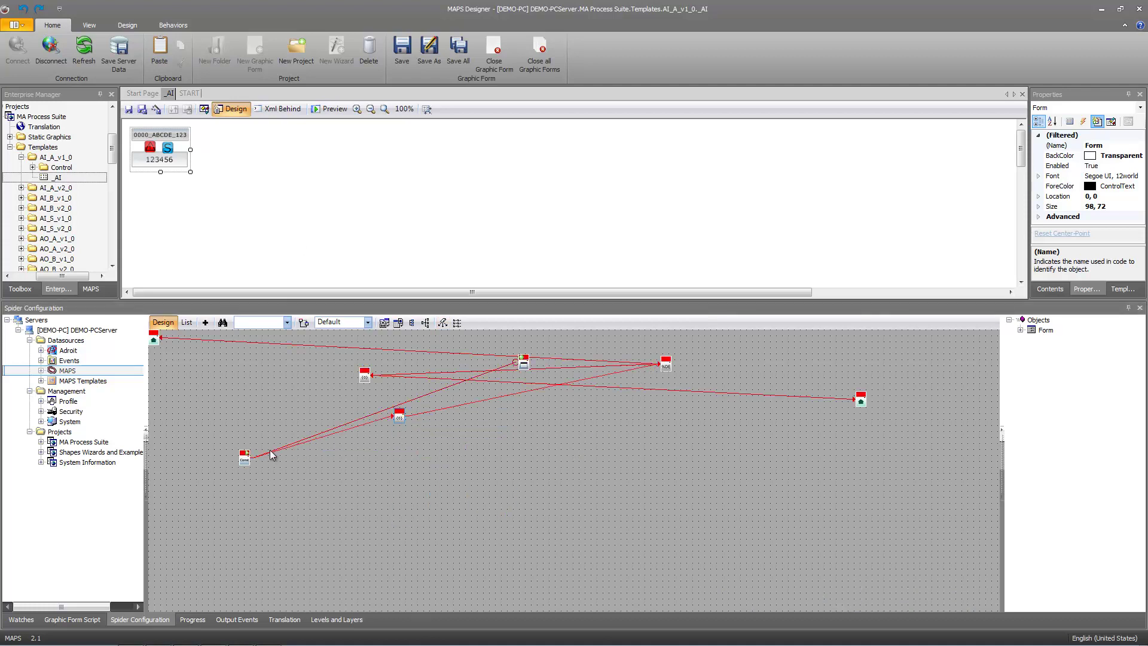
{"action": "double_click", "coordinate": [246, 457]}
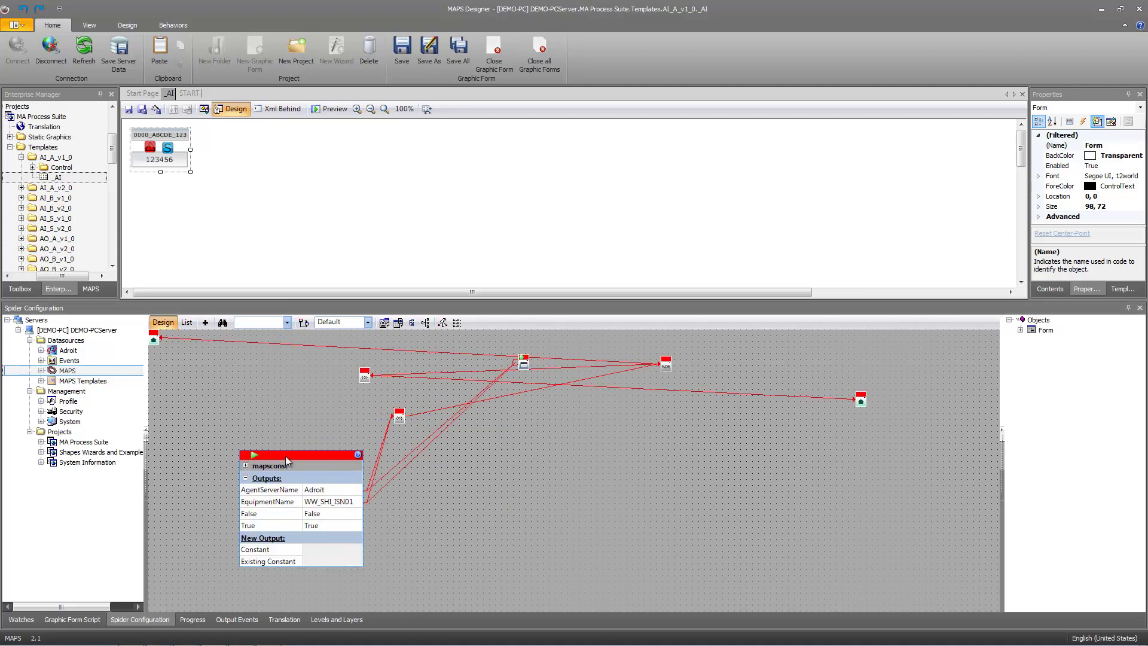
{"action": "left_click_drag", "start_coordinate": [285, 454], "coordinate": [249, 411]}
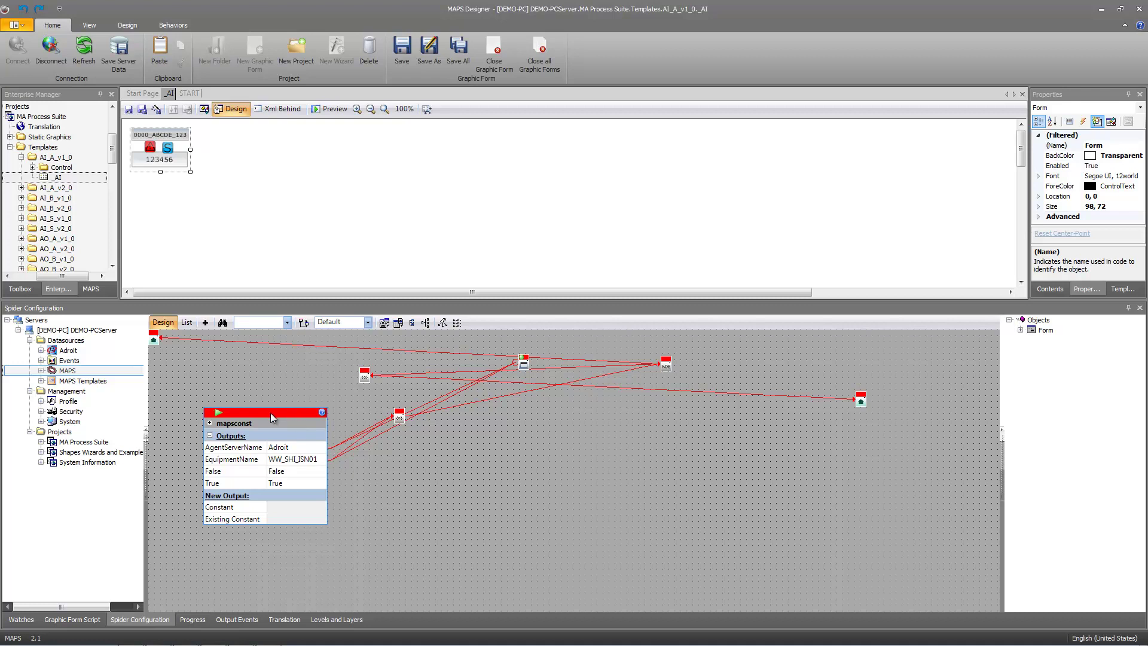
Step: Copy the mapsconst spider and paste it onto the START form's spider canvas
{"action": "right_click", "coordinate": [270, 413]}
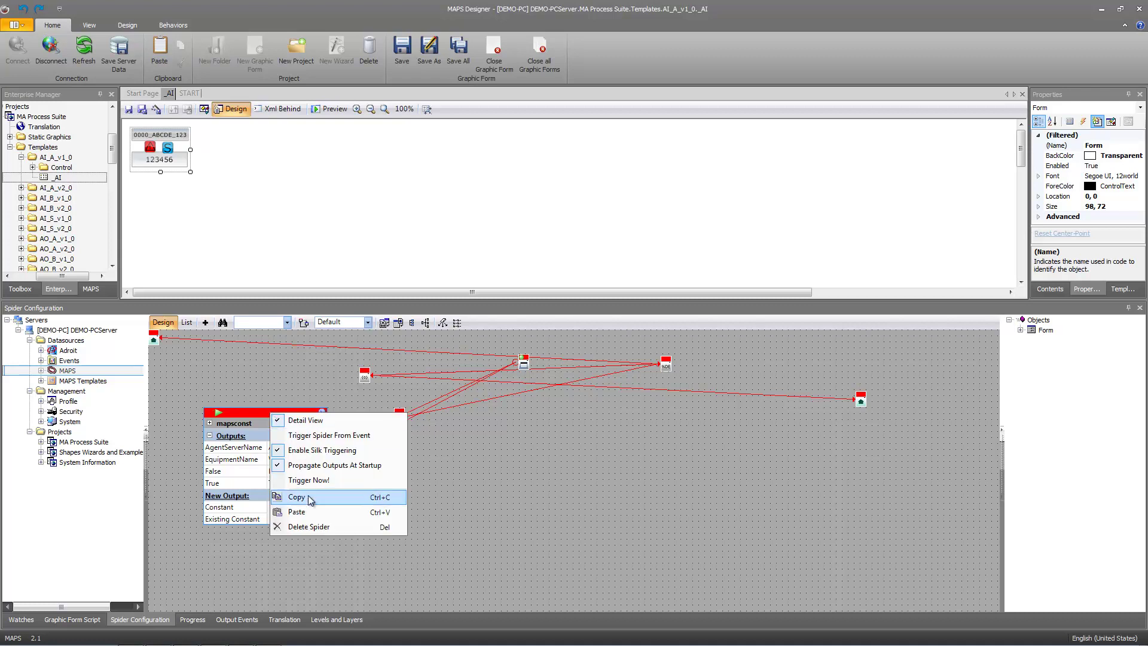
{"action": "left_click", "coordinate": [287, 499]}
{"action": "left_click", "coordinate": [189, 93]}
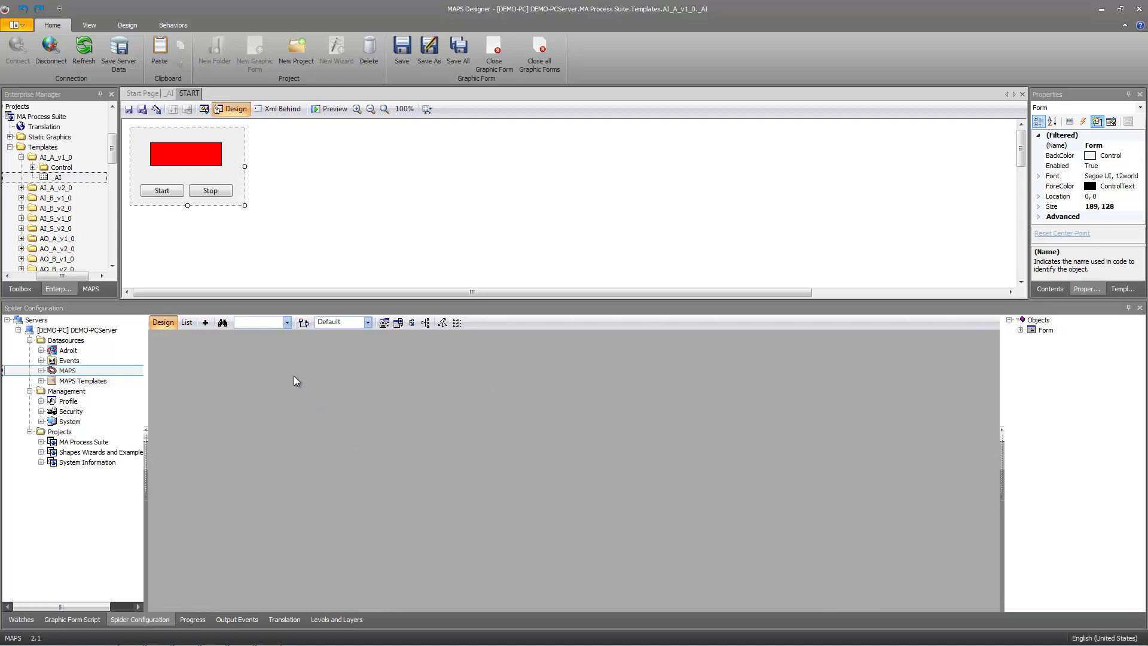
{"action": "right_click", "coordinate": [310, 375]}
{"action": "left_click", "coordinate": [352, 493]}
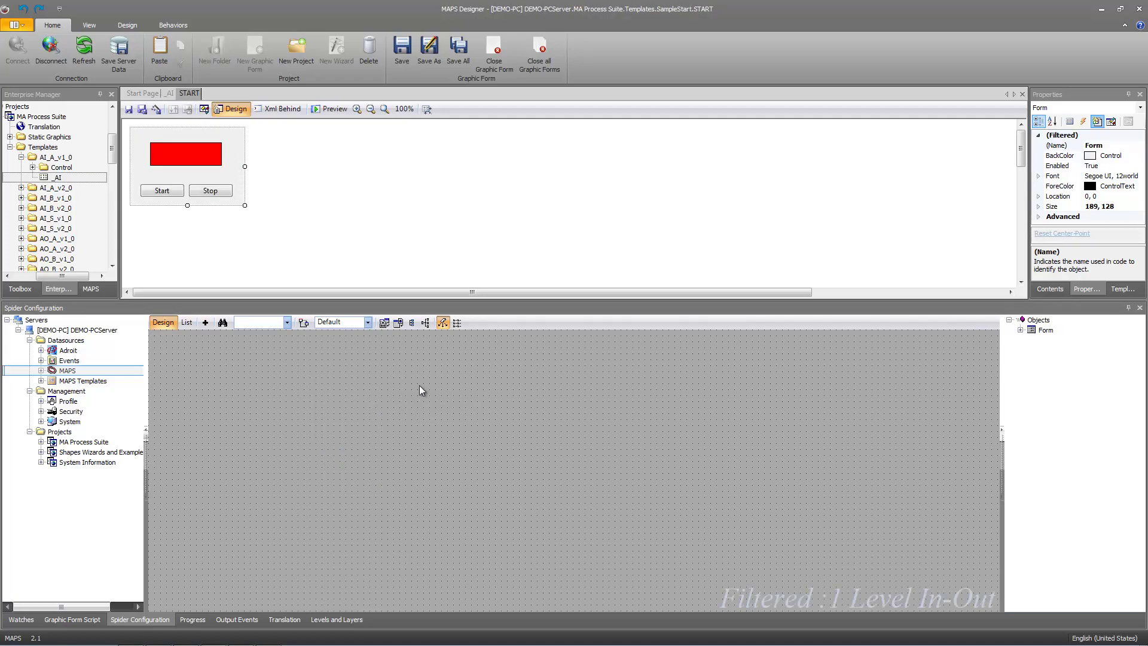
{"action": "left_click", "coordinate": [314, 379]}
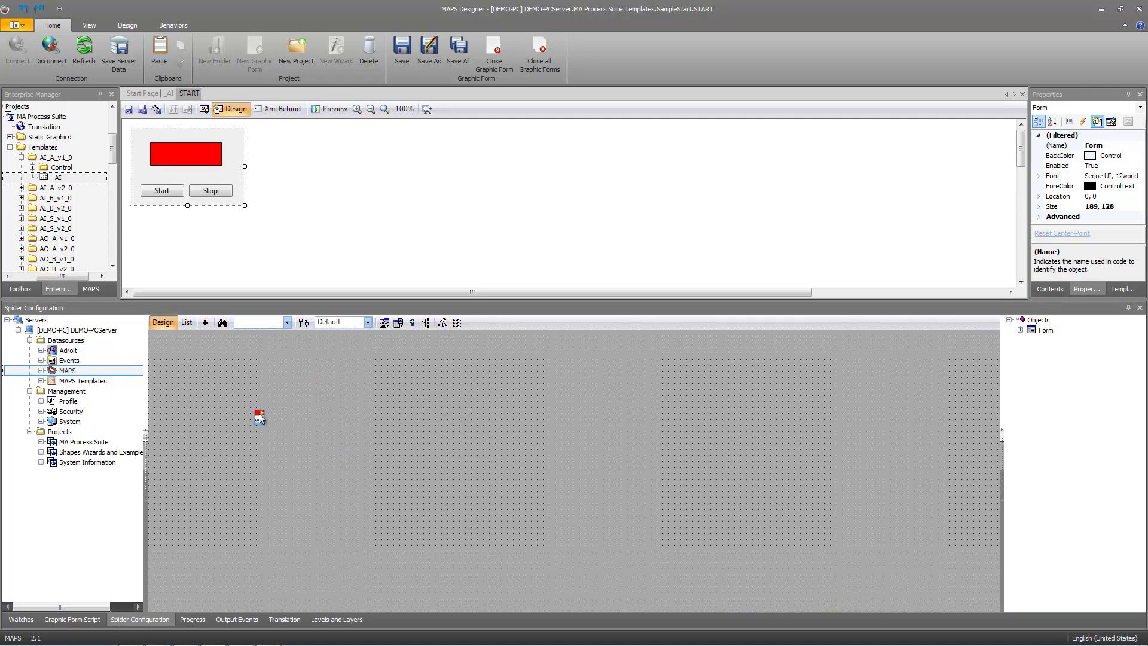
{"action": "left_click_drag", "start_coordinate": [333, 415], "coordinate": [324, 405]}
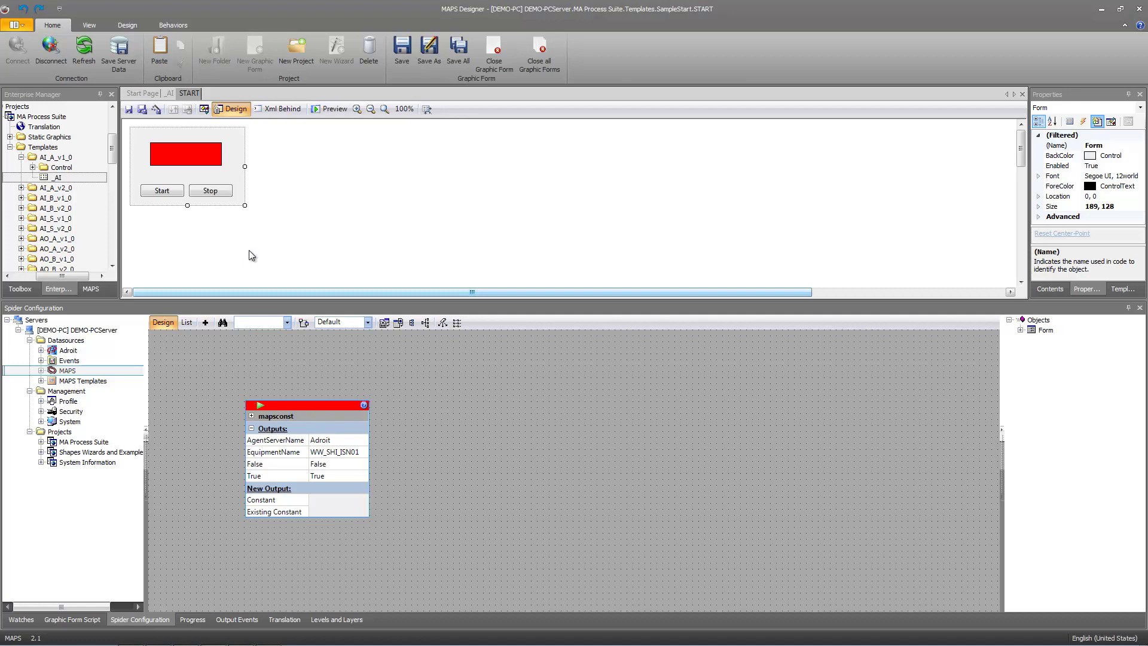
Step: On the _AI form, expand and copy the AgentServerName format spider, then return to START
{"action": "left_click", "coordinate": [169, 93]}
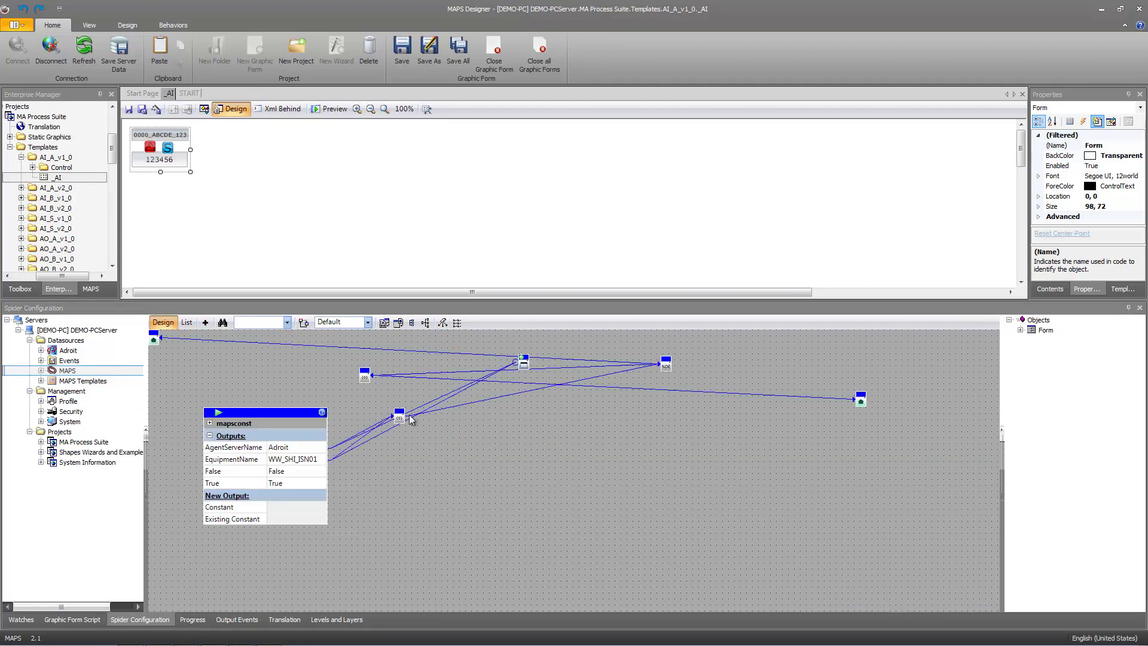
{"action": "double_click", "coordinate": [443, 439]}
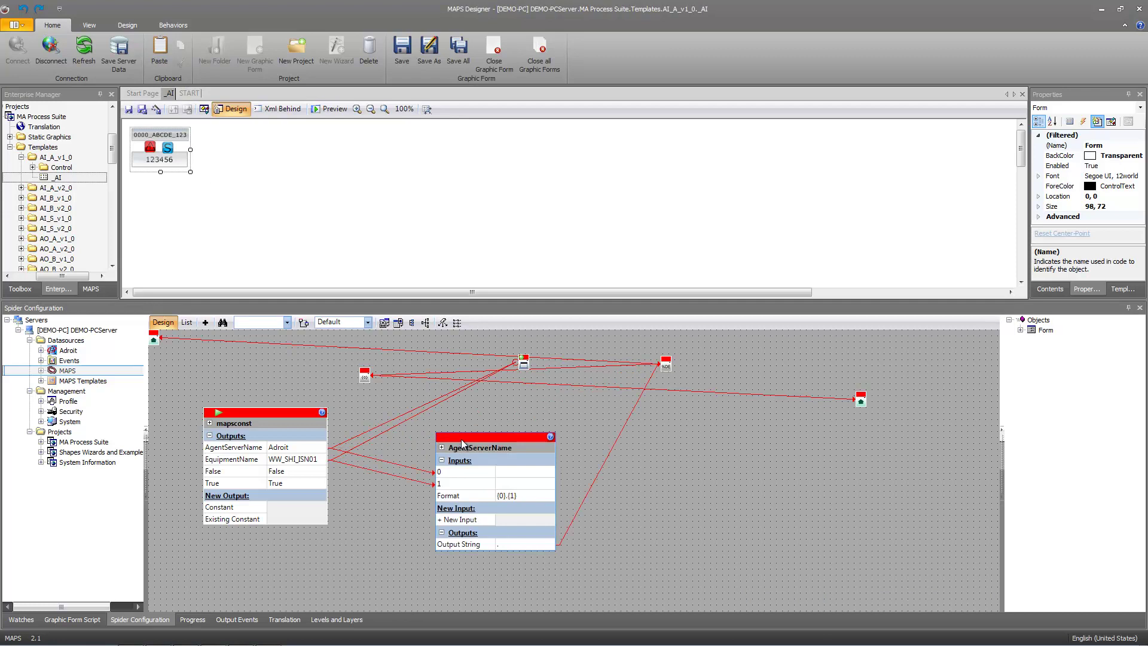
{"action": "left_click_drag", "start_coordinate": [461, 439], "coordinate": [448, 422]}
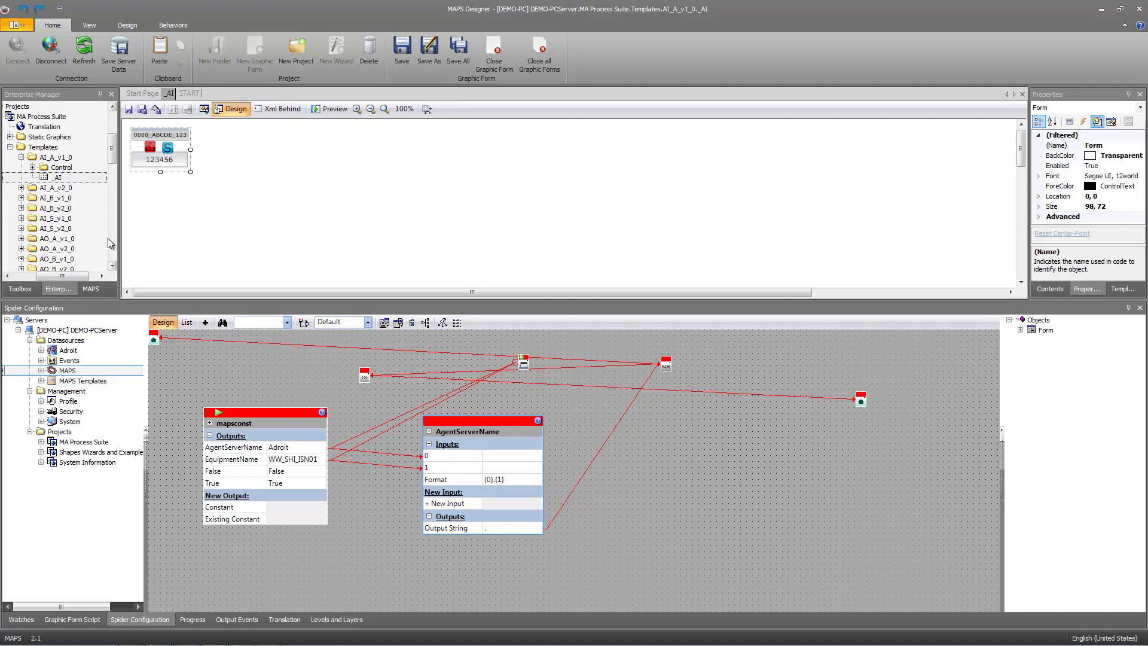
{"action": "left_click_drag", "start_coordinate": [116, 157], "coordinate": [114, 135]}
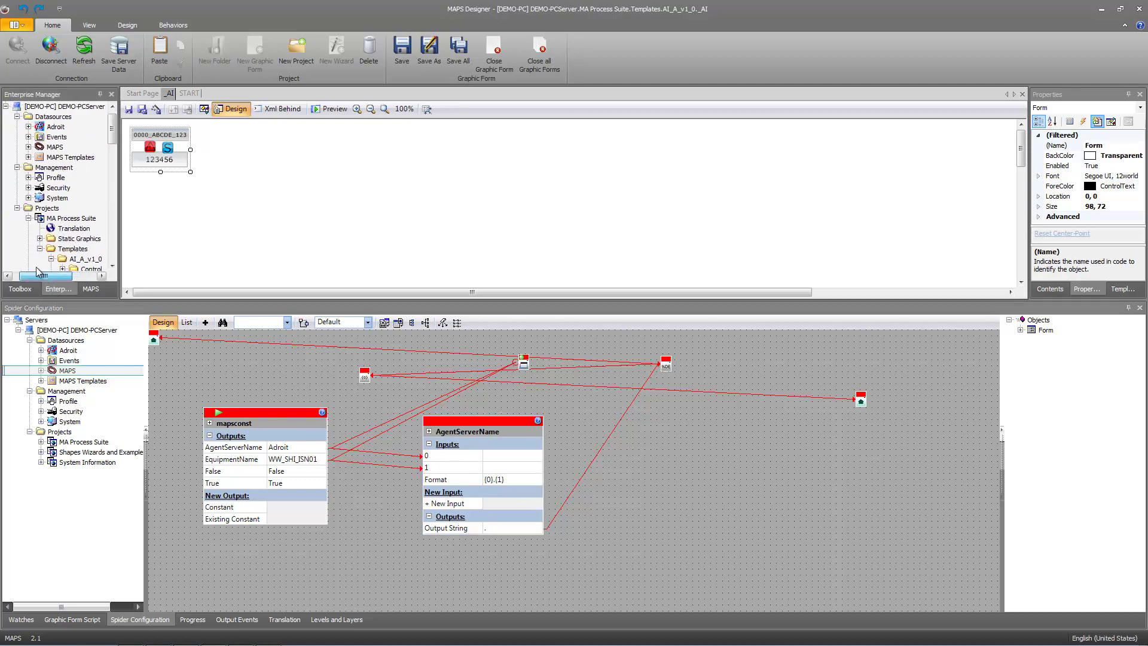
{"action": "left_click", "coordinate": [59, 127]}
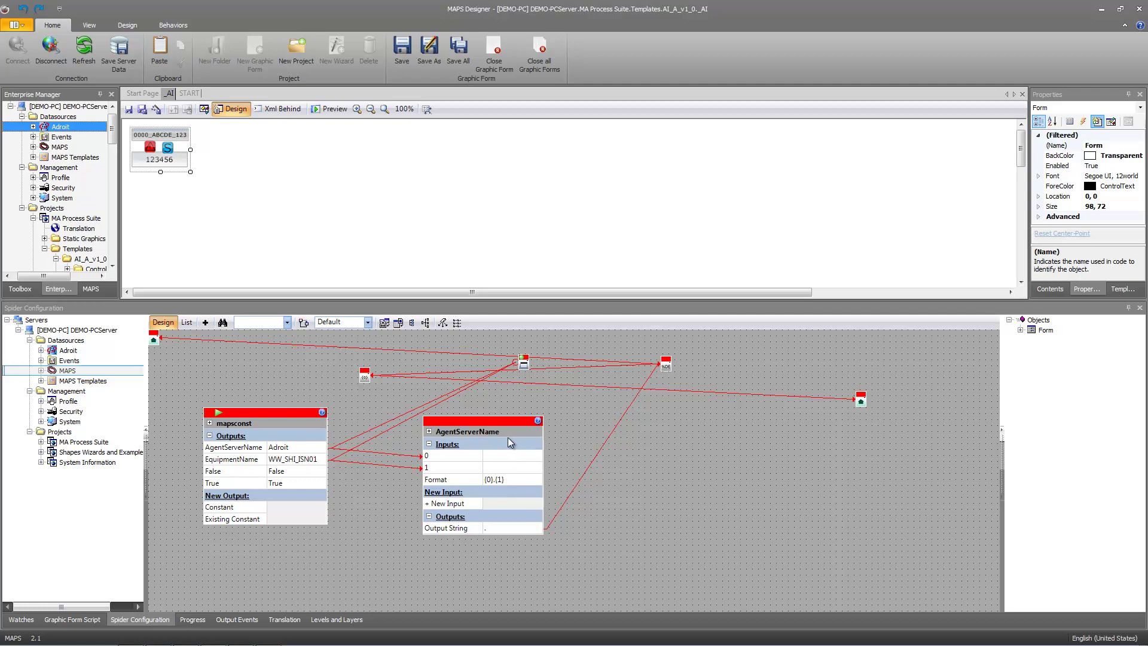
{"action": "right_click", "coordinate": [470, 422]}
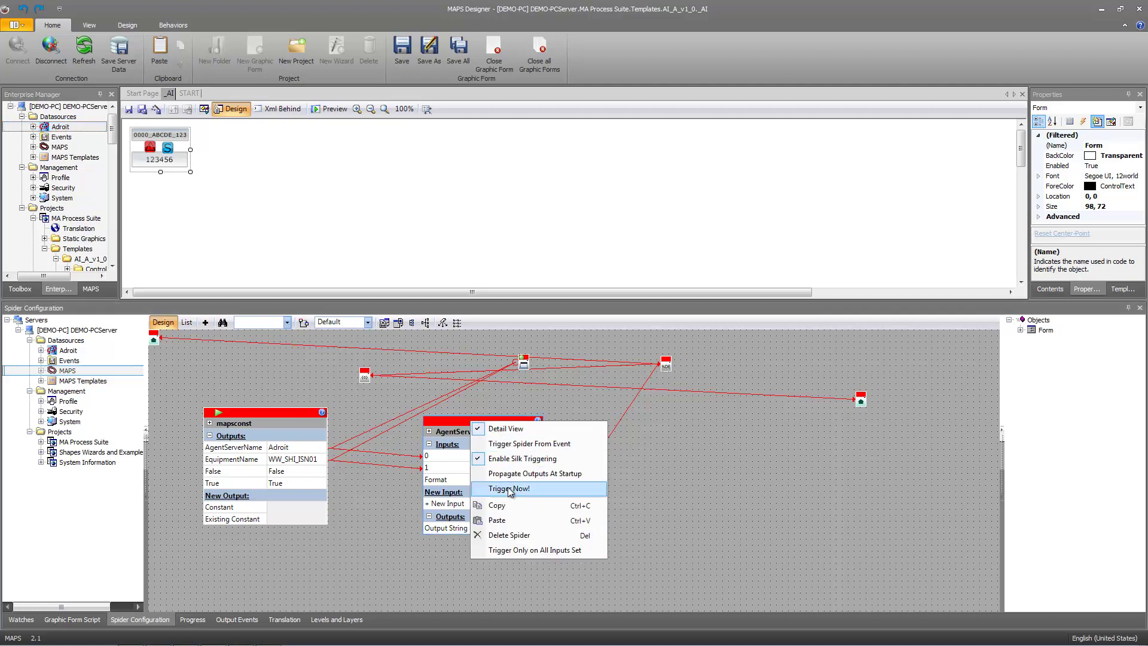
{"action": "left_click", "coordinate": [510, 505]}
{"action": "left_click", "coordinate": [189, 93]}
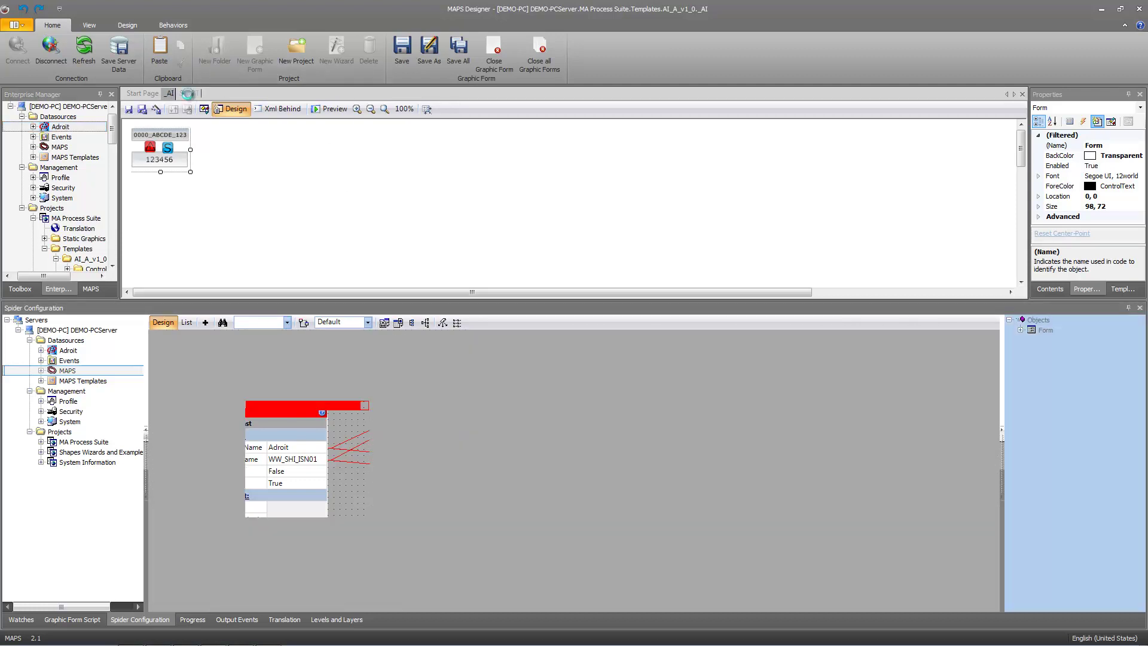
{"action": "right_click", "coordinate": [450, 403]}
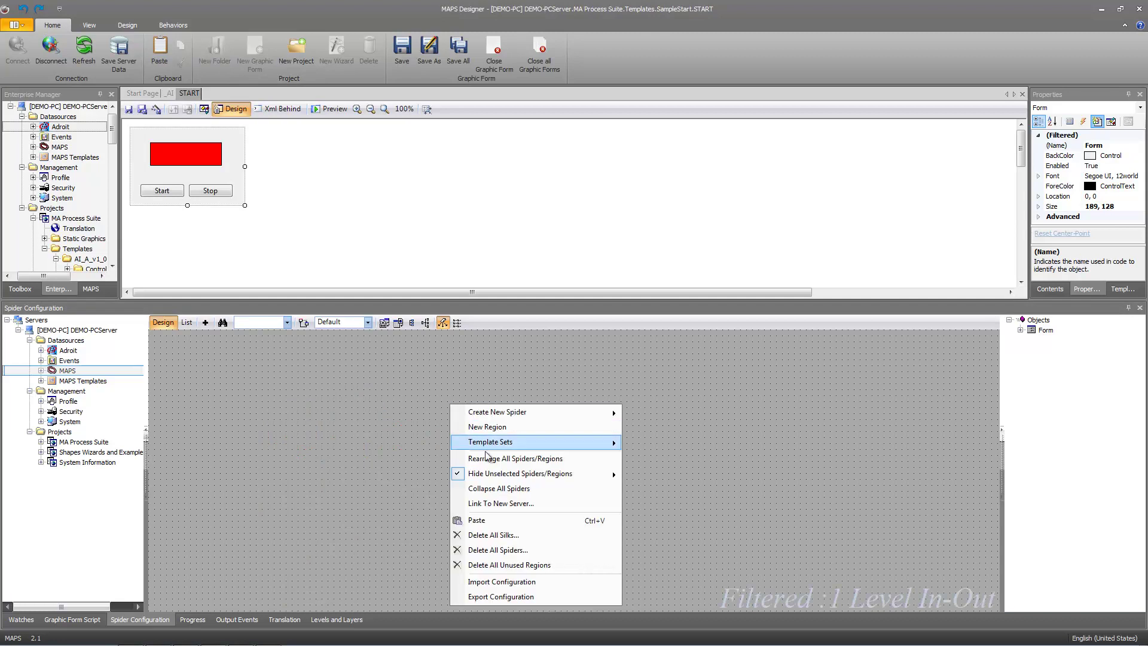
{"action": "left_click", "coordinate": [499, 524]}
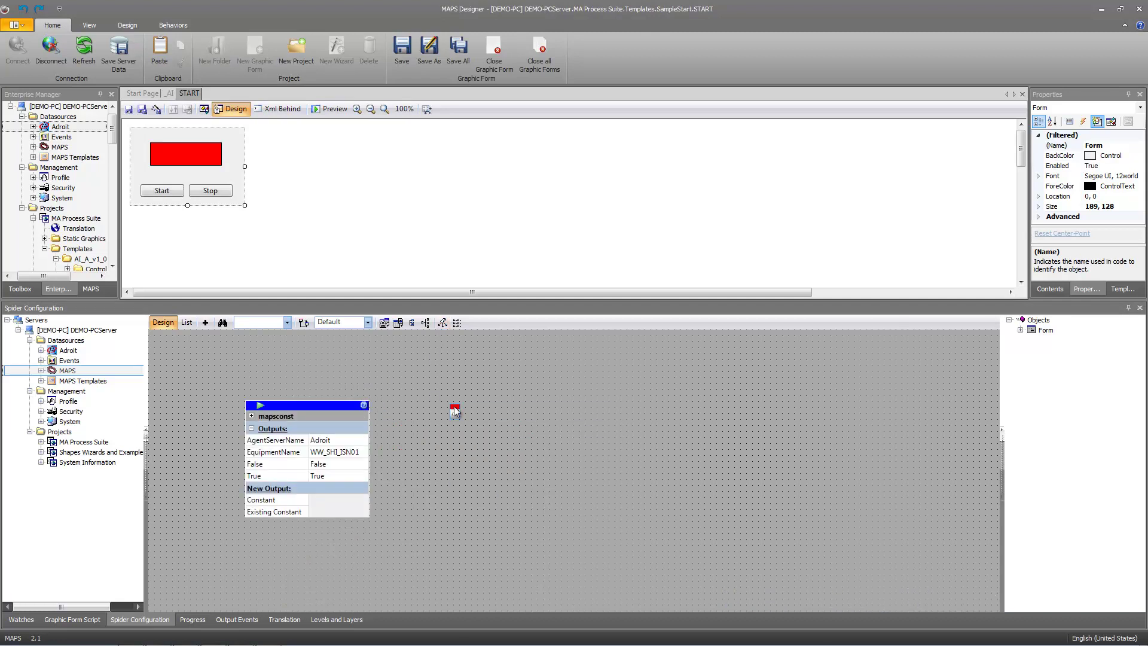
{"action": "mouse_move", "coordinate": [454, 406]}
{"action": "left_mouse_down"}
{"action": "mouse_move", "coordinate": [478, 410]}
{"action": "mouse_move", "coordinate": [465, 389]}
{"action": "left_mouse_up"}
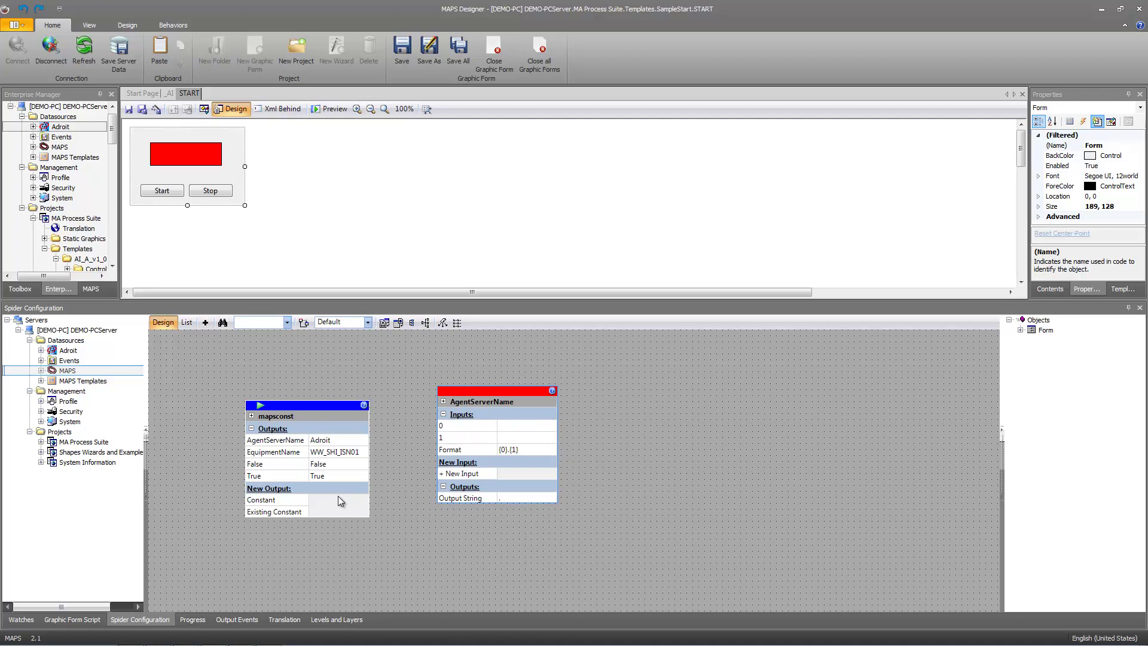
{"action": "left_click_drag", "start_coordinate": [338, 439], "coordinate": [442, 427]}
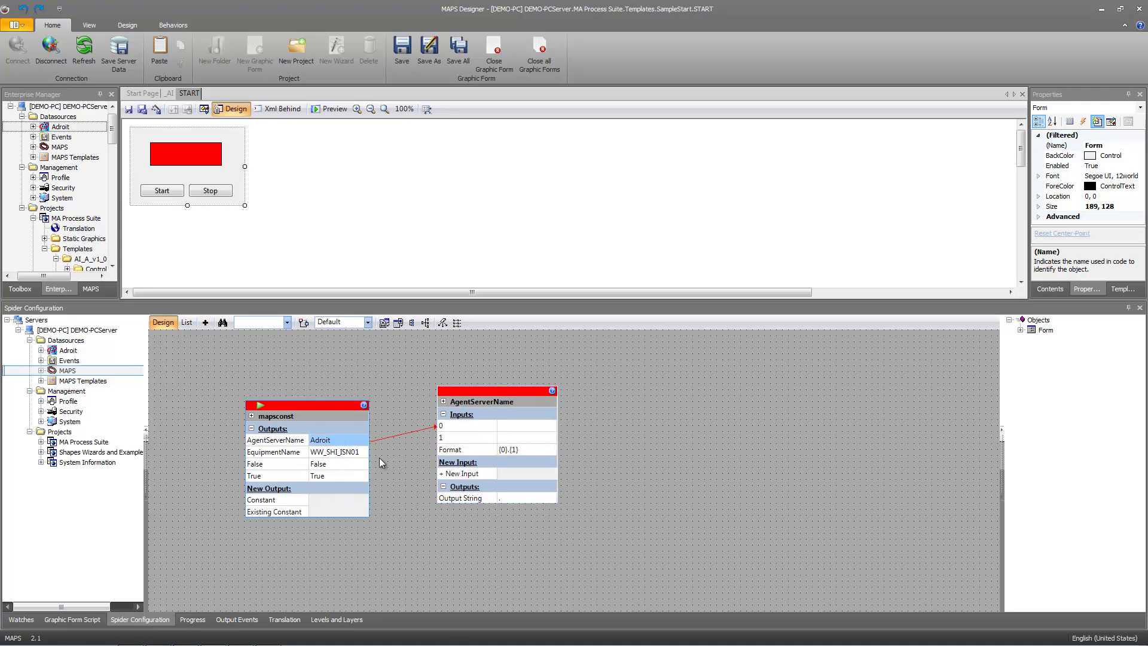
{"action": "left_click", "coordinate": [353, 458]}
{"action": "left_click_drag", "start_coordinate": [353, 458], "coordinate": [450, 437]}
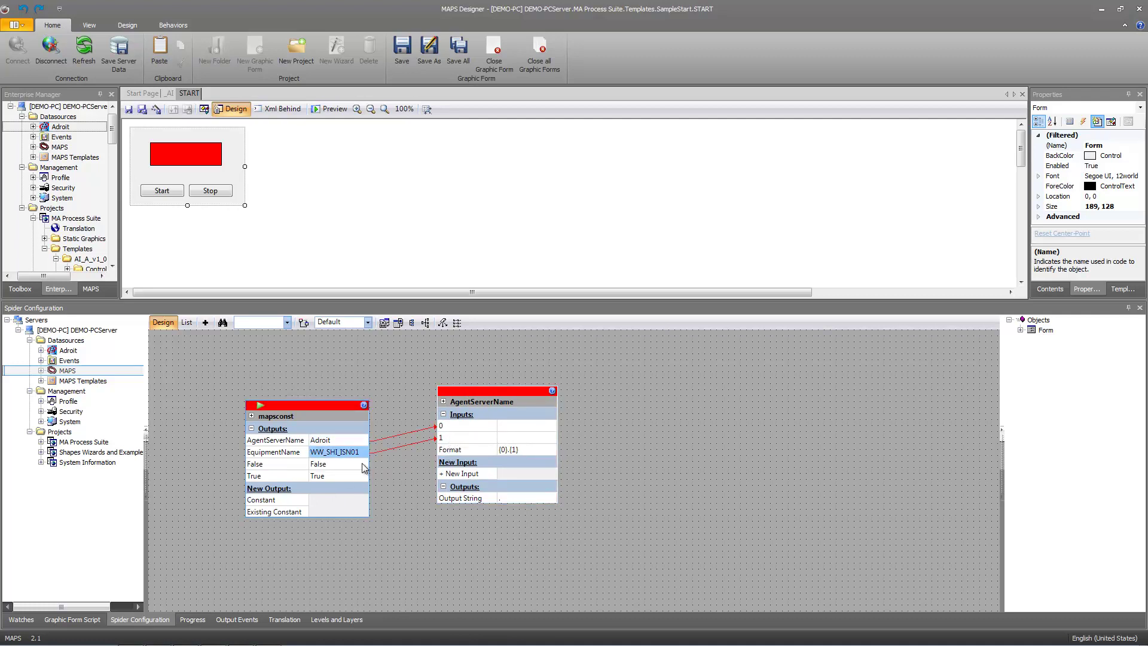
{"action": "left_click", "coordinate": [349, 452]}
{"action": "type", "text": "START"}
{"action": "key", "text": "Return"}
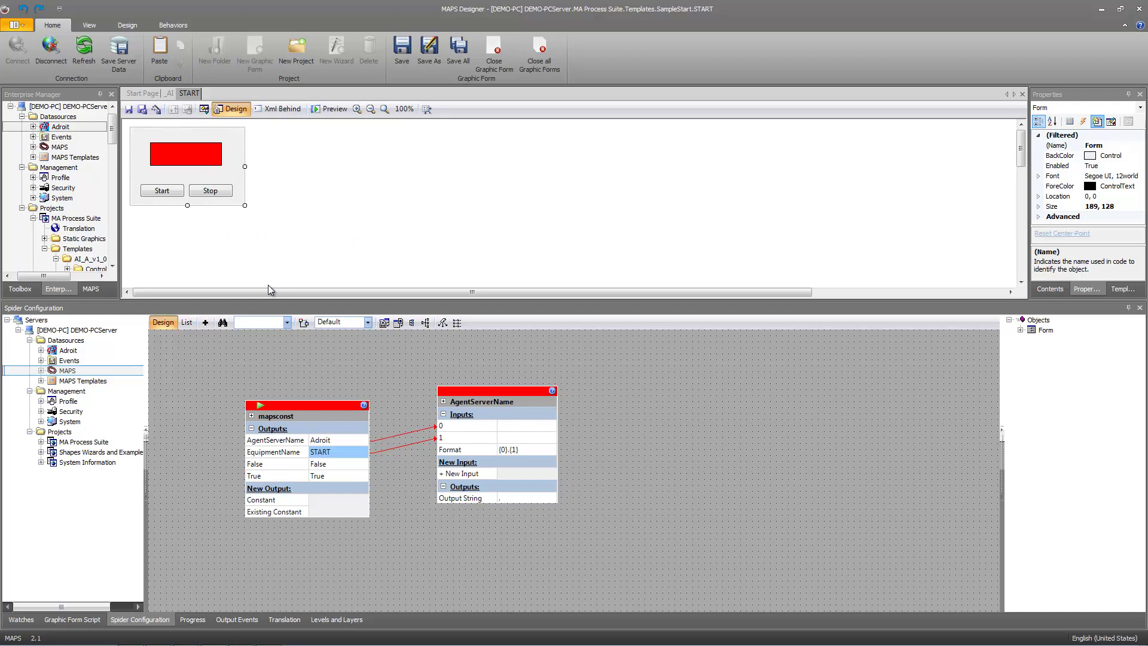
Step: Place a Variable Data spider from the Advanced category and name it Status
{"action": "left_click", "coordinate": [205, 322]}
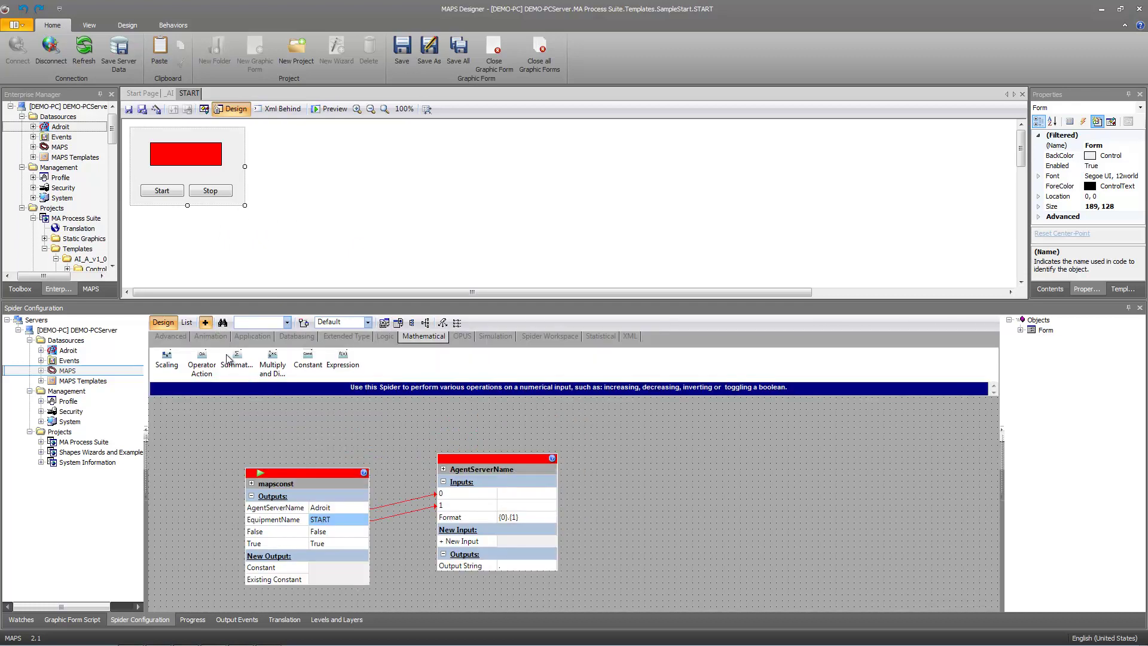
{"action": "left_click", "coordinate": [212, 337]}
{"action": "left_click", "coordinate": [175, 338]}
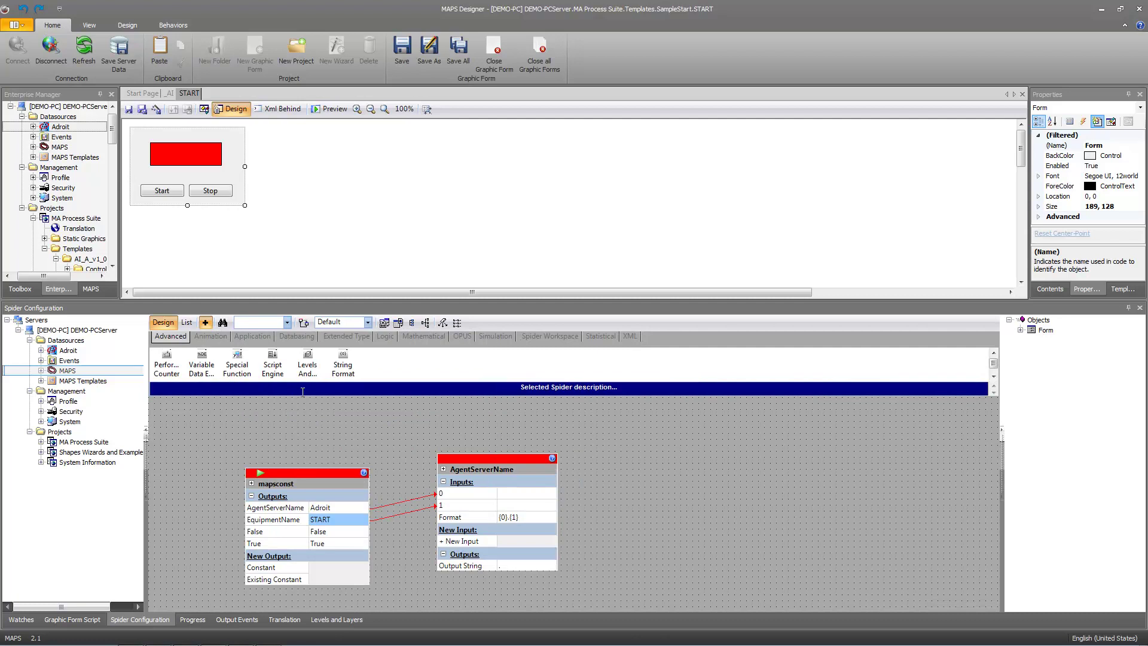
{"action": "left_click", "coordinate": [202, 359]}
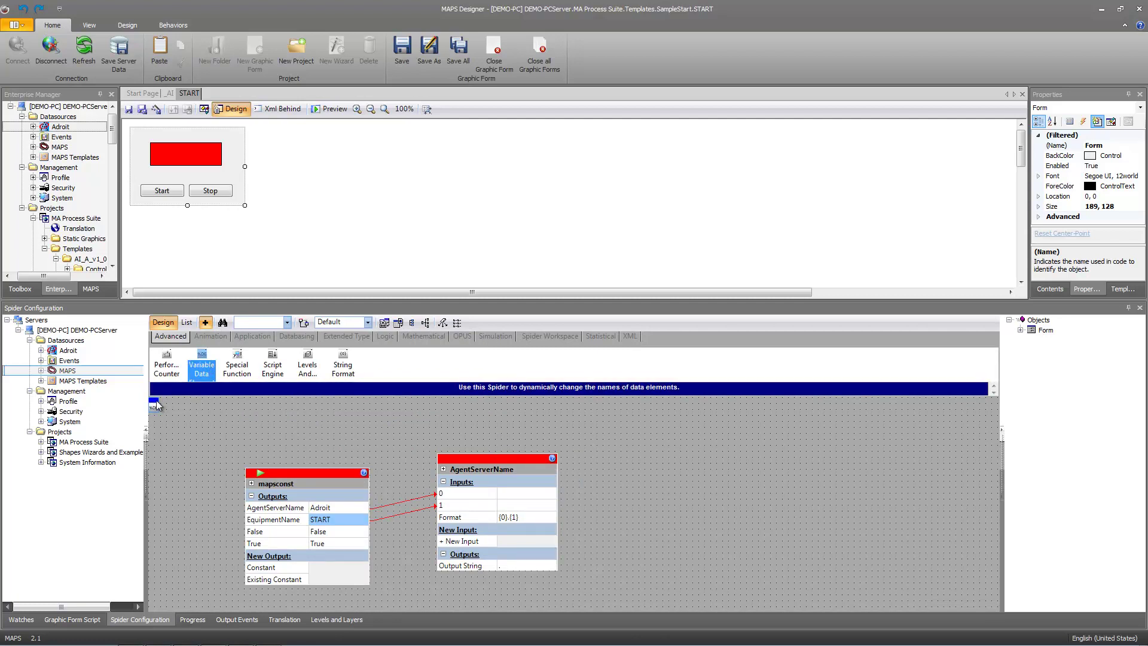
{"action": "left_click_drag", "start_coordinate": [204, 357], "coordinate": [661, 454]}
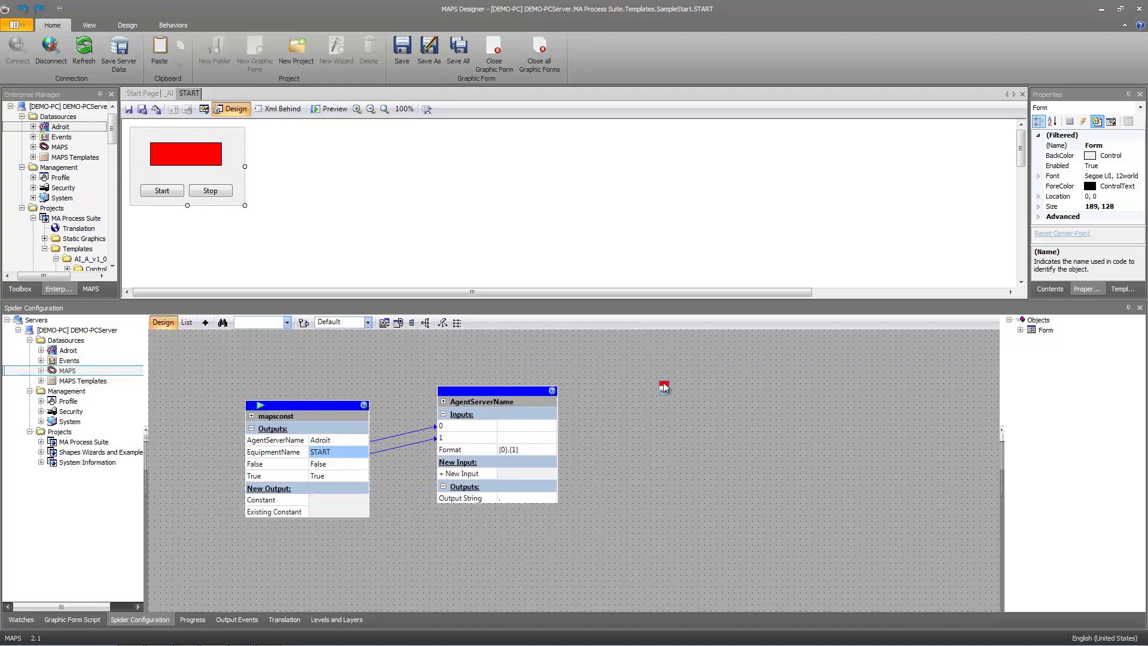
{"action": "type", "text": "S"}
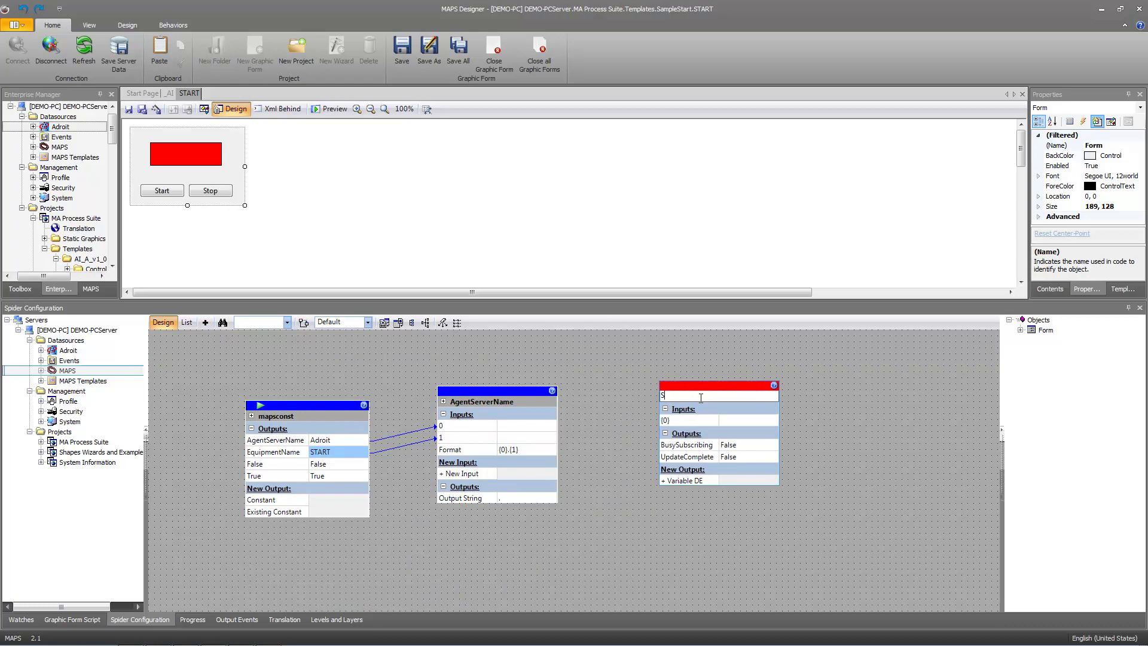
{"action": "type", "text": "Tatus"}
{"action": "key", "text": "BackSpace"}
{"action": "key", "text": "BackSpace"}
{"action": "key", "text": "BackSpace"}
{"action": "type", "text": "tus"}
{"action": "left_click", "coordinate": [639, 411]}
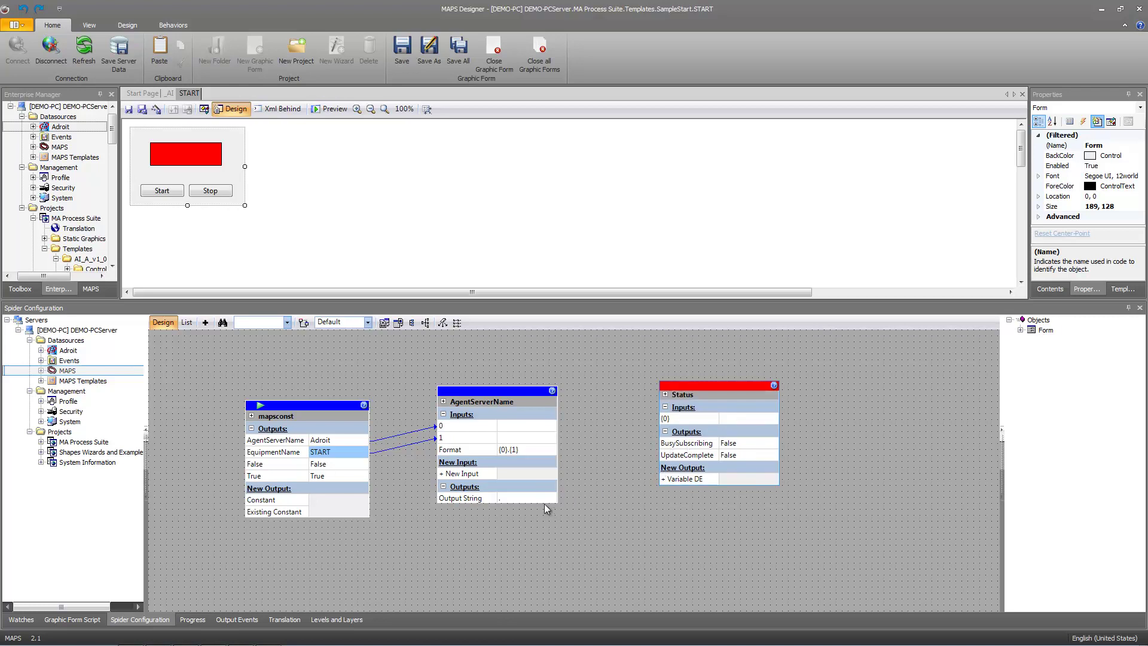
Step: Feed Output String into Status's {0} input and add vde0 with DE name {0}_S_SW1.dig00.value
{"action": "left_click_drag", "start_coordinate": [535, 497], "coordinate": [667, 421]}
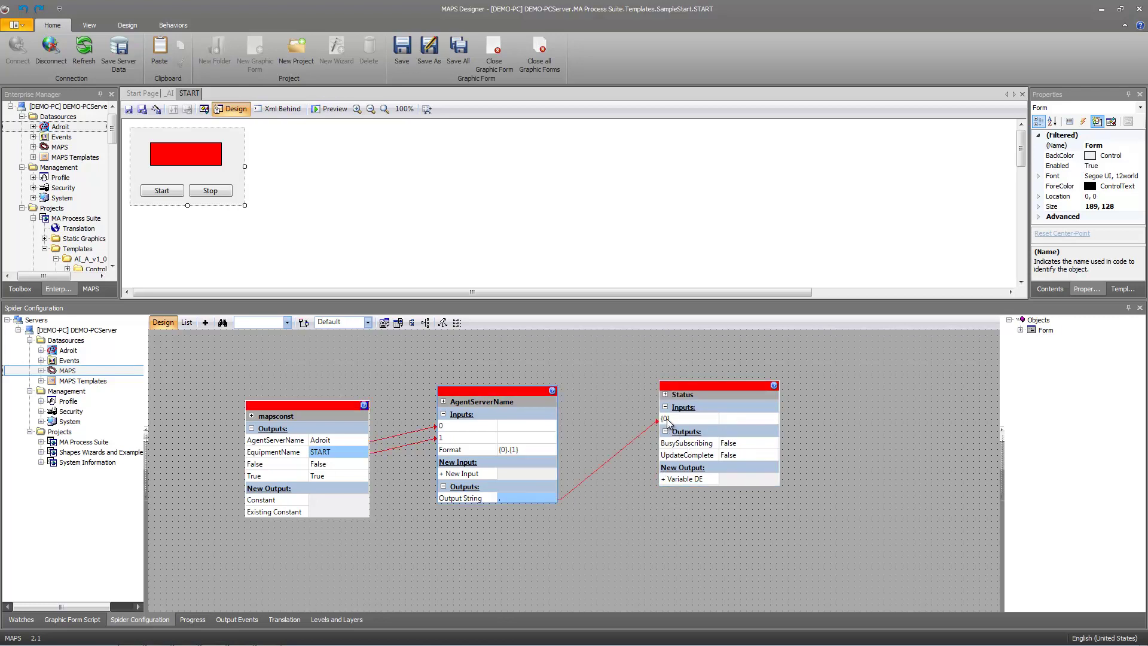
{"action": "left_click", "coordinate": [684, 479]}
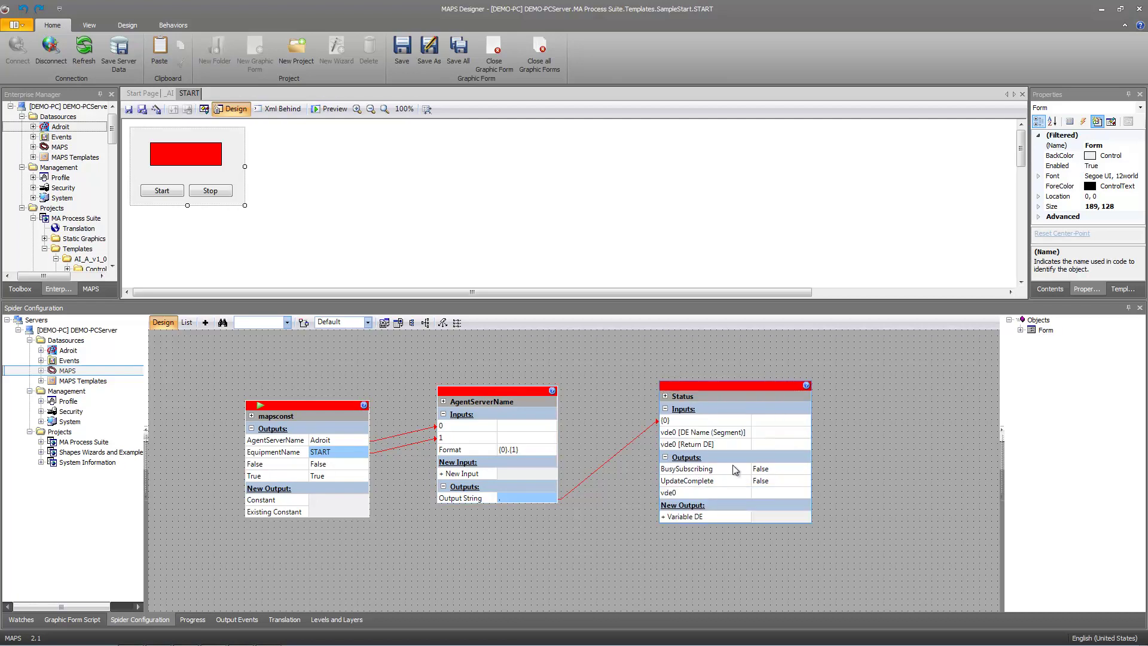
{"action": "left_click", "coordinate": [761, 434]}
{"action": "type", "text": "{0}"}
{"action": "type", "text": ".S"}
{"action": "type", "text": "_SW"}
{"action": "type", "text": "1.dig0"}
{"action": "type", "text": "0.value"}
{"action": "left_click", "coordinate": [770, 443]}
Step: Open SampleStart_DUT under DUT_Pool in GX IEC Developer and review the S_SW1_Marshal status bit rows
{"action": "left_click", "coordinate": [201, 637]}
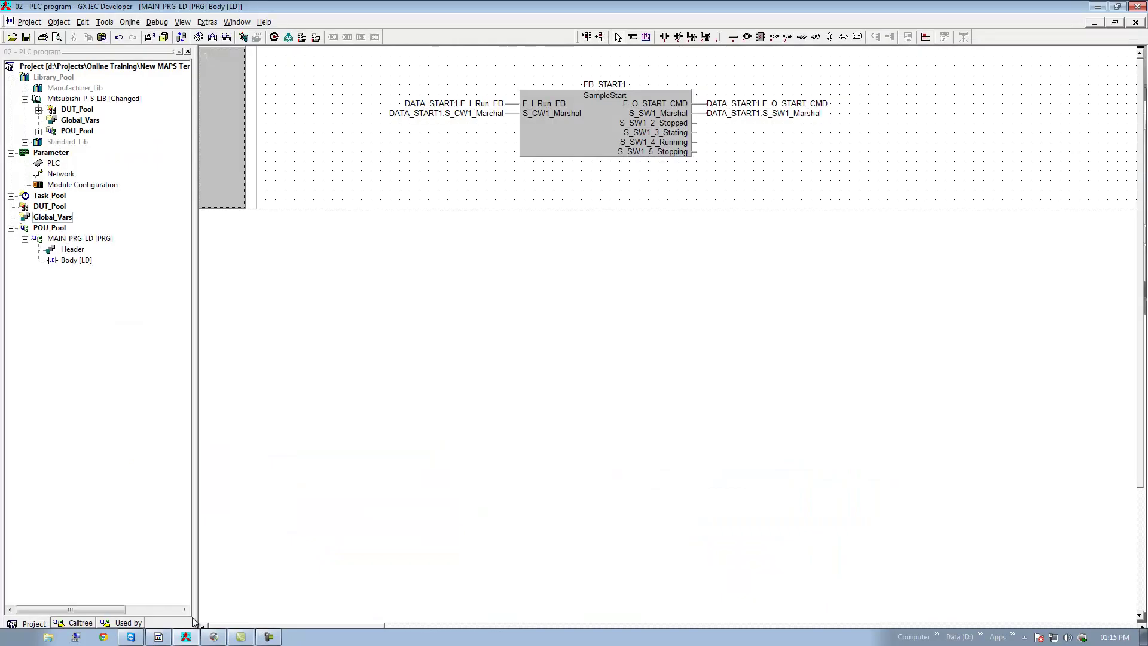
{"action": "left_click", "coordinate": [38, 110]}
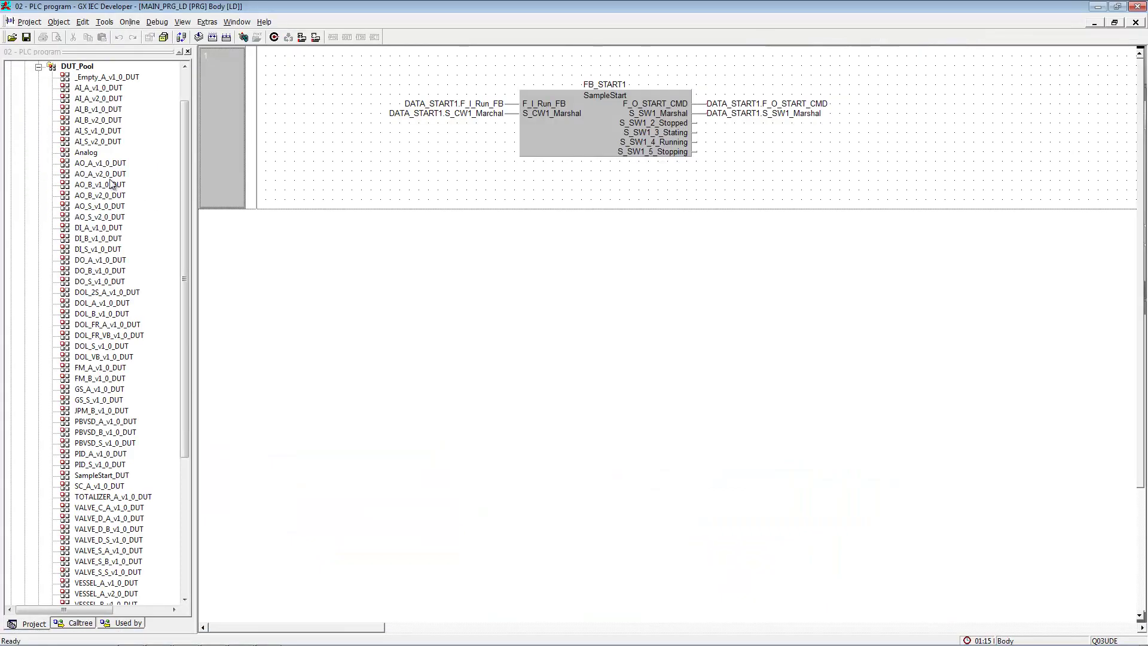
{"action": "double_click", "coordinate": [112, 476]}
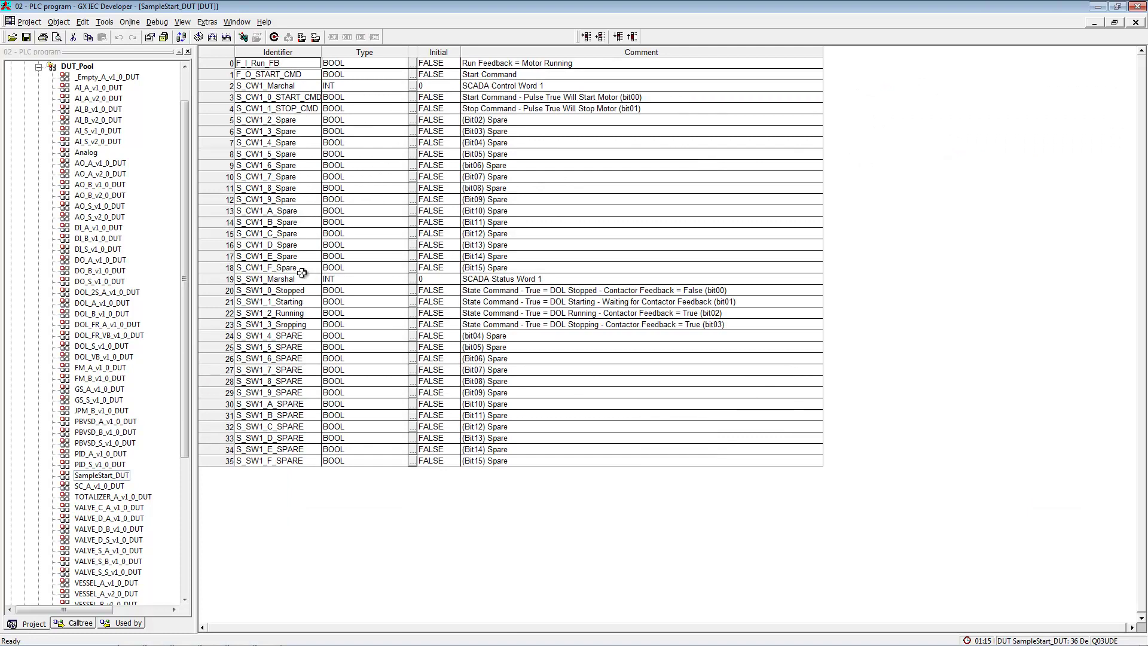
{"action": "left_click", "coordinate": [275, 279]}
{"action": "left_click", "coordinate": [273, 291]}
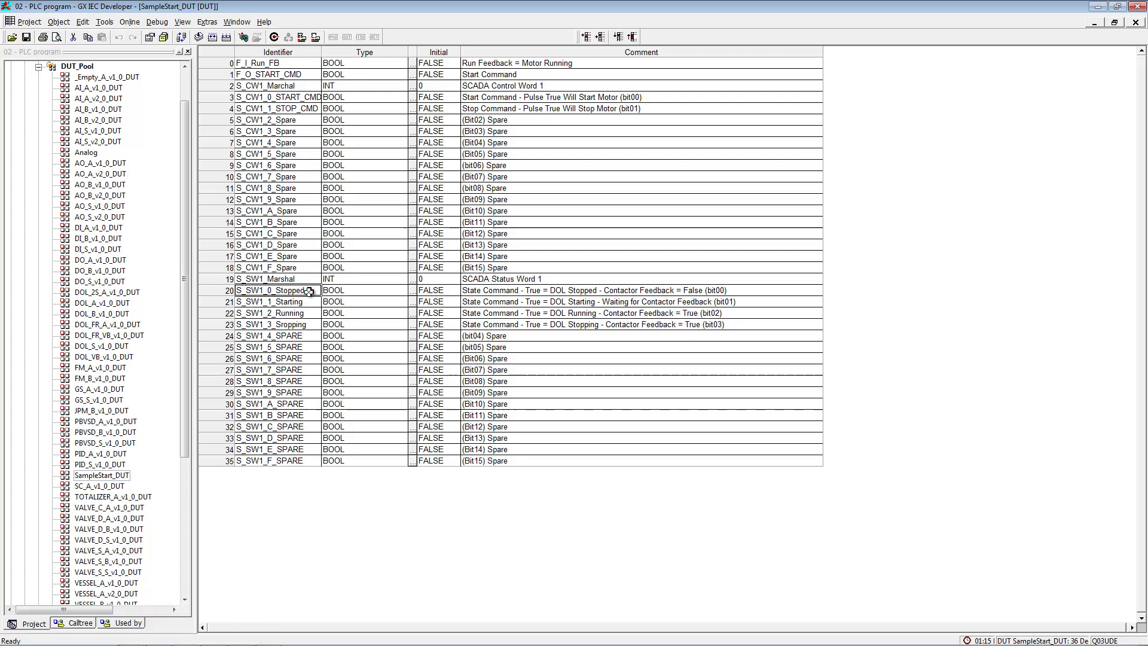
{"action": "left_click", "coordinate": [291, 302]}
{"action": "left_click", "coordinate": [294, 314]}
{"action": "left_click", "coordinate": [297, 325]}
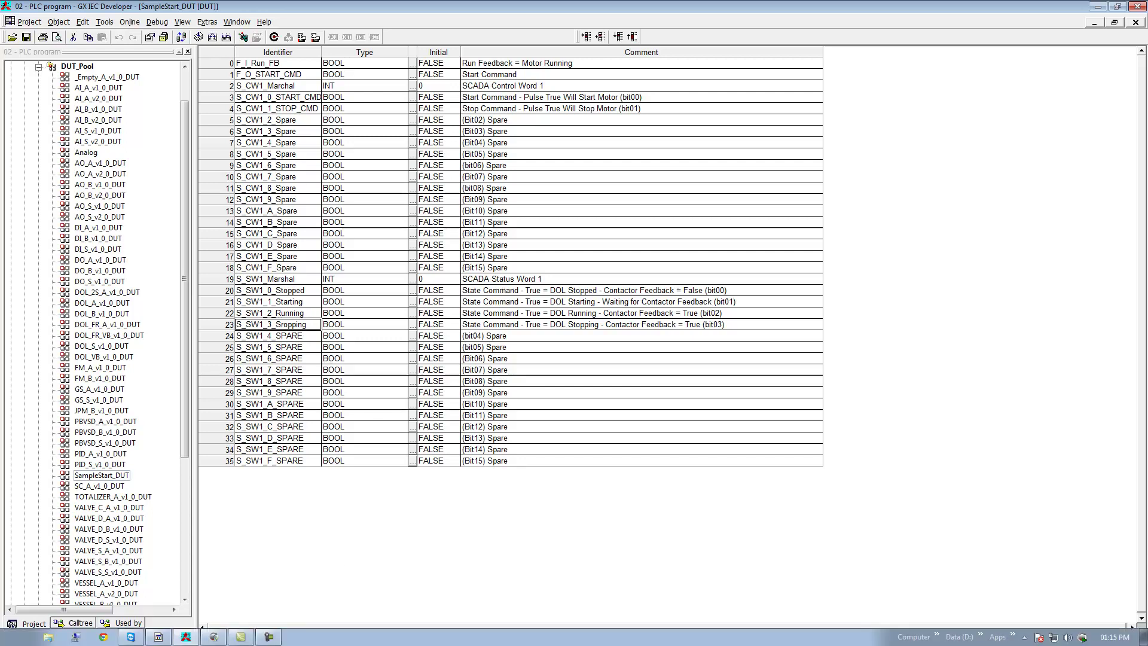
{"action": "left_click", "coordinate": [213, 638]}
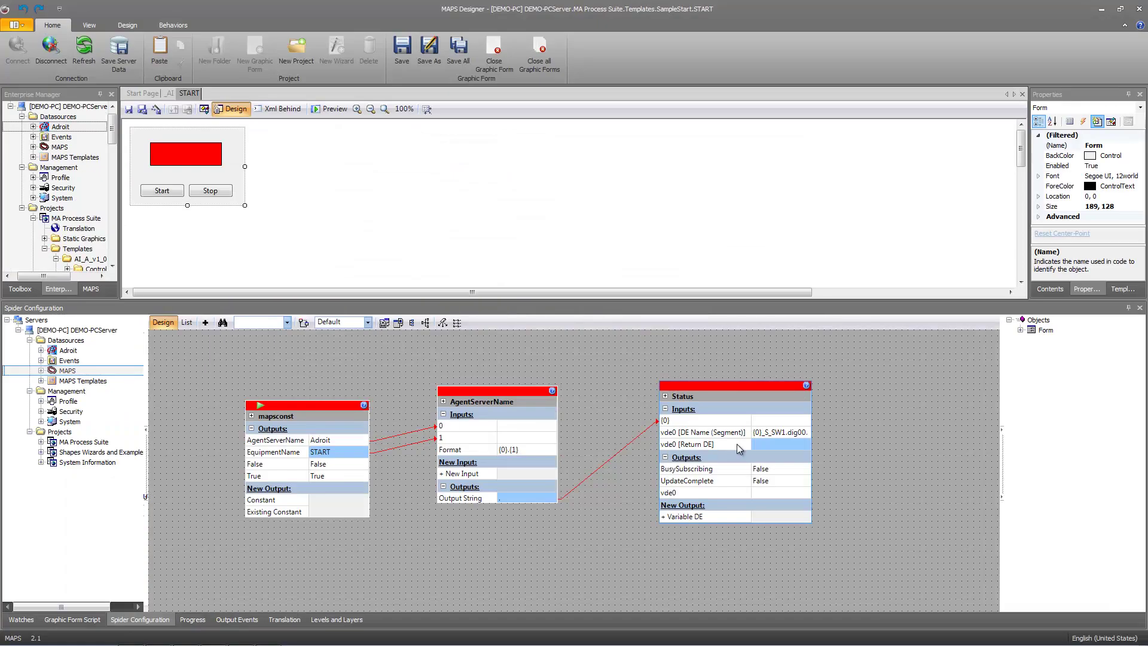
Step: Add three more variables to Status and paste vde0's DE name into vde1–vde3
{"action": "left_click", "coordinate": [769, 433]}
{"action": "key", "text": "ctrl+c"}
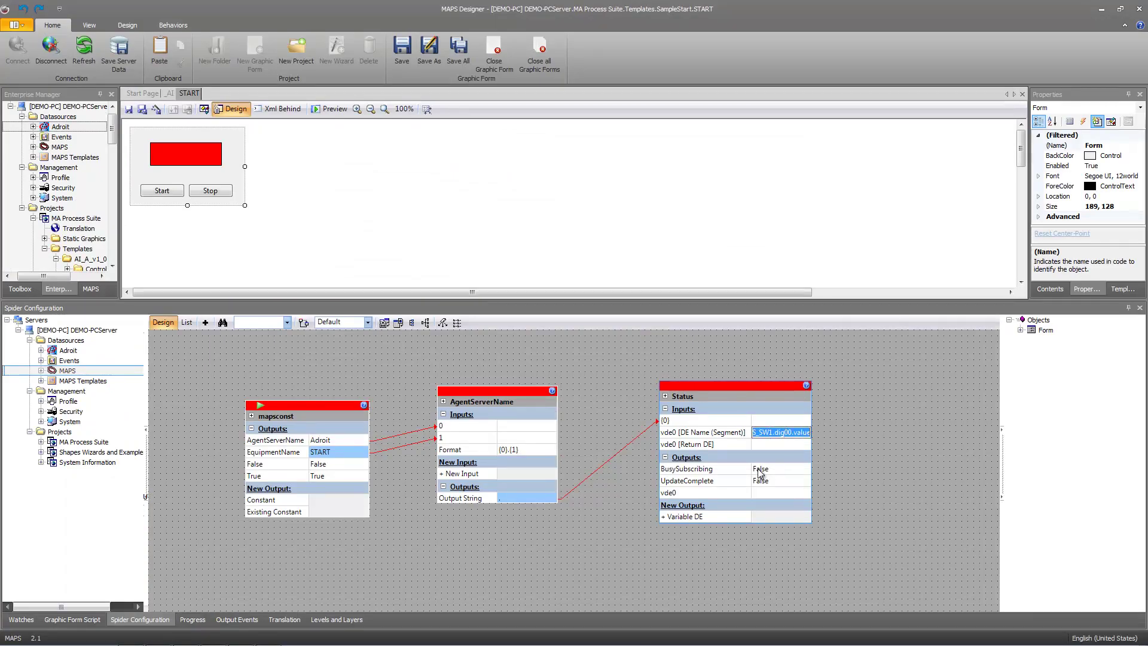
{"action": "left_click", "coordinate": [711, 515]}
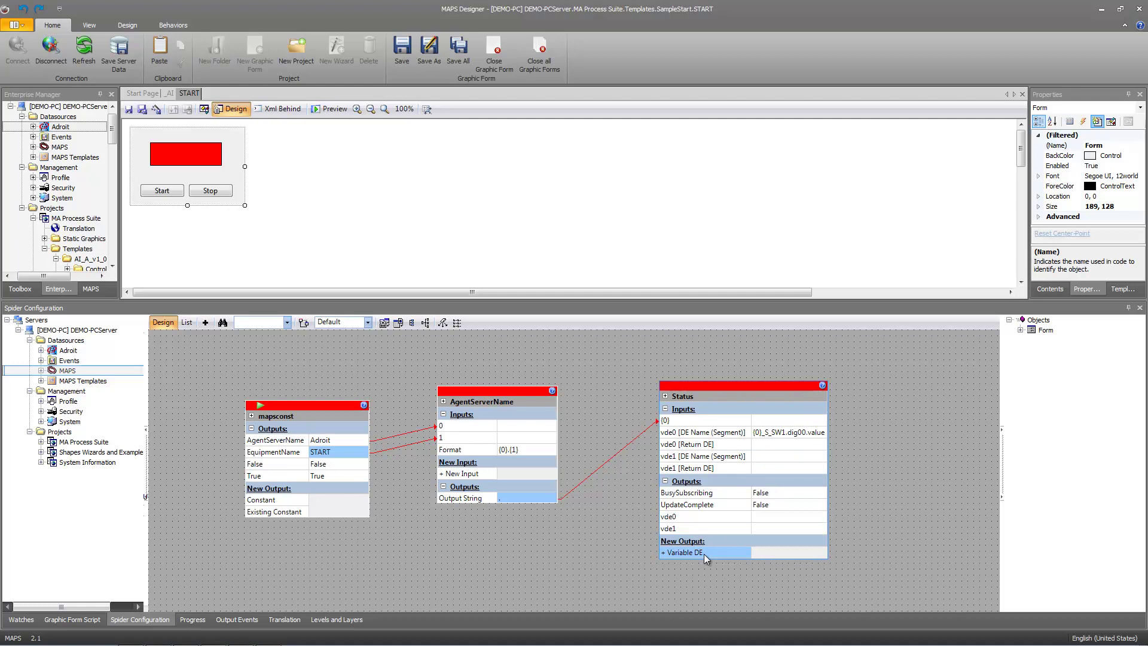
{"action": "left_click", "coordinate": [704, 554]}
{"action": "left_click", "coordinate": [705, 588]}
{"action": "left_click", "coordinate": [765, 456]}
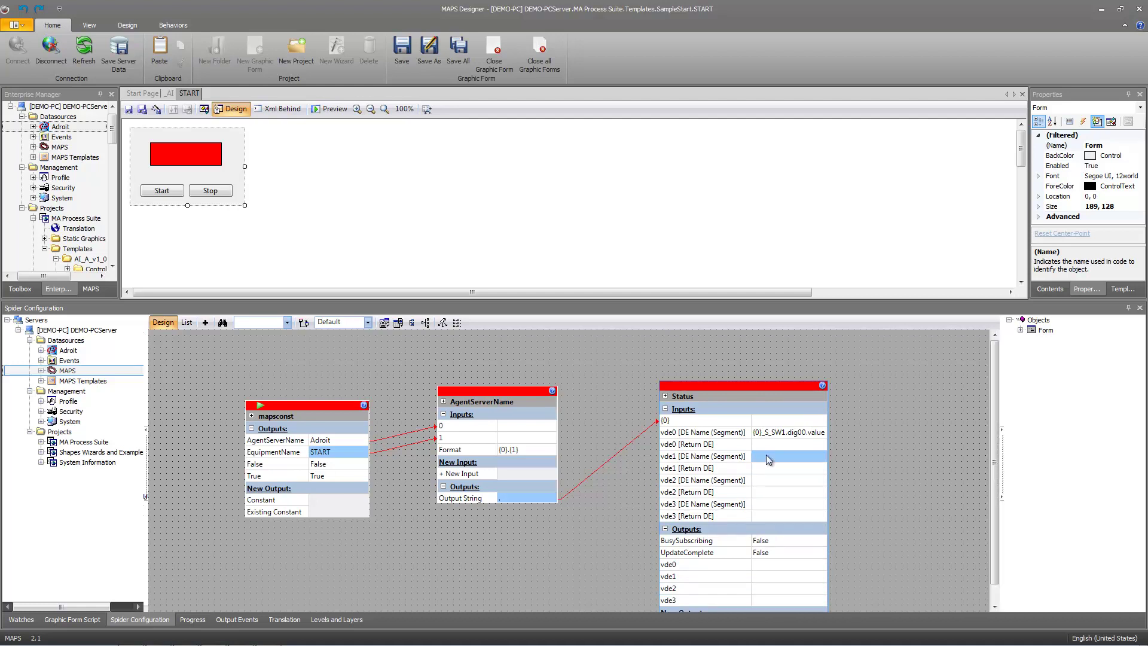
{"action": "left_click", "coordinate": [774, 461]}
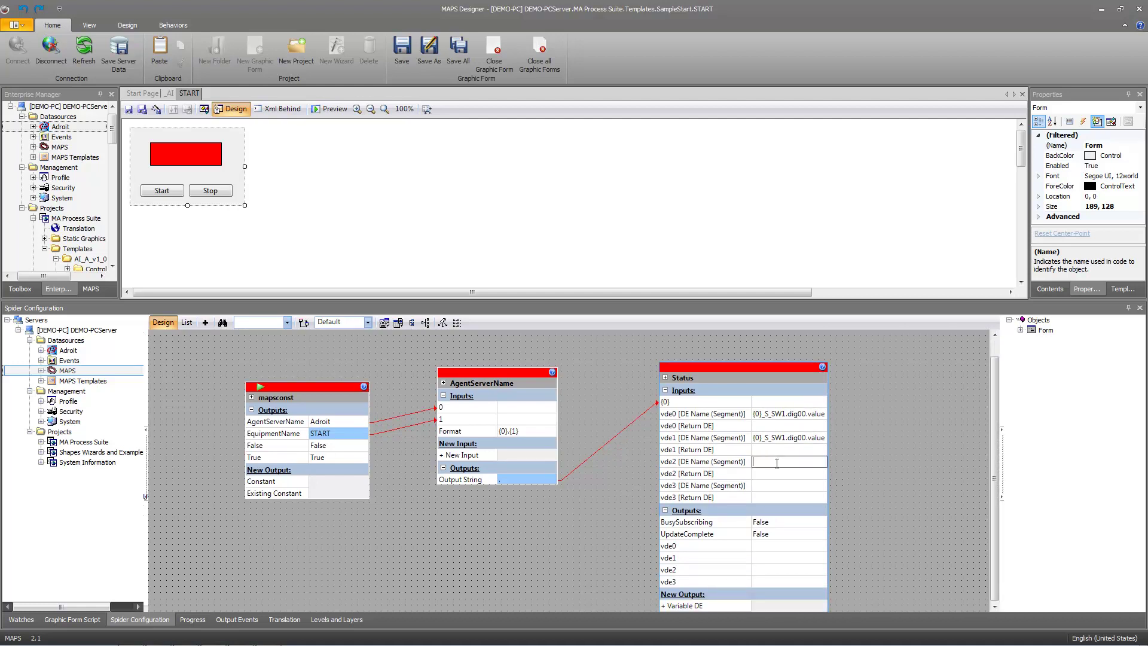
{"action": "key", "text": "ctrl+v"}
{"action": "left_click", "coordinate": [776, 484]}
{"action": "key", "text": "ctrl+v"}
Step: Change the bit numbers so vde1, vde2 and vde3 point at dig01, dig02 and dig03
{"action": "left_click", "coordinate": [805, 437]}
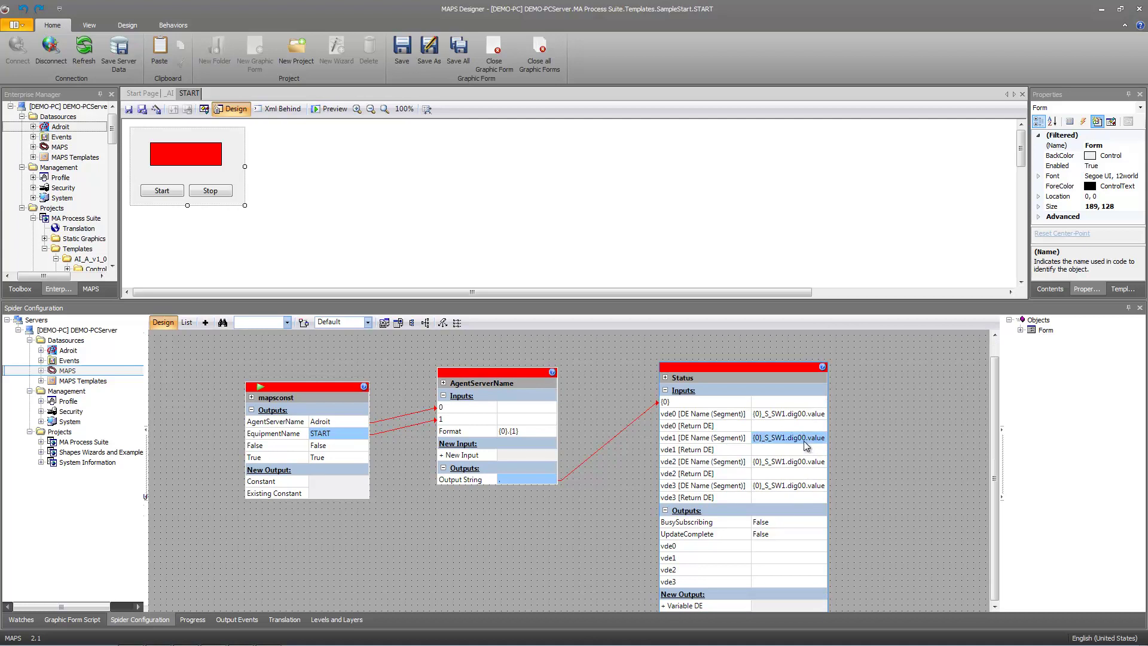
{"action": "left_click", "coordinate": [804, 437]}
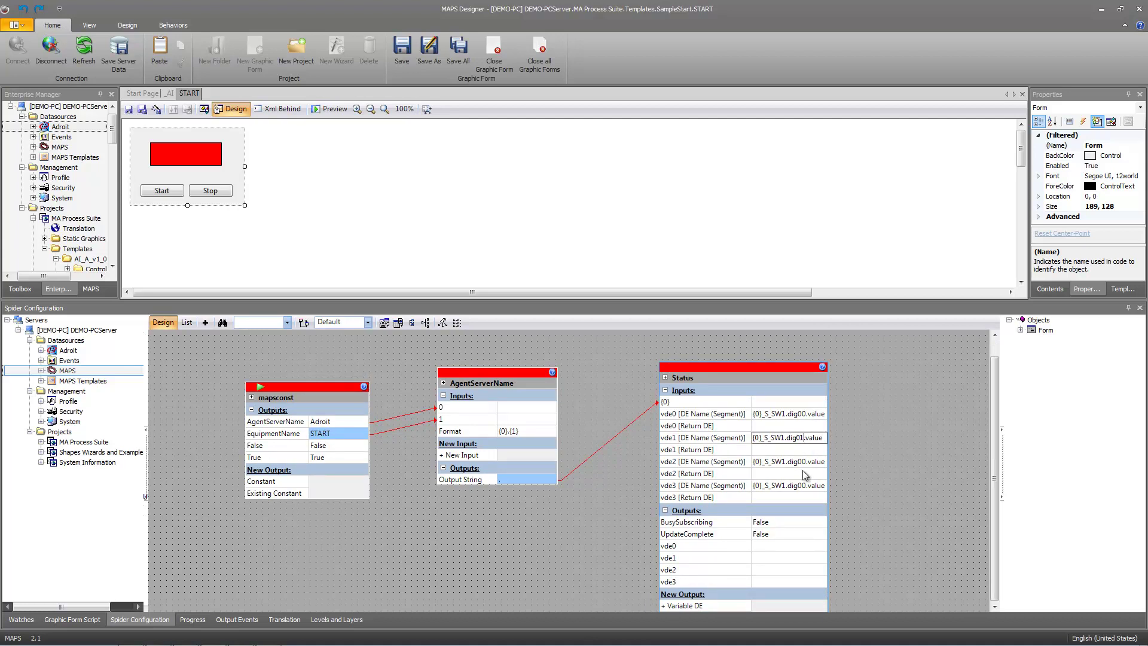
{"action": "left_click", "coordinate": [806, 462]}
{"action": "left_click", "coordinate": [805, 462]}
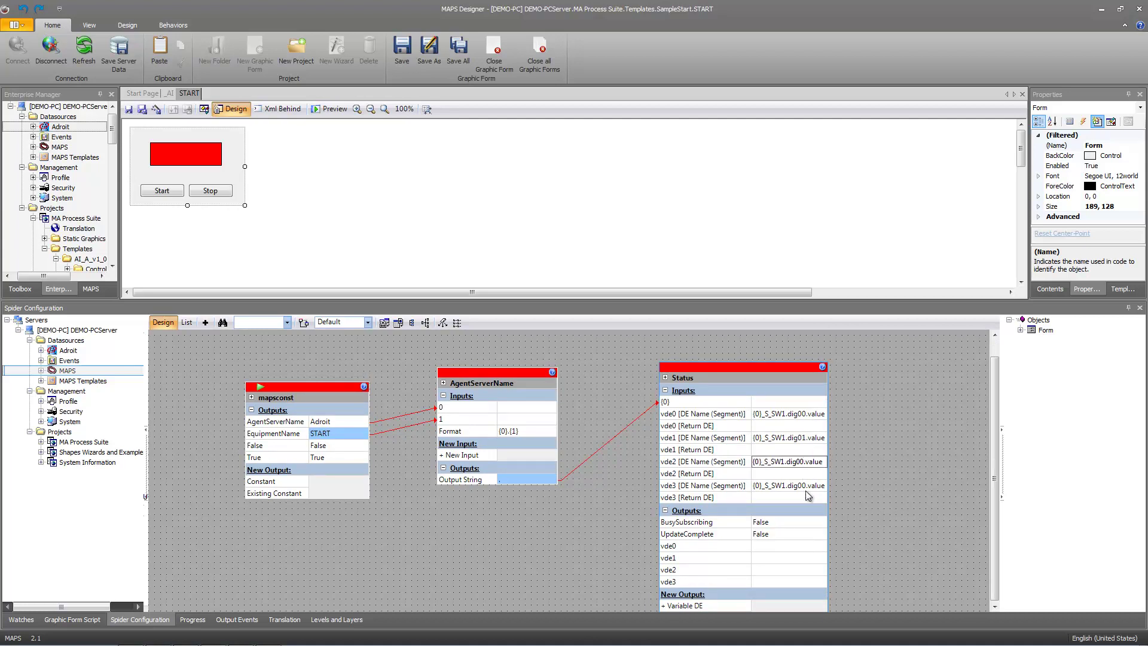
{"action": "left_click", "coordinate": [806, 486]}
{"action": "left_click", "coordinate": [804, 486]}
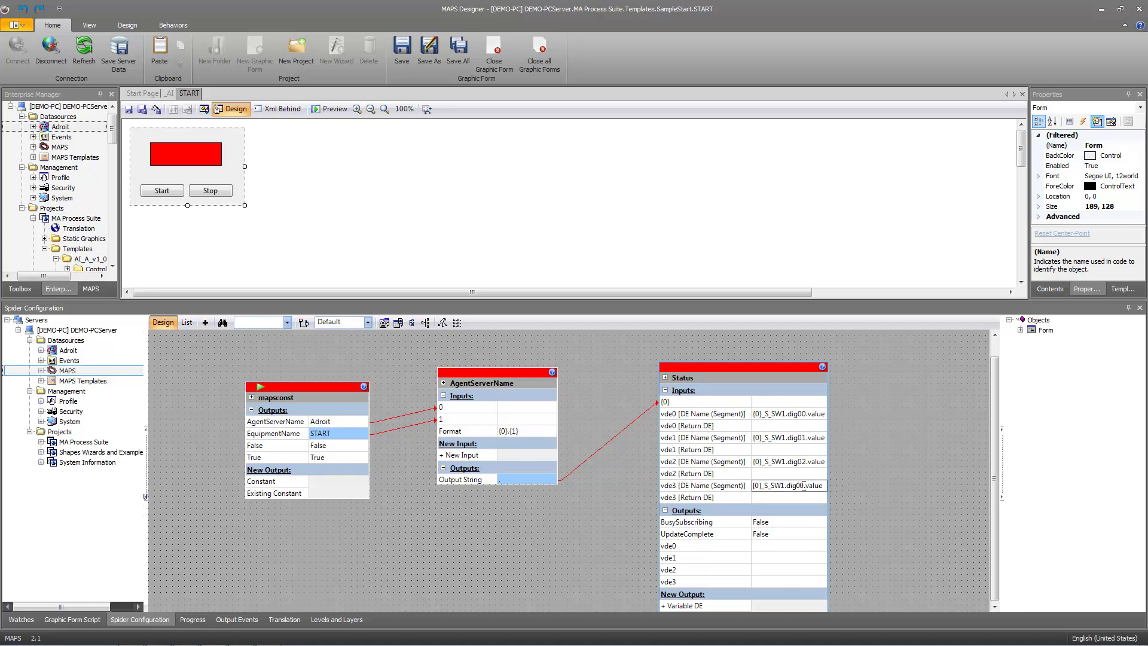
{"action": "left_click", "coordinate": [843, 491]}
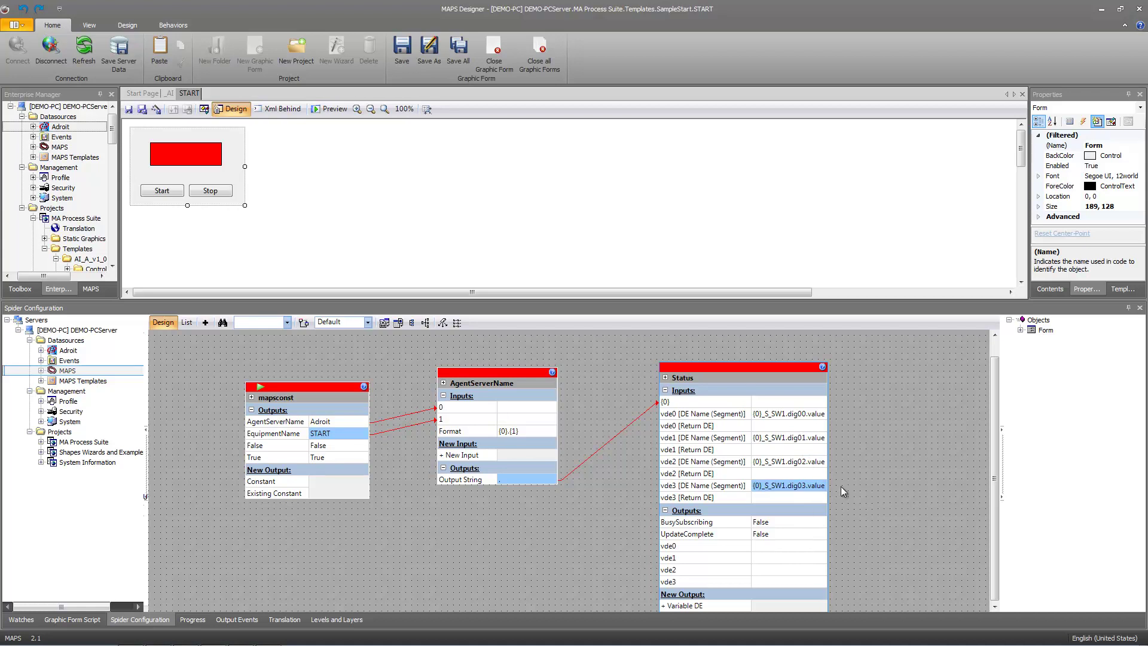
Step: Move the mapsconst, AgentServerName and Status nodes further left on the canvas
{"action": "left_click_drag", "start_coordinate": [331, 392], "coordinate": [240, 372]}
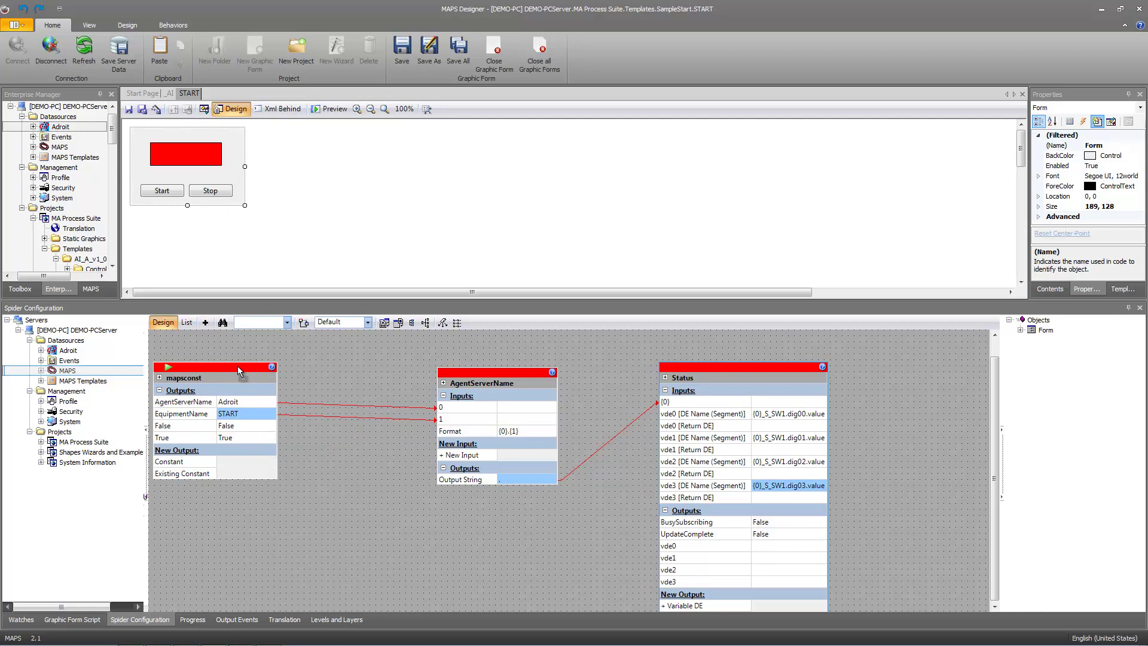
{"action": "left_click_drag", "start_coordinate": [458, 374], "coordinate": [337, 376]}
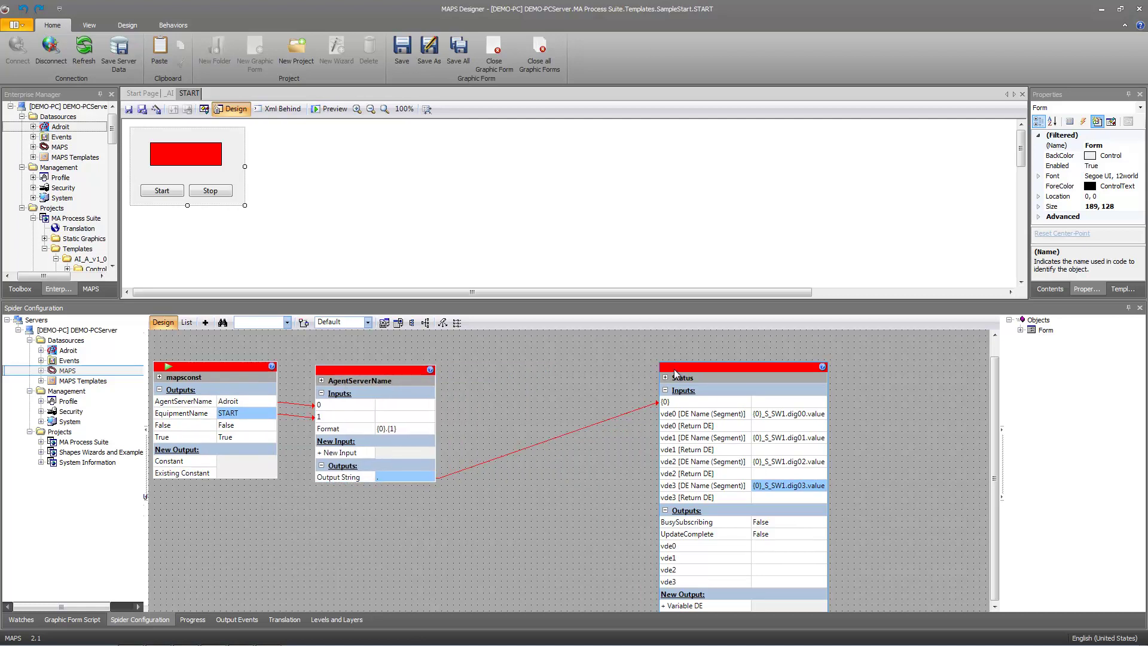
{"action": "left_click_drag", "start_coordinate": [682, 371], "coordinate": [510, 357]}
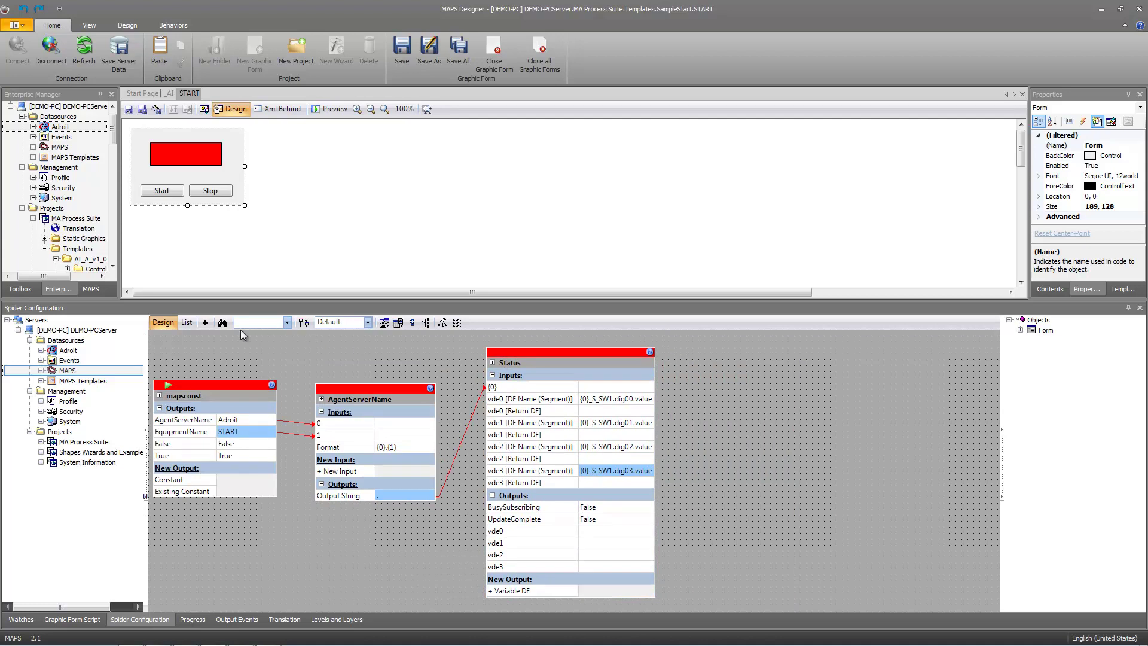
Step: Add a Multi-state Color spider named Running with two new inputs
{"action": "left_click", "coordinate": [205, 322]}
{"action": "left_click", "coordinate": [254, 337]}
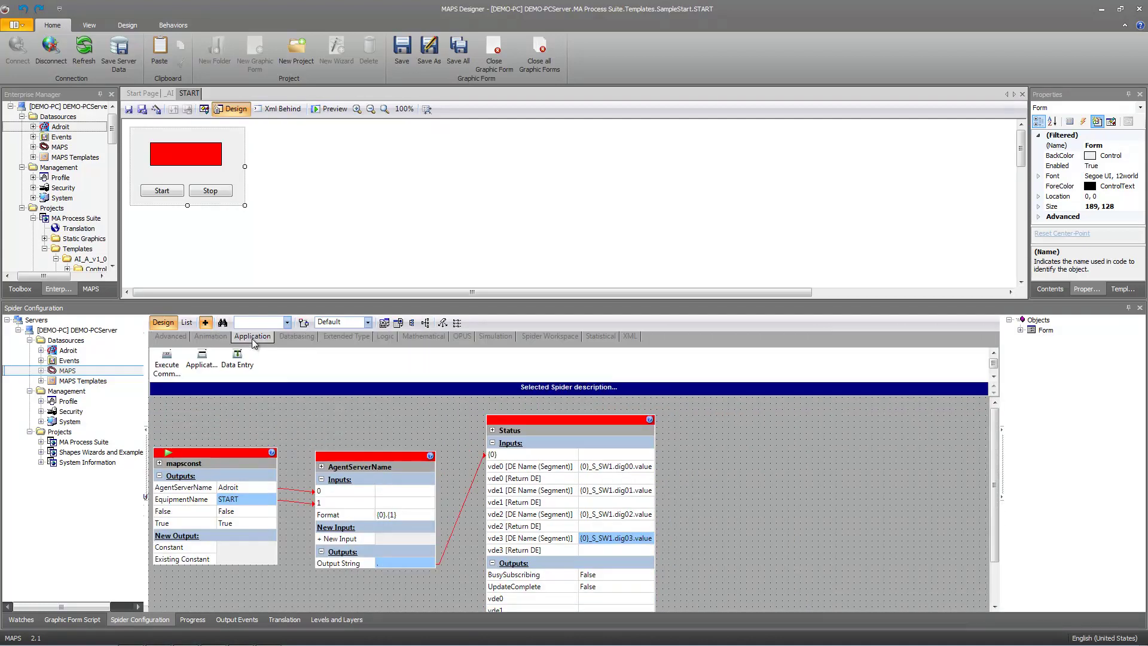
{"action": "left_click", "coordinate": [219, 341]}
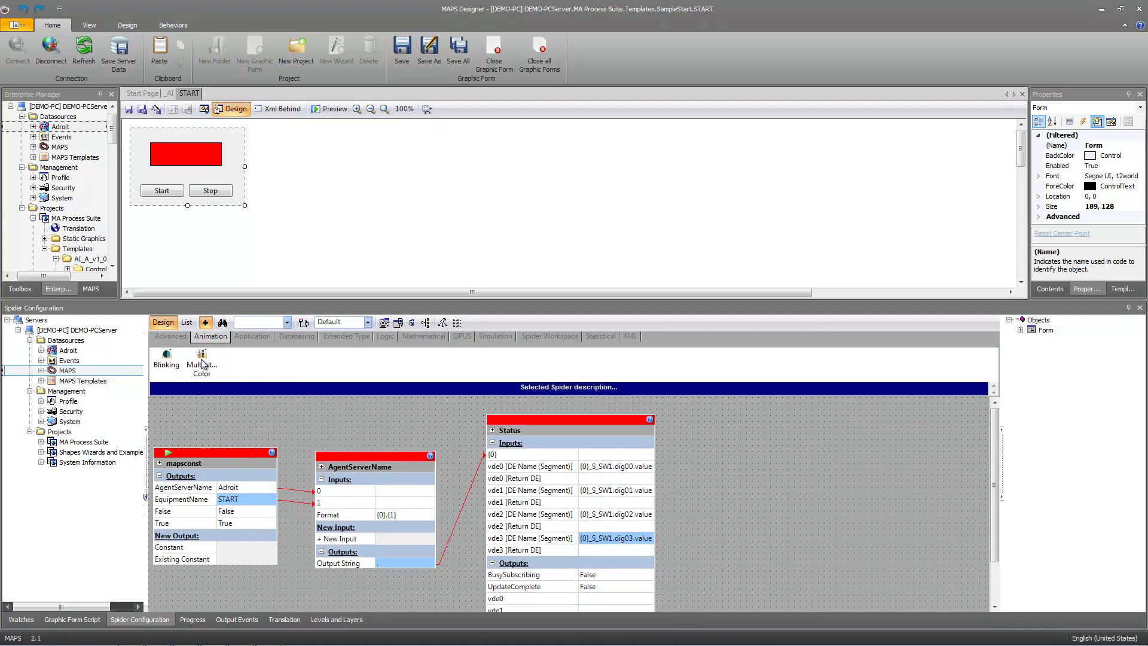
{"action": "left_click_drag", "start_coordinate": [201, 359], "coordinate": [735, 443]}
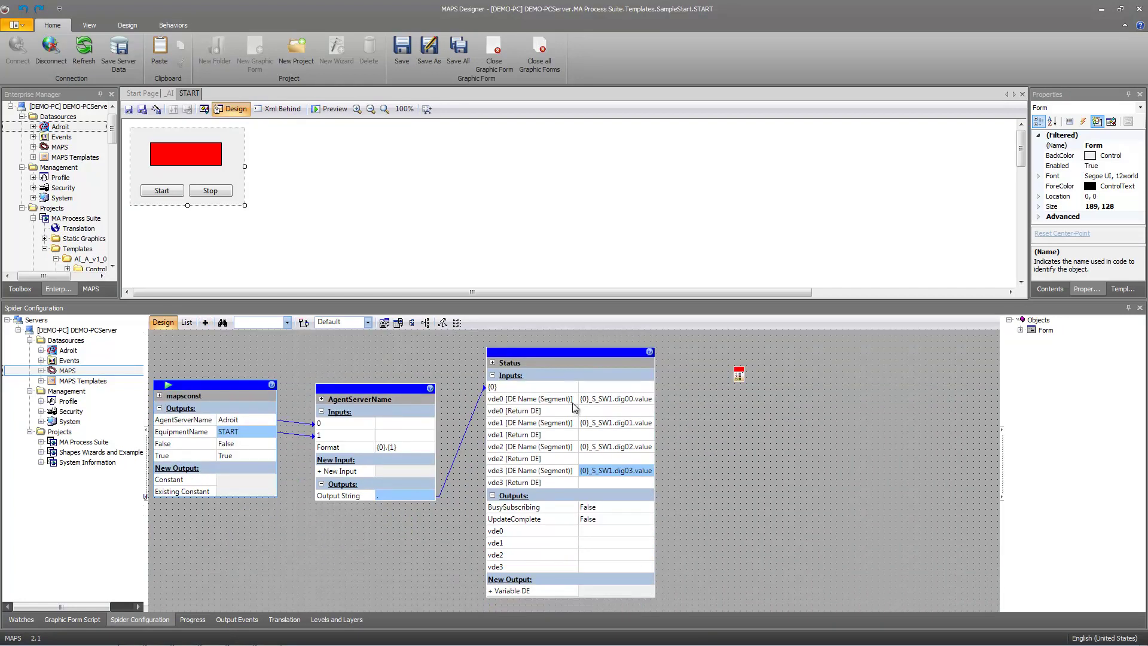
{"action": "double_click", "coordinate": [739, 375]}
{"action": "left_click", "coordinate": [780, 380]}
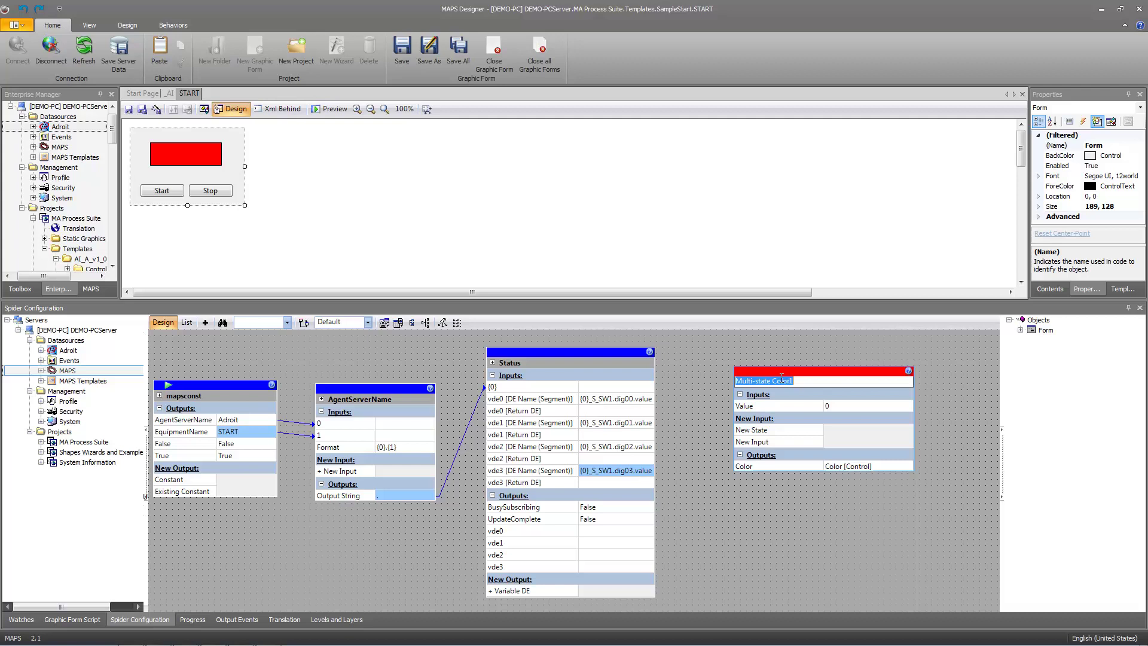
{"action": "type", "text": "Running"}
{"action": "left_click", "coordinate": [703, 441]}
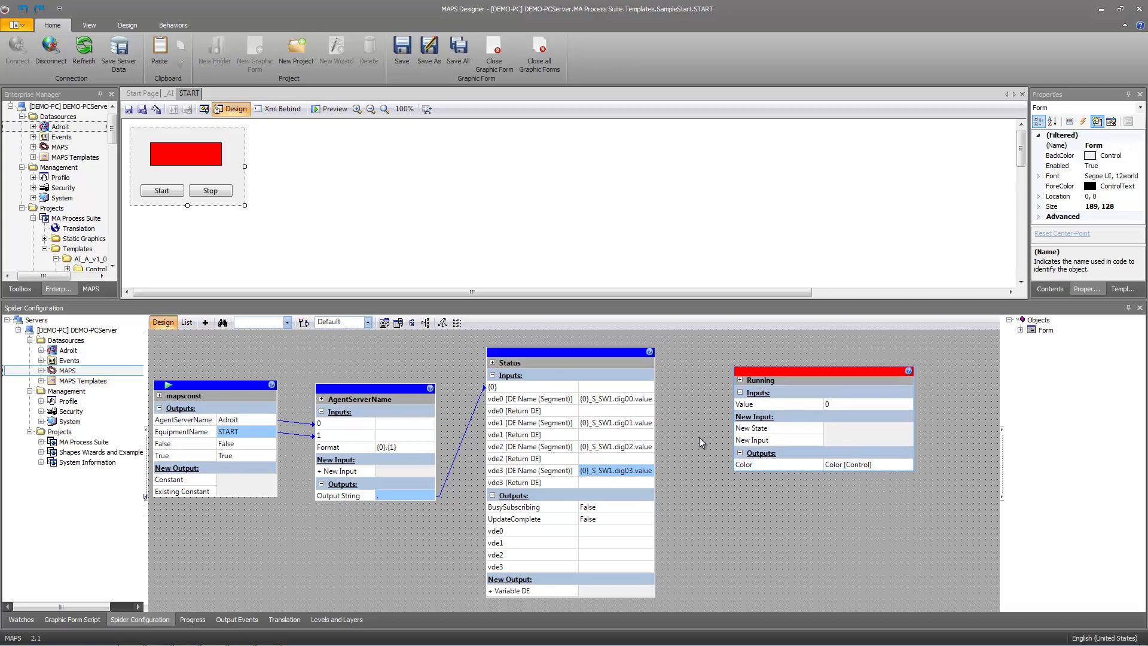
{"action": "left_click", "coordinate": [758, 441]}
{"action": "left_click", "coordinate": [760, 453]}
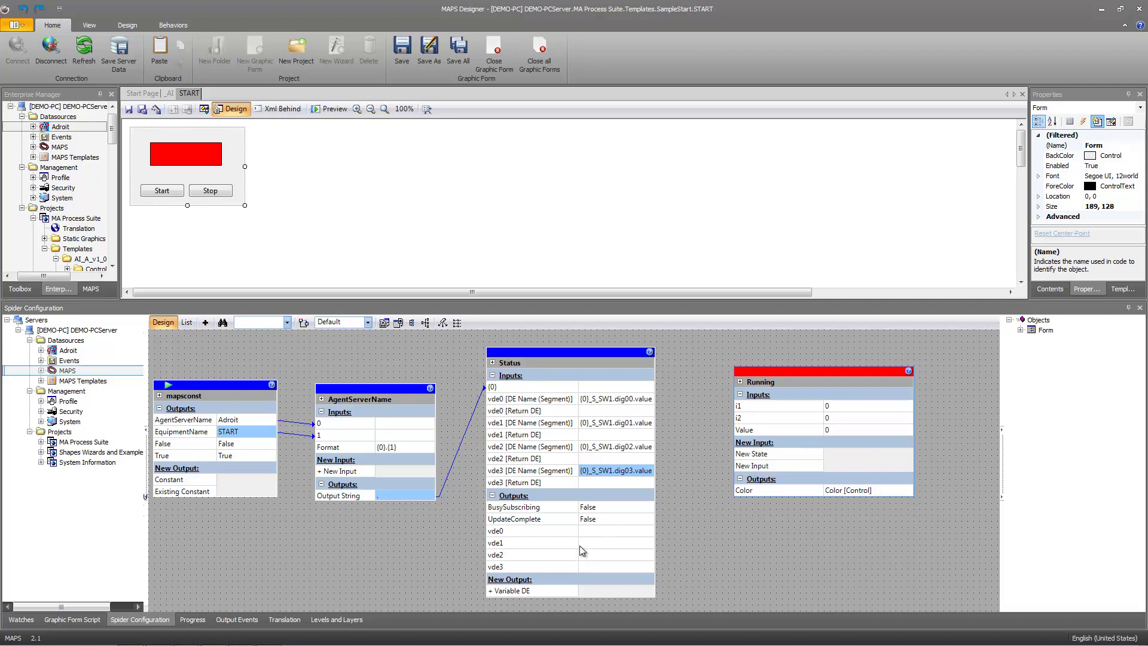
Step: Wire Status vde0 to Running input i1 and vde2 to input i2
{"action": "left_click_drag", "start_coordinate": [594, 529], "coordinate": [742, 407]}
{"action": "left_click_drag", "start_coordinate": [643, 557], "coordinate": [745, 419]}
{"action": "left_click", "coordinate": [629, 405]}
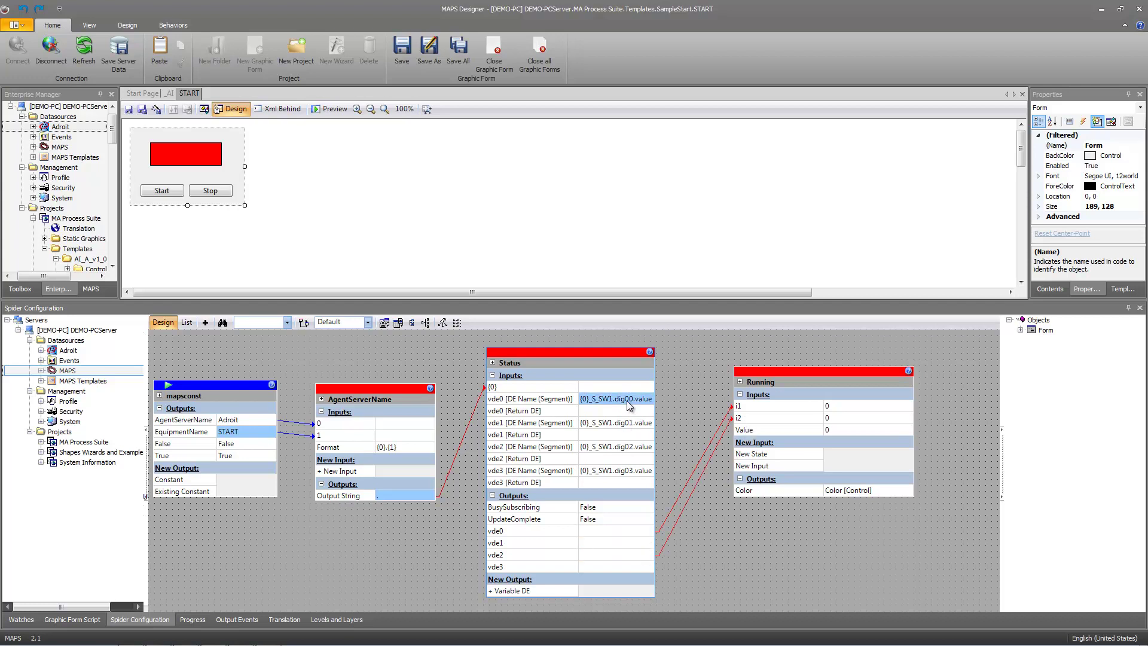
{"action": "left_click", "coordinate": [628, 448]}
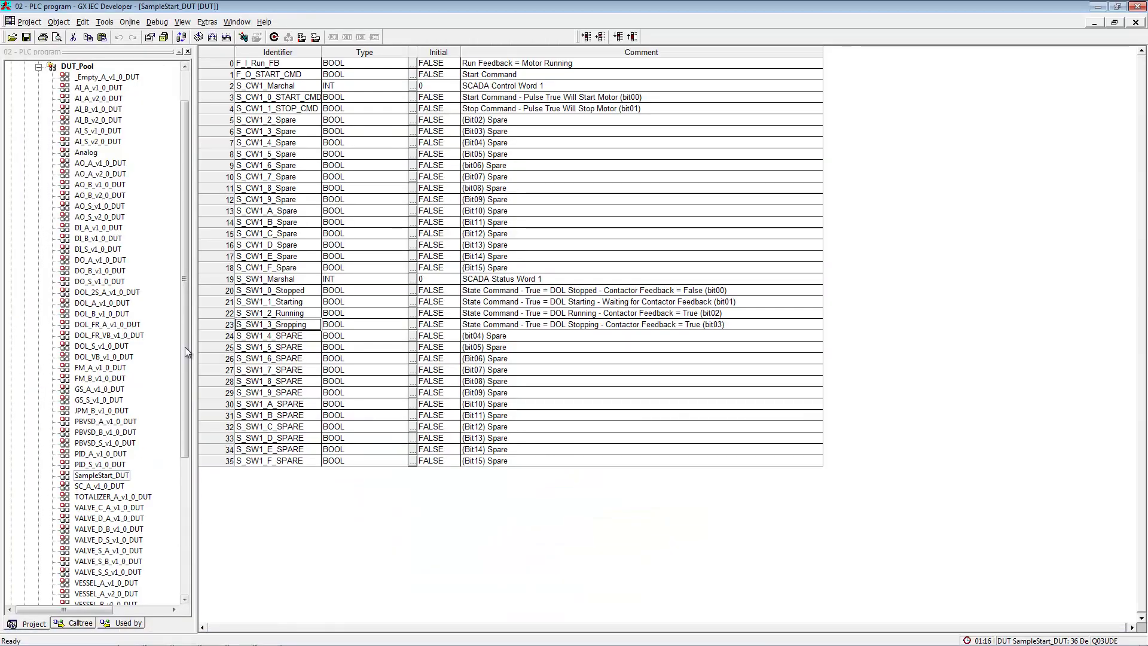
{"action": "left_click", "coordinate": [304, 291]}
{"action": "left_click", "coordinate": [303, 315]}
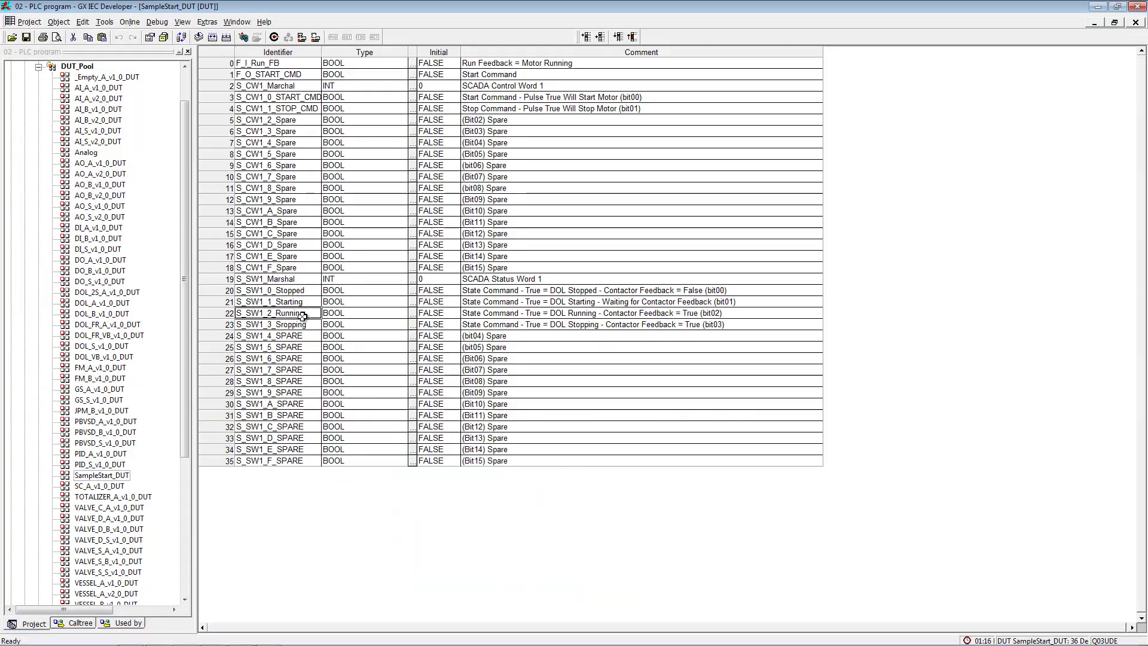
{"action": "mouse_move", "coordinate": [353, 642]}
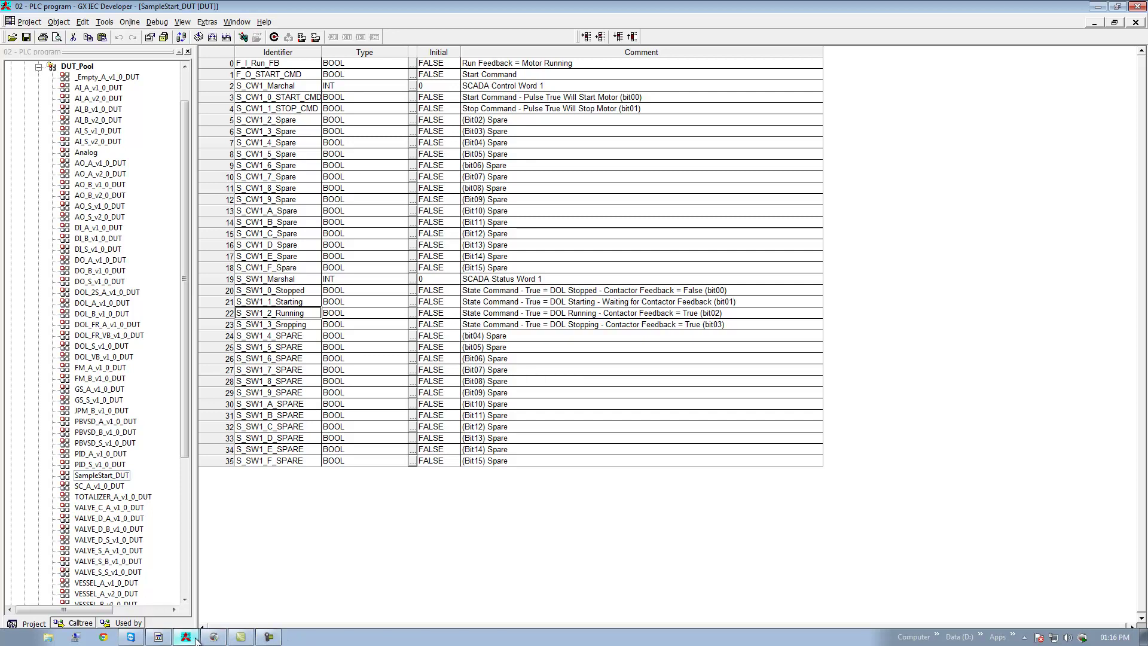
Step: Add a (i1==1)&&(i2==0) state to the Running block and colour it red
{"action": "left_click", "coordinate": [214, 637]}
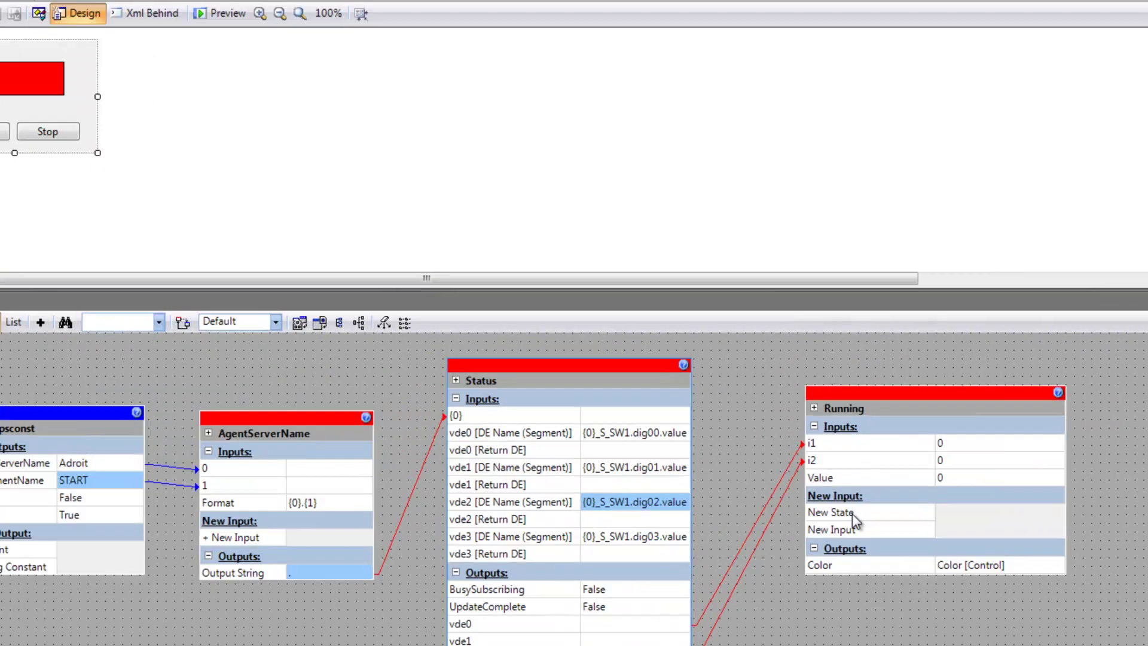
{"action": "left_click", "coordinate": [764, 457]}
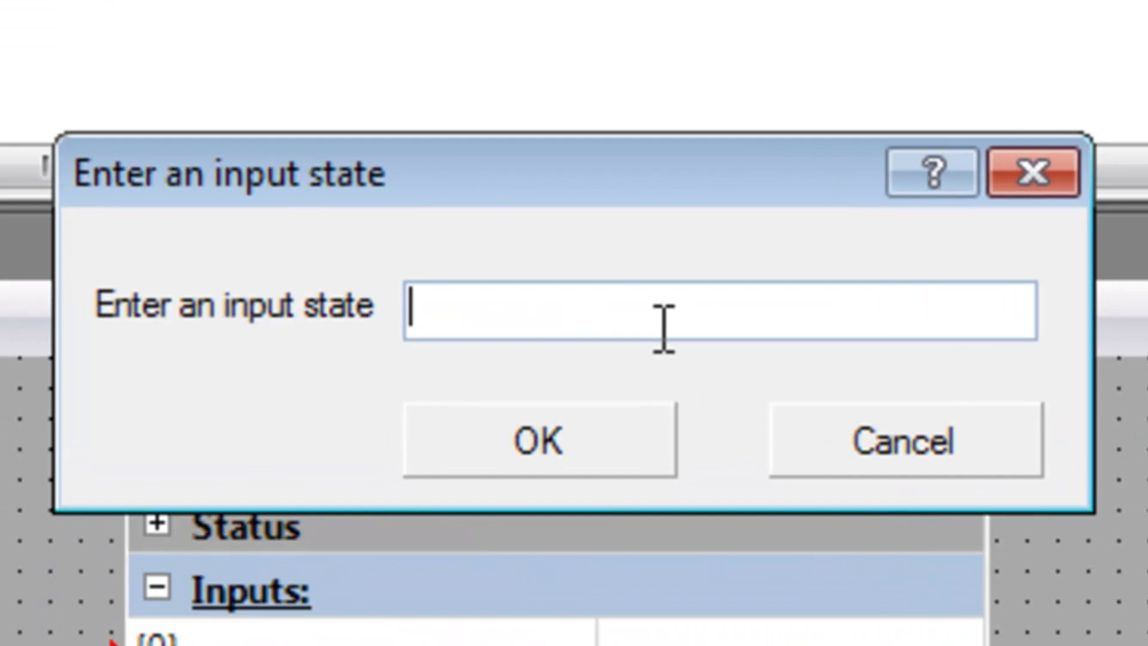
{"action": "type", "text": "(i1"}
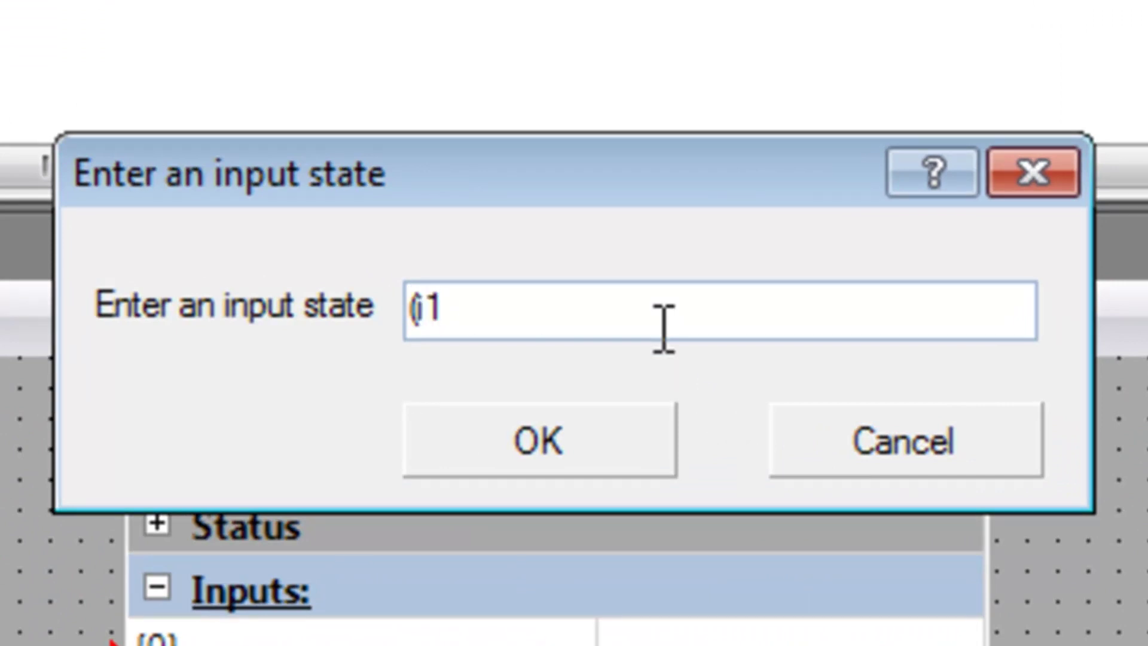
{"action": "type", "text": "==1)"}
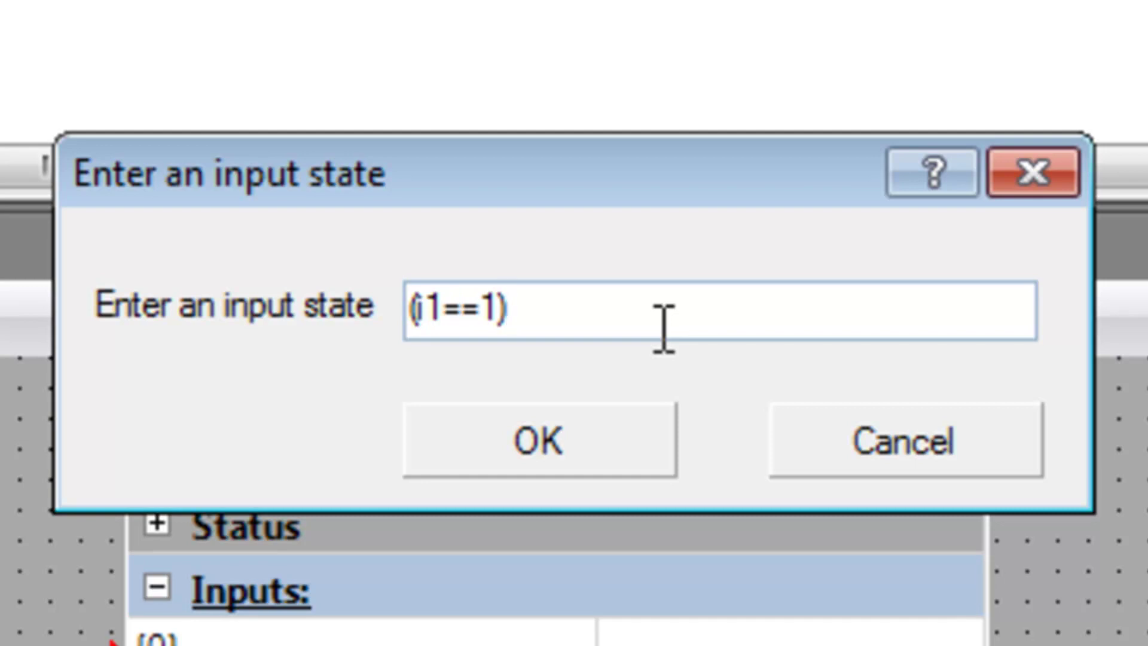
{"action": "type", "text": "&&("}
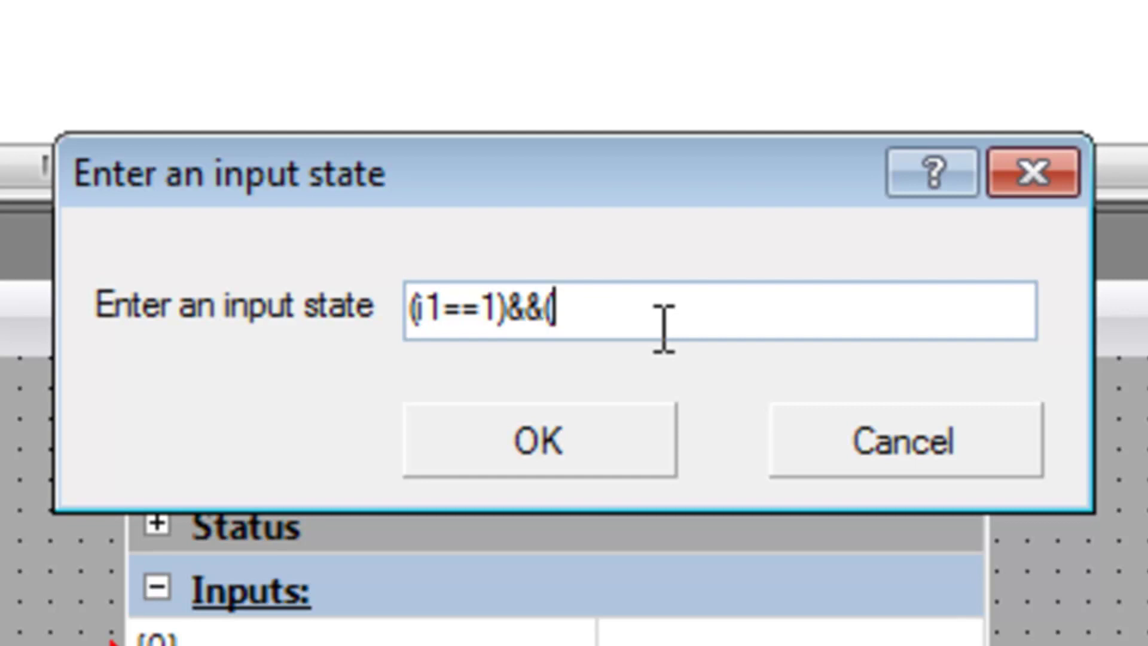
{"action": "type", "text": "i2="}
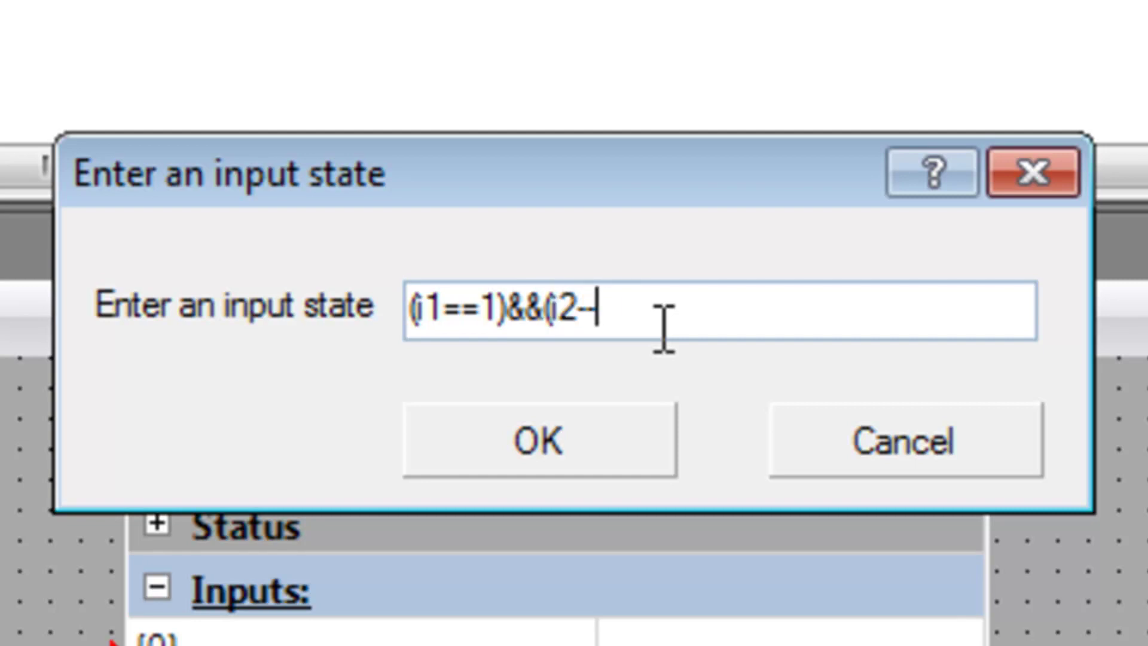
{"action": "key", "text": "BackSpace"}
{"action": "type", "text": "==0)"}
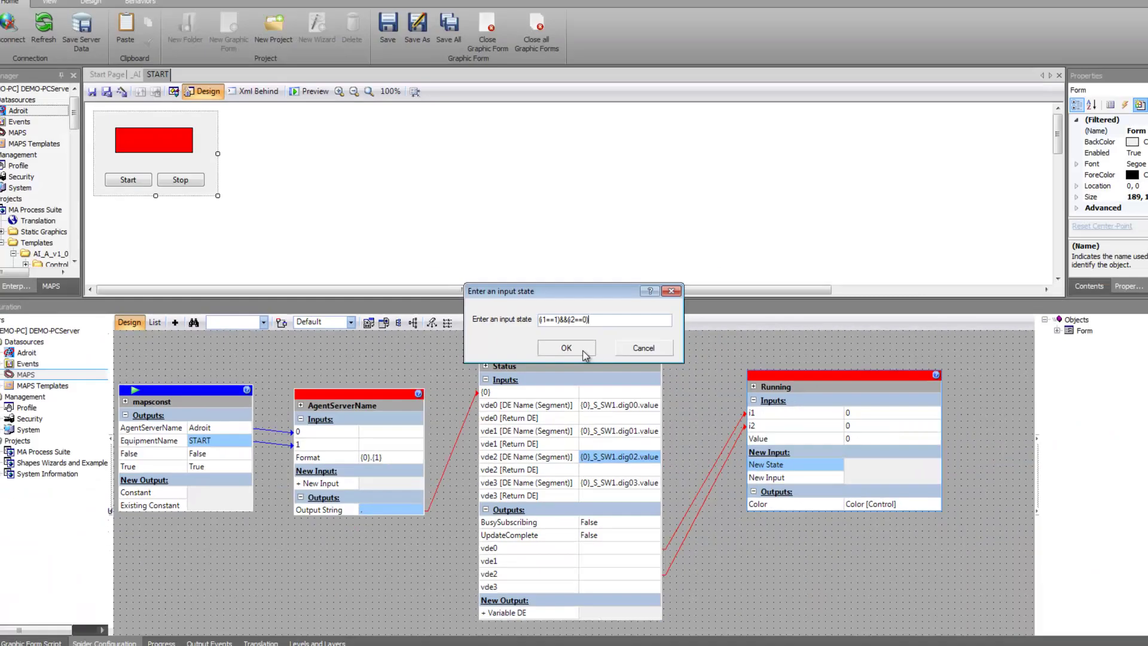
{"action": "key", "text": "Return"}
{"action": "left_click", "coordinate": [905, 430]}
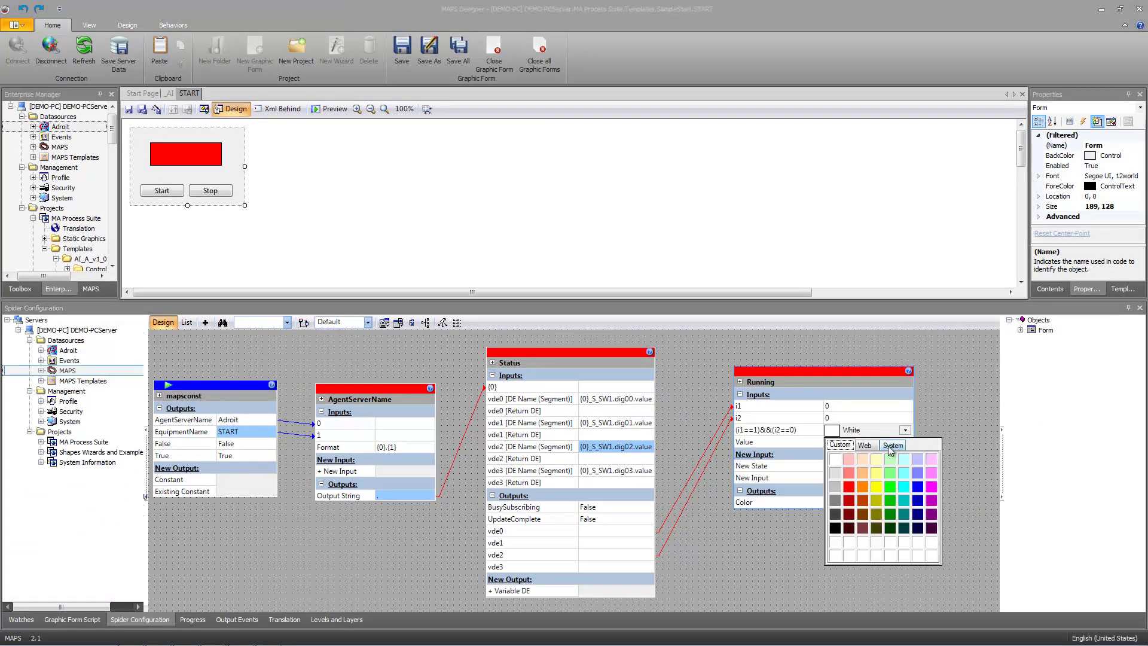
{"action": "left_click", "coordinate": [854, 499]}
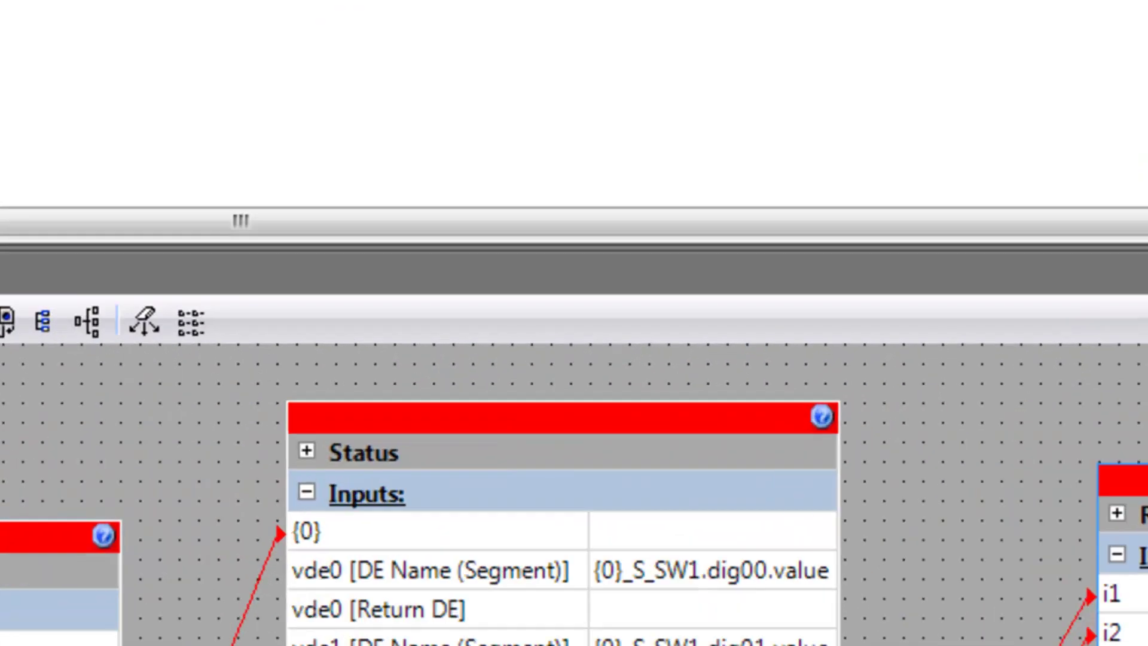
Step: Add a second Running state with condition (i1==0)&&(i2==1)
{"action": "left_click", "coordinate": [766, 478]}
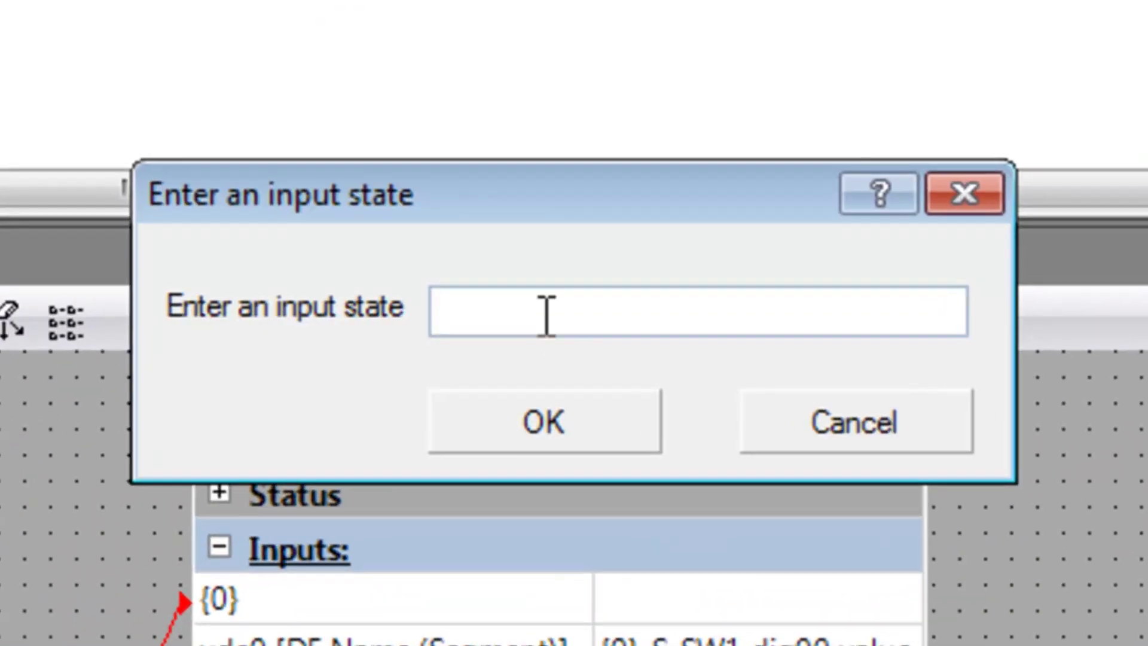
{"action": "type", "text": "(i1"}
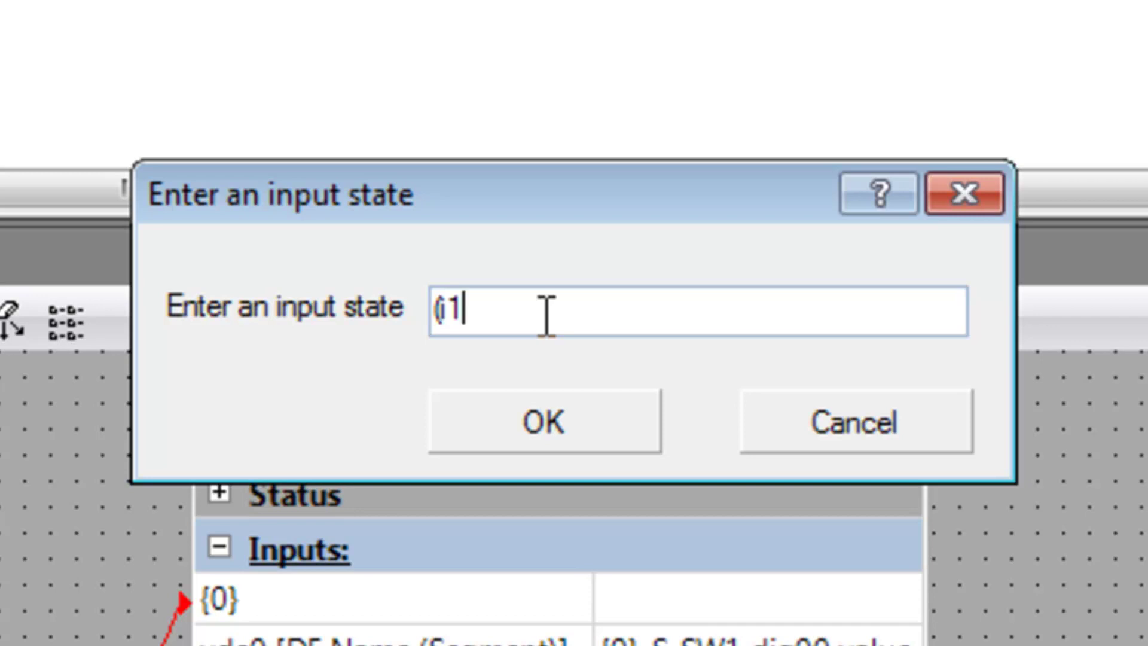
{"action": "type", "text": "==0"}
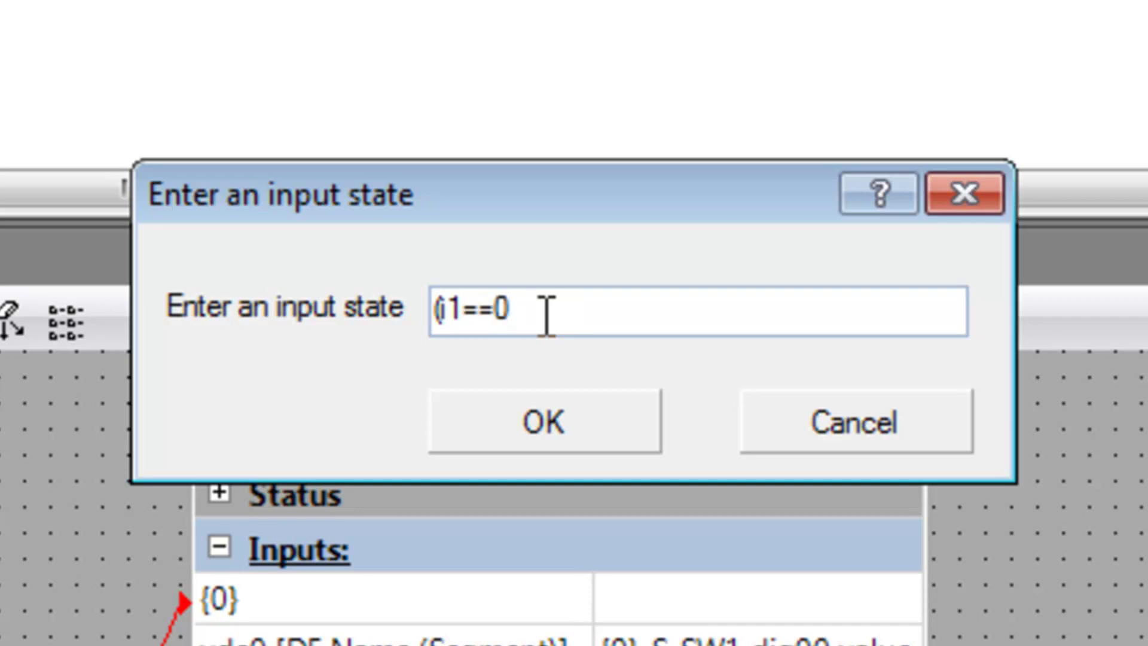
{"action": "type", "text": ")&&(i"}
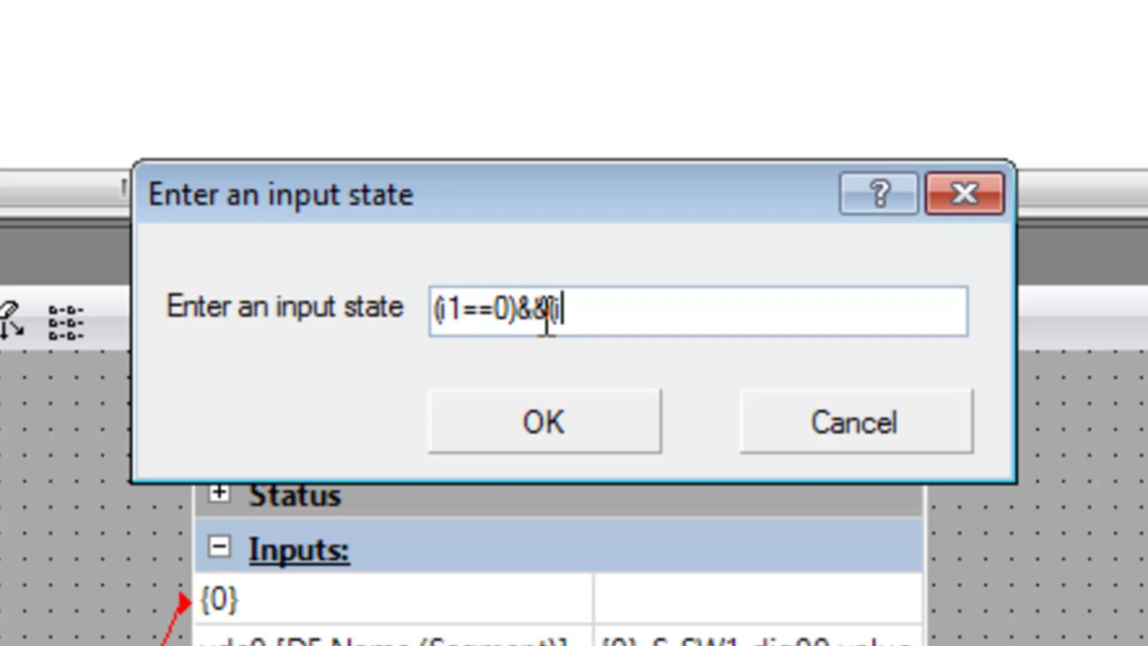
{"action": "type", "text": "2==1)"}
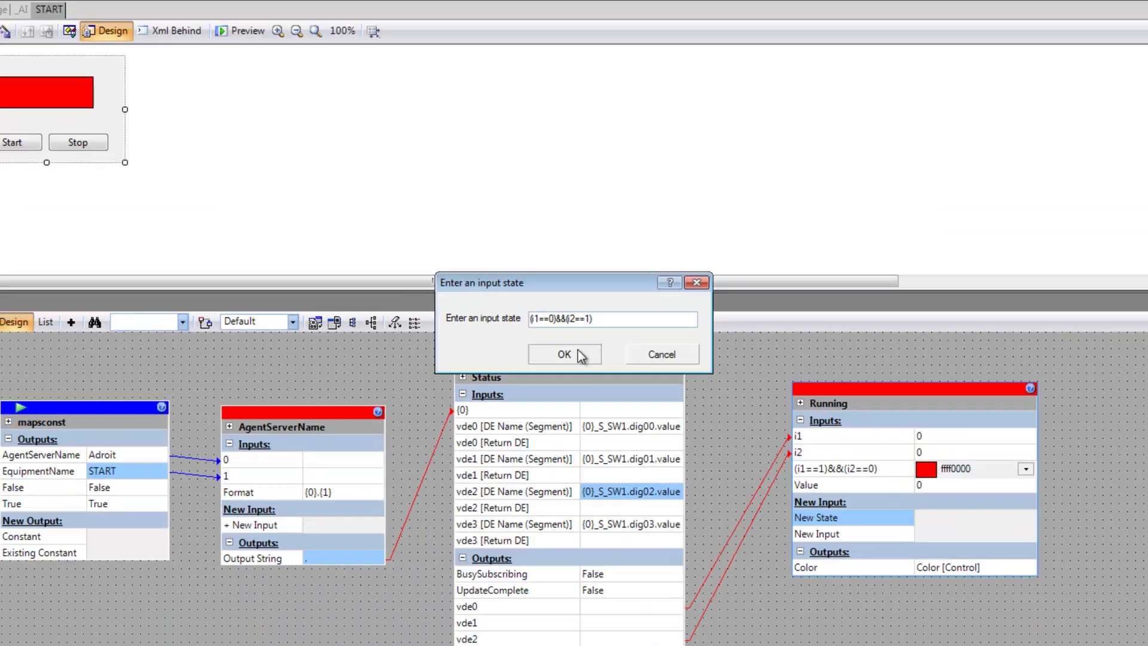
{"action": "left_click", "coordinate": [579, 354]}
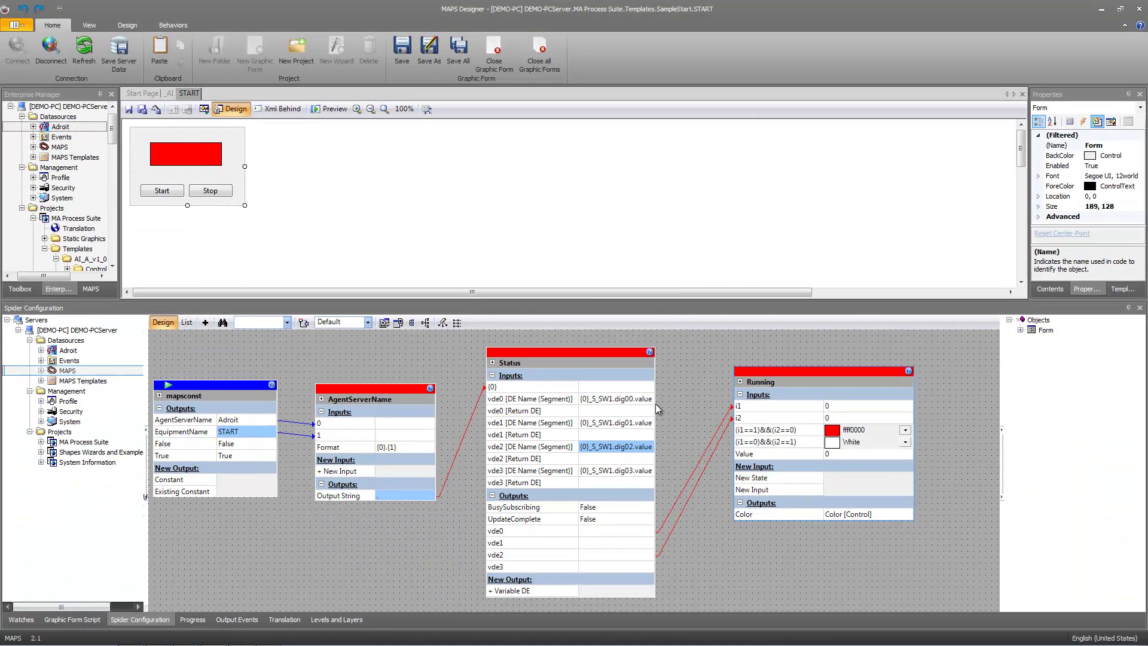
Step: Colour the (i1==0)&&(i2==1) state green and link Running's Color output to ind_Start BackColor
{"action": "left_click", "coordinate": [905, 442]}
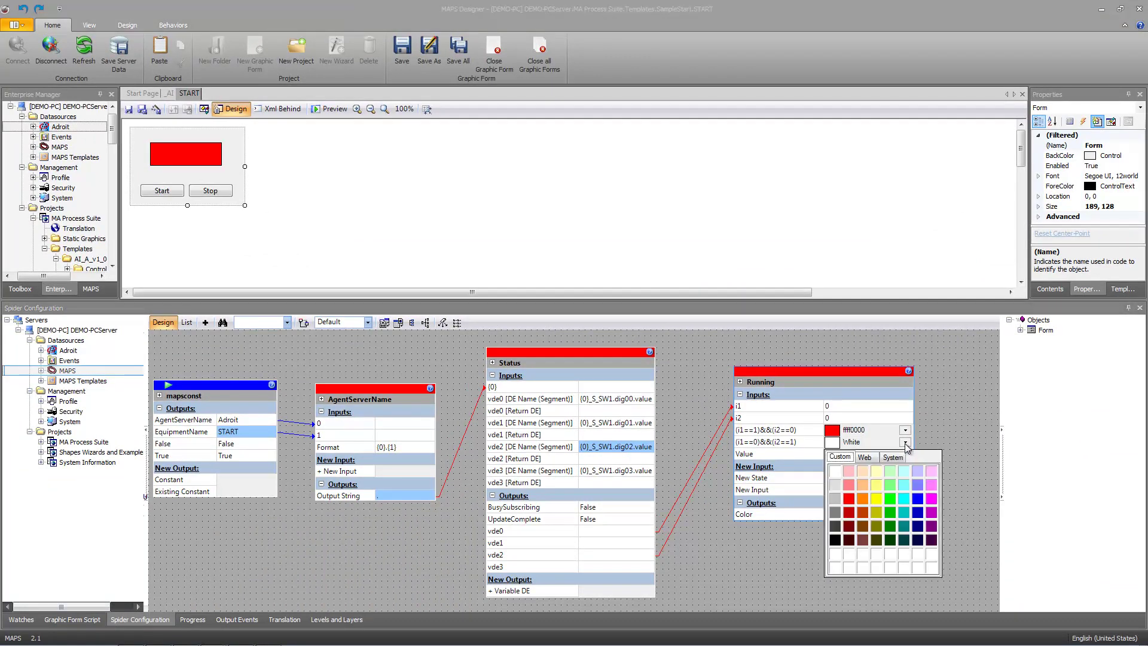
{"action": "left_click", "coordinate": [890, 501]}
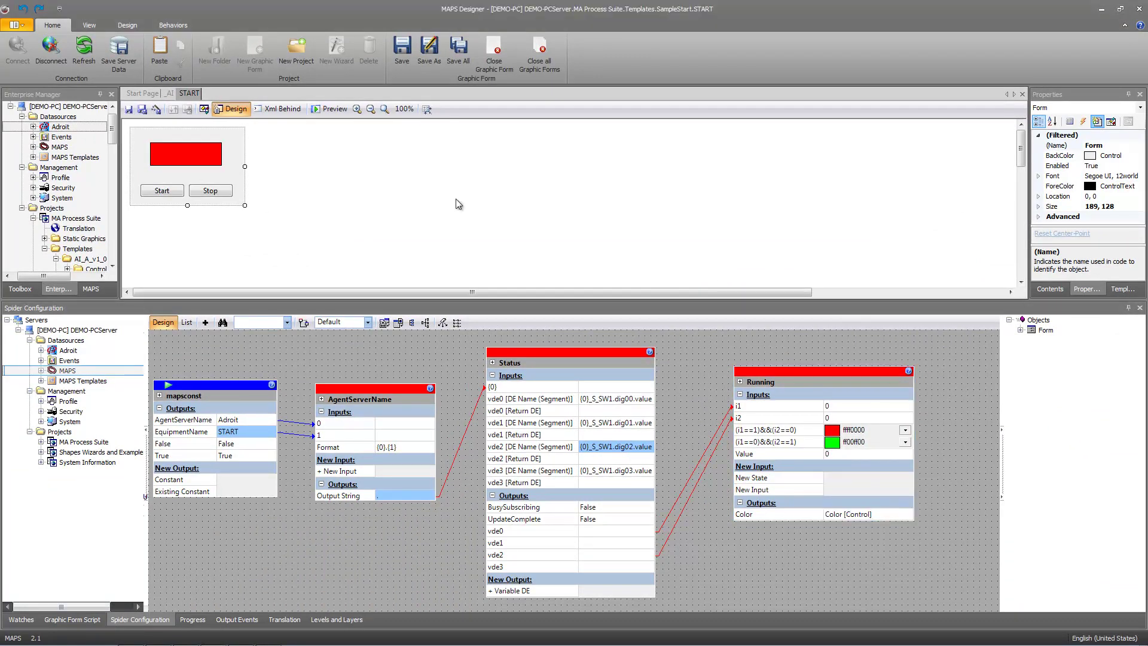
{"action": "left_click", "coordinate": [195, 156]}
{"action": "left_click", "coordinate": [1021, 330]}
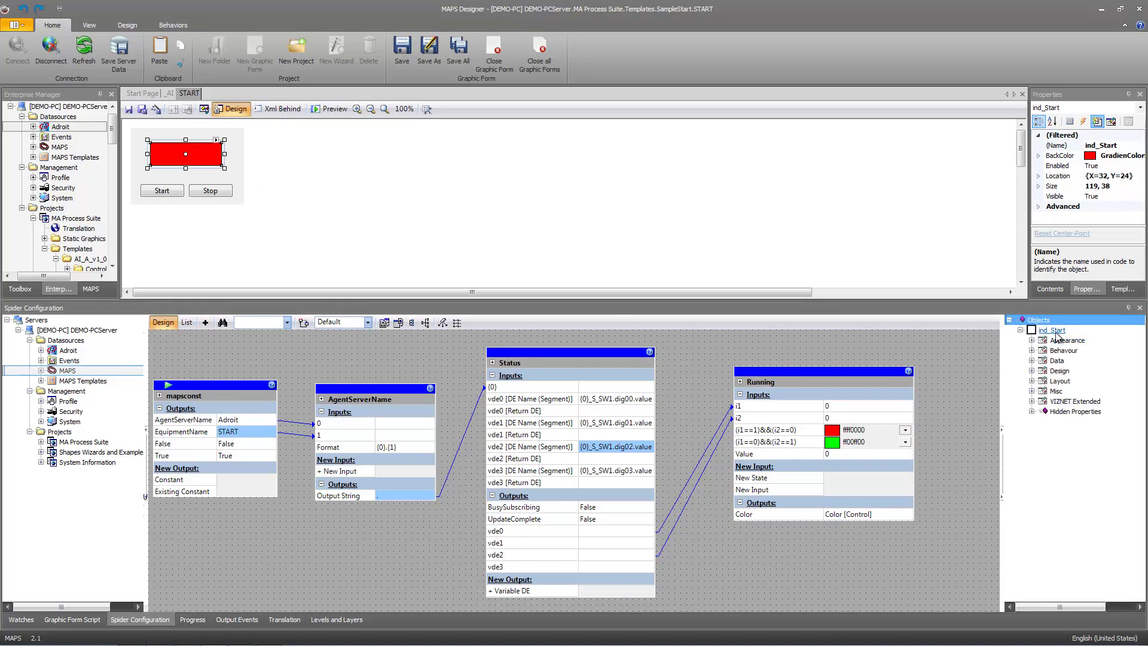
{"action": "left_click", "coordinate": [1031, 340]}
{"action": "left_click", "coordinate": [1075, 351]}
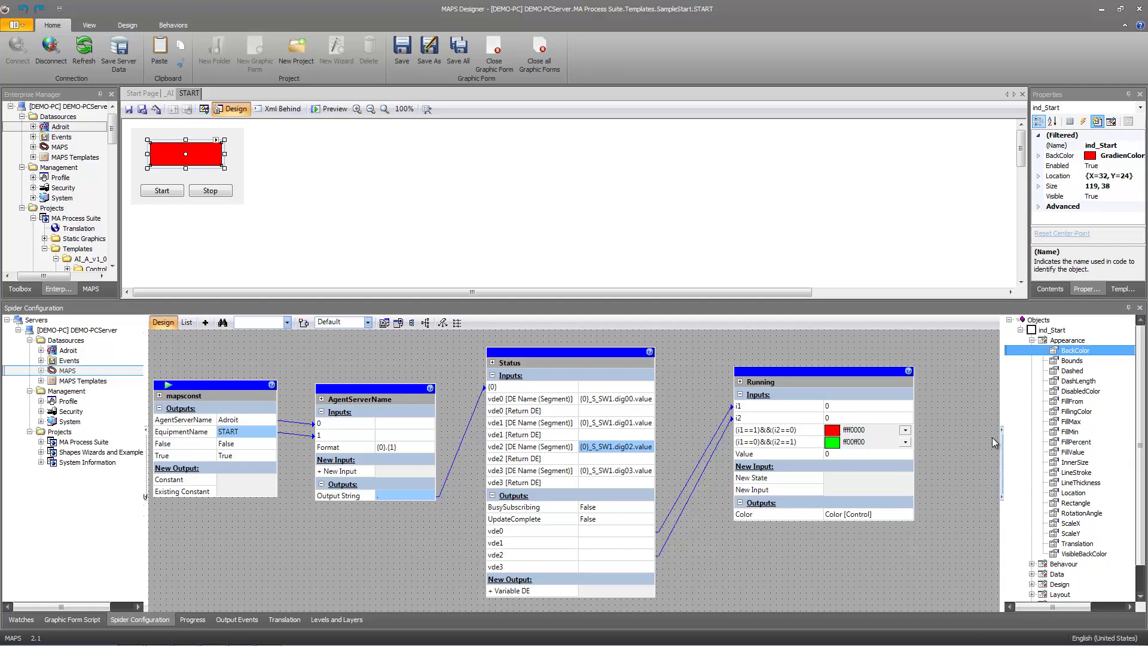
{"action": "left_click_drag", "start_coordinate": [886, 517], "coordinate": [1050, 354]}
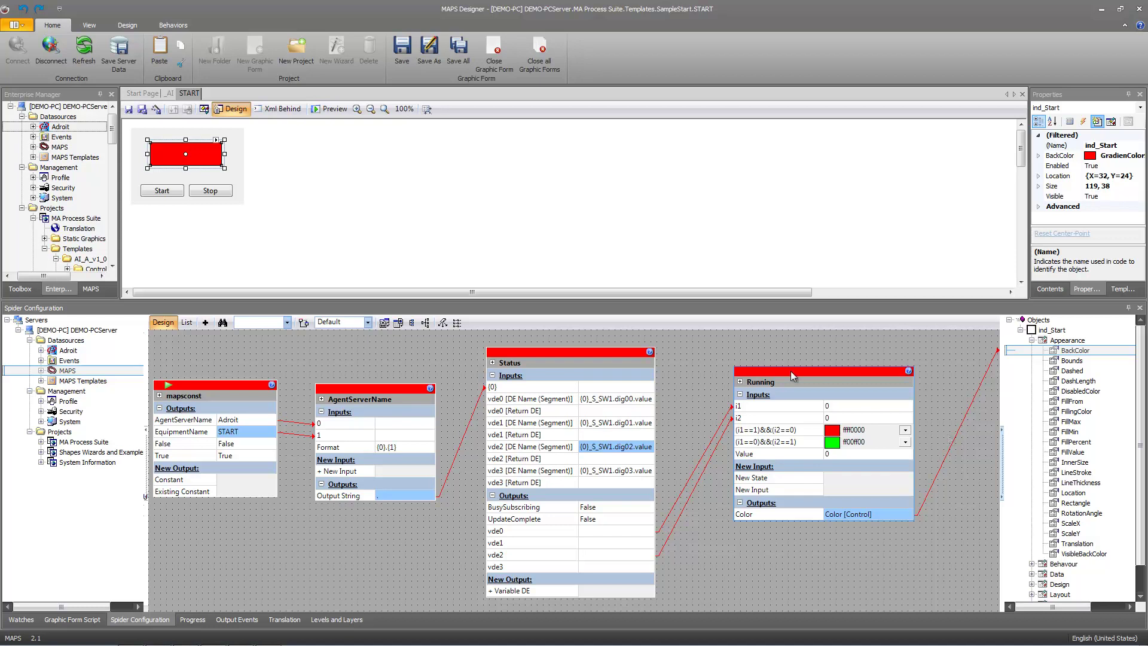
{"action": "left_click_drag", "start_coordinate": [790, 371], "coordinate": [785, 353]}
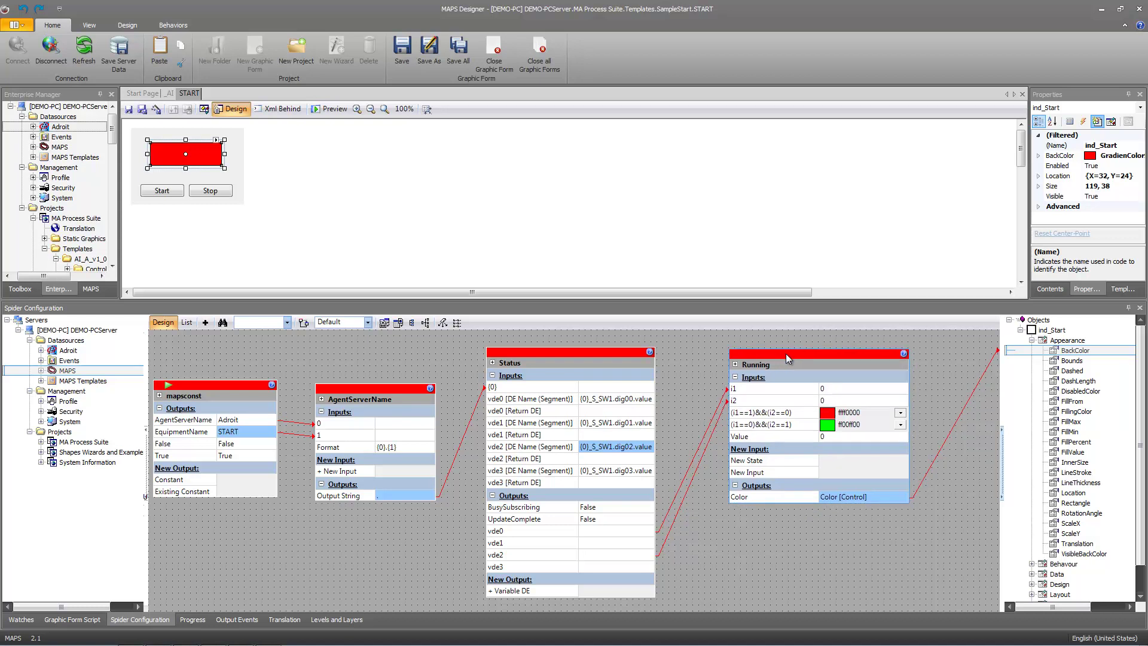
Step: Duplicate the Running block and rename the copy Starting
{"action": "right_click", "coordinate": [784, 353]}
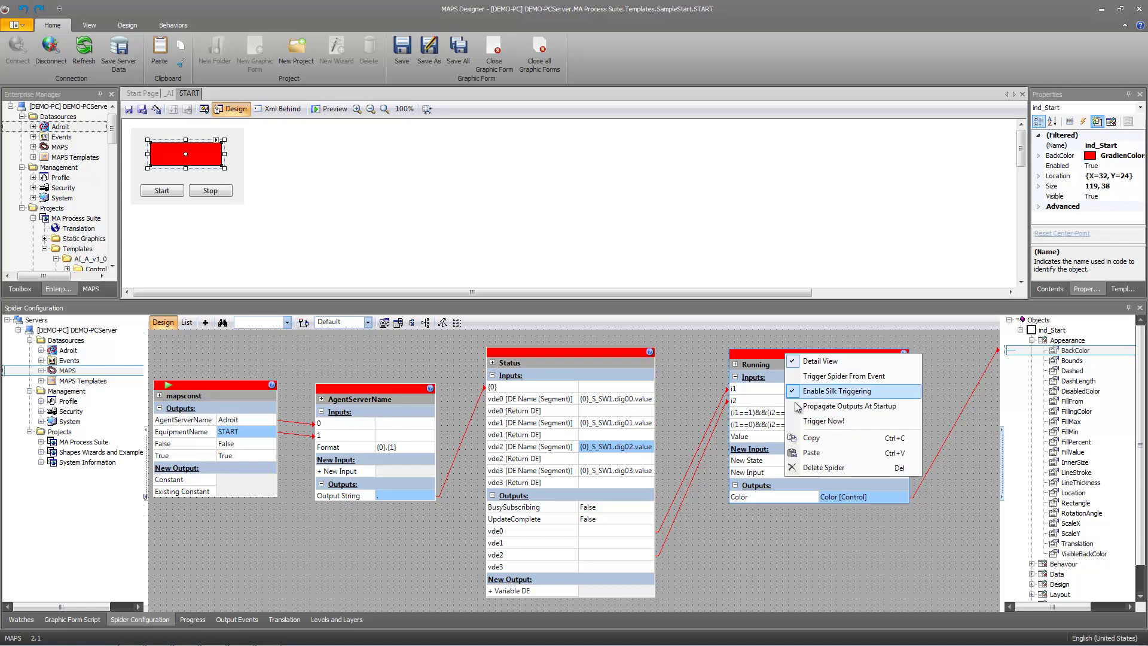
{"action": "left_click", "coordinate": [809, 436]}
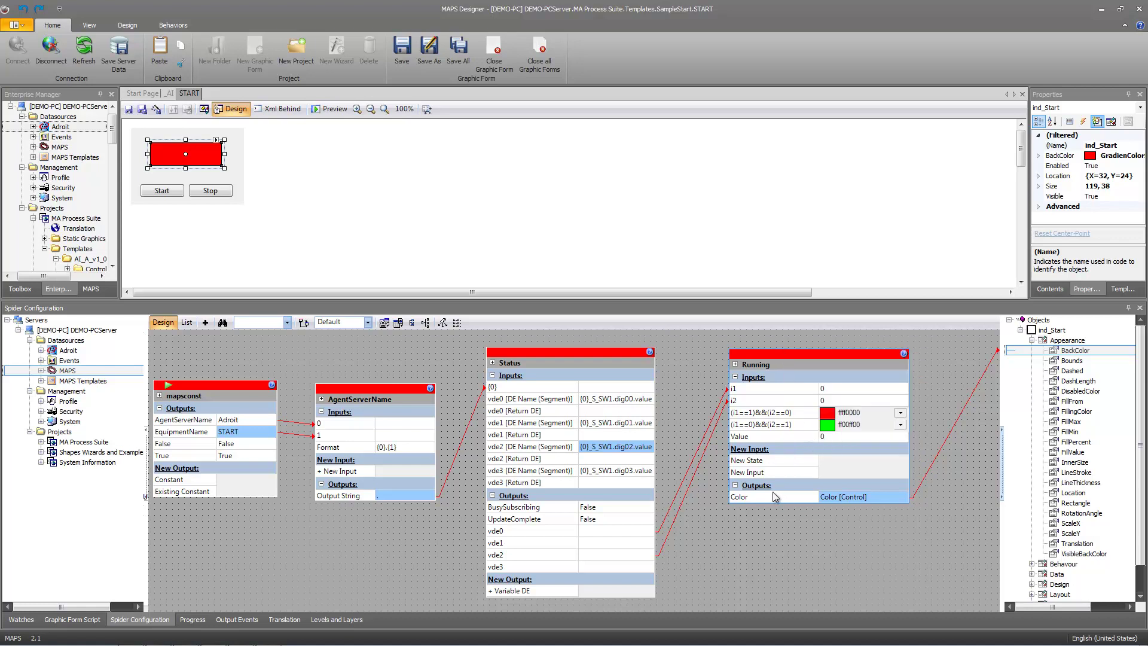
{"action": "right_click", "coordinate": [772, 521]}
{"action": "left_click", "coordinate": [811, 561]}
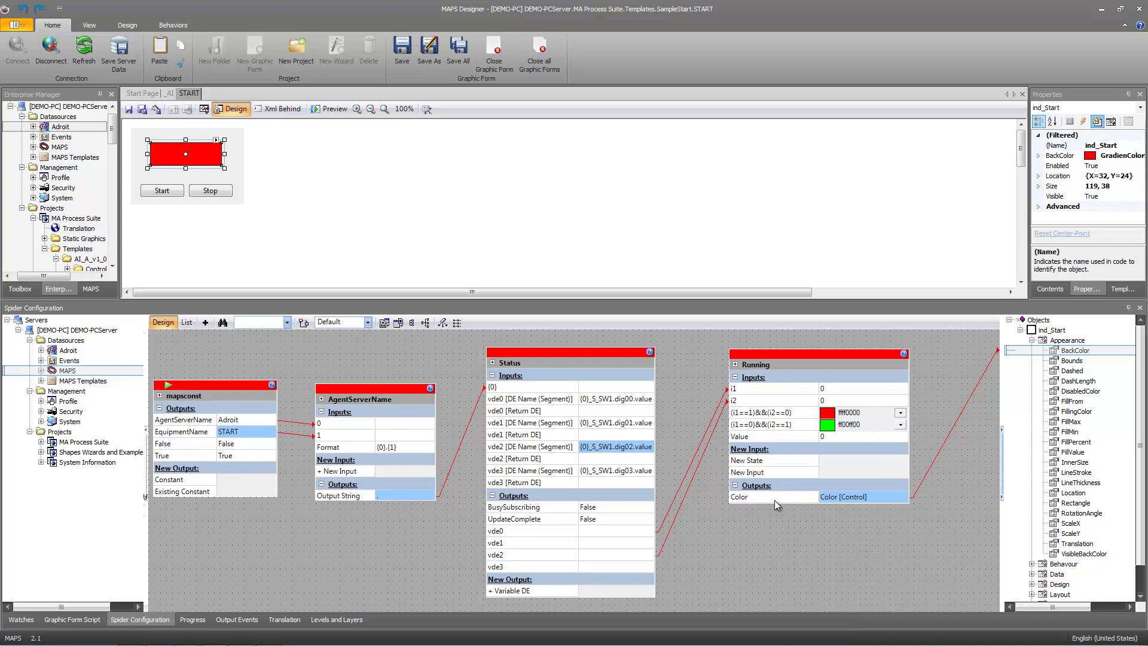
{"action": "double_click", "coordinate": [760, 354]}
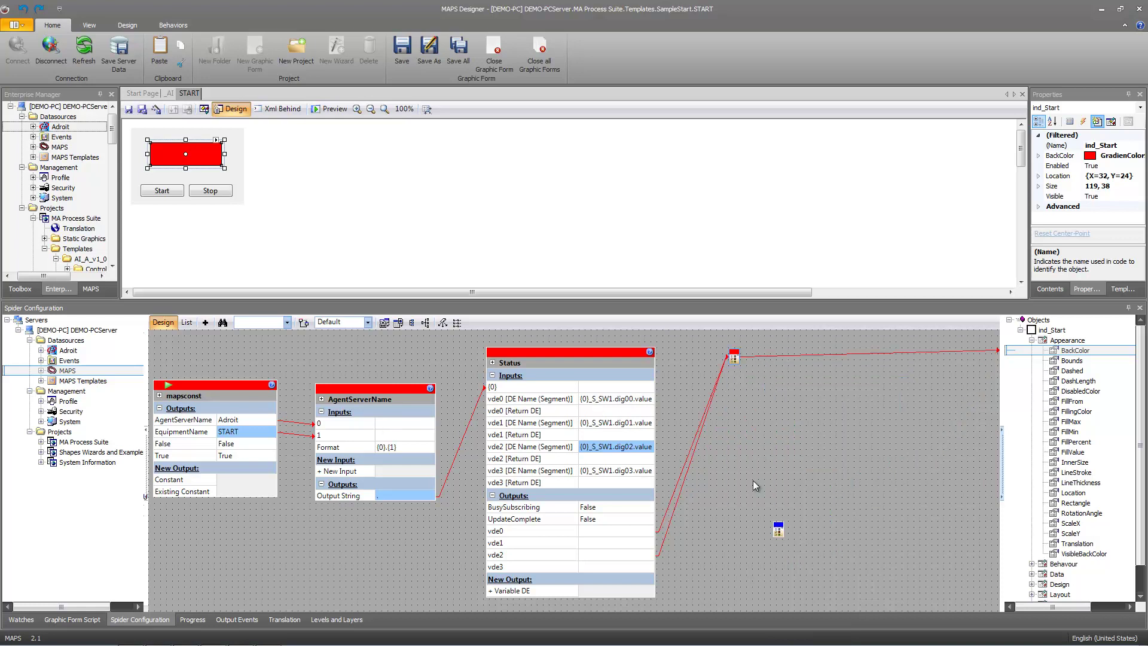
{"action": "left_click_drag", "start_coordinate": [787, 528], "coordinate": [785, 429]}
{"action": "double_click", "coordinate": [784, 430]}
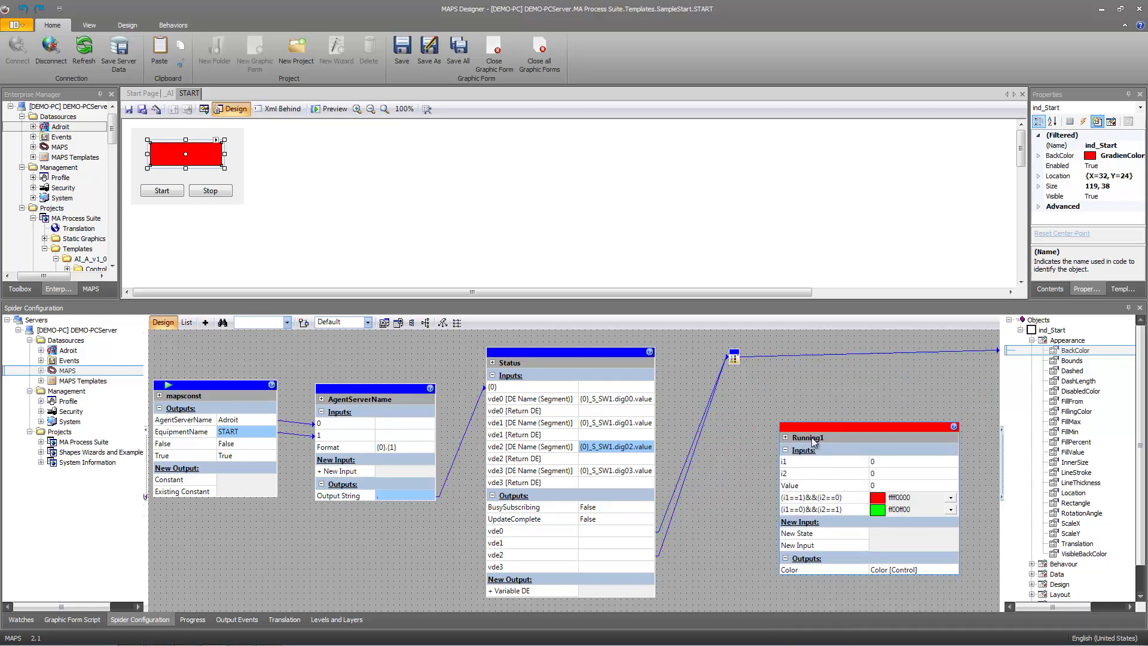
{"action": "left_click", "coordinate": [813, 436]}
{"action": "key", "text": "BackSpace"}
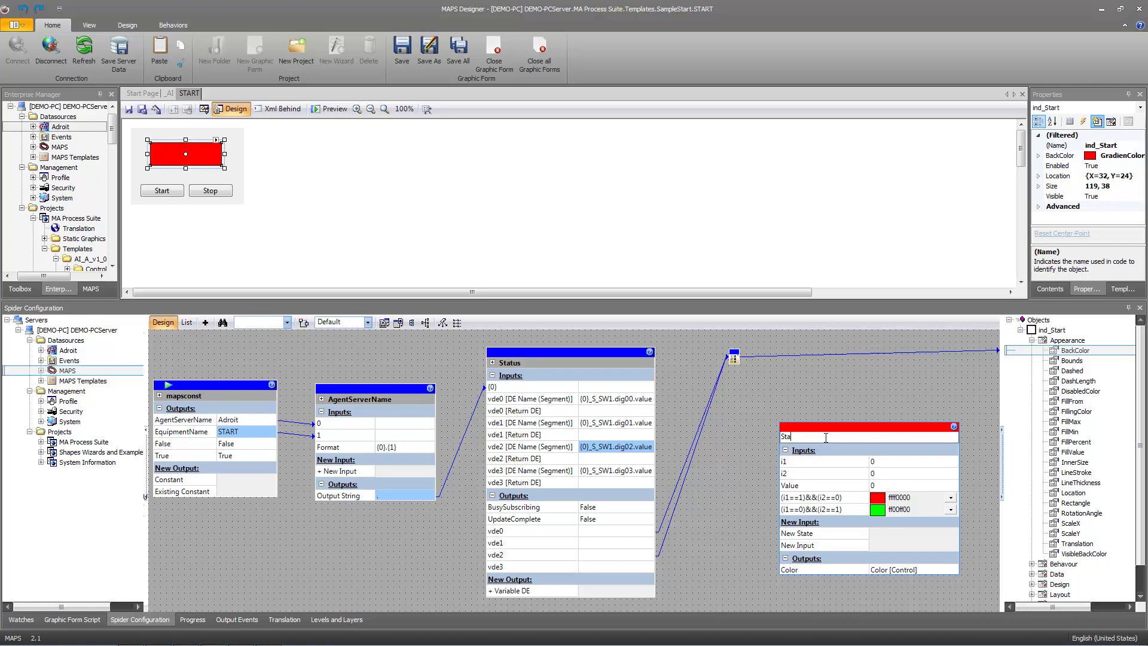
{"action": "left_click", "coordinate": [839, 413]}
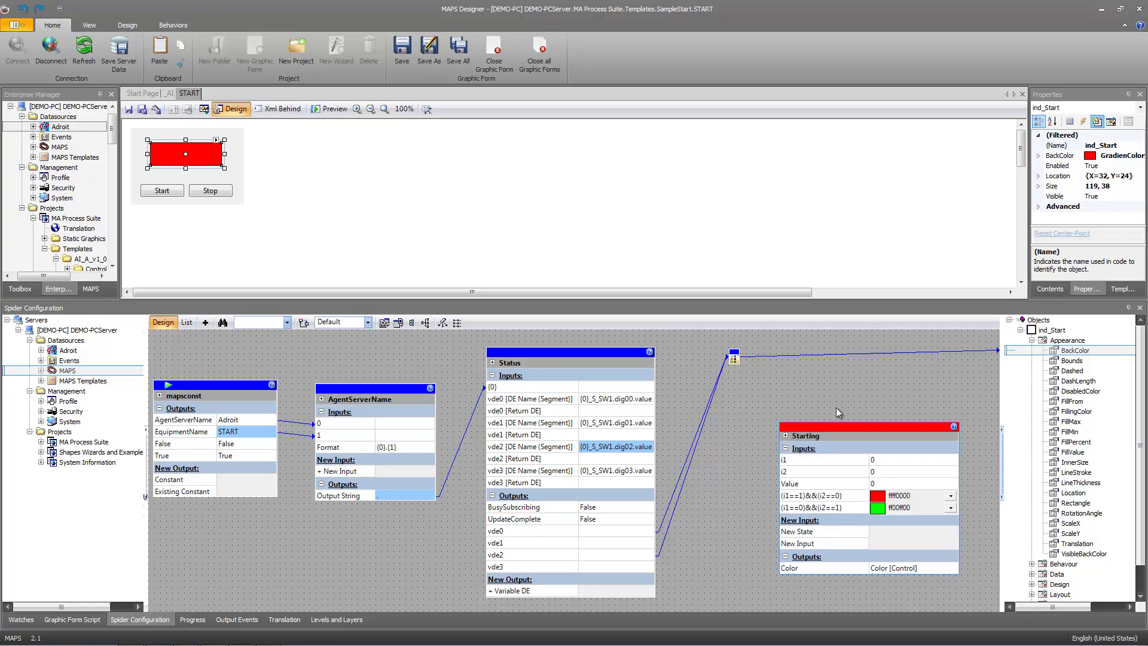
{"action": "left_click_drag", "start_coordinate": [831, 434], "coordinate": [812, 413]}
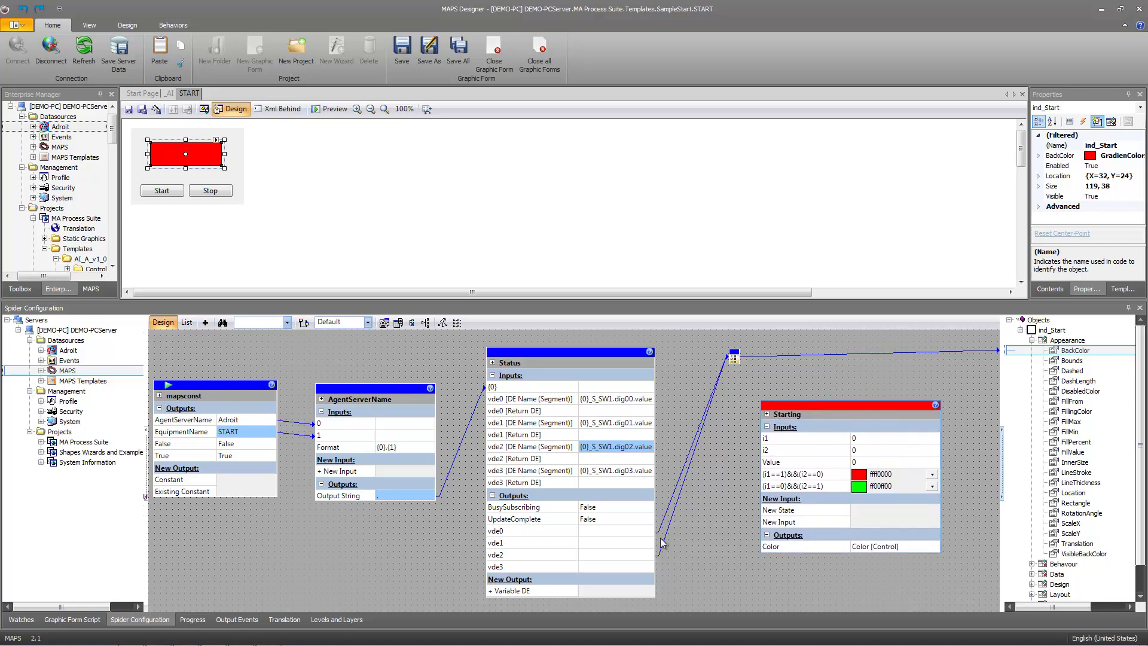
Step: Feed Status vde1/vde3 into Starting, colour its states green and red, and drive ind_Start LineStroke
{"action": "left_click_drag", "start_coordinate": [643, 546], "coordinate": [769, 442]}
{"action": "left_click_drag", "start_coordinate": [643, 569], "coordinate": [765, 452]}
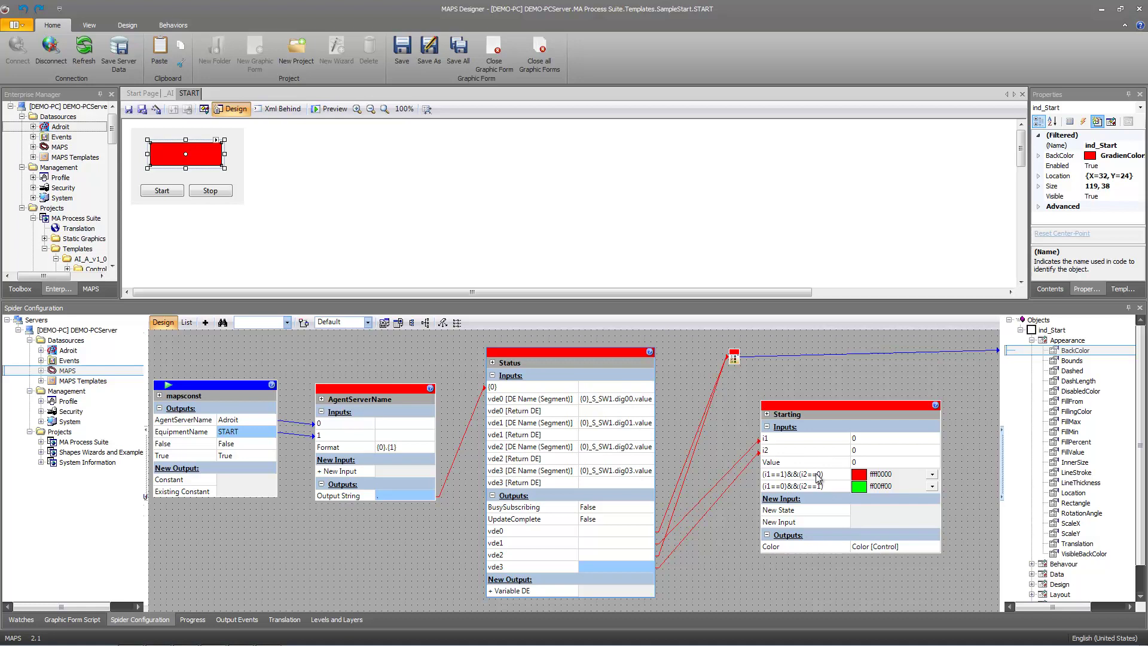
{"action": "left_click", "coordinate": [932, 474]}
{"action": "left_click", "coordinate": [918, 532]}
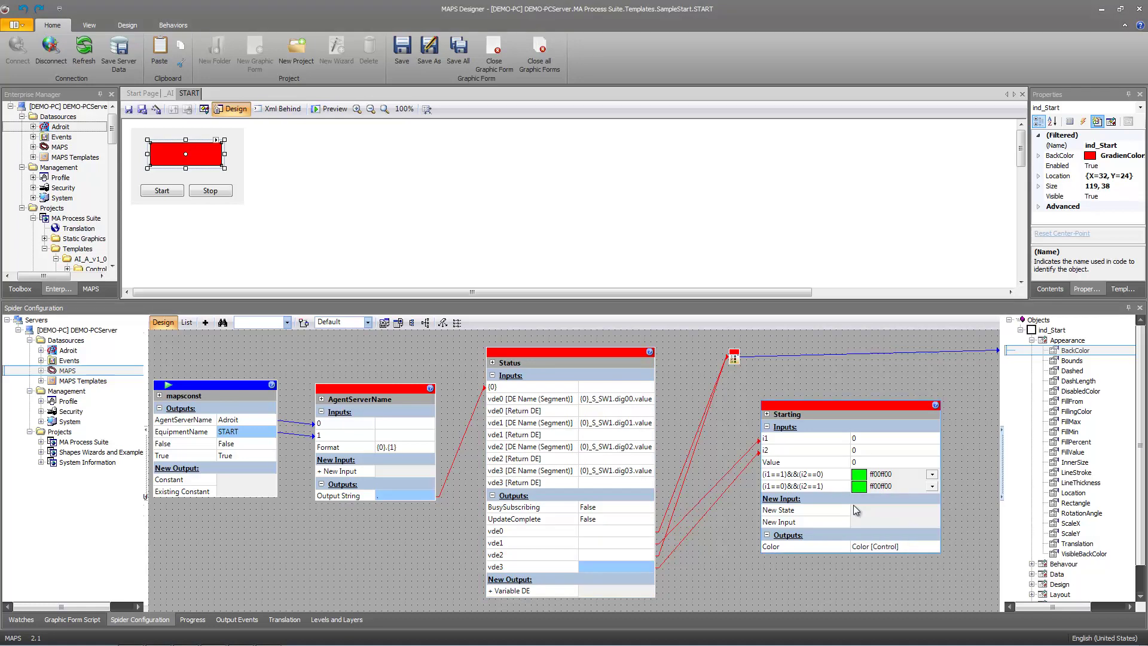
{"action": "left_click", "coordinate": [932, 486]}
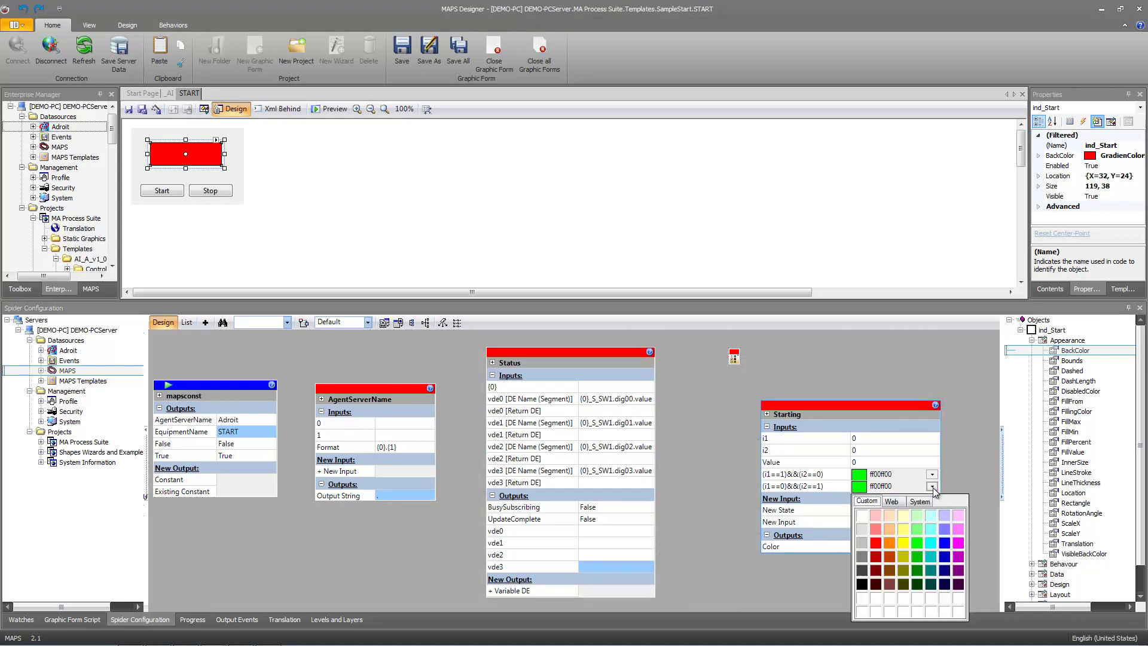
{"action": "left_click", "coordinate": [879, 550]}
{"action": "left_click_drag", "start_coordinate": [919, 553], "coordinate": [1069, 477]}
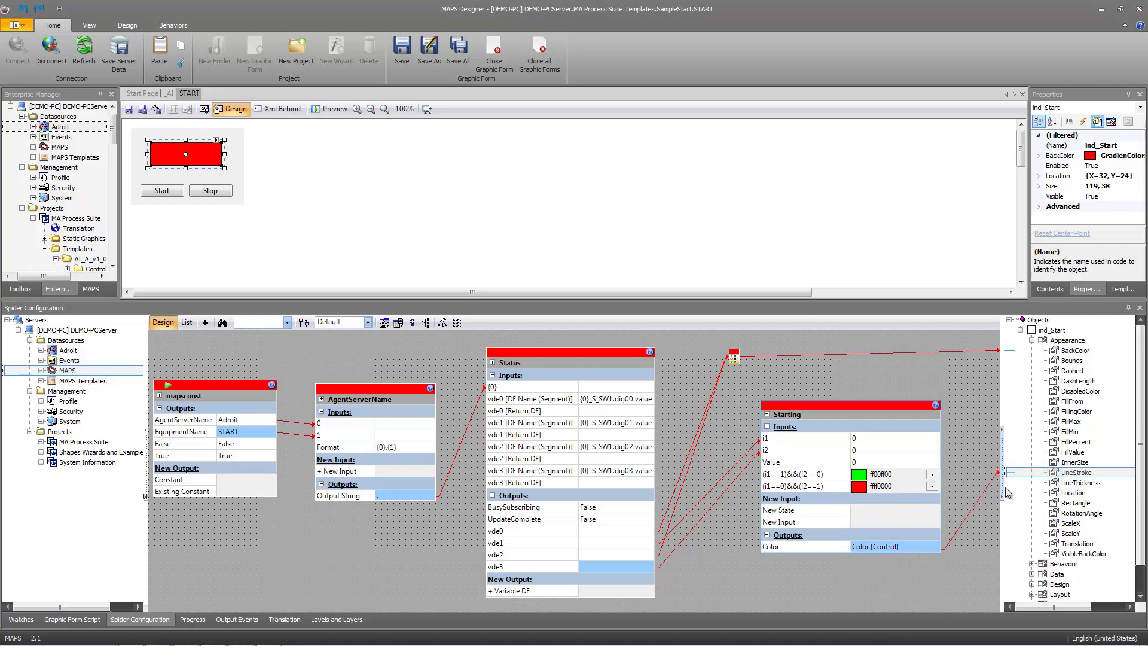
Step: Place an Advanced Variable Data spider named Control, fed by AgentServerName into {0}
{"action": "double_click", "coordinate": [813, 404]}
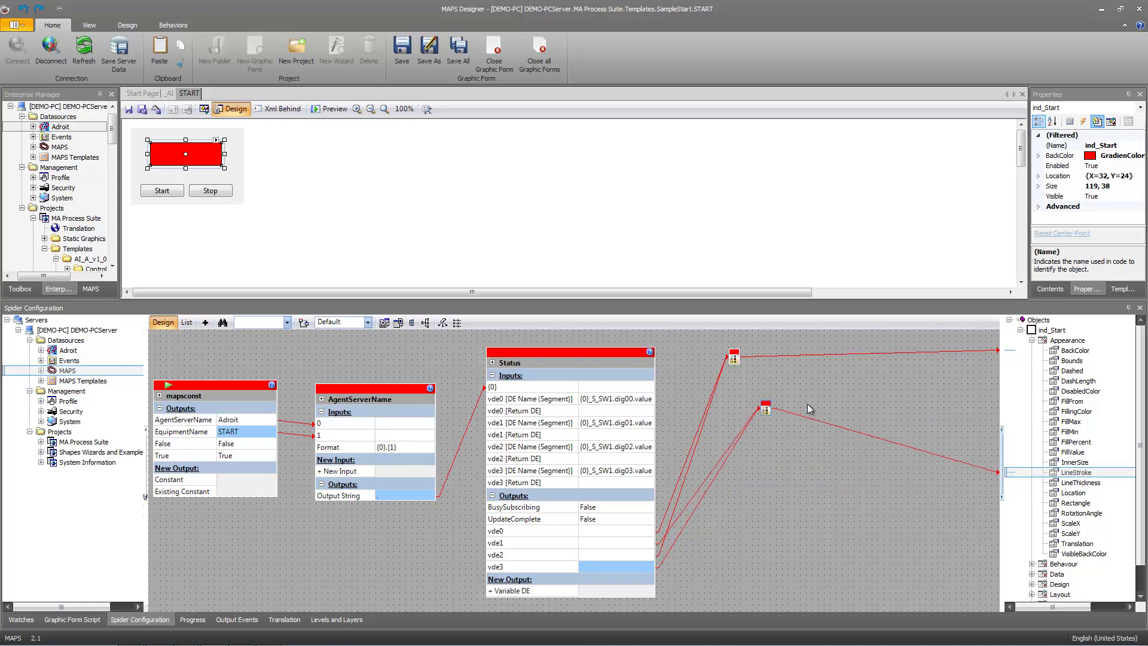
{"action": "double_click", "coordinate": [611, 353]}
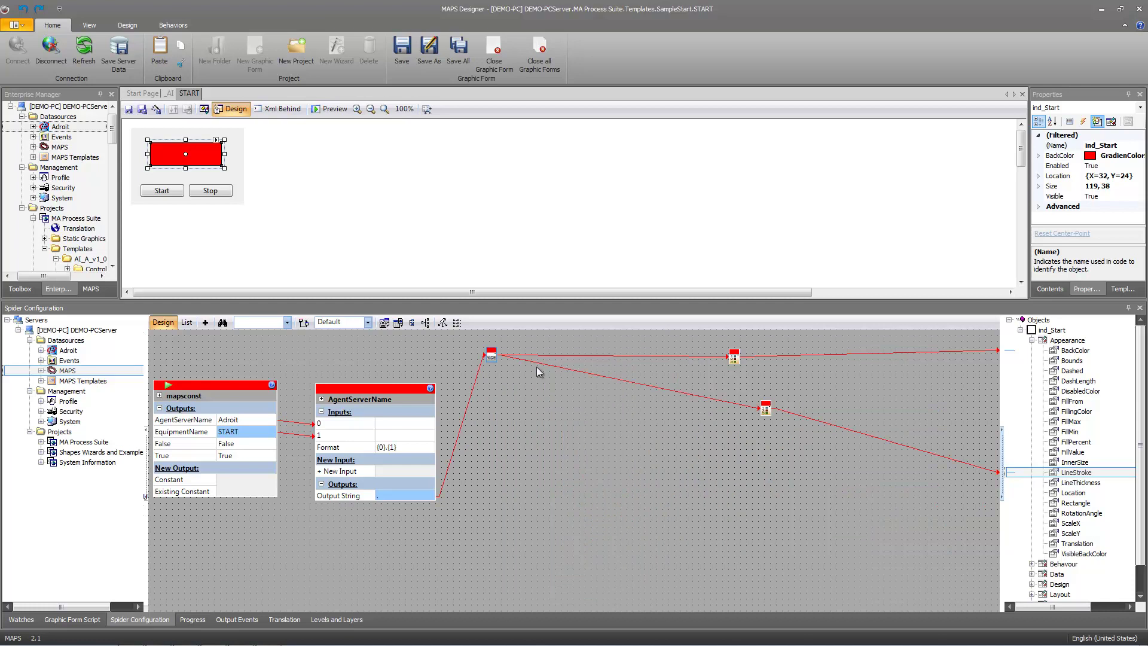
{"action": "double_click", "coordinate": [399, 386]}
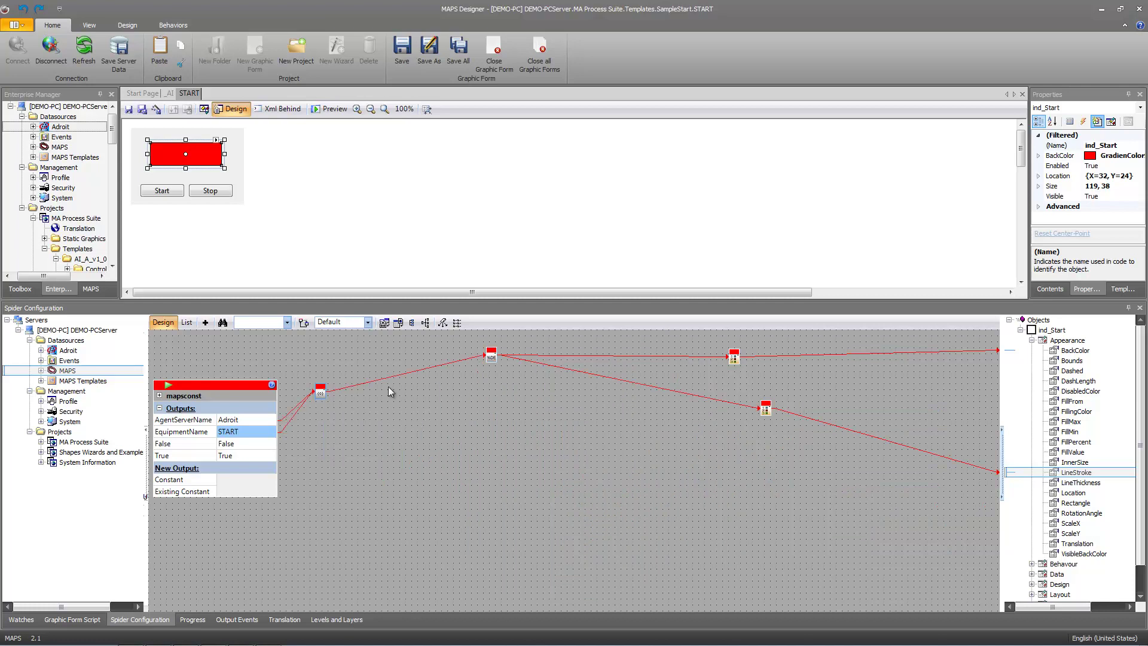
{"action": "double_click", "coordinate": [320, 390]}
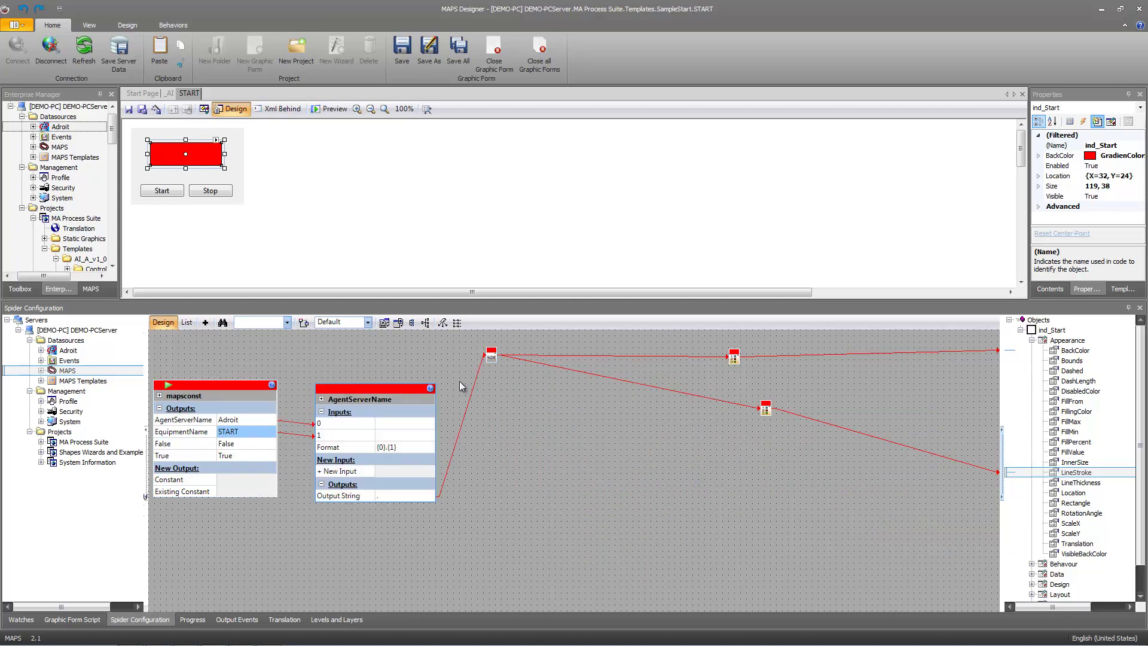
{"action": "left_click", "coordinate": [206, 323]}
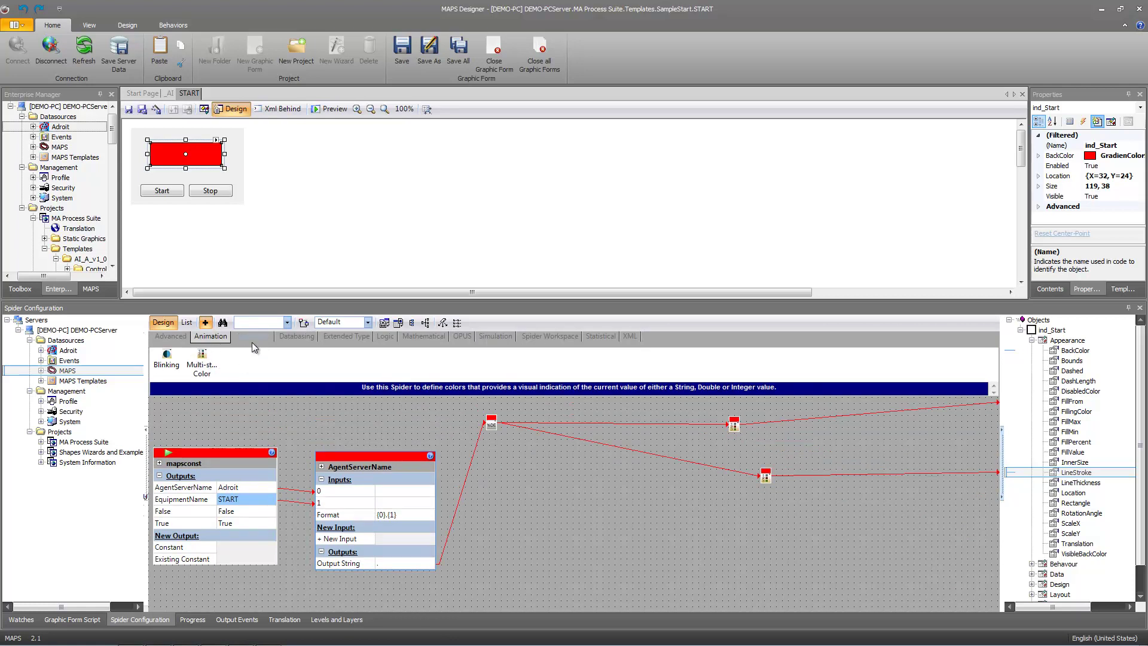
{"action": "left_click", "coordinate": [171, 336]}
{"action": "left_click_drag", "start_coordinate": [202, 359], "coordinate": [583, 465]}
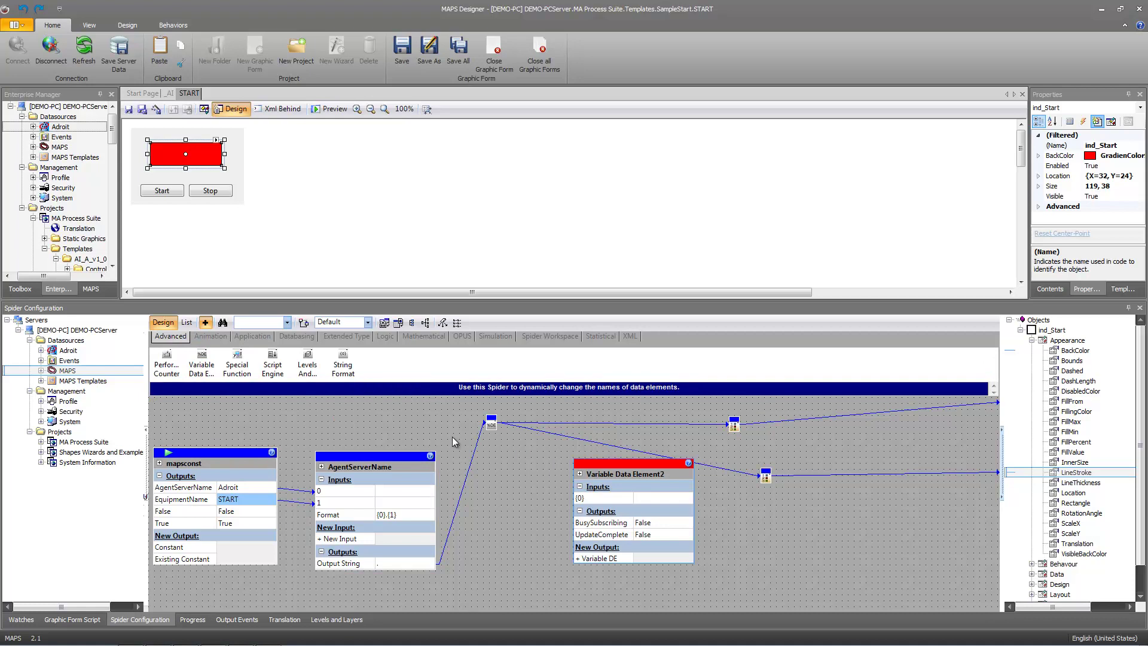
{"action": "left_click", "coordinate": [206, 323]}
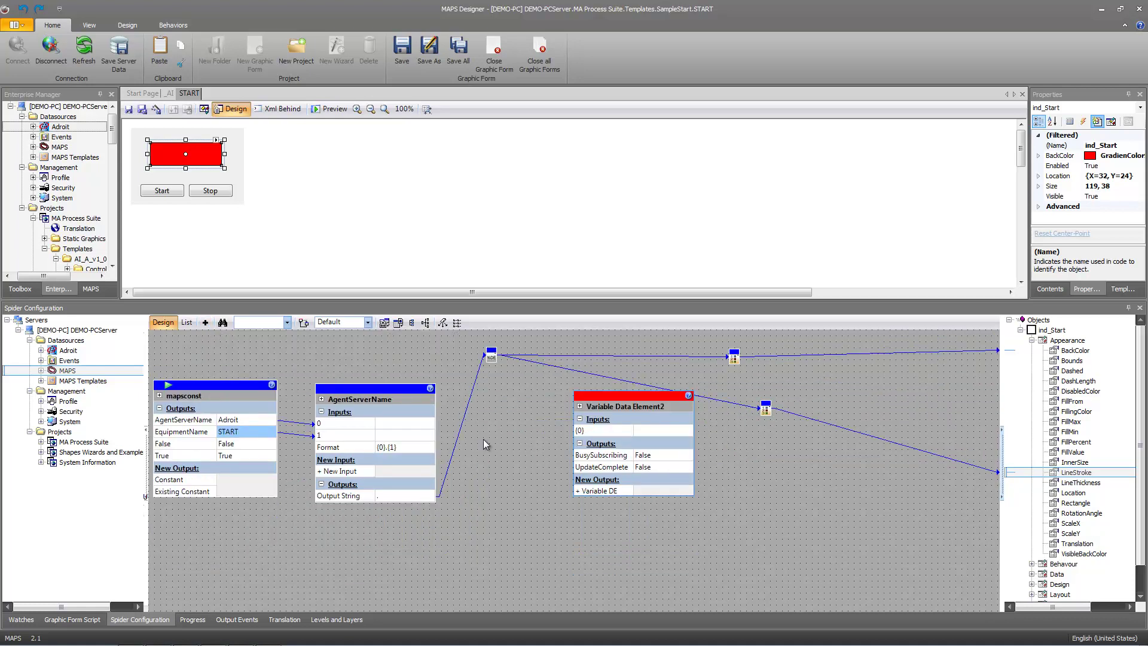
{"action": "double_click", "coordinate": [613, 405]}
{"action": "type", "text": "Control"}
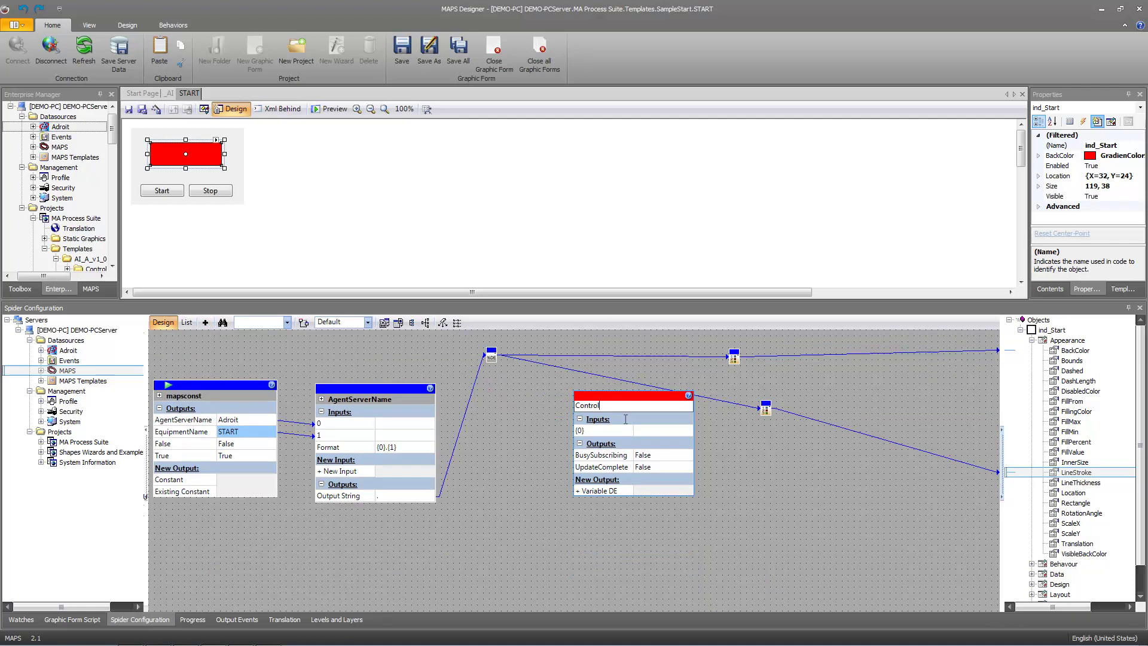
{"action": "key", "text": "Return"}
{"action": "left_click_drag", "start_coordinate": [406, 499], "coordinate": [598, 429]}
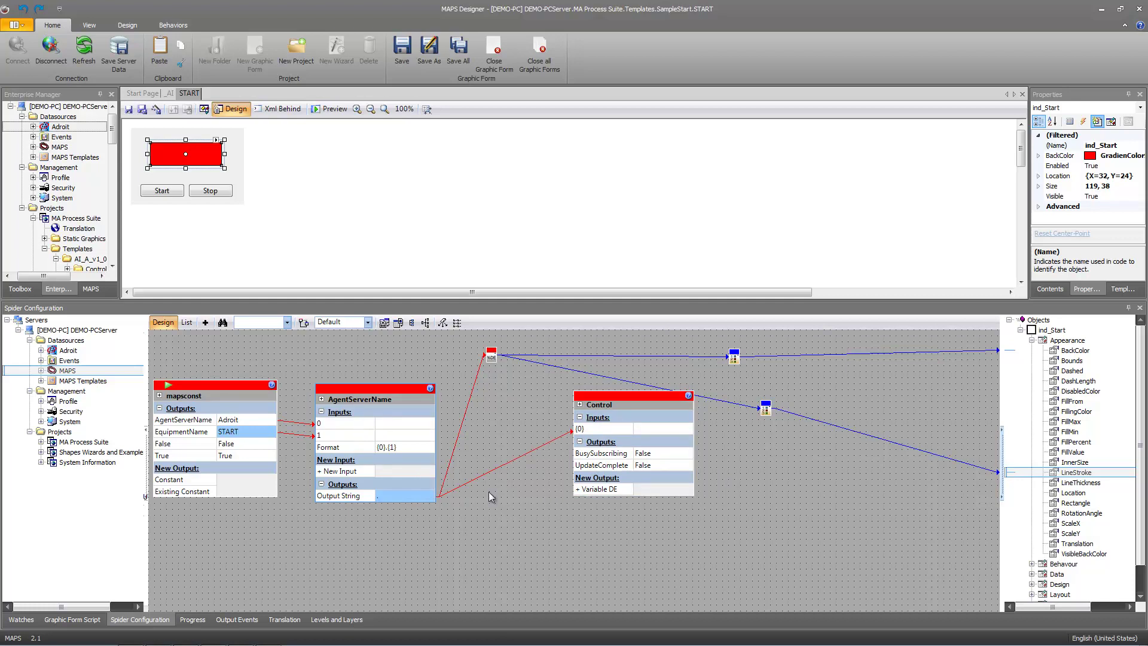
Step: Add data elements {0}_S_CW1.dig00.value and {0}_S_CW1.dig01.value to Control
{"action": "left_click", "coordinate": [592, 490]}
{"action": "left_click", "coordinate": [674, 442]}
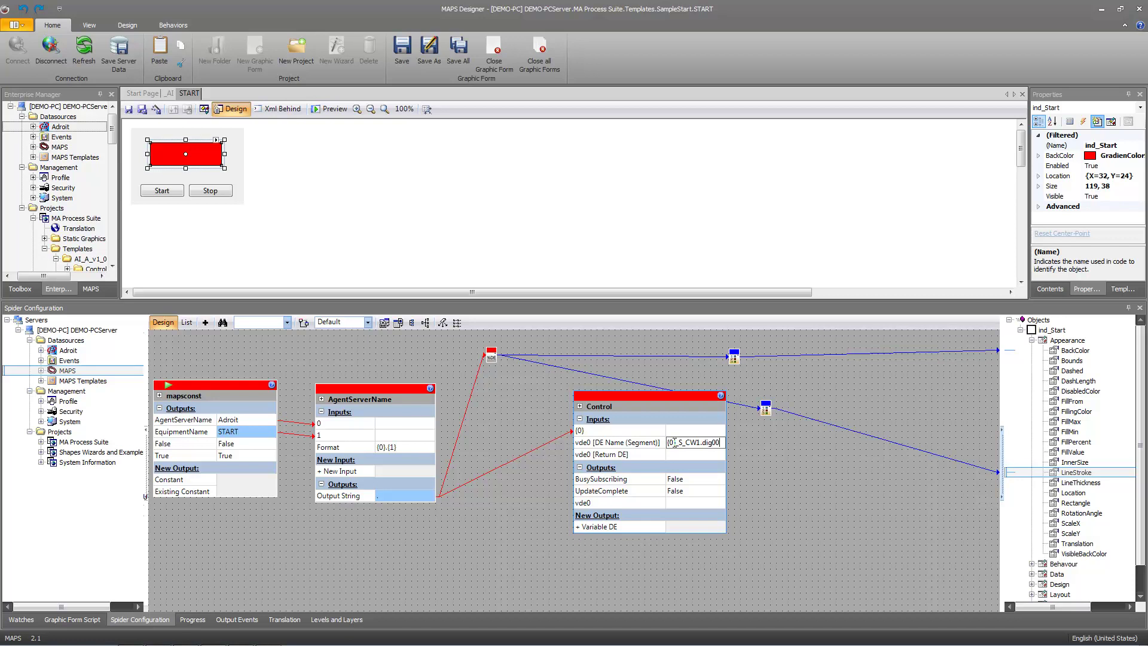
{"action": "type", "text": "alue"}
{"action": "key", "text": "Return"}
{"action": "left_click", "coordinate": [578, 406]}
{"action": "left_click", "coordinate": [578, 398]}
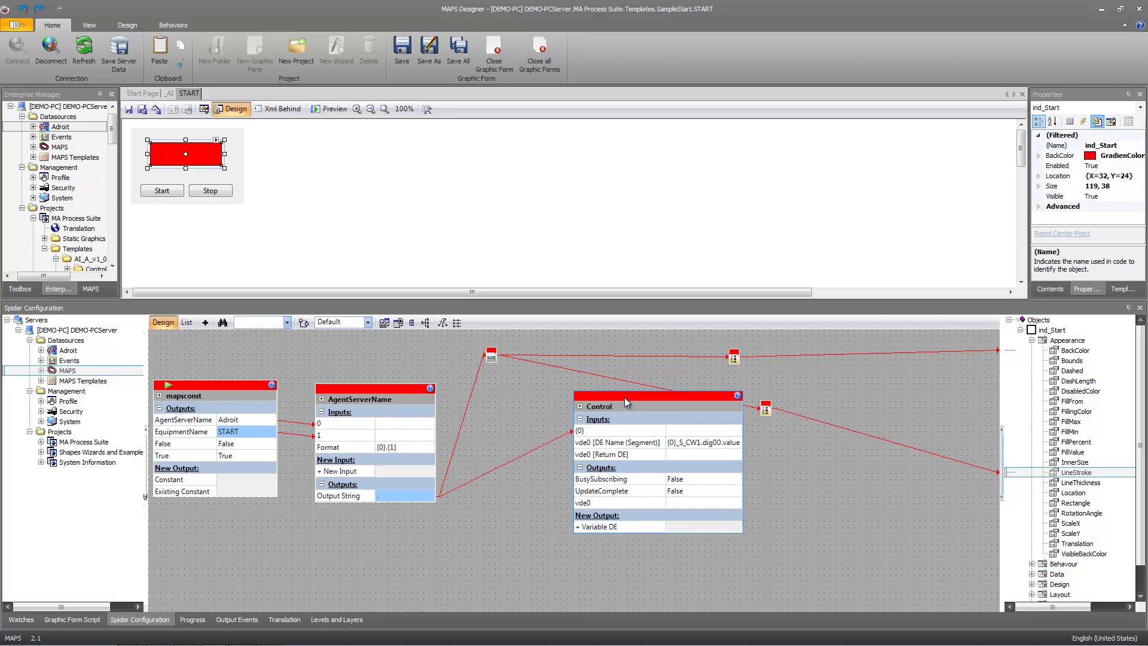
{"action": "left_click", "coordinate": [683, 446]}
{"action": "left_click", "coordinate": [688, 445]}
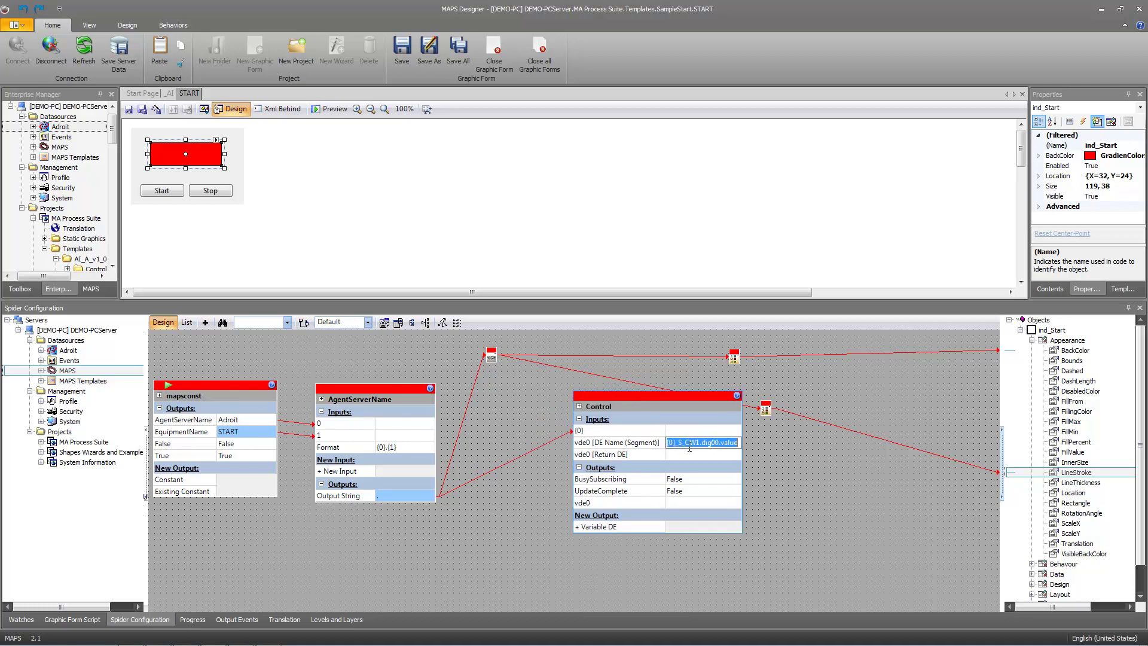
{"action": "left_click", "coordinate": [609, 527]}
{"action": "left_click", "coordinate": [705, 466]}
{"action": "left_click", "coordinate": [710, 467]}
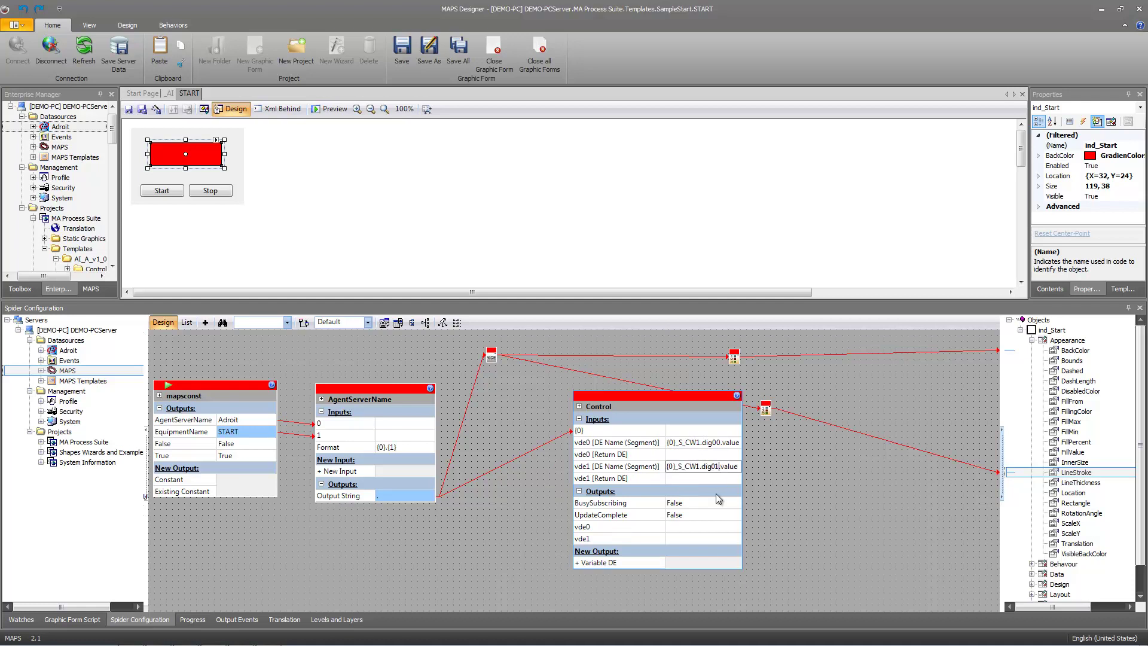
{"action": "key", "text": "Return"}
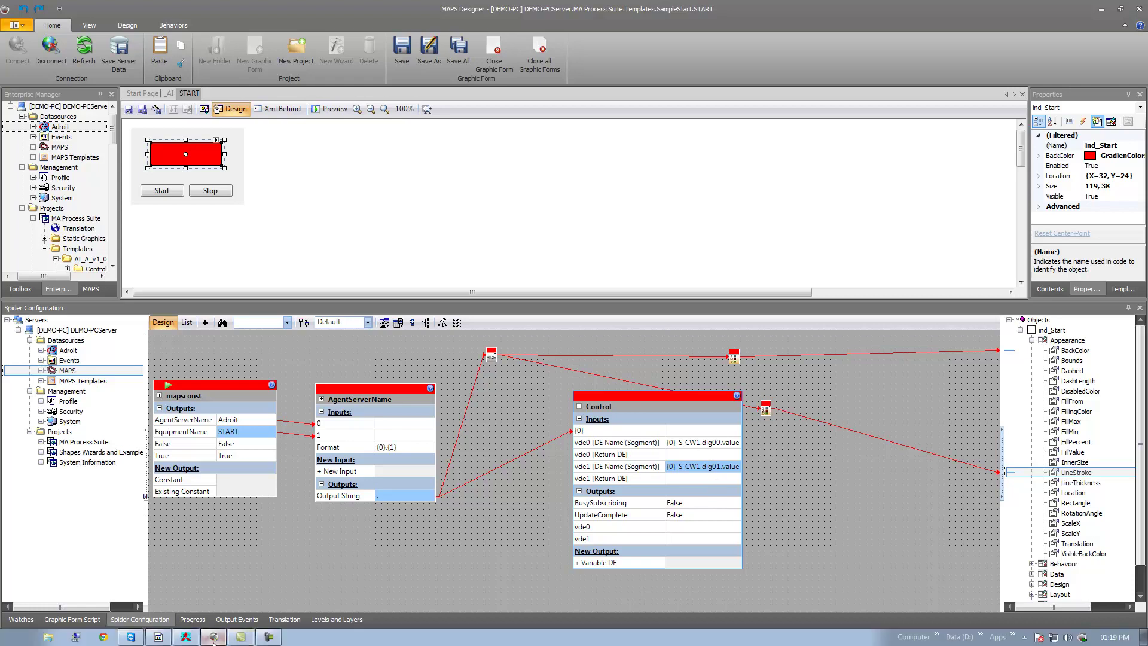
Step: Check the S_CW1_1_STOP_CMD variable in the GX IEC Developer variable table
{"action": "left_click", "coordinate": [214, 638]}
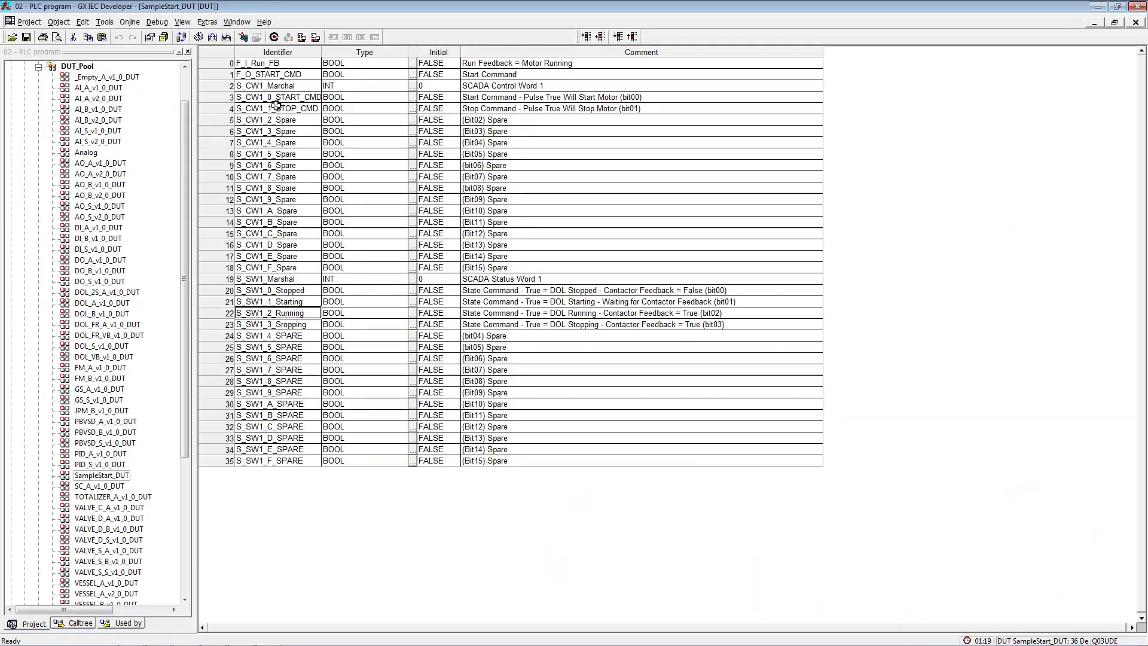
{"action": "left_click", "coordinate": [277, 110]}
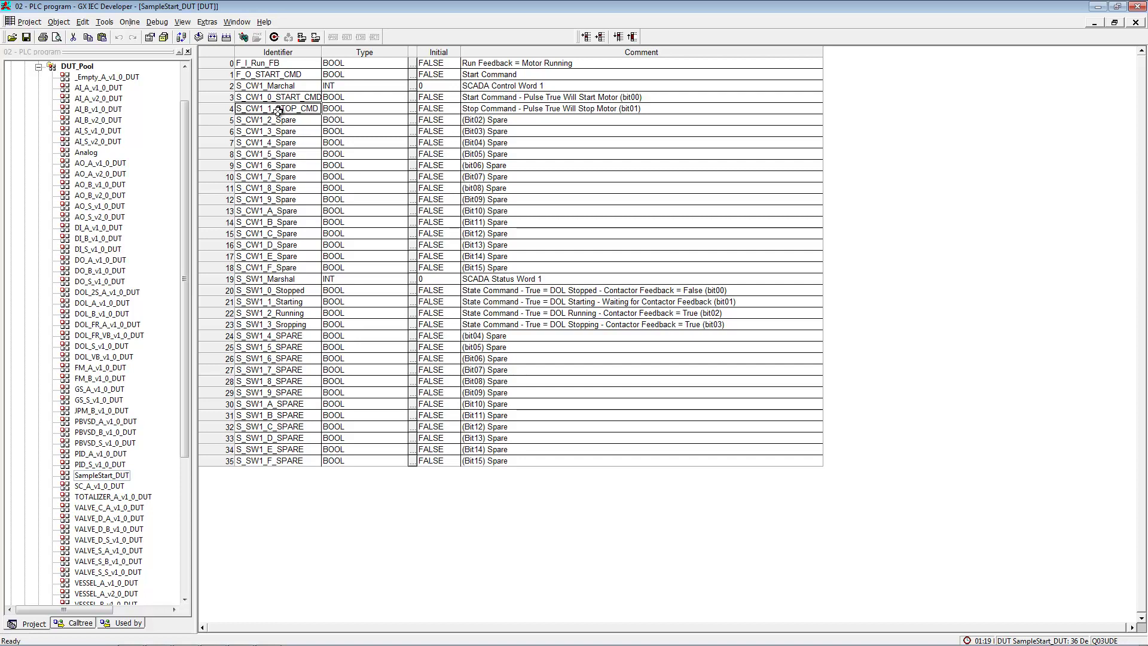
{"action": "mouse_move", "coordinate": [347, 642]}
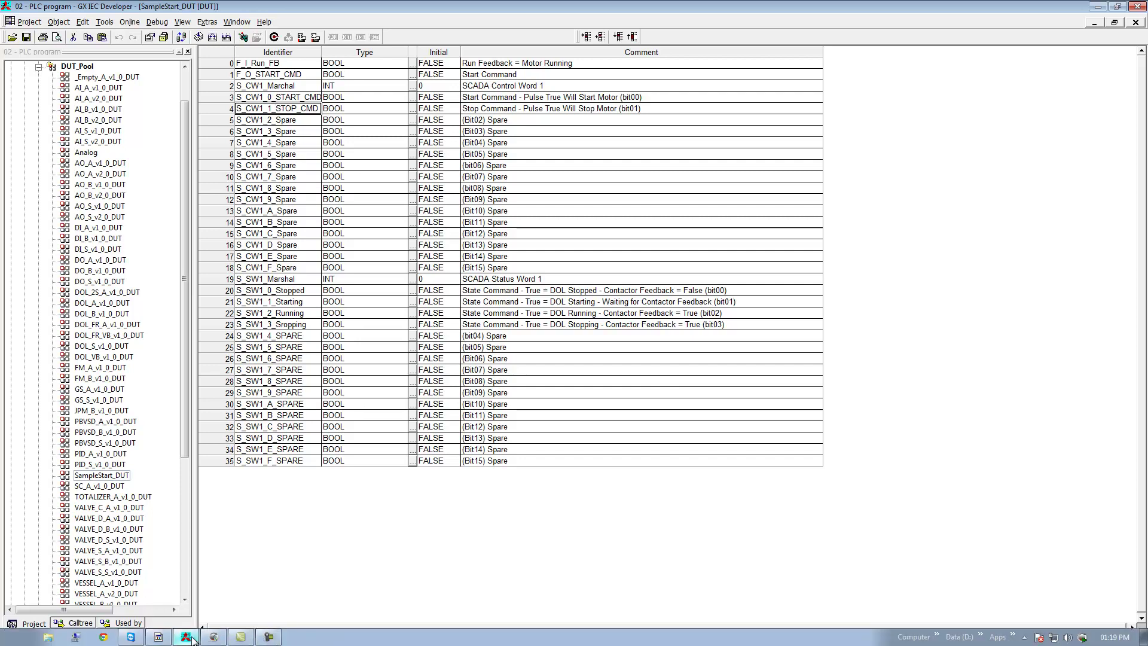
Step: Place an Operator Action spider set to Set Boolean True and name it Start
{"action": "left_click", "coordinate": [213, 637]}
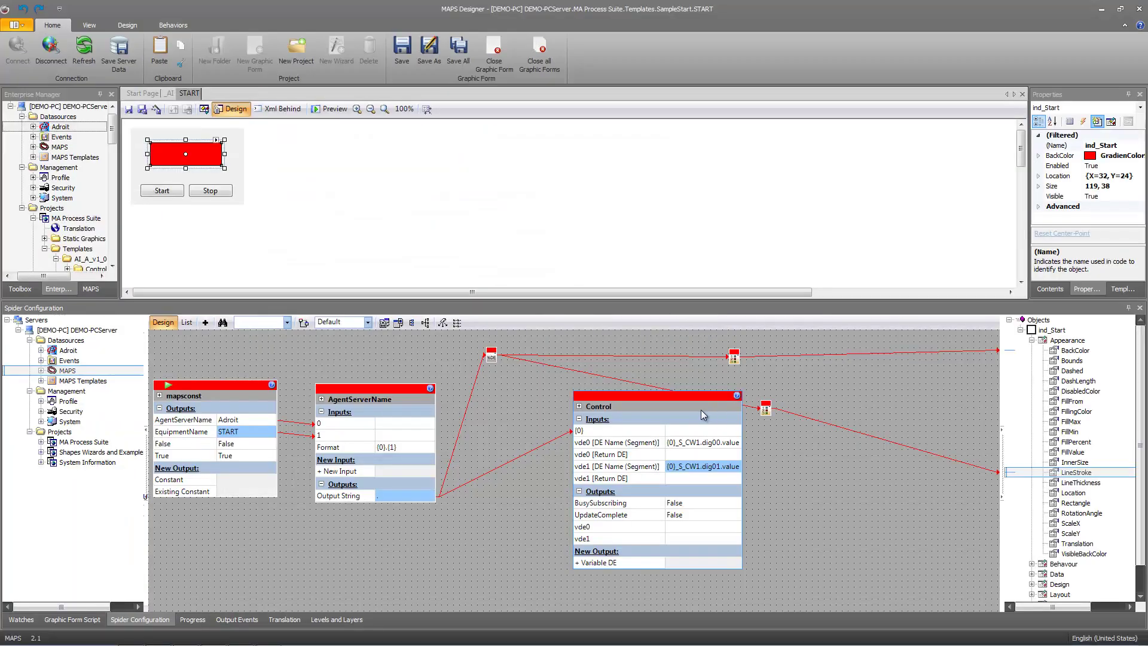
{"action": "double_click", "coordinate": [607, 399]}
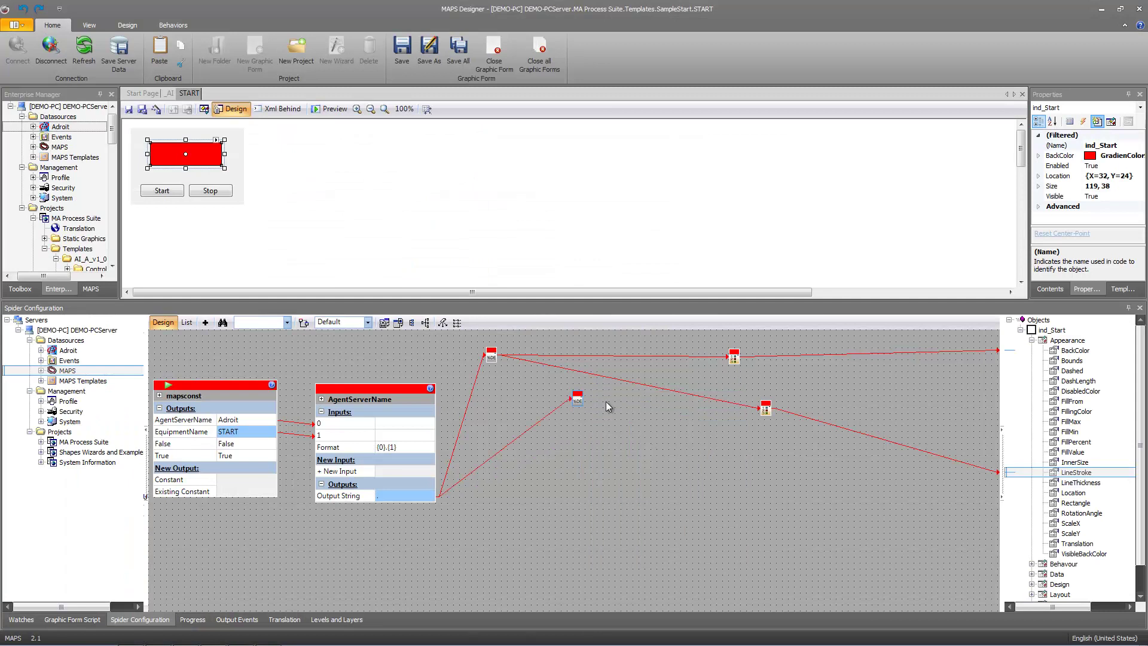
{"action": "left_click_drag", "start_coordinate": [577, 398], "coordinate": [505, 399]}
{"action": "left_click", "coordinate": [205, 322]}
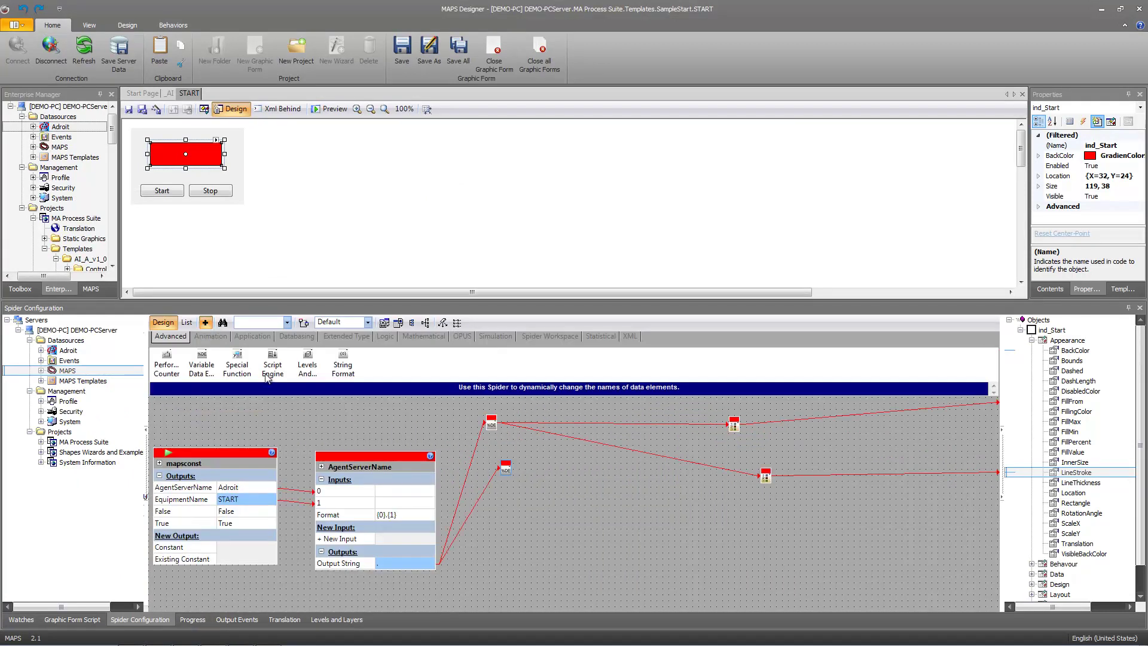
{"action": "left_click", "coordinate": [421, 336]}
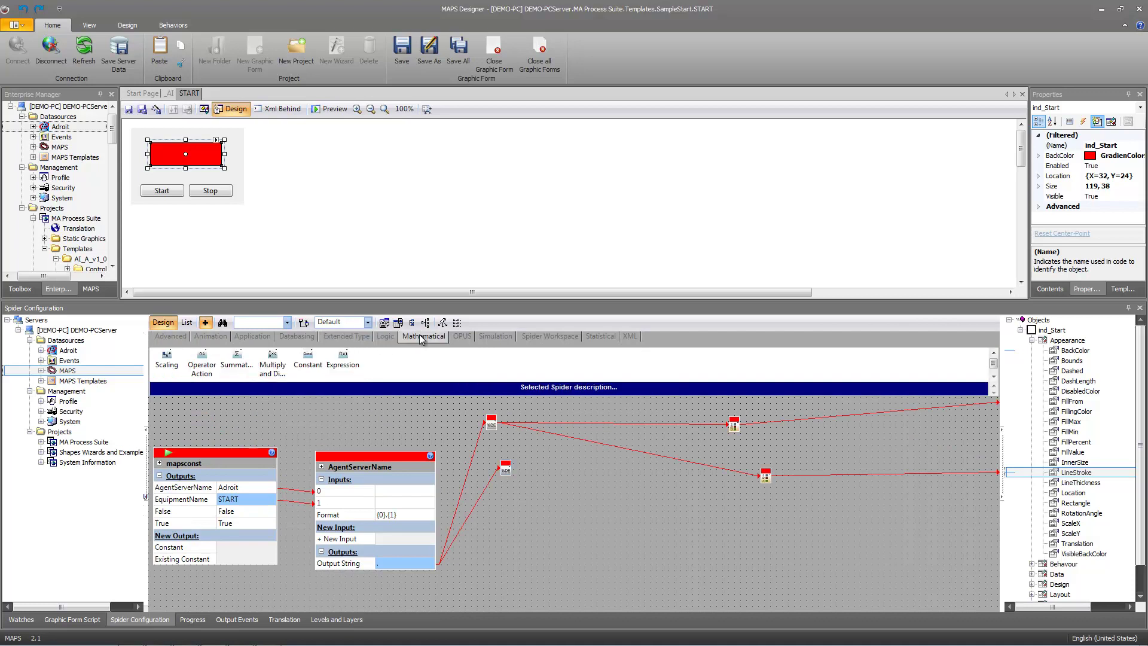
{"action": "left_click_drag", "start_coordinate": [202, 362], "coordinate": [656, 440]}
{"action": "left_click", "coordinate": [725, 476]}
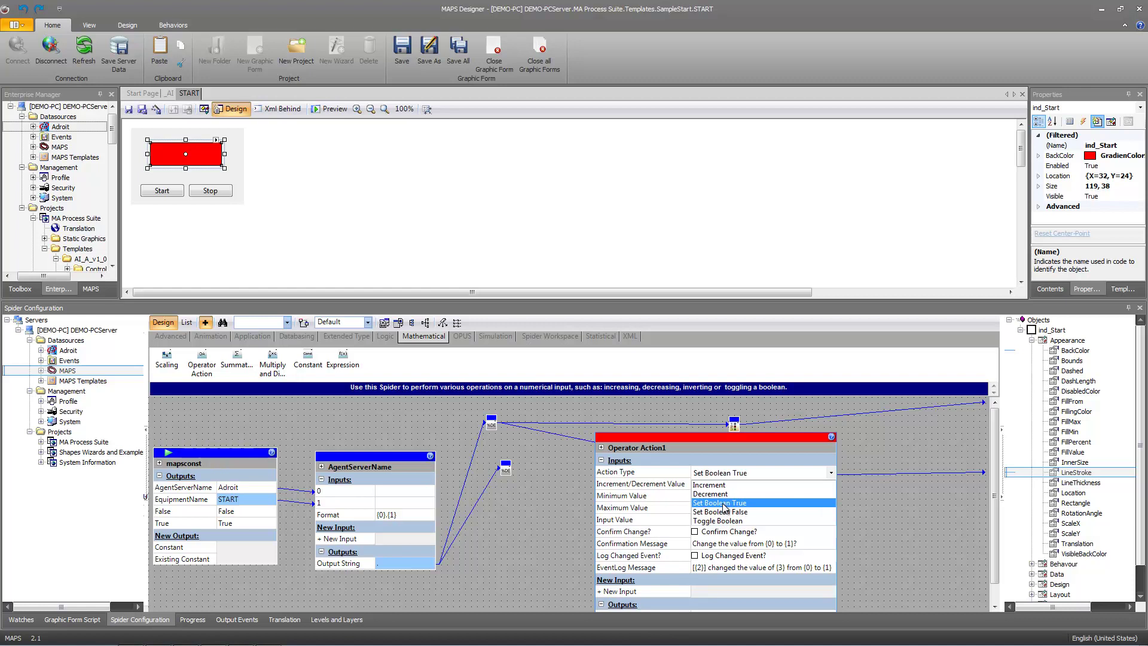
{"action": "left_click", "coordinate": [724, 503]}
{"action": "left_click_drag", "start_coordinate": [691, 437], "coordinate": [691, 430]}
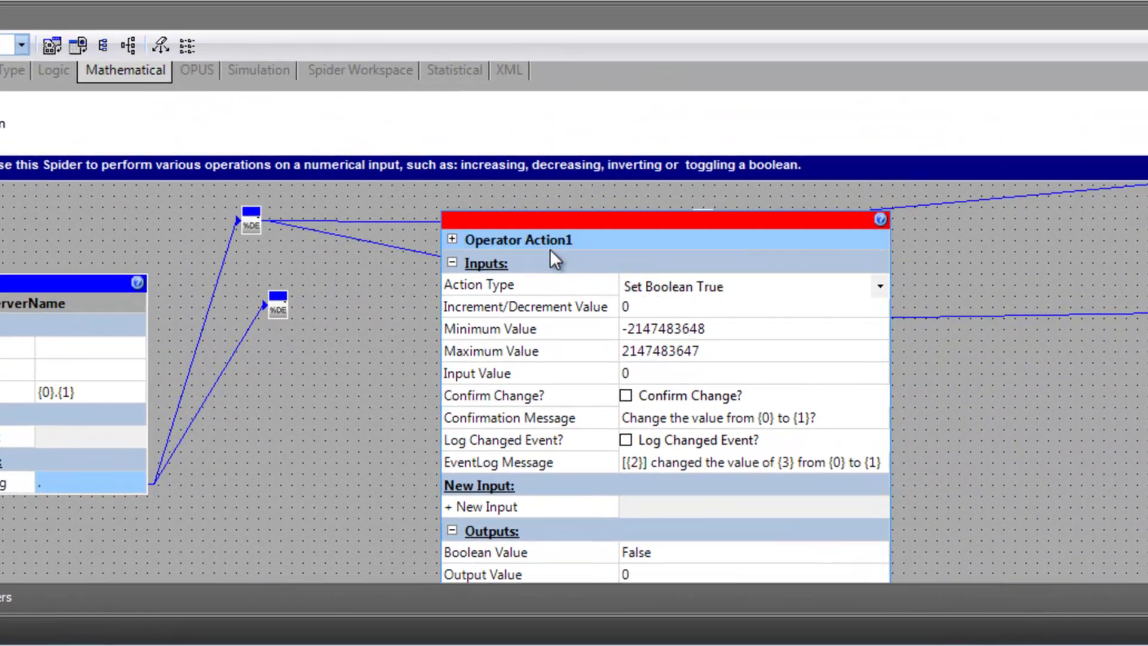
{"action": "double_click", "coordinate": [656, 442]}
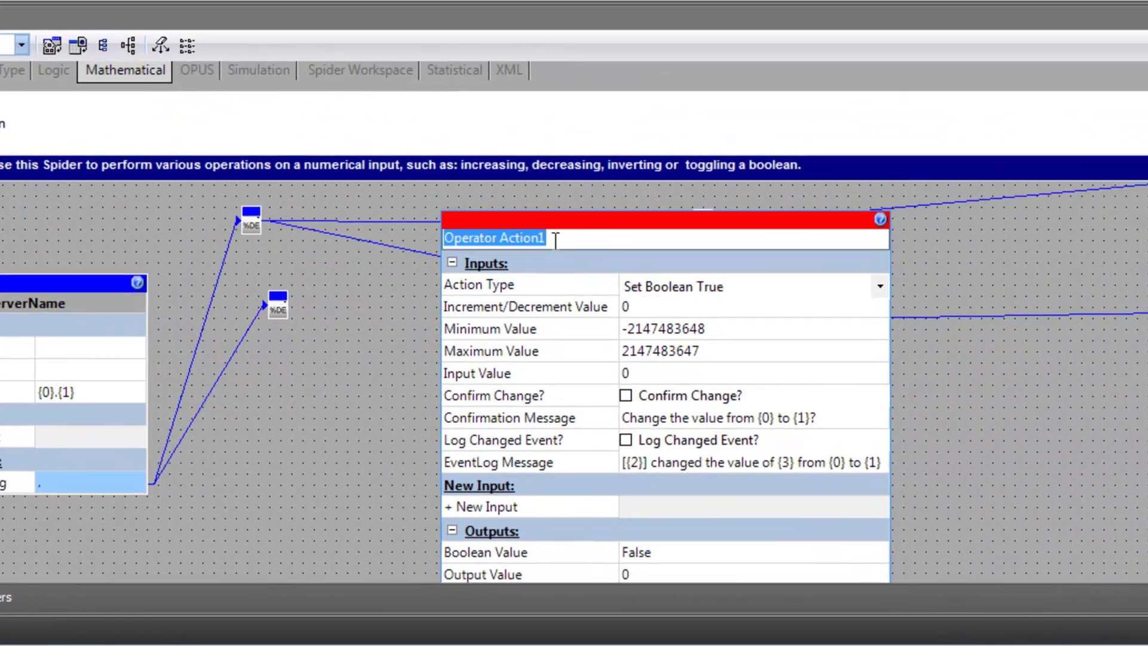
{"action": "type", "text": "Start"}
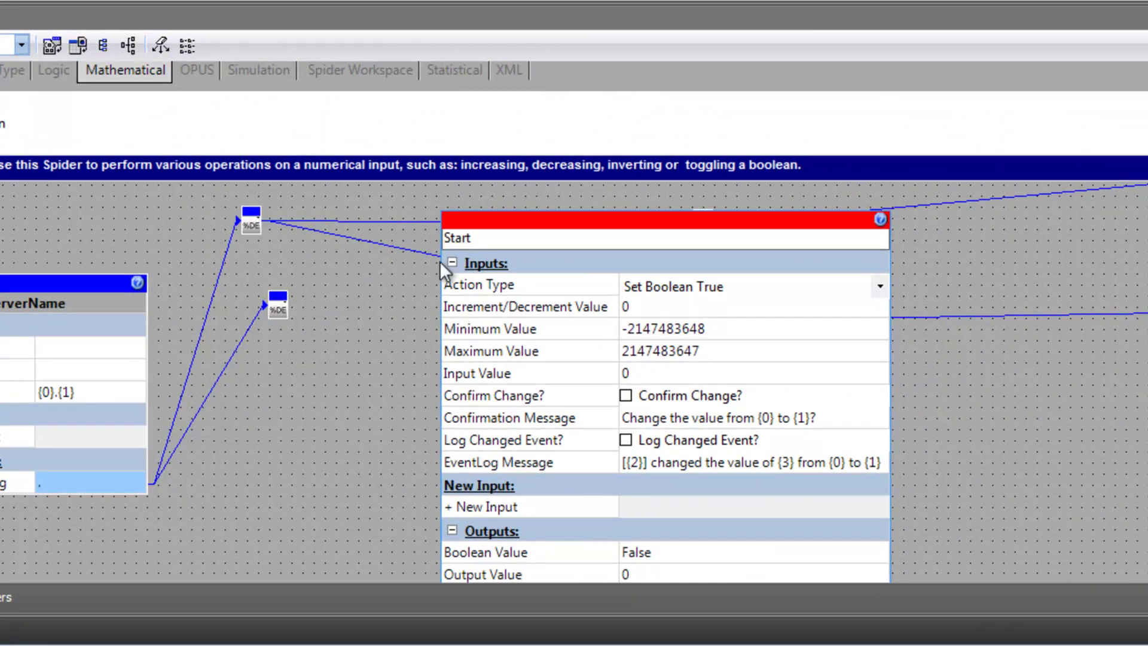
{"action": "key", "text": "Return"}
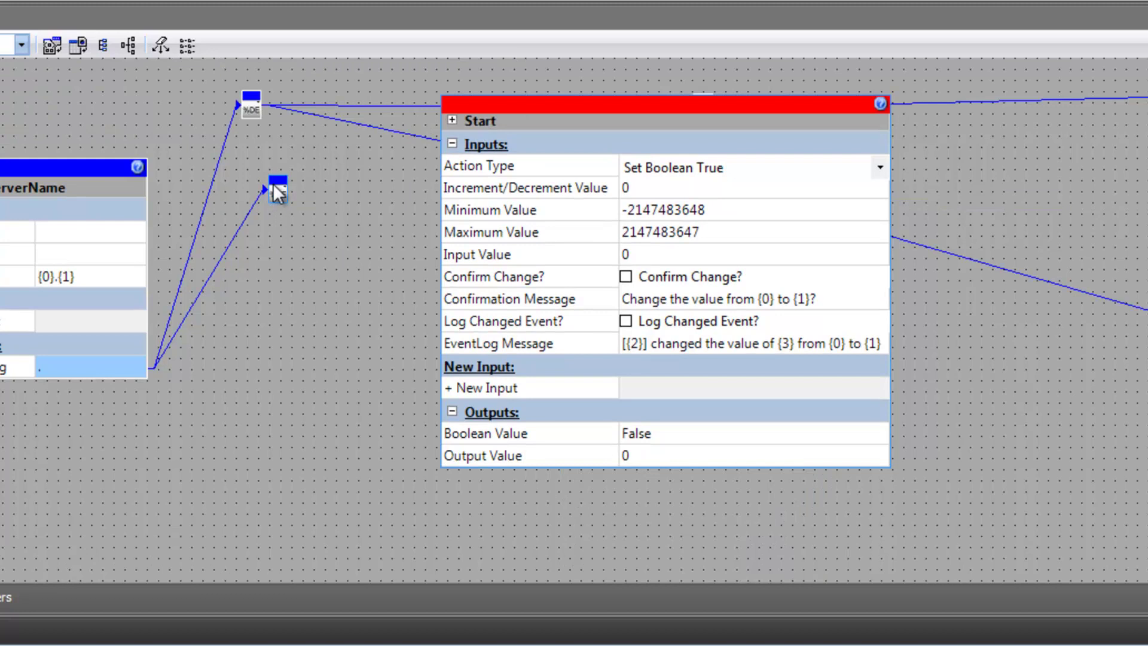
Step: Link Control's vde0 output to Start's Input Value, and Start's Output Value to vde0 Return DE
{"action": "left_click_drag", "start_coordinate": [88, 167], "coordinate": [3, 59]}
{"action": "left_click_drag", "start_coordinate": [274, 179], "coordinate": [54, 178]}
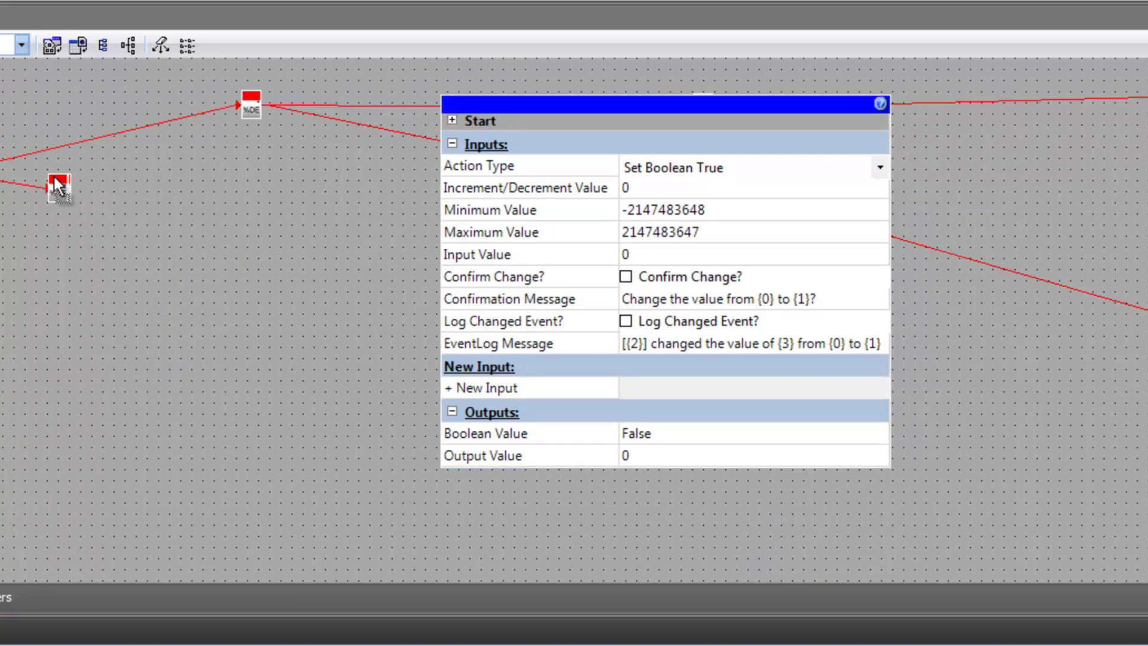
{"action": "mouse_move", "coordinate": [58, 185]}
{"action": "left_click_drag", "start_coordinate": [272, 429], "coordinate": [449, 256]}
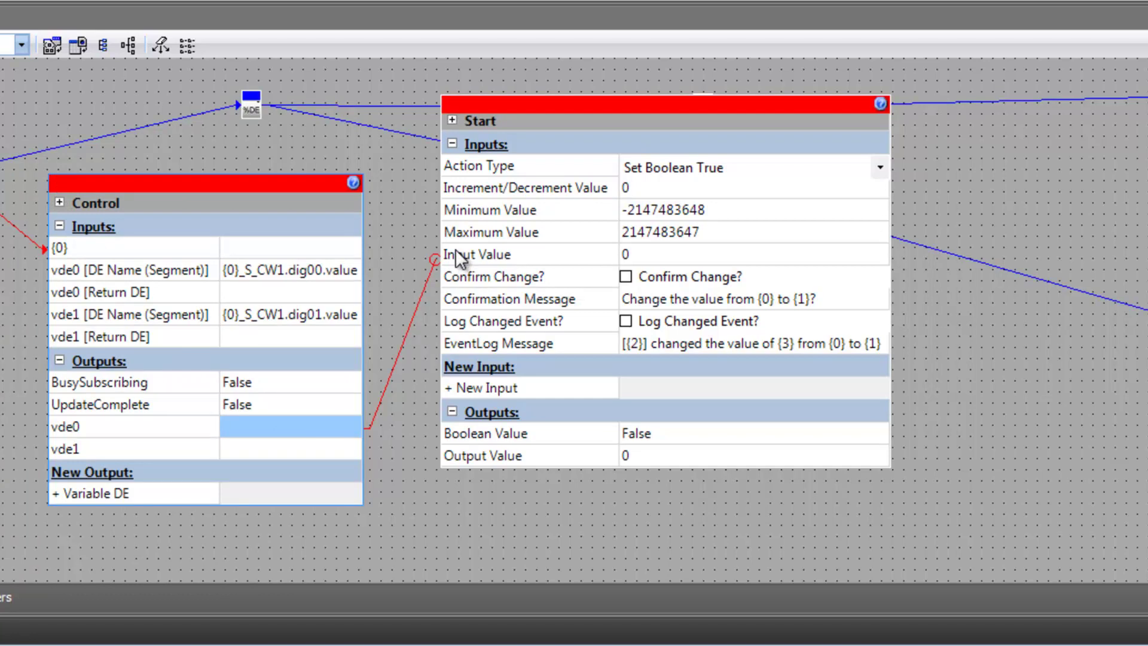
{"action": "left_click_drag", "start_coordinate": [474, 448], "coordinate": [332, 289]}
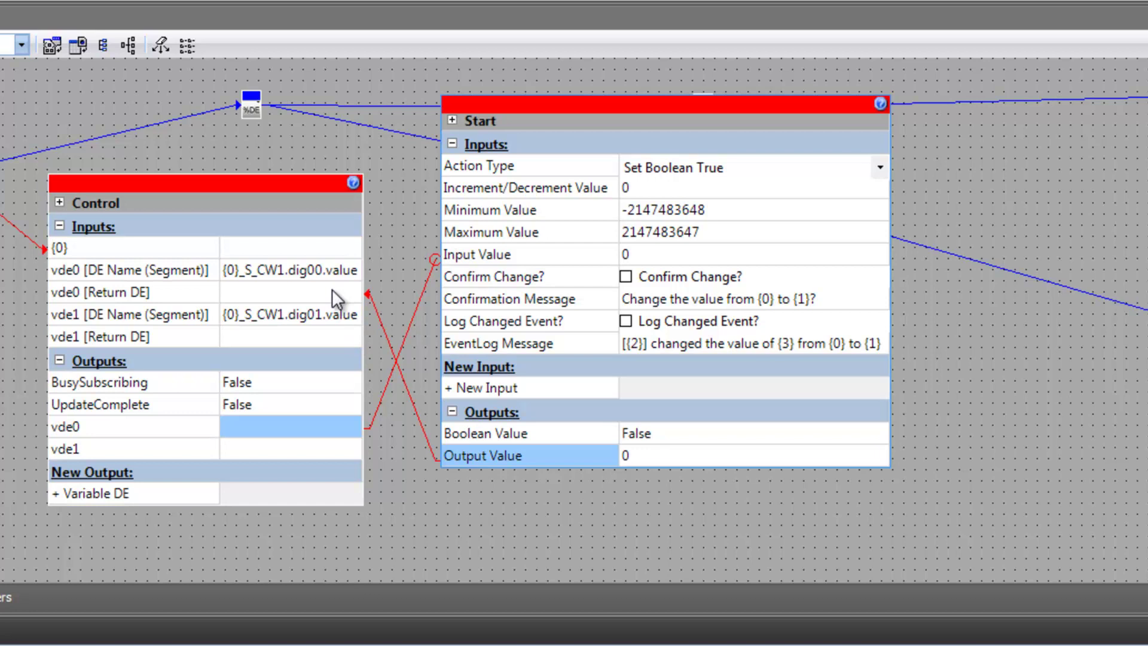
Step: Make Start trigger from btnStart's event, then collapse it to a small node
{"action": "right_click", "coordinate": [522, 110]}
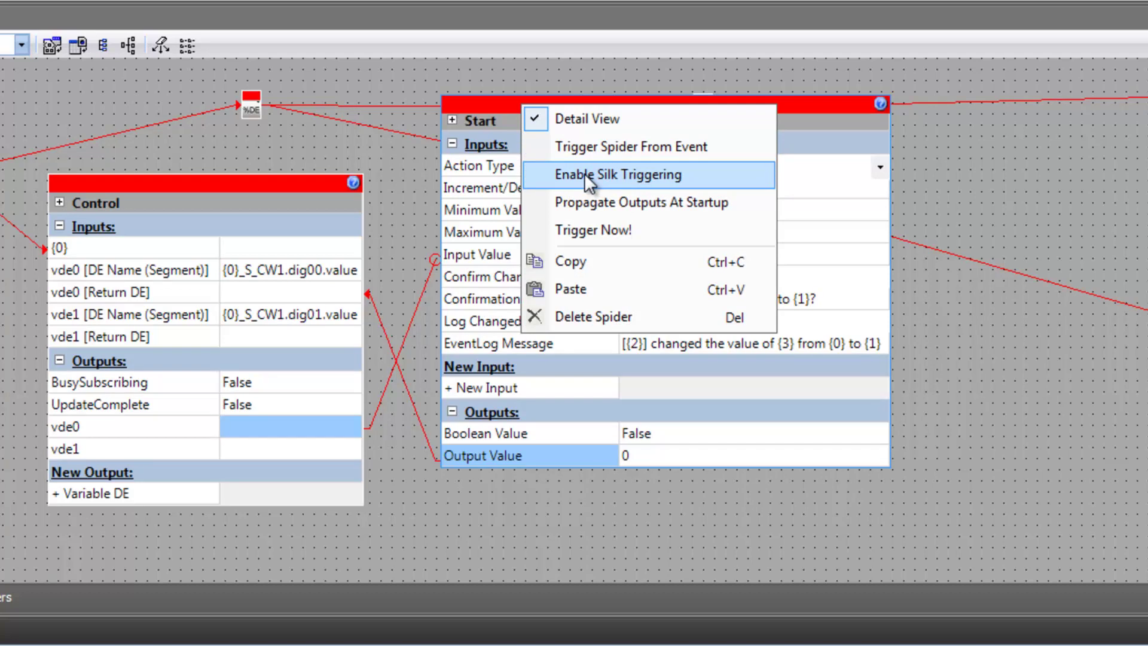
{"action": "left_click", "coordinate": [600, 151]}
{"action": "left_click", "coordinate": [700, 507]}
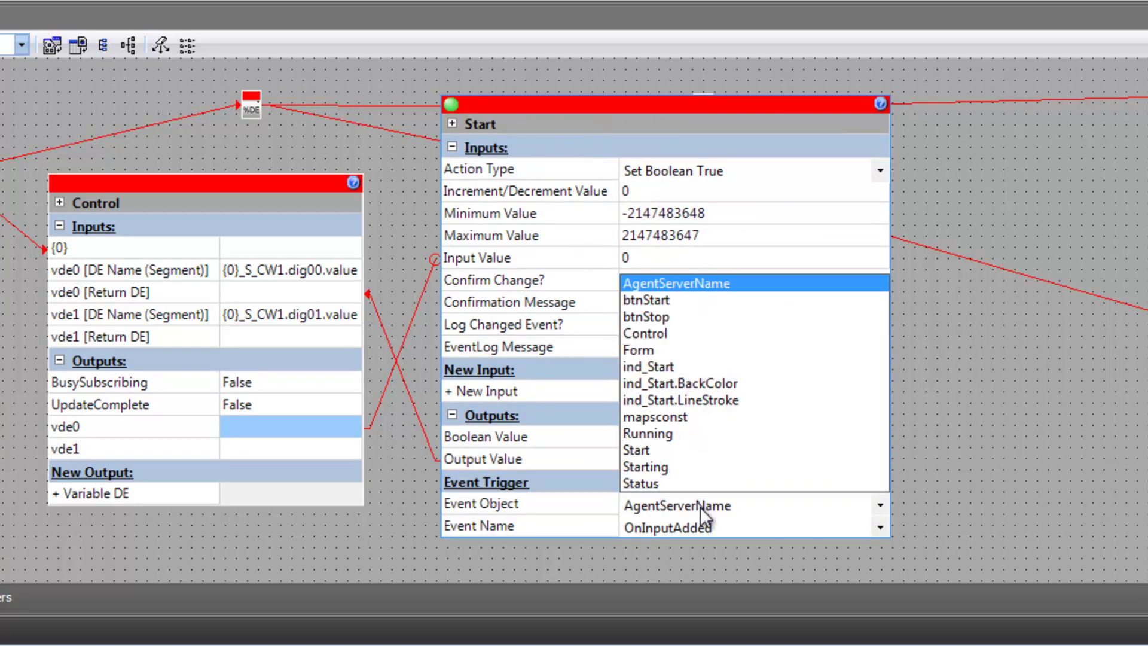
{"action": "left_click", "coordinate": [654, 303]}
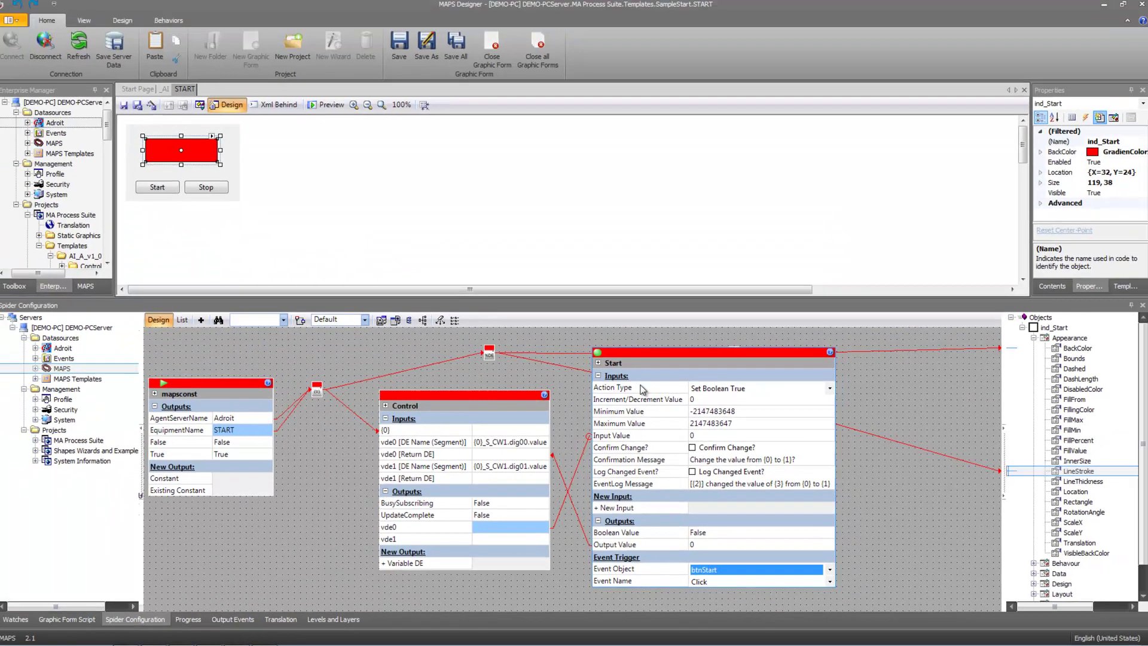
{"action": "double_click", "coordinate": [639, 359]}
{"action": "left_click_drag", "start_coordinate": [603, 358], "coordinate": [622, 406]}
{"action": "right_click", "coordinate": [622, 407]}
Step: Paste a copy of the Start node and rename it Stop
{"action": "left_click", "coordinate": [638, 456]}
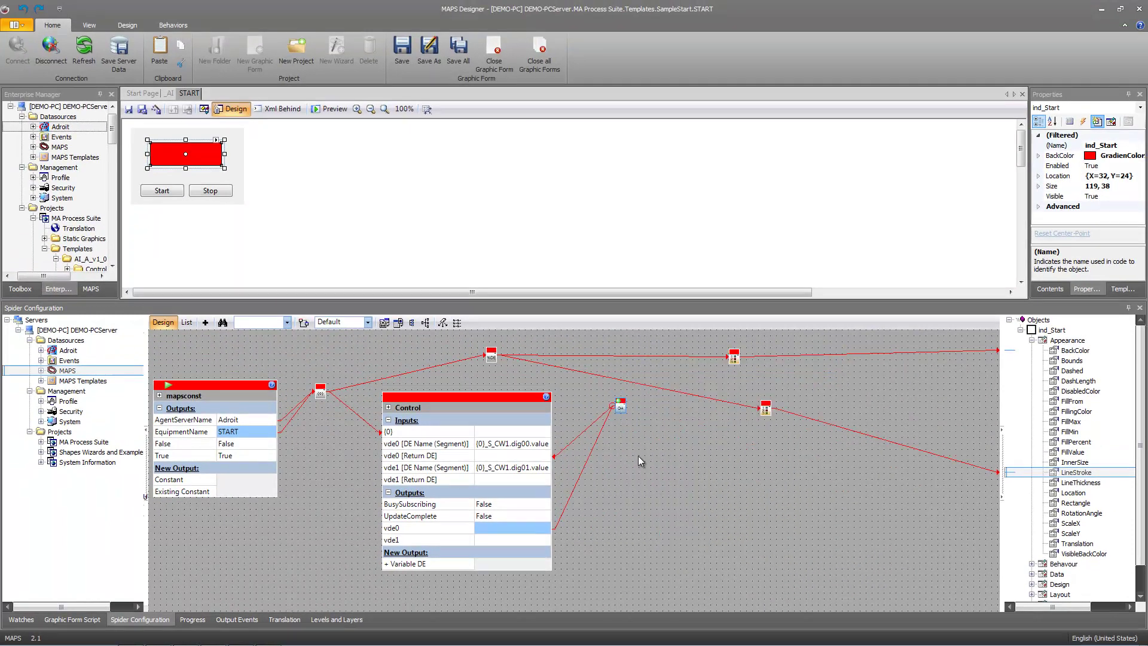
{"action": "right_click", "coordinate": [654, 433]}
{"action": "left_click", "coordinate": [639, 451]}
{"action": "double_click", "coordinate": [521, 395]}
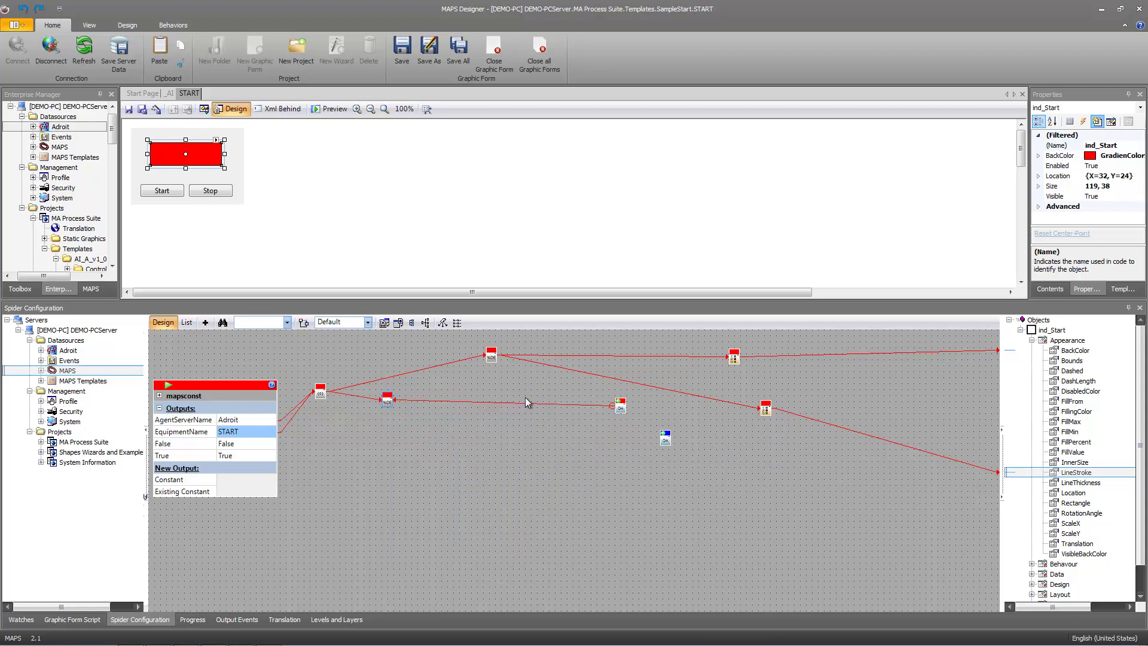
{"action": "double_click", "coordinate": [388, 398]}
{"action": "double_click", "coordinate": [666, 437]}
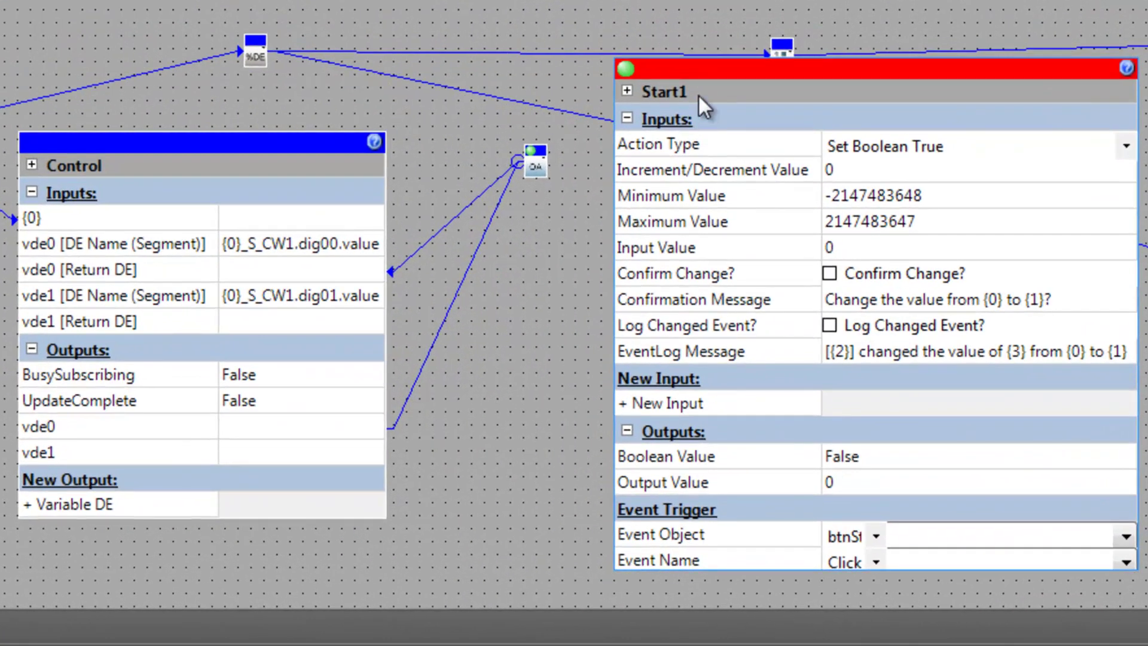
{"action": "left_click", "coordinate": [700, 447]}
{"action": "type", "text": "St"}
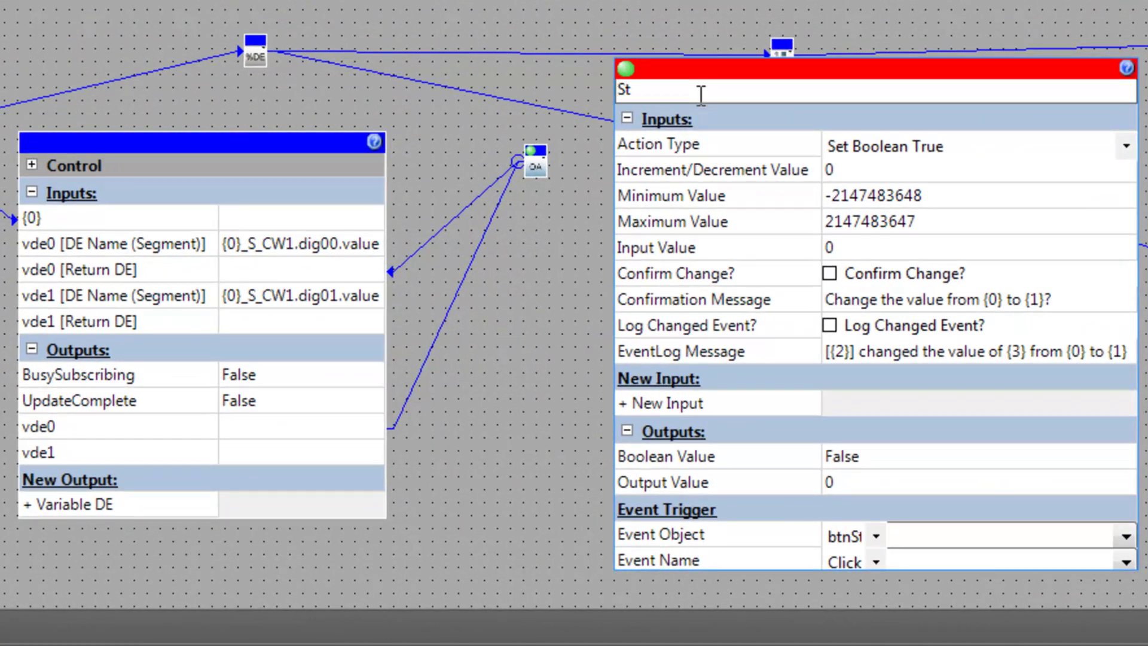
{"action": "type", "text": "op"}
{"action": "key", "text": "Return"}
Step: Wire Control's vde1 output and Return DE to Stop, and set btnStop as its trigger
{"action": "left_click", "coordinate": [366, 453]}
{"action": "left_click_drag", "start_coordinate": [366, 453], "coordinate": [633, 242]}
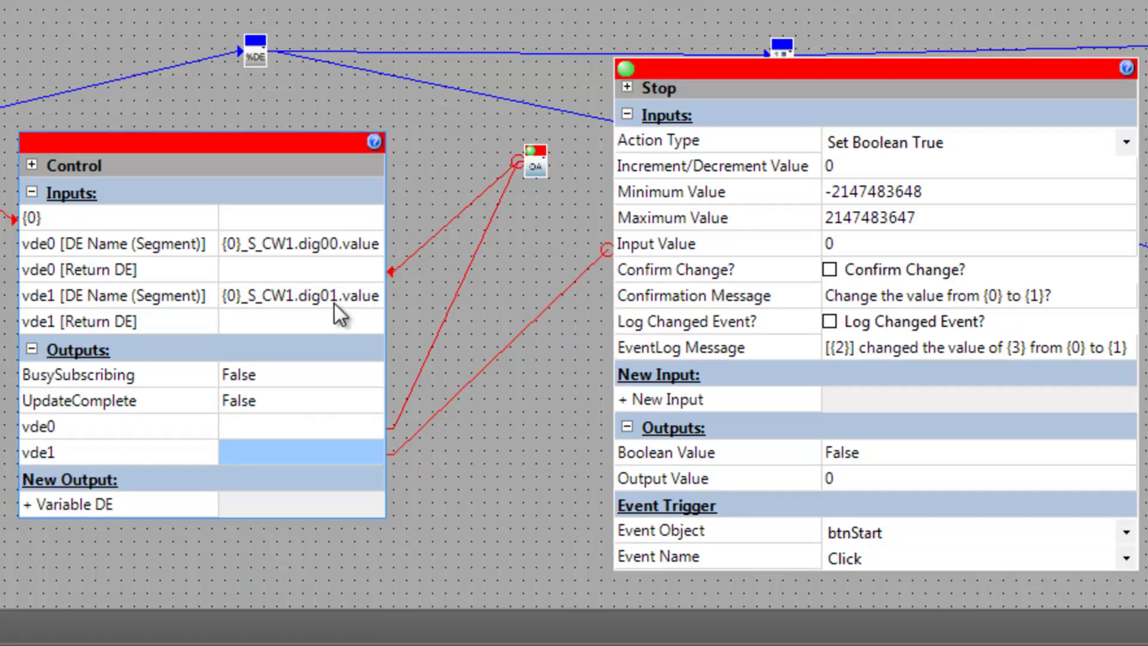
{"action": "left_click_drag", "start_coordinate": [636, 486], "coordinate": [371, 324]}
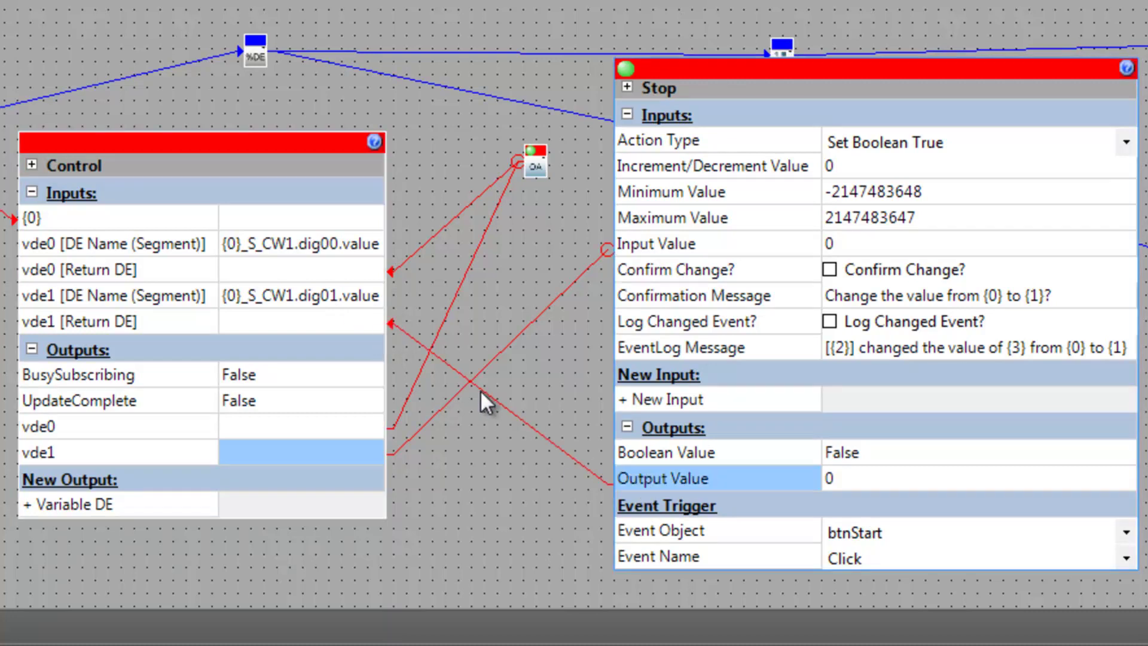
{"action": "left_click", "coordinate": [873, 535]}
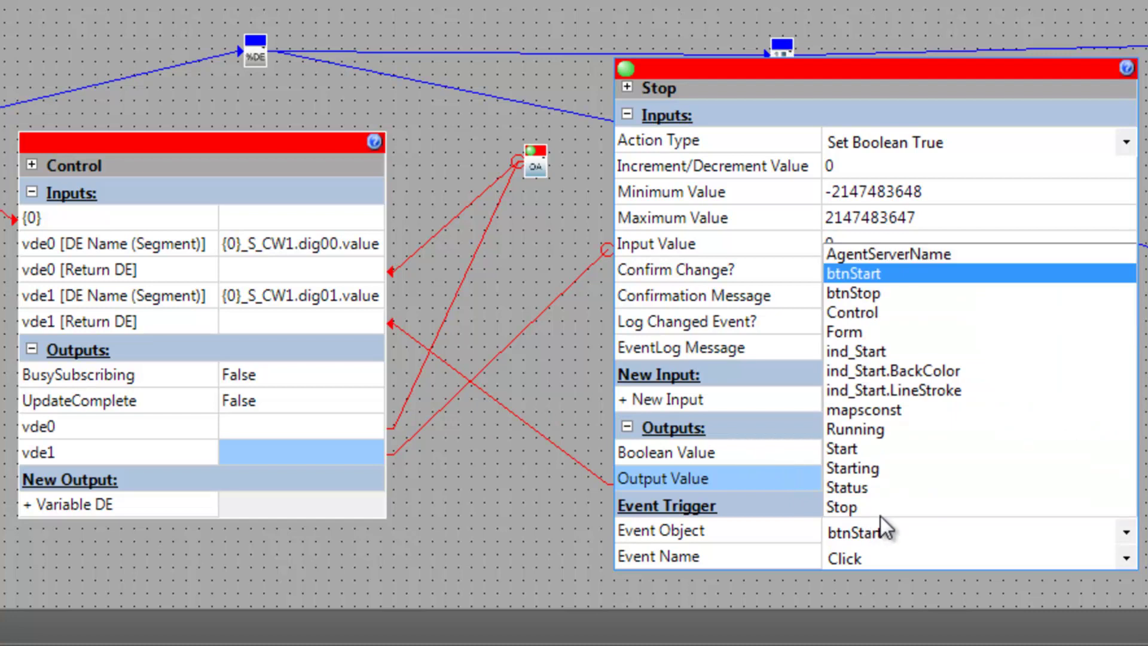
{"action": "left_click", "coordinate": [870, 295]}
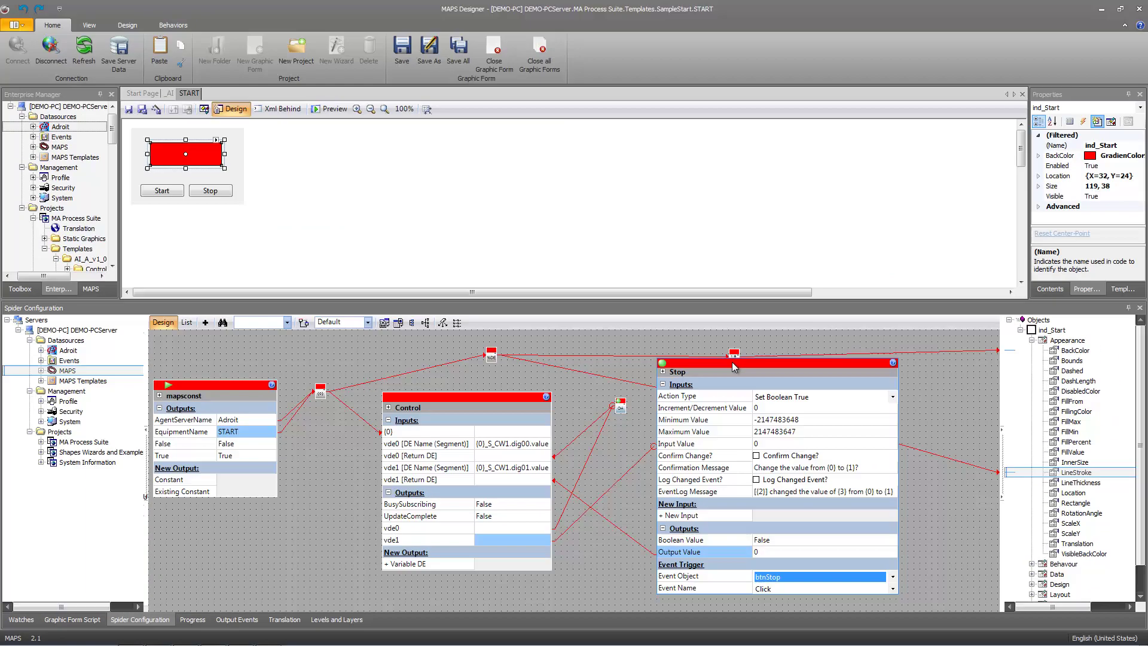
{"action": "left_click", "coordinate": [731, 362]}
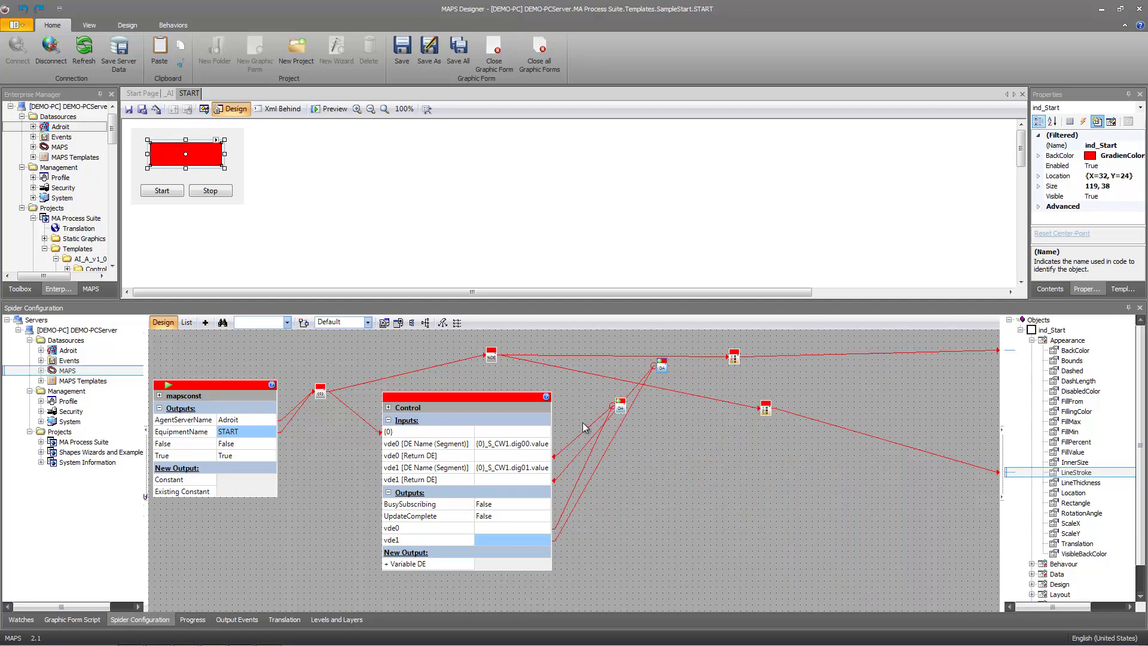
{"action": "left_click", "coordinate": [511, 411]}
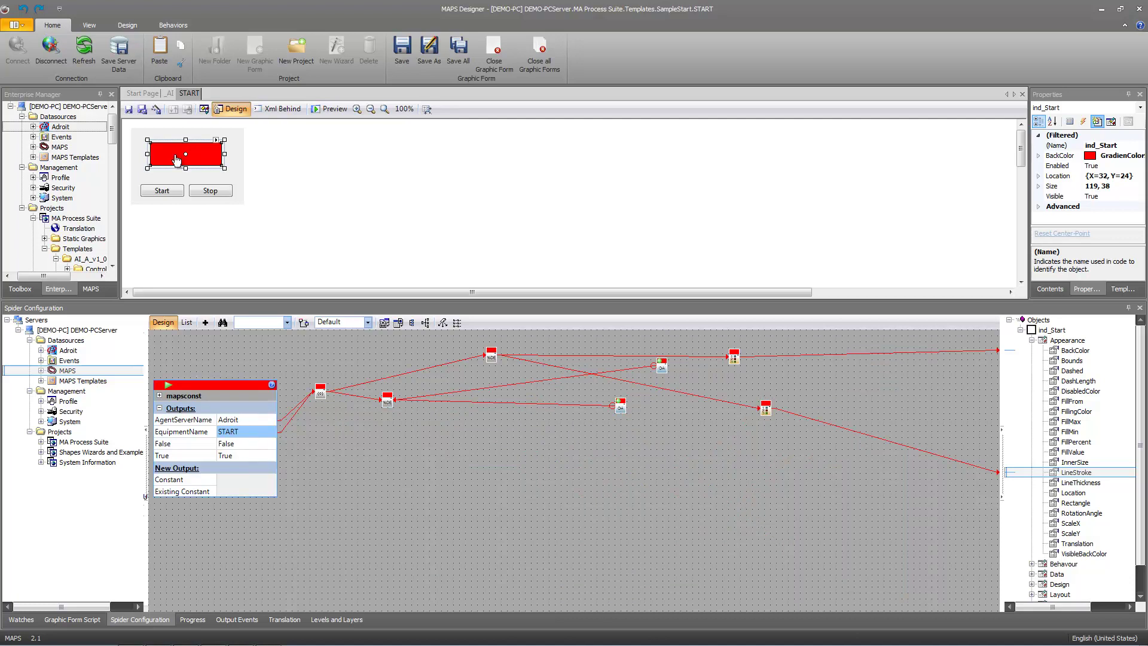
Step: Save the START graphic form to the server, select Adroit, and review the Control and Status blocks
{"action": "left_click", "coordinate": [129, 110]}
{"action": "left_click", "coordinate": [61, 126]}
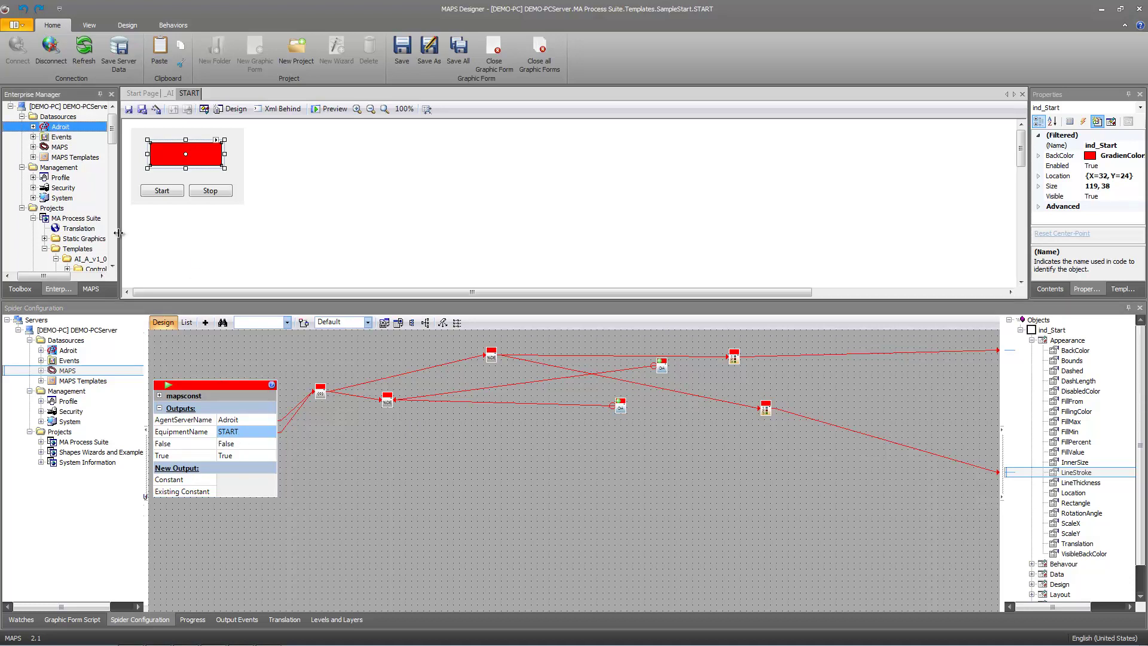
{"action": "double_click", "coordinate": [387, 401]}
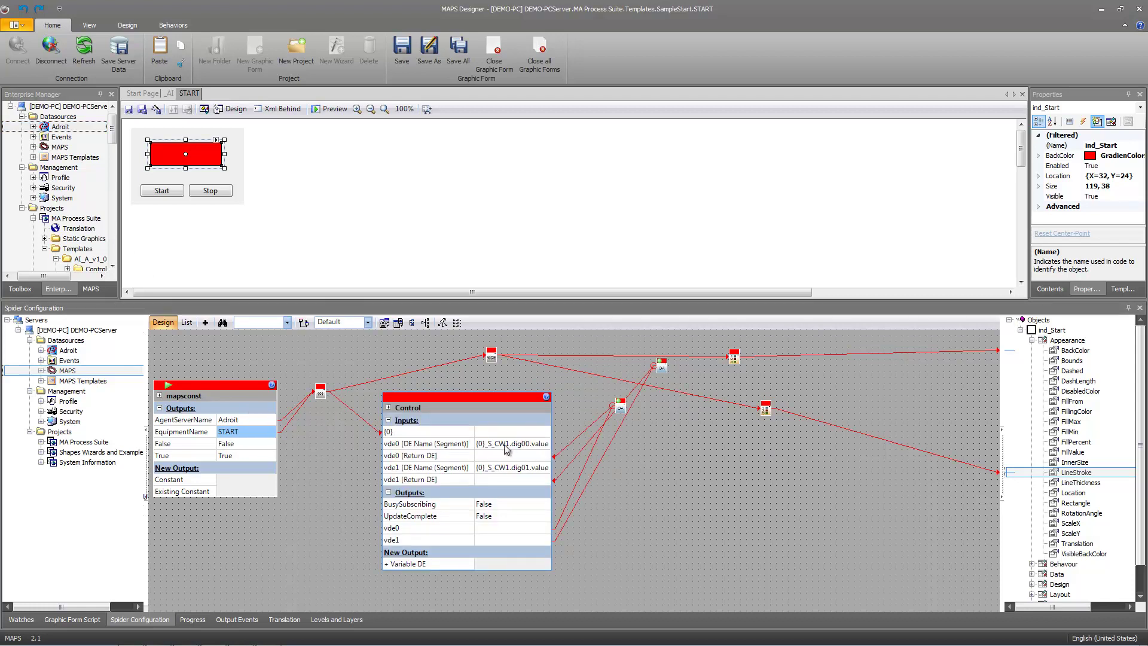
{"action": "double_click", "coordinate": [491, 397]}
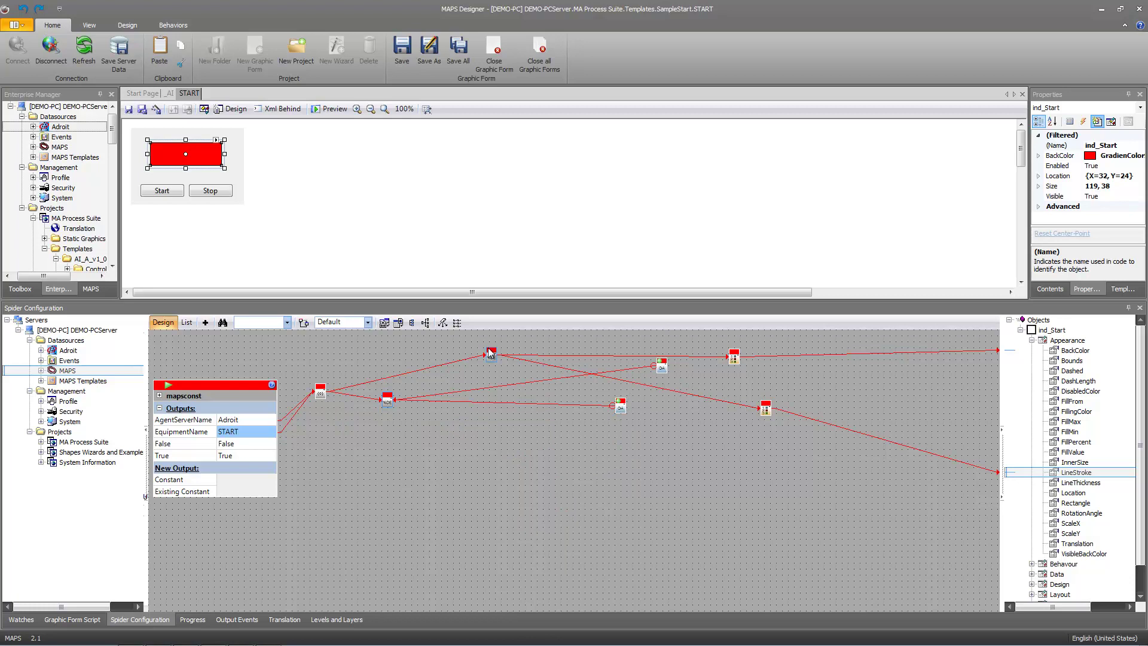
{"action": "double_click", "coordinate": [491, 356]}
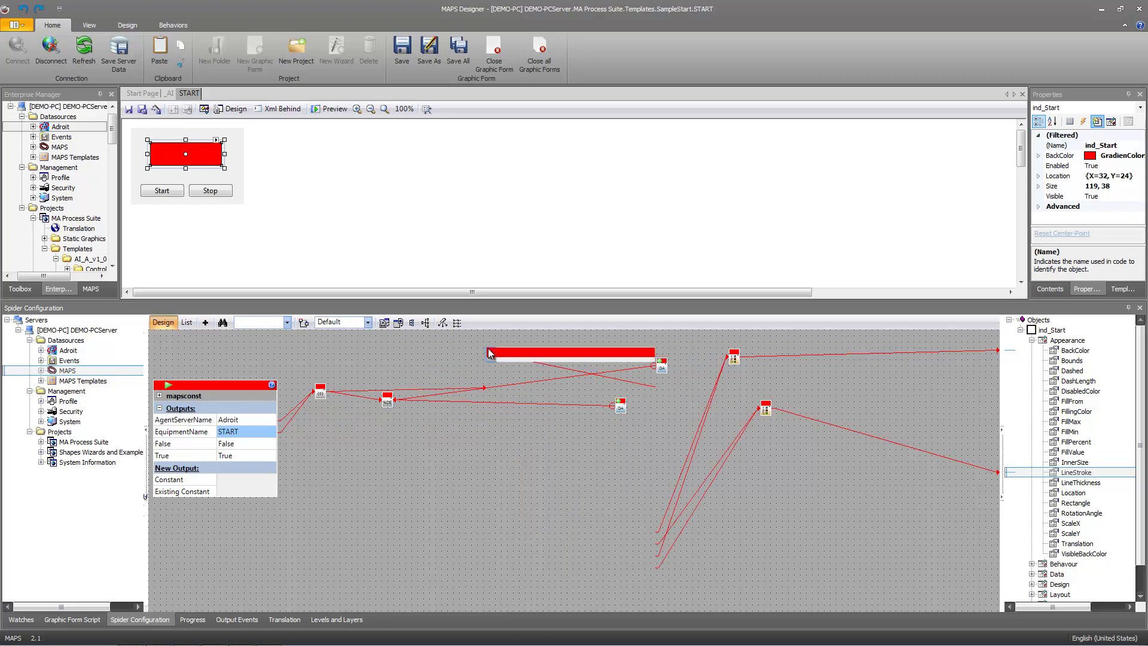
{"action": "double_click", "coordinate": [557, 350]}
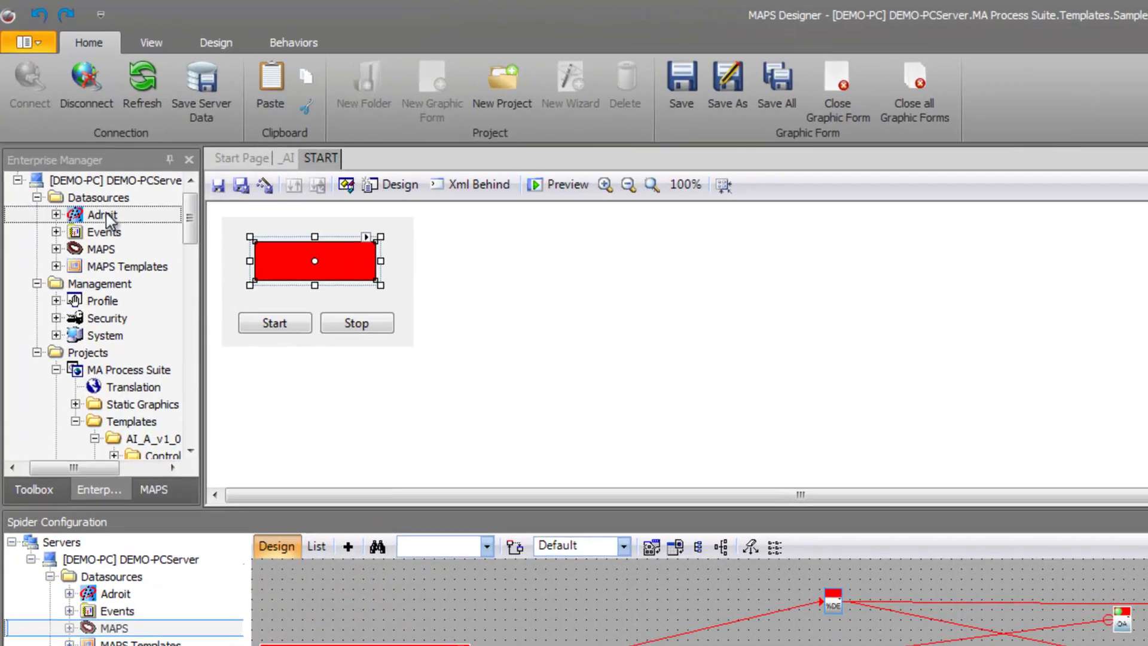
Step: Open the Adroit Configurator with the agent type filtered to Marshal
{"action": "right_click", "coordinate": [107, 213]}
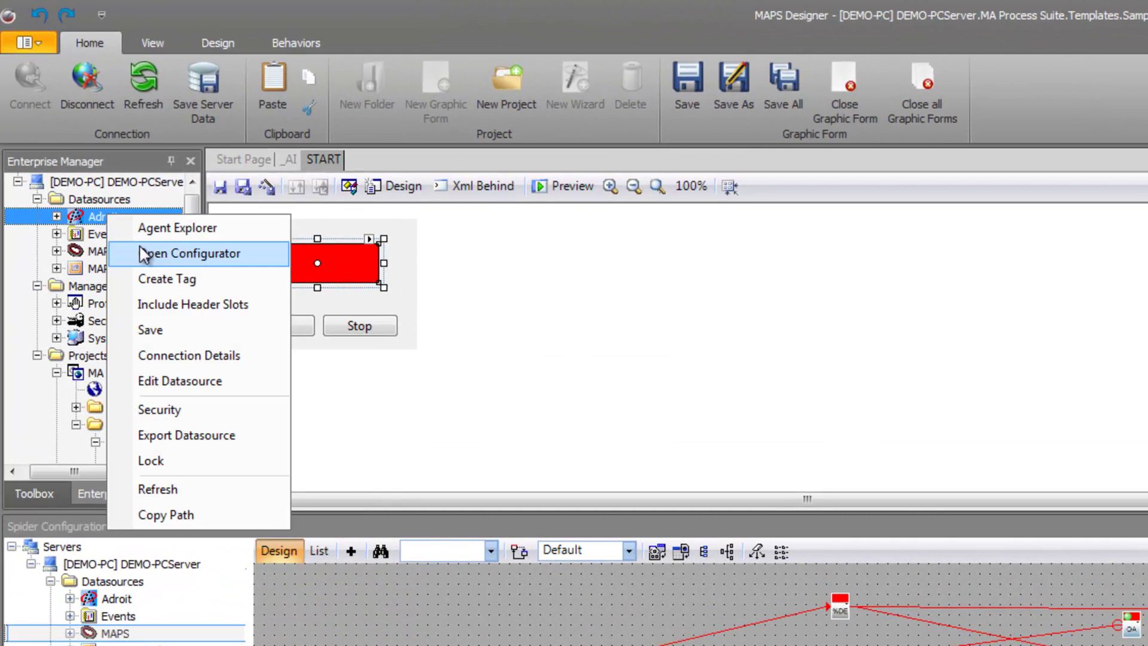
{"action": "left_click", "coordinate": [178, 261]}
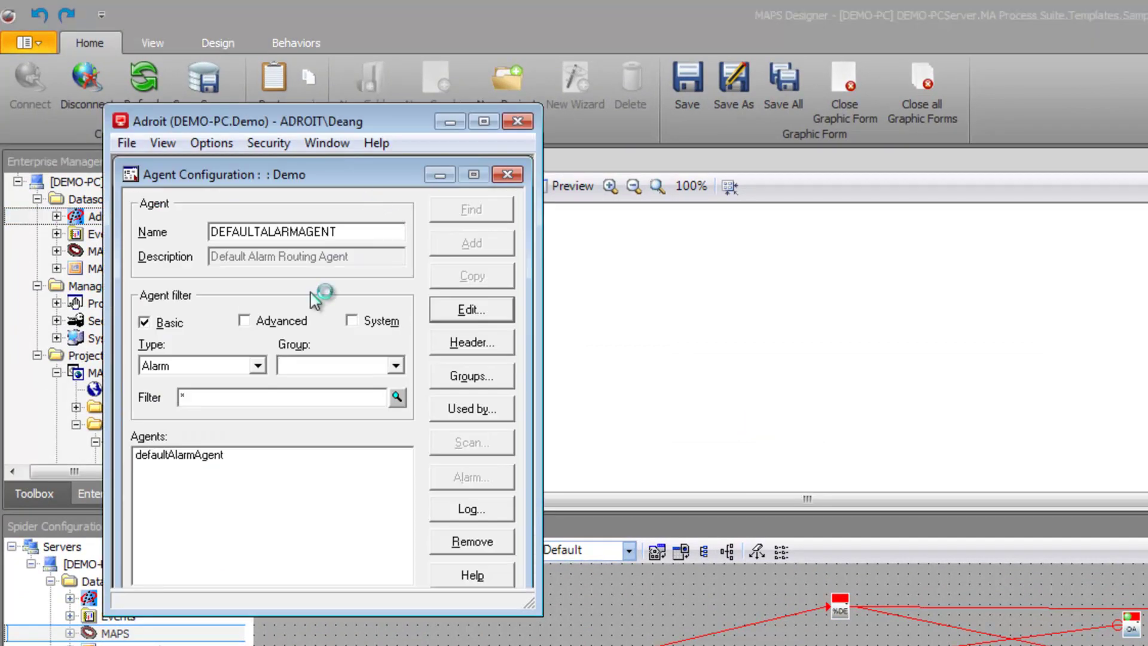
{"action": "left_click", "coordinate": [258, 367]}
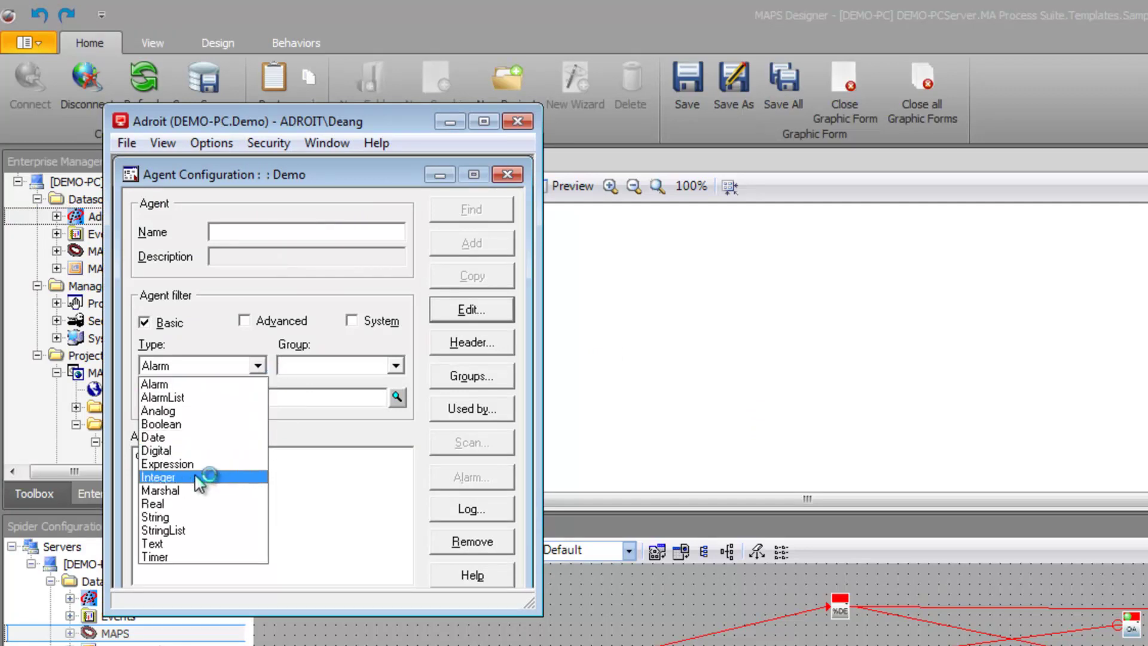
{"action": "left_click", "coordinate": [205, 489]}
Step: Add Marshal agents START_S_SW1 and START_S_CW1
{"action": "left_click", "coordinate": [280, 232]}
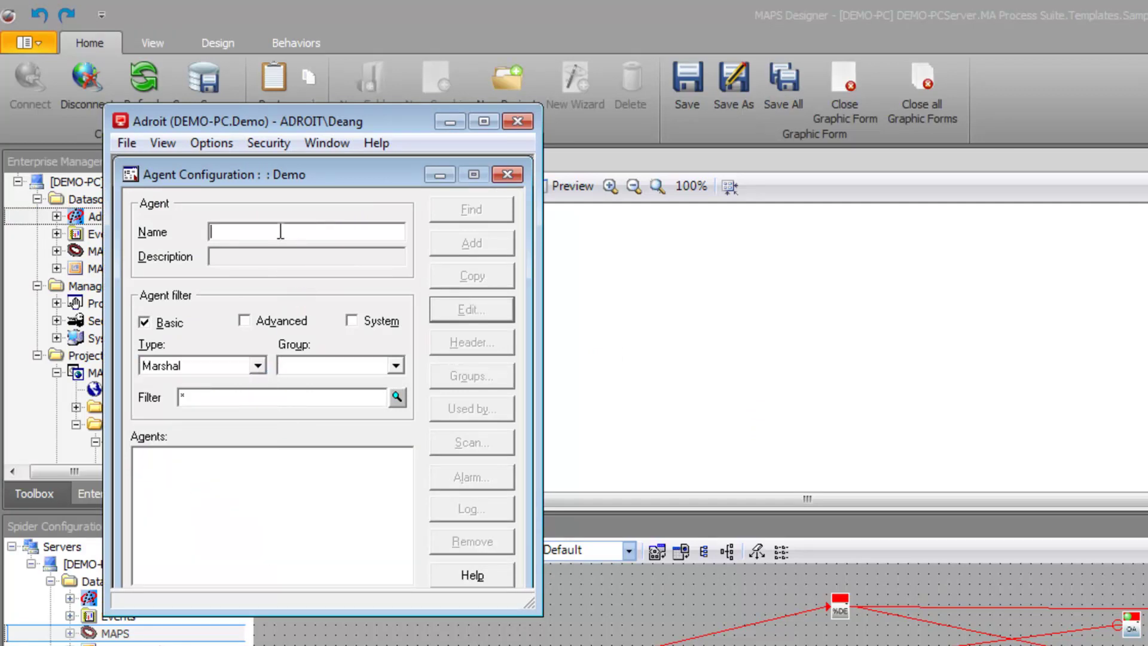
{"action": "type", "text": "START_S"}
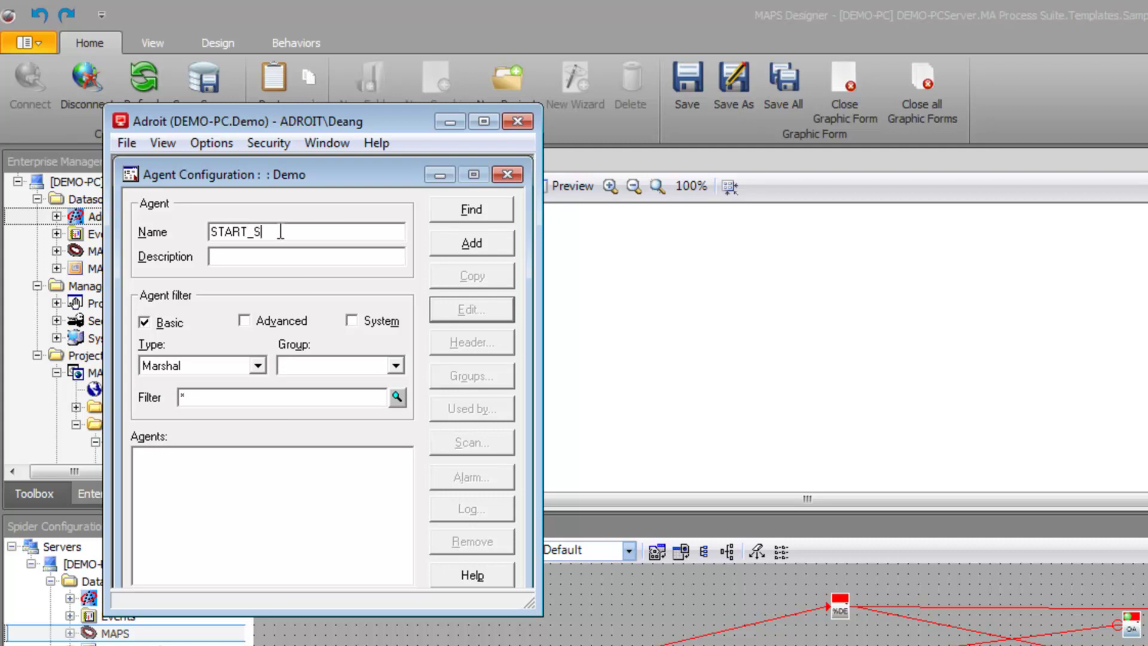
{"action": "type", "text": "_SW1"}
{"action": "left_click", "coordinate": [442, 246]}
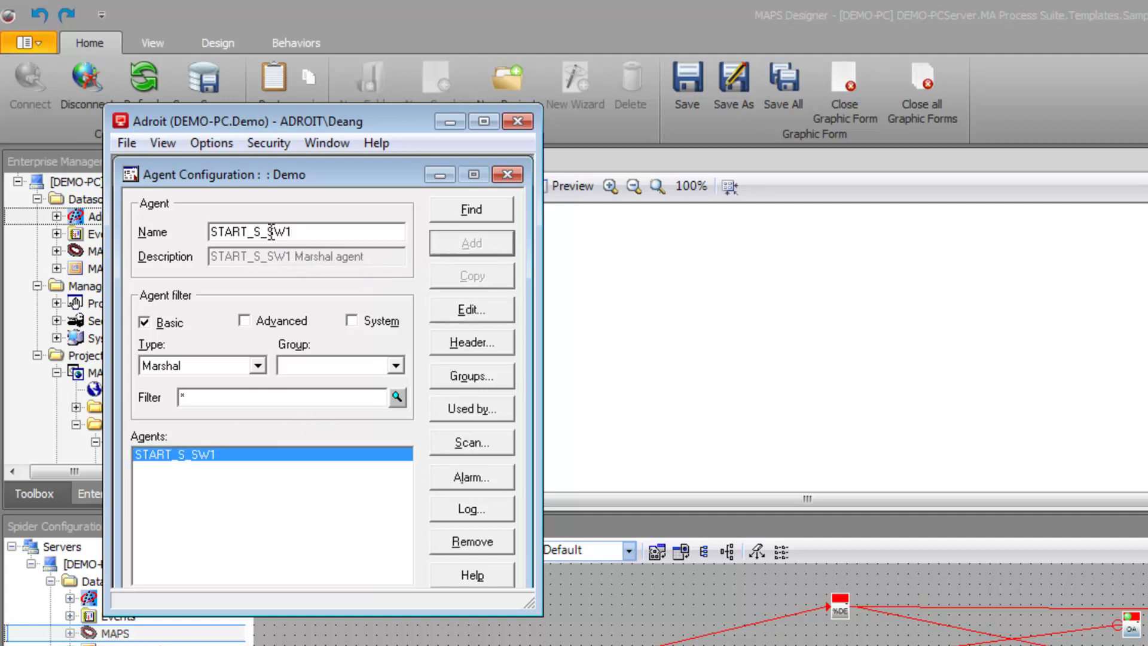
{"action": "left_click_drag", "start_coordinate": [271, 231], "coordinate": [325, 233]}
{"action": "type", "text": "CW"}
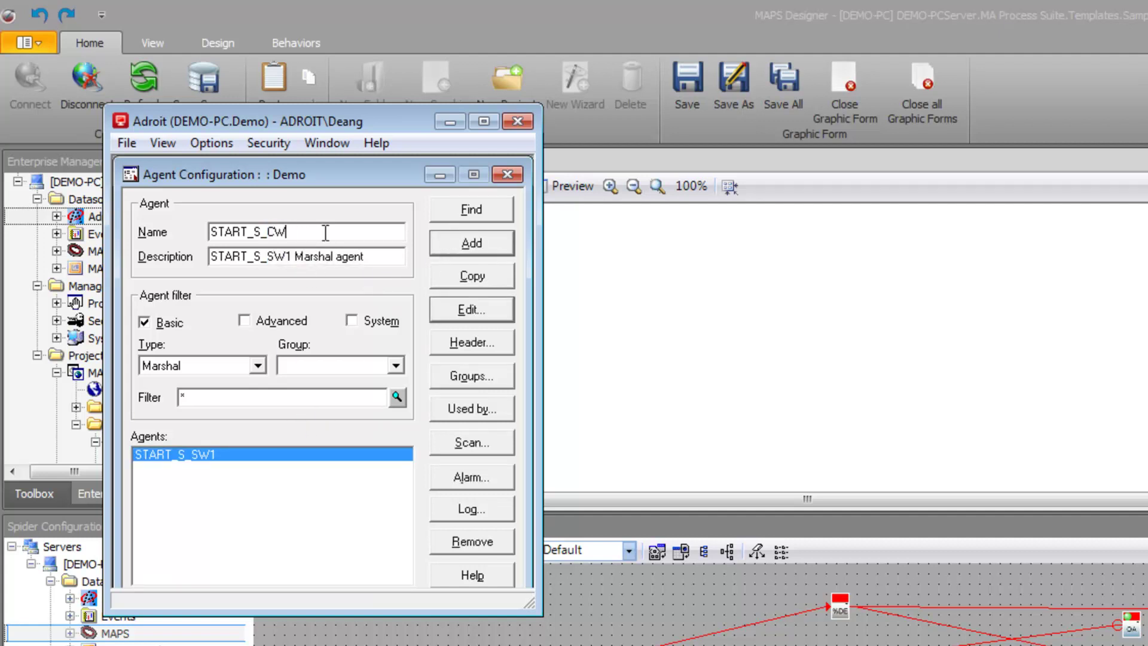
{"action": "left_click", "coordinate": [463, 245]}
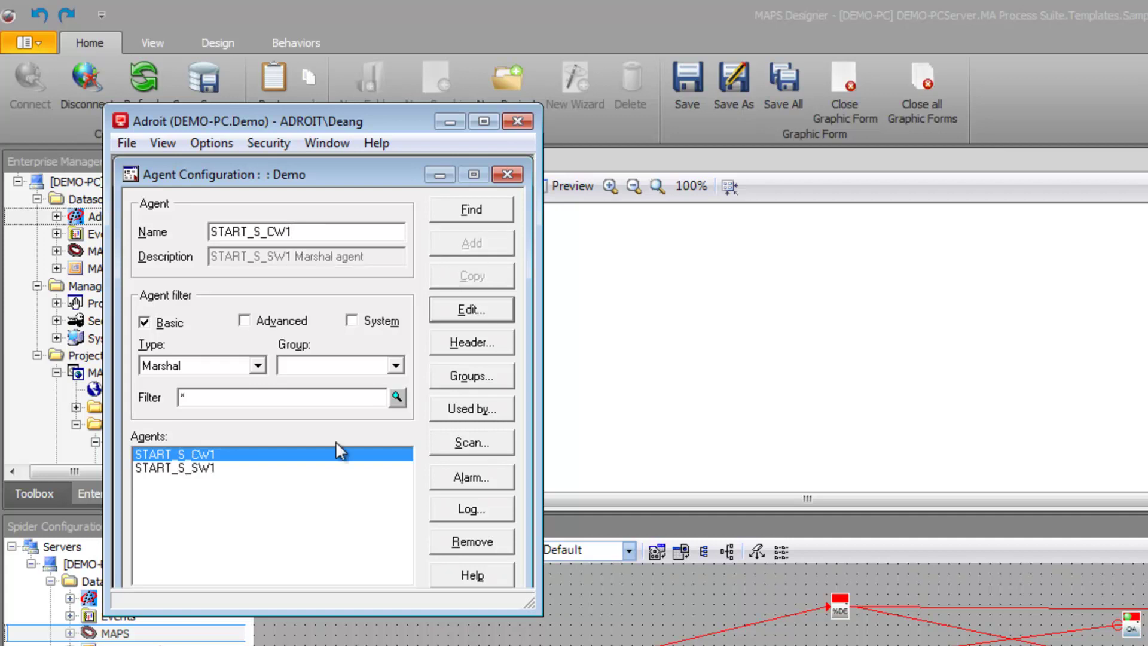
{"action": "left_click", "coordinate": [207, 468]}
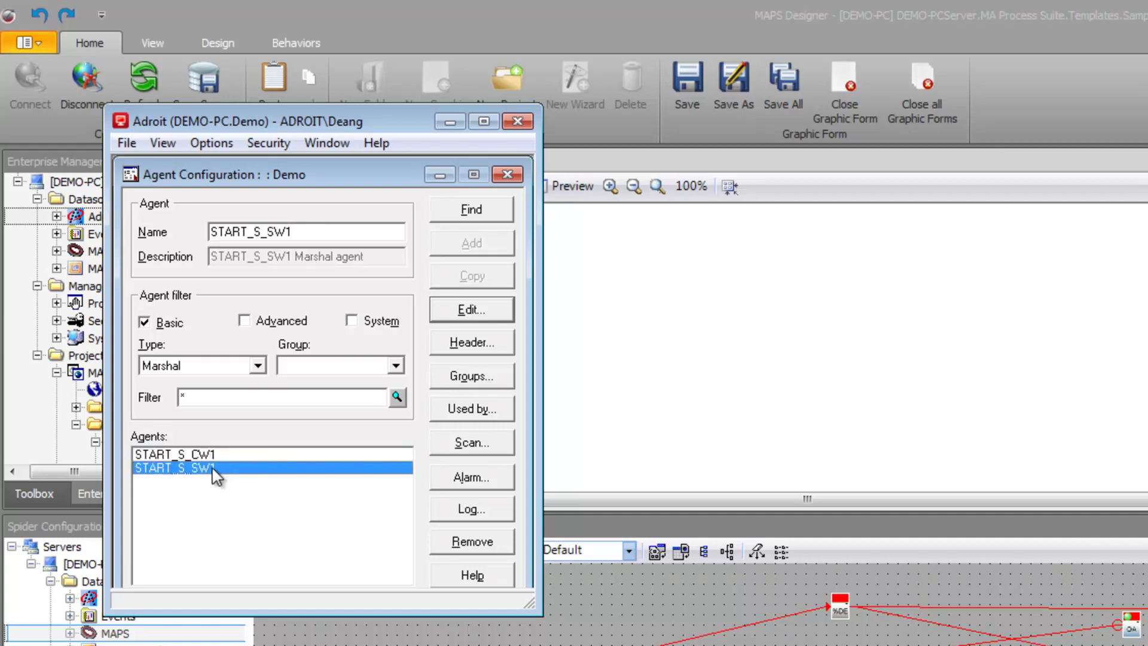
Step: Describe START_S_SW1's rows 0–3 as Stopped, Starting, Running and Stopping
{"action": "double_click", "coordinate": [210, 469]}
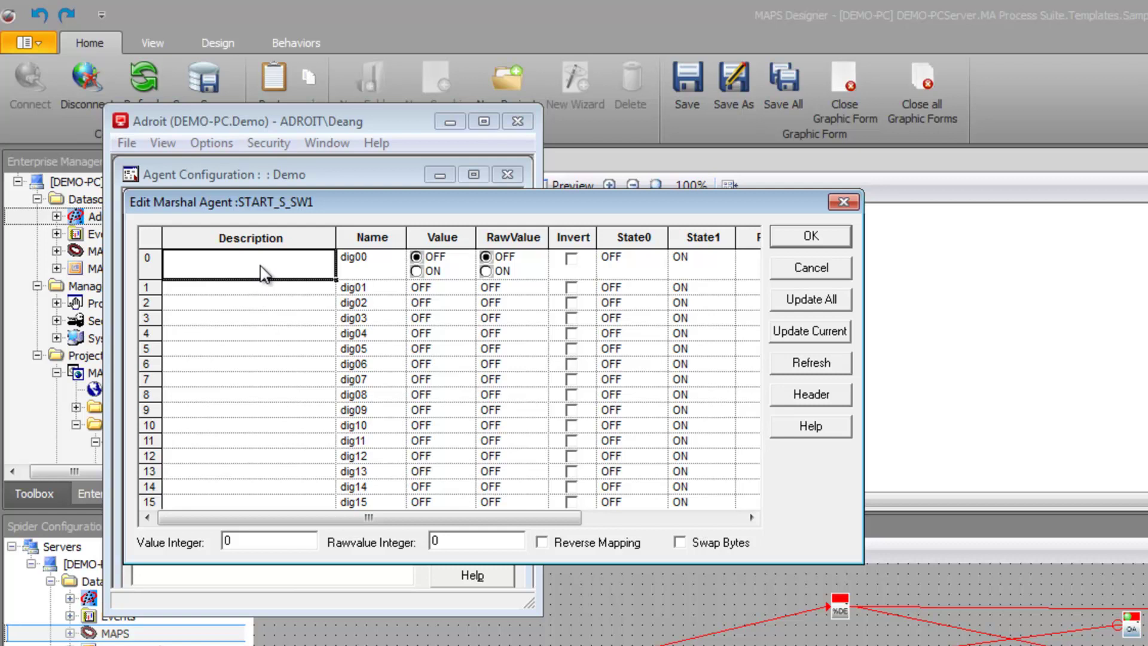
{"action": "type", "text": "Starting"}
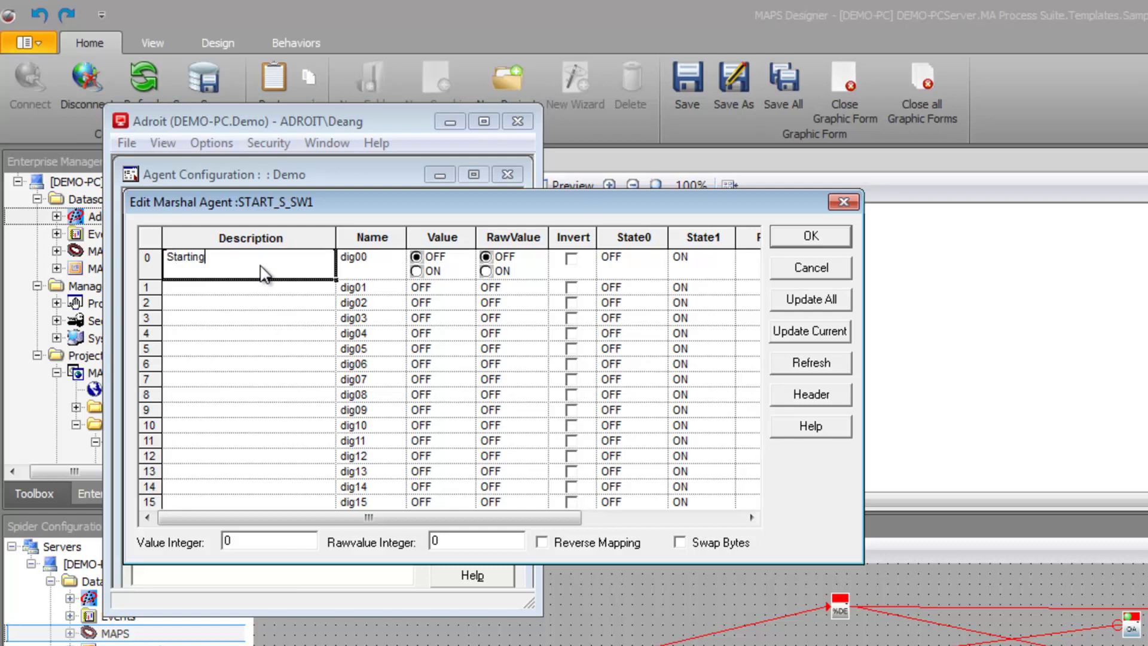
{"action": "double_click", "coordinate": [251, 256]}
{"action": "type", "text": "Stopped"}
{"action": "left_click", "coordinate": [238, 288]}
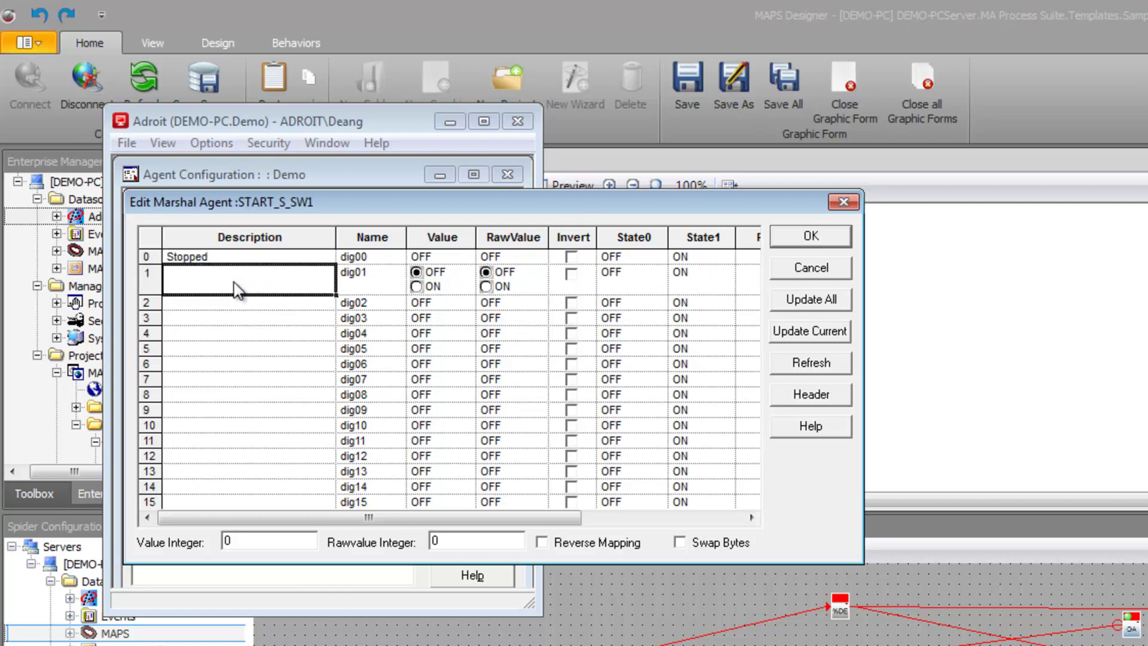
{"action": "type", "text": "Starting"}
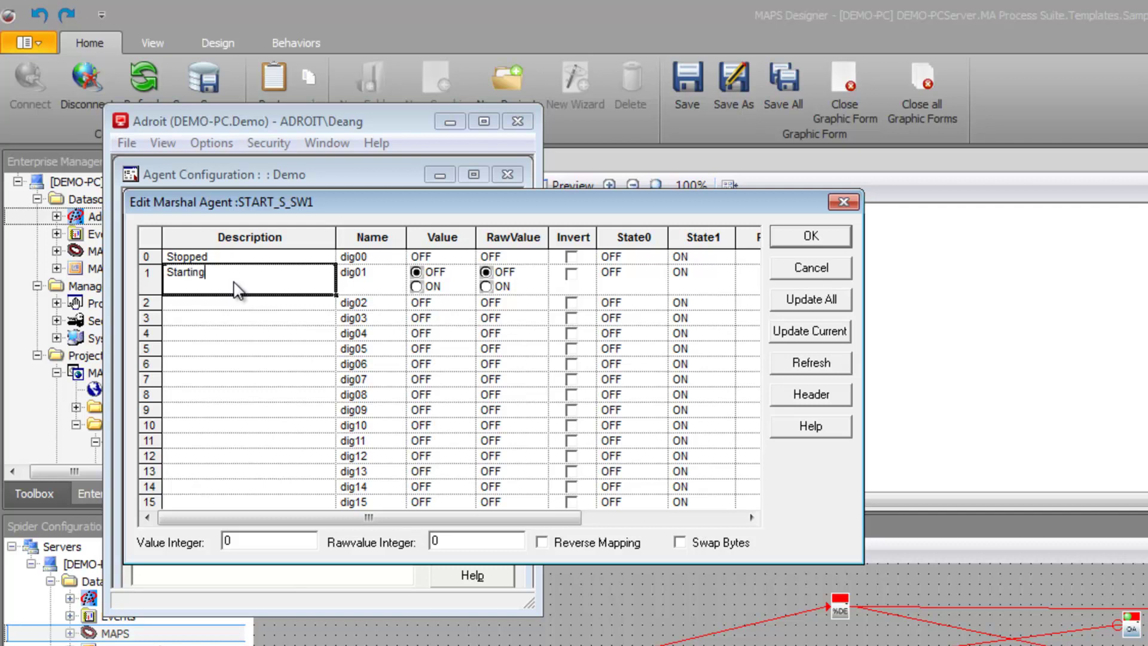
{"action": "left_click", "coordinate": [227, 308]}
{"action": "type", "text": "R"}
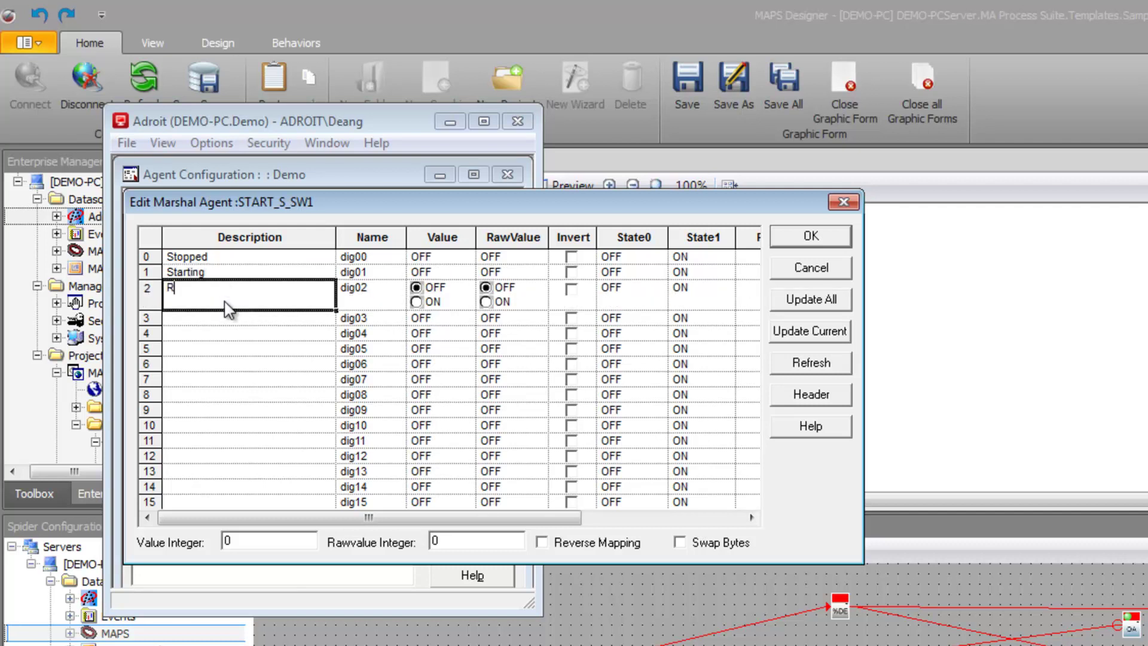
{"action": "type", "text": "unning"}
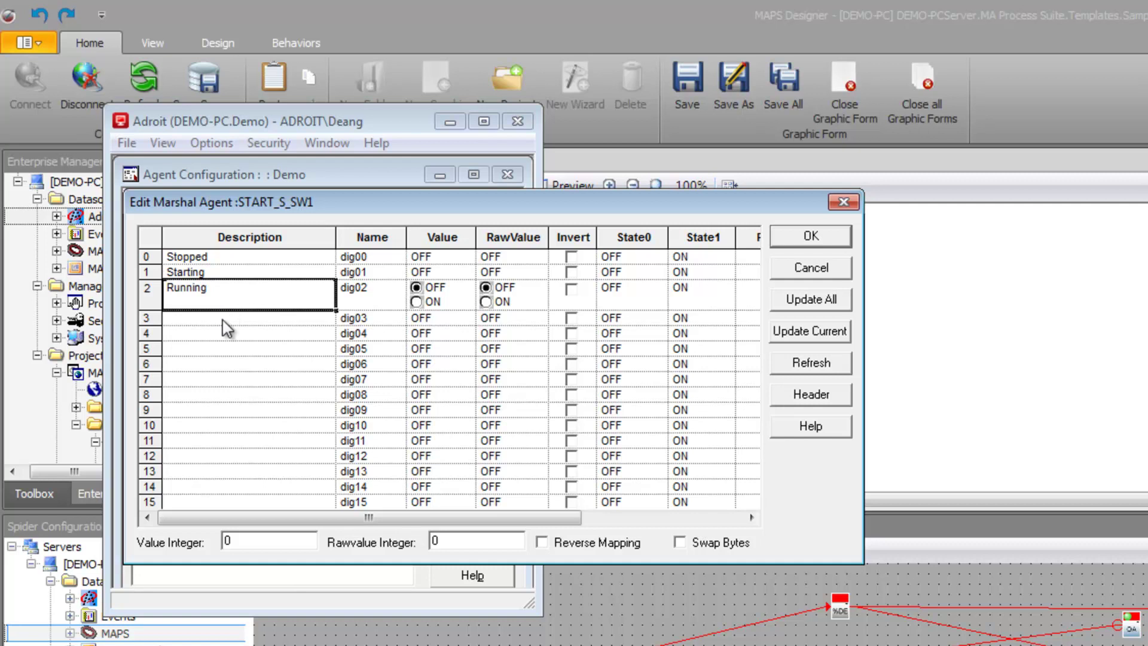
{"action": "left_click", "coordinate": [223, 316]}
{"action": "type", "text": "St"}
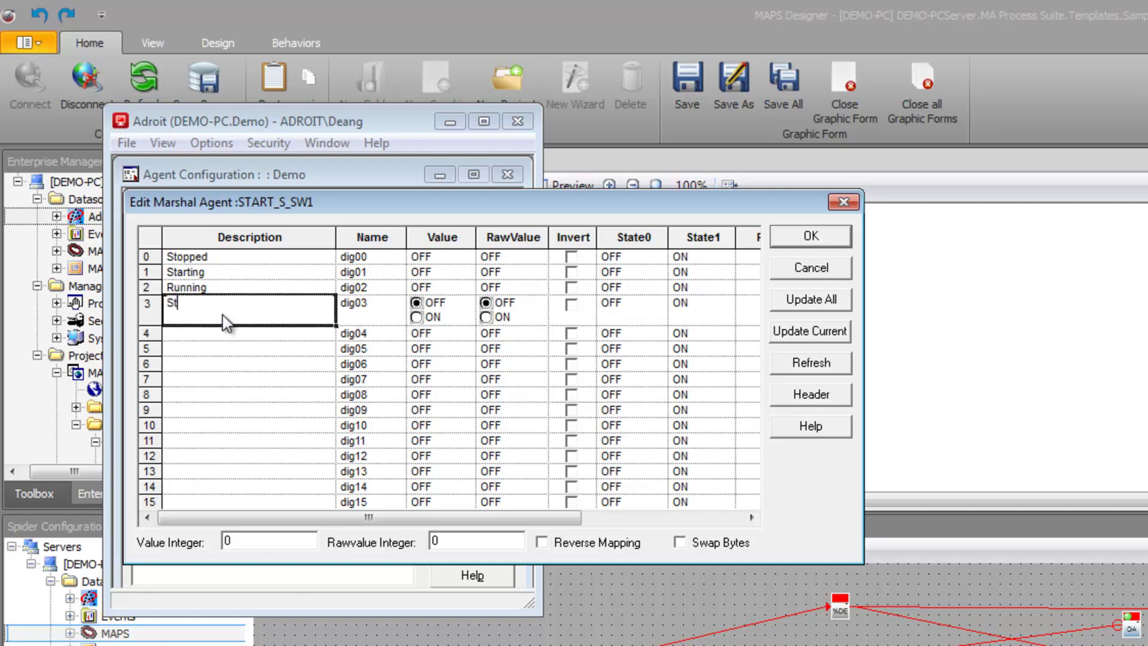
{"action": "type", "text": "opping"}
Step: Set the State1 texts of rows 0–3 to Stopped, Starting, Running and Stopping
{"action": "left_click", "coordinate": [692, 263]}
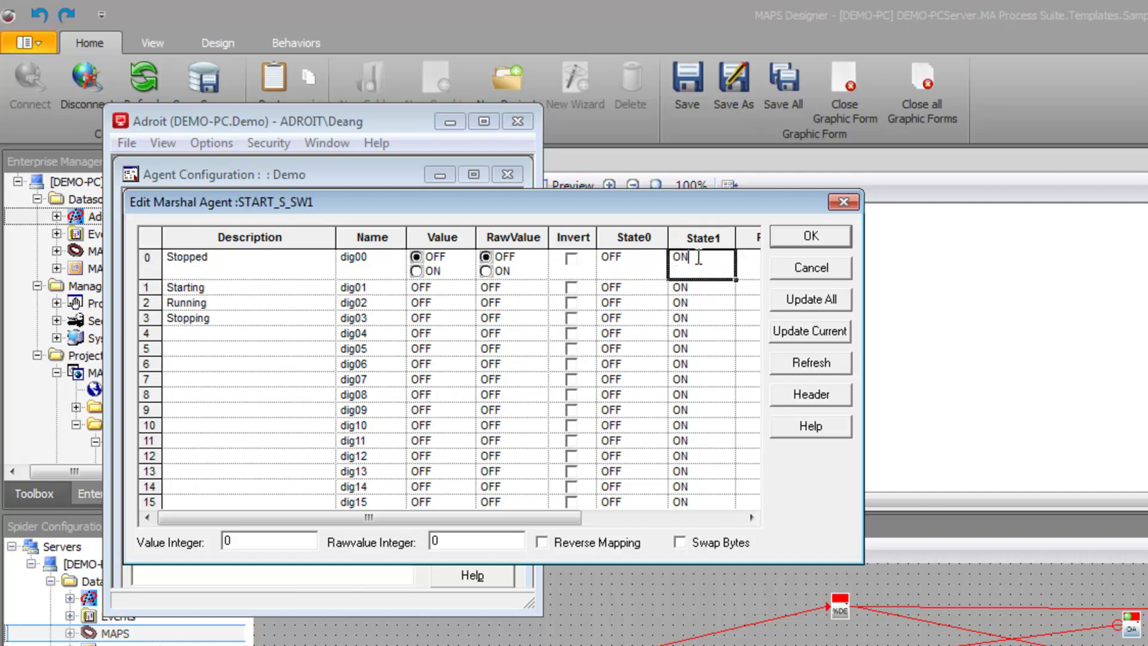
{"action": "double_click", "coordinate": [688, 258]}
{"action": "type", "text": "Stopped"}
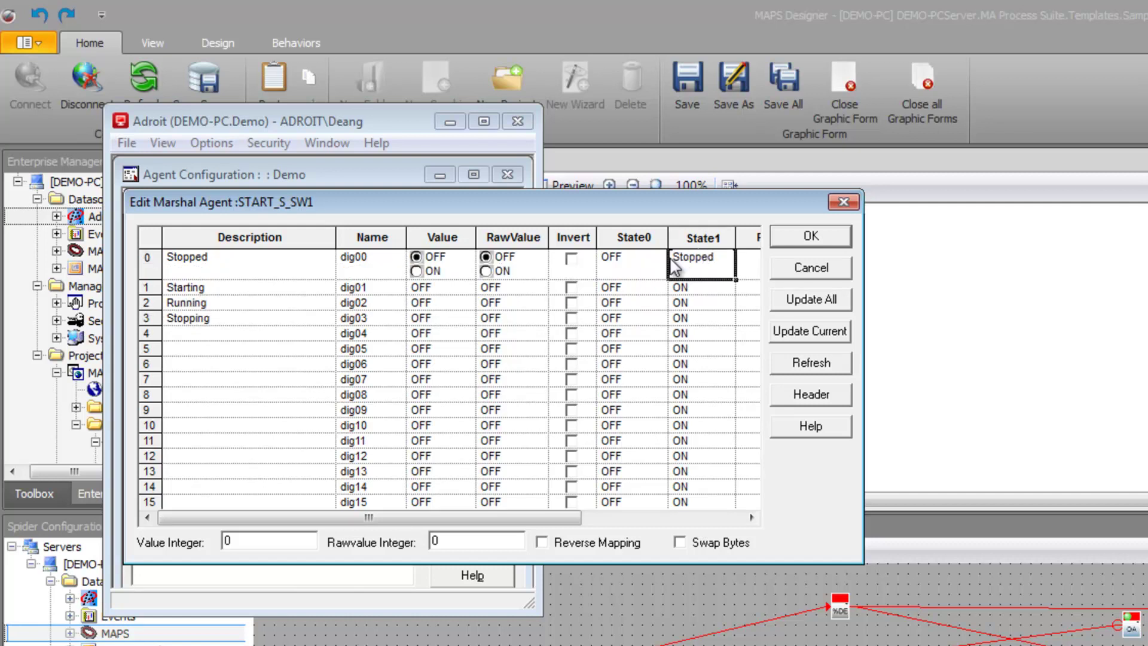
{"action": "left_click", "coordinate": [693, 290]}
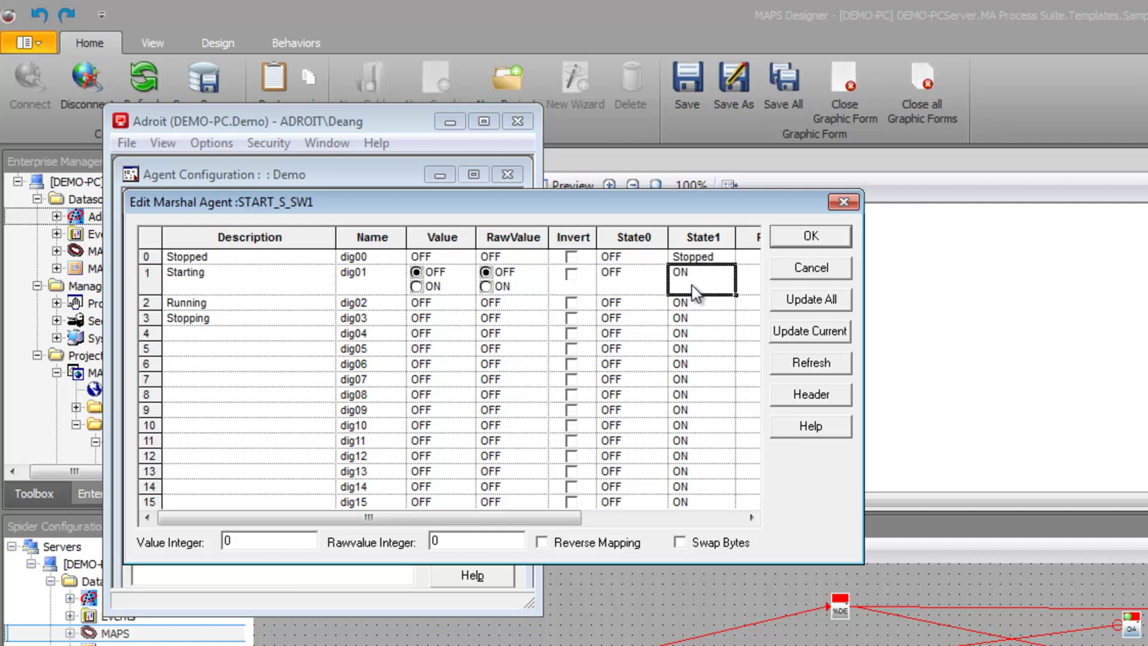
{"action": "type", "text": "Star"}
{"action": "type", "text": "ting"}
{"action": "left_click", "coordinate": [694, 308]}
{"action": "type", "text": "Running"}
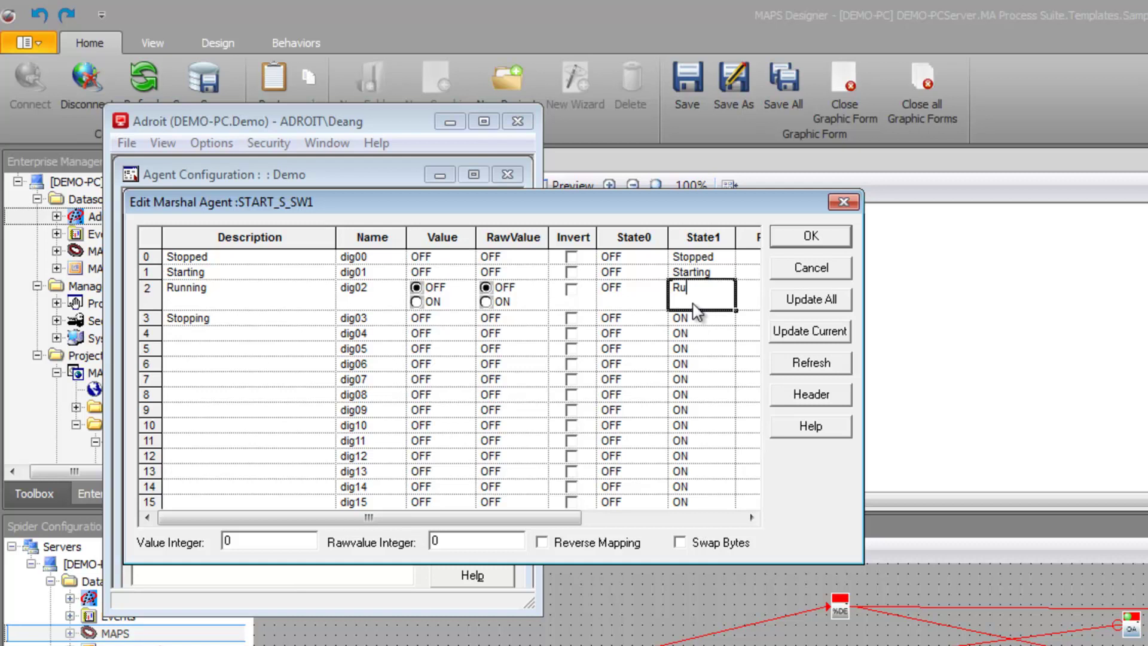
{"action": "left_click", "coordinate": [698, 317]}
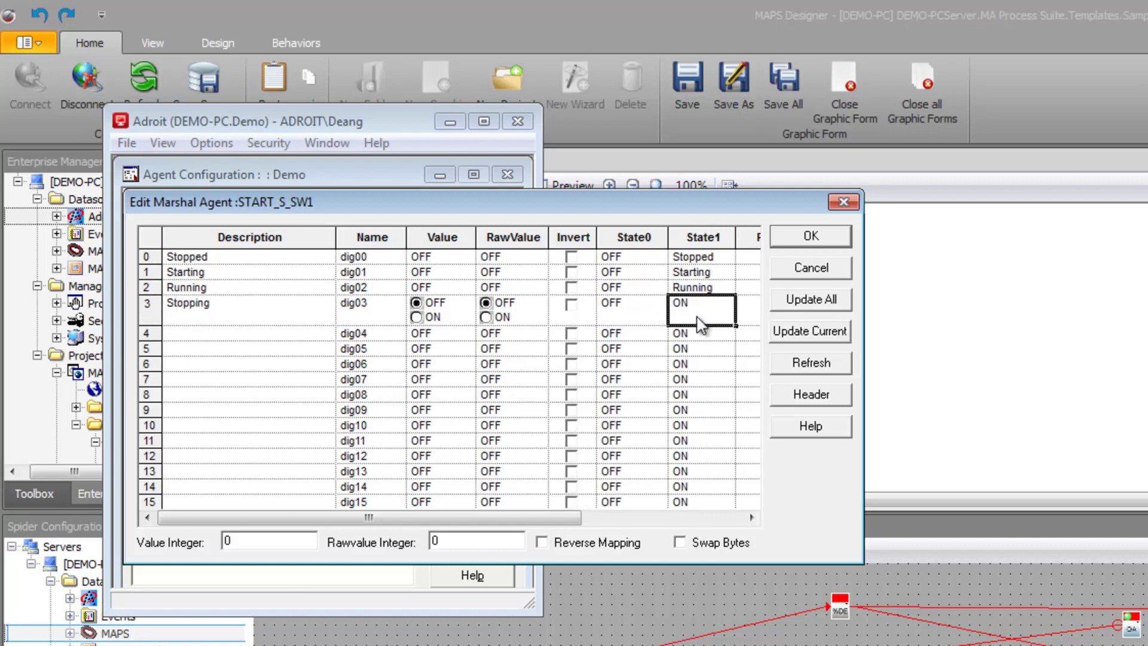
{"action": "key", "text": "BackSpace"}
{"action": "key", "text": "BackSpace"}
{"action": "type", "text": "Stopping"}
{"action": "left_click", "coordinate": [708, 336]}
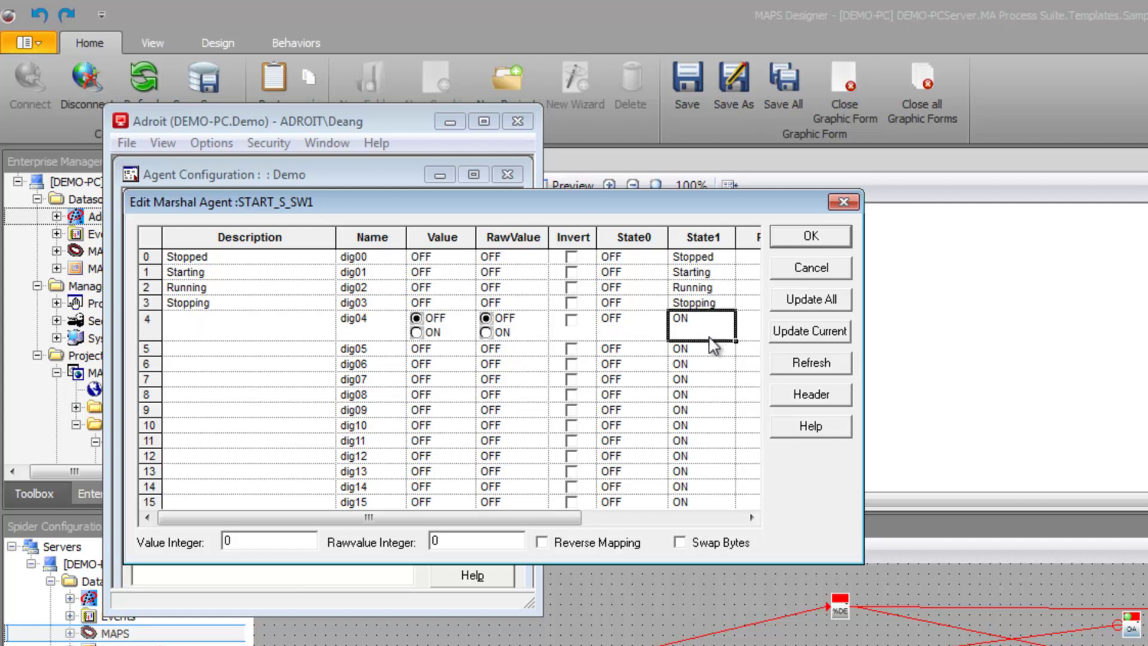
Step: Save START_S_SW1 and describe START_S_CW1's bits 0 and 1 as Start and Stop
{"action": "left_click", "coordinate": [798, 248]}
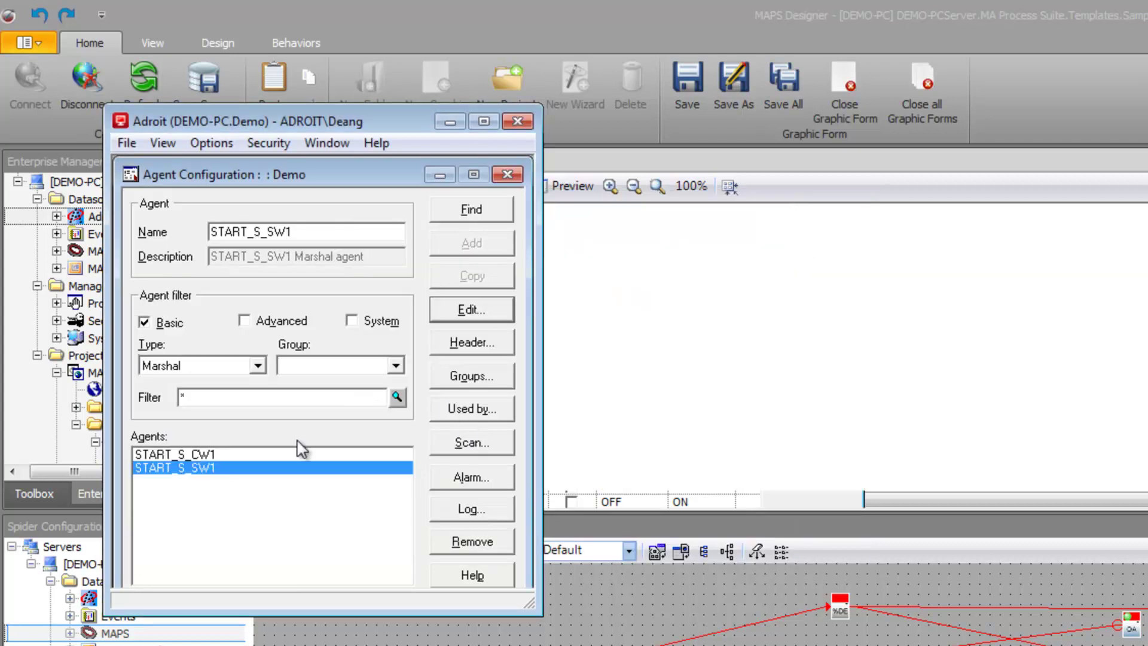
{"action": "double_click", "coordinate": [222, 455]}
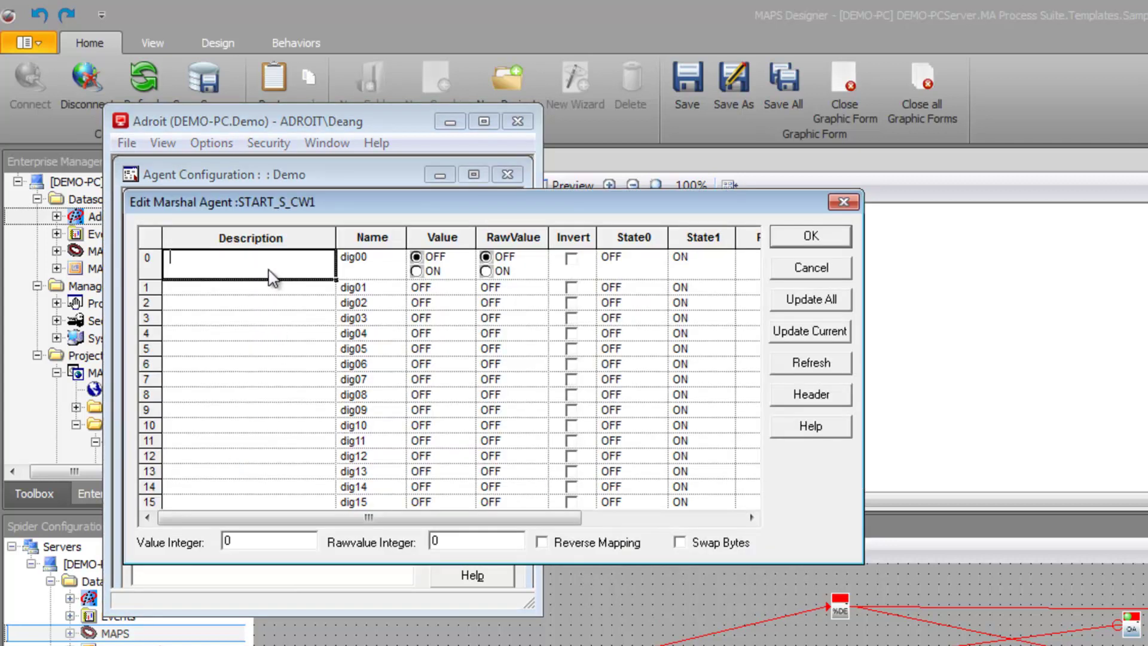
{"action": "type", "text": "Start"}
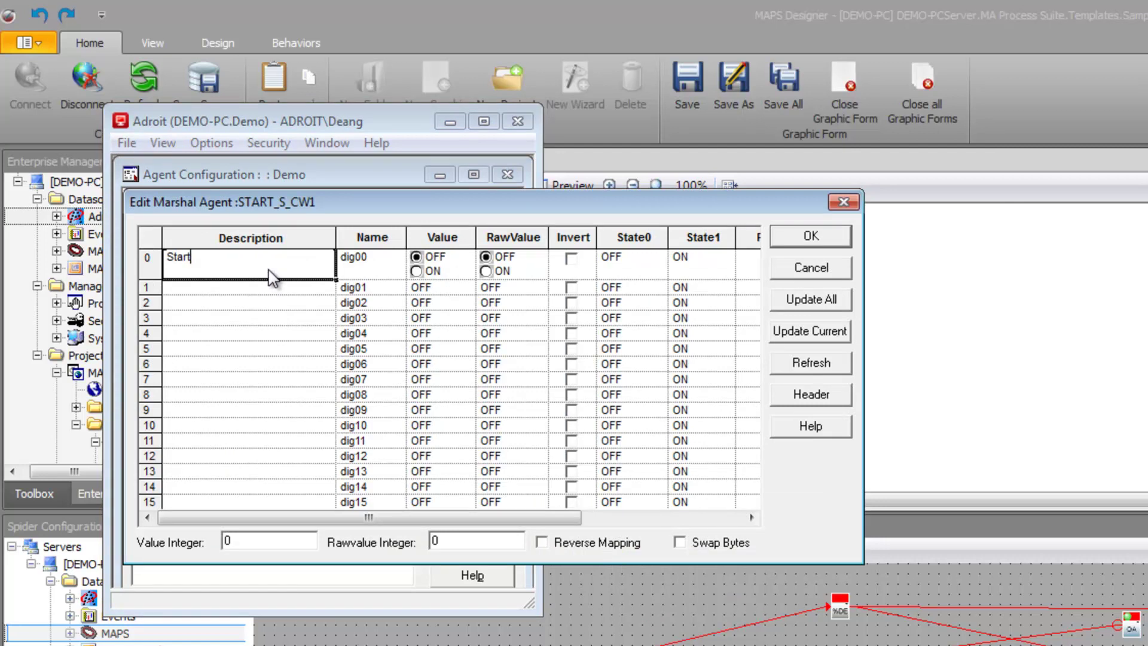
{"action": "left_click", "coordinate": [260, 286]}
{"action": "type", "text": "Stop"}
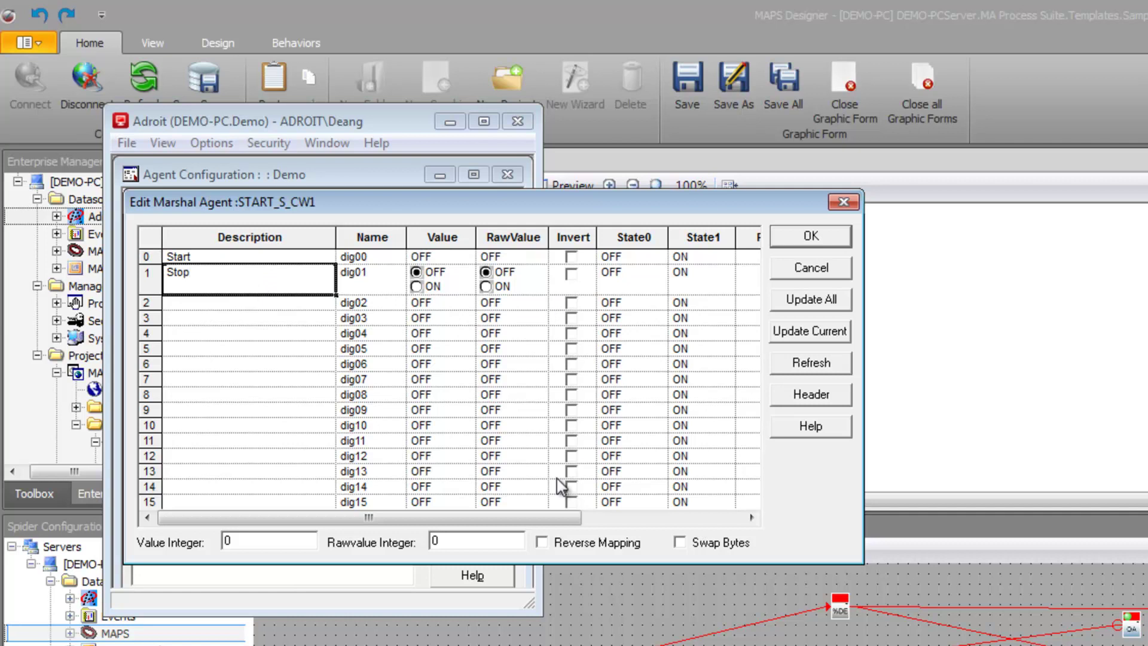
Step: Make START_S_CW1's bits 0 and 1 pulse outputs
{"action": "left_click_drag", "start_coordinate": [539, 518], "coordinate": [656, 522]}
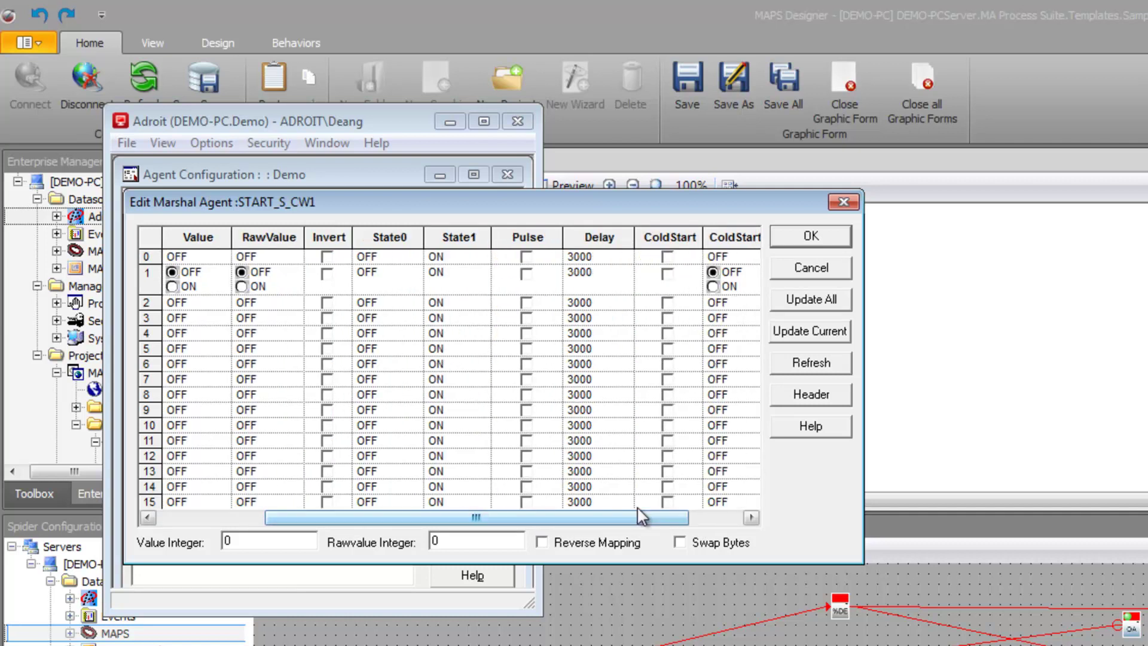
{"action": "left_click", "coordinate": [526, 258]}
{"action": "left_click", "coordinate": [529, 288]}
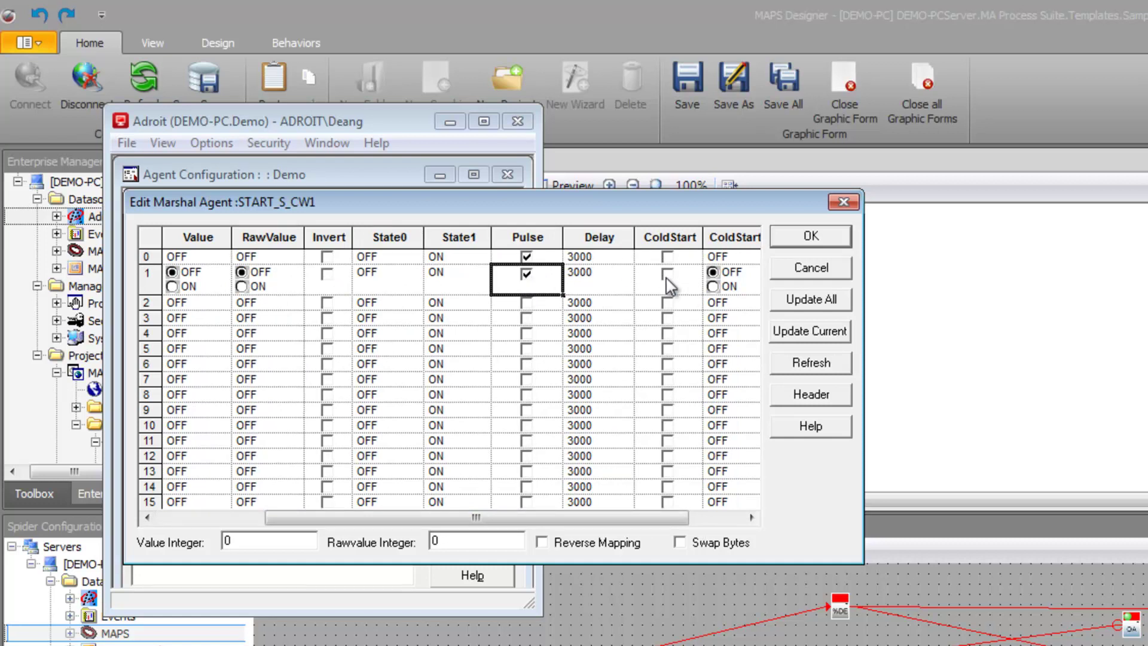
{"action": "left_click_drag", "start_coordinate": [571, 522], "coordinate": [384, 521]}
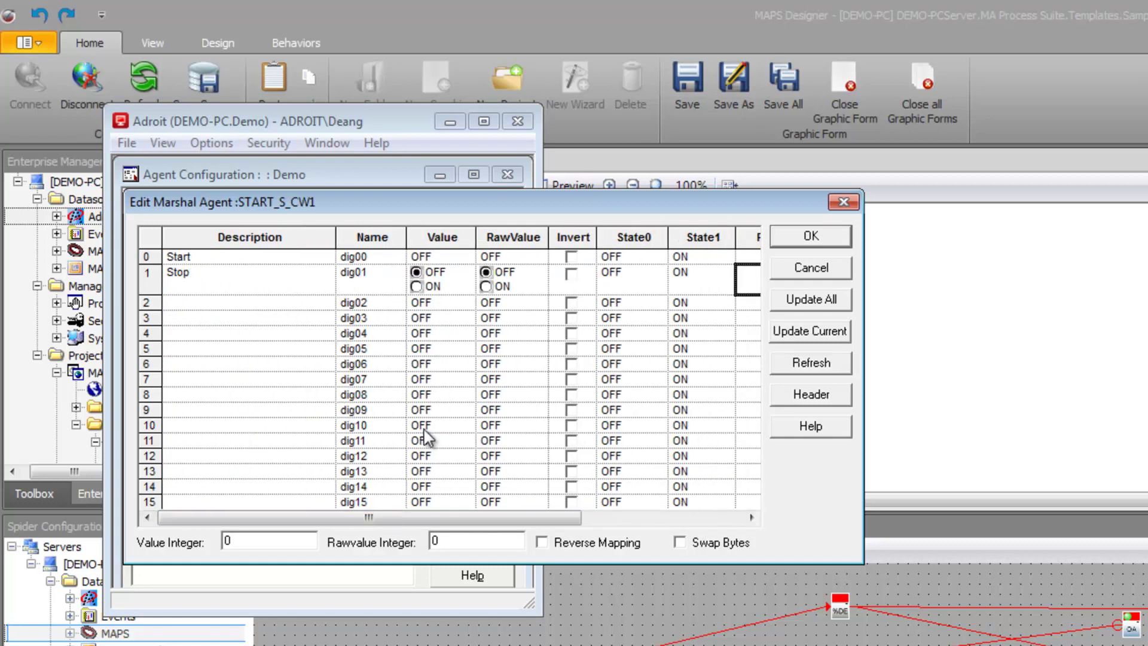
Step: Save START_S_CW1, choose PLCA as its scanning device, and switch to GX IEC Developer
{"action": "left_click", "coordinate": [800, 242]}
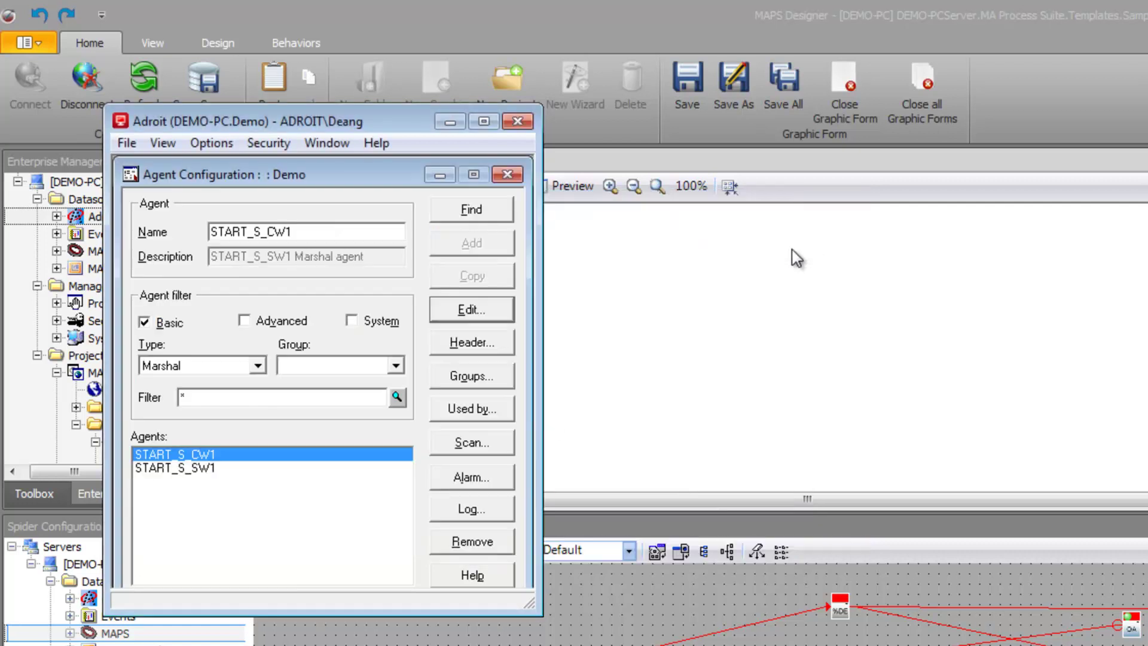
{"action": "left_click", "coordinate": [232, 476]}
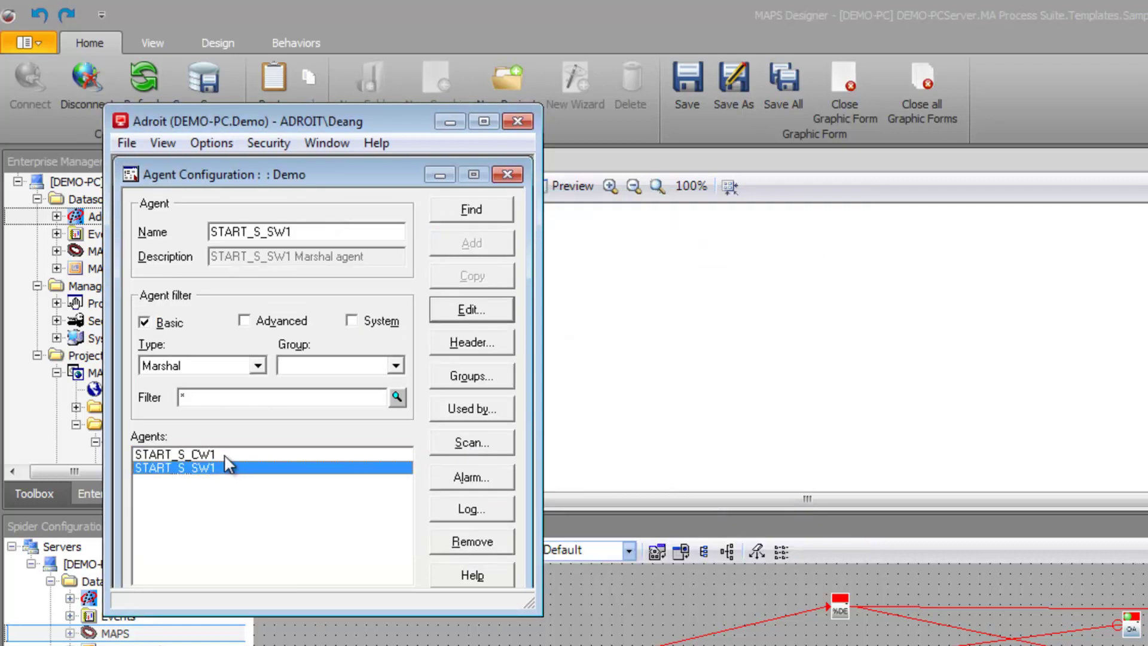
{"action": "left_click", "coordinate": [229, 458]}
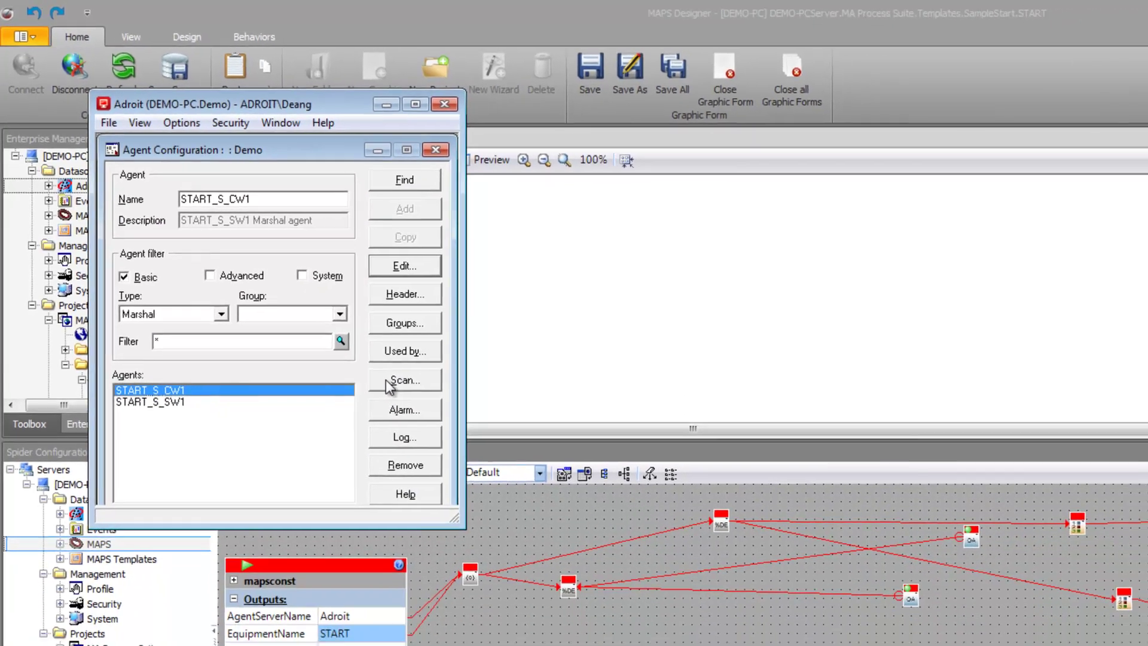
{"action": "left_click", "coordinate": [472, 442]}
{"action": "left_click", "coordinate": [206, 217]}
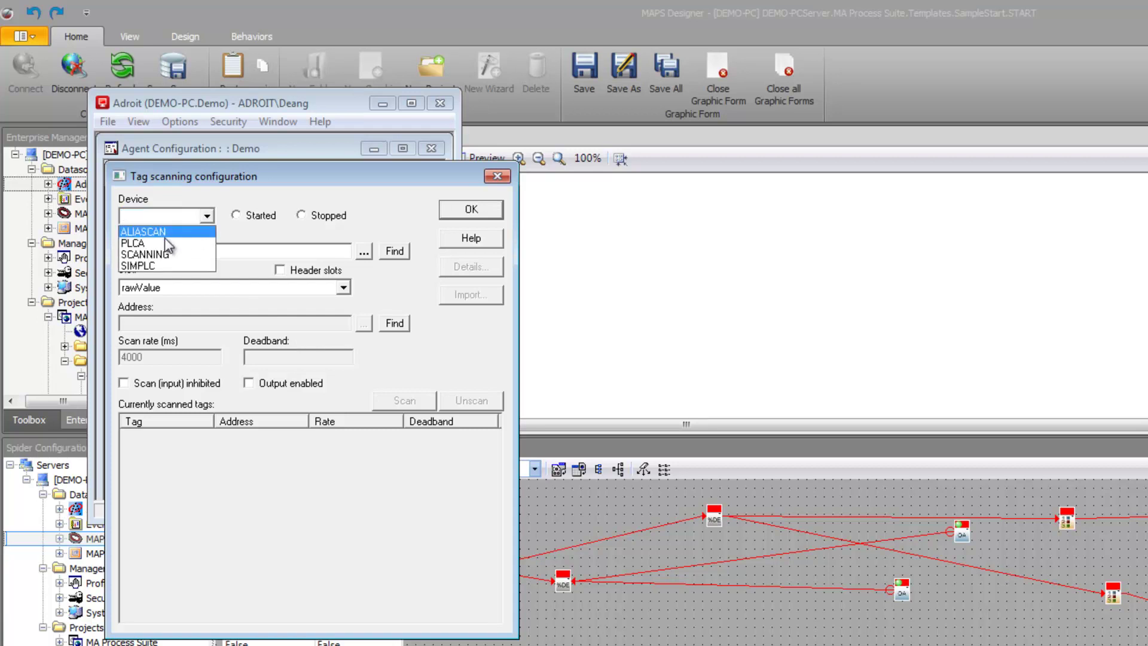
{"action": "left_click", "coordinate": [153, 240]}
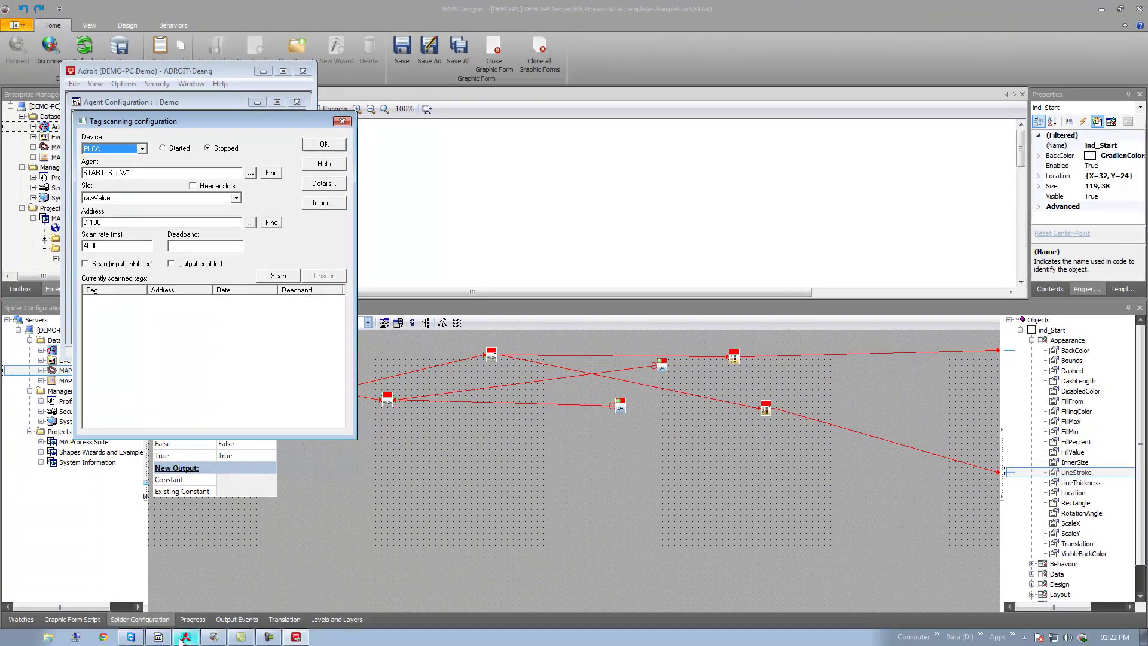
{"action": "left_click", "coordinate": [185, 637]}
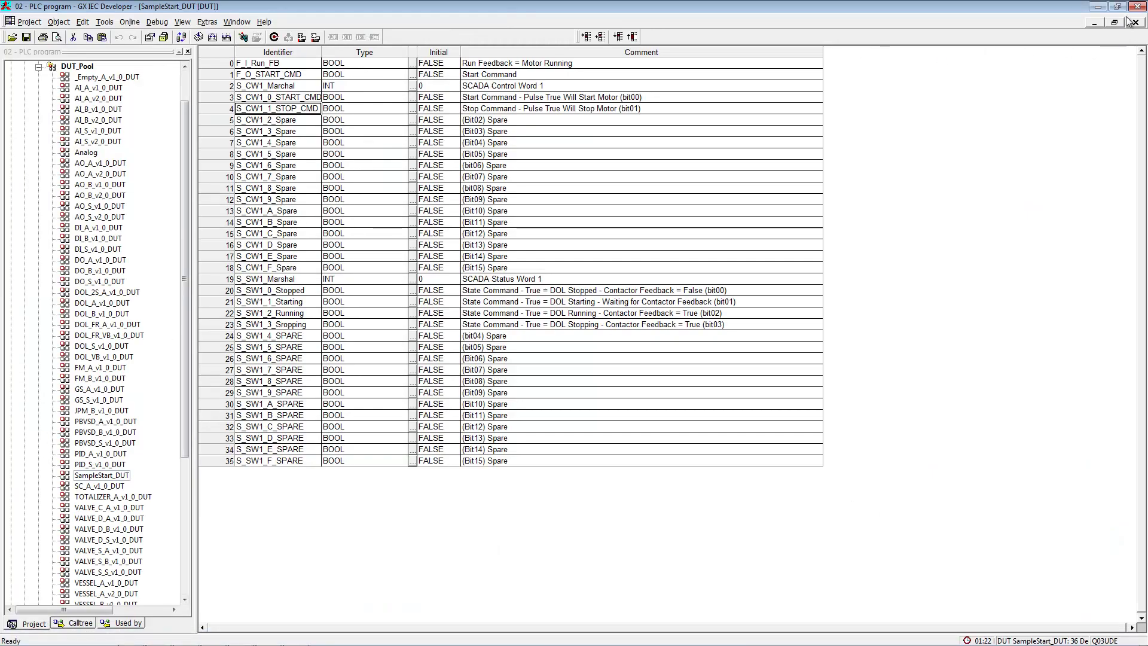
Step: Close SampleStart_DUT and check DATA_START1's addresses: S_CW1_Marshal at D0, S_SW1_Marshal at D100
{"action": "left_click", "coordinate": [1134, 22]}
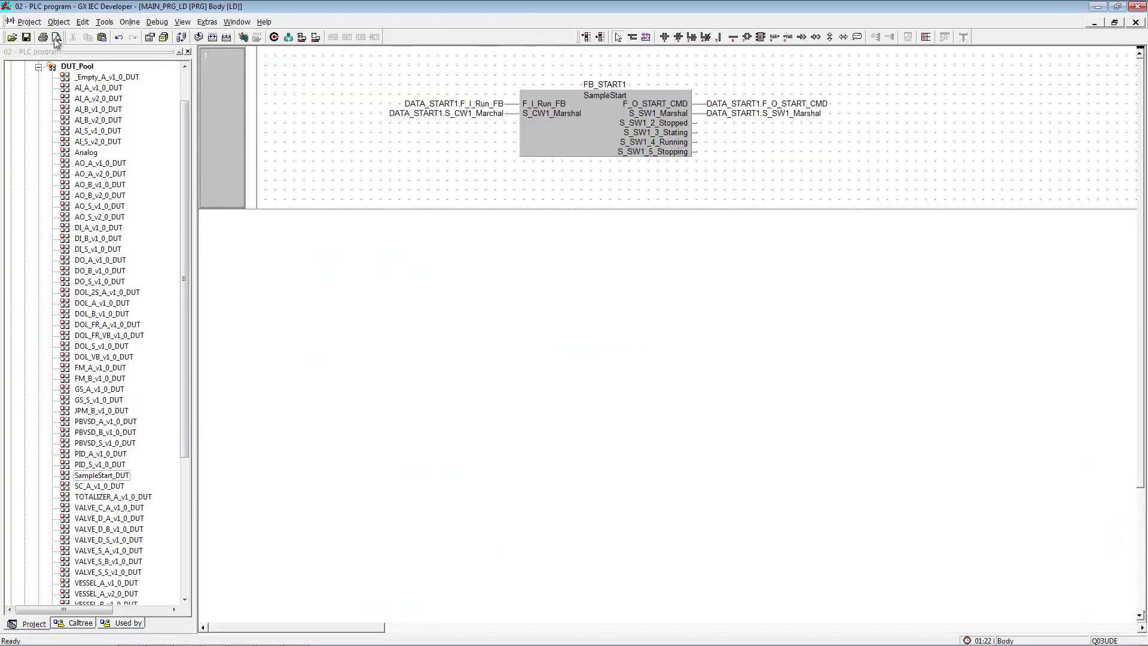
{"action": "left_click", "coordinate": [38, 67]}
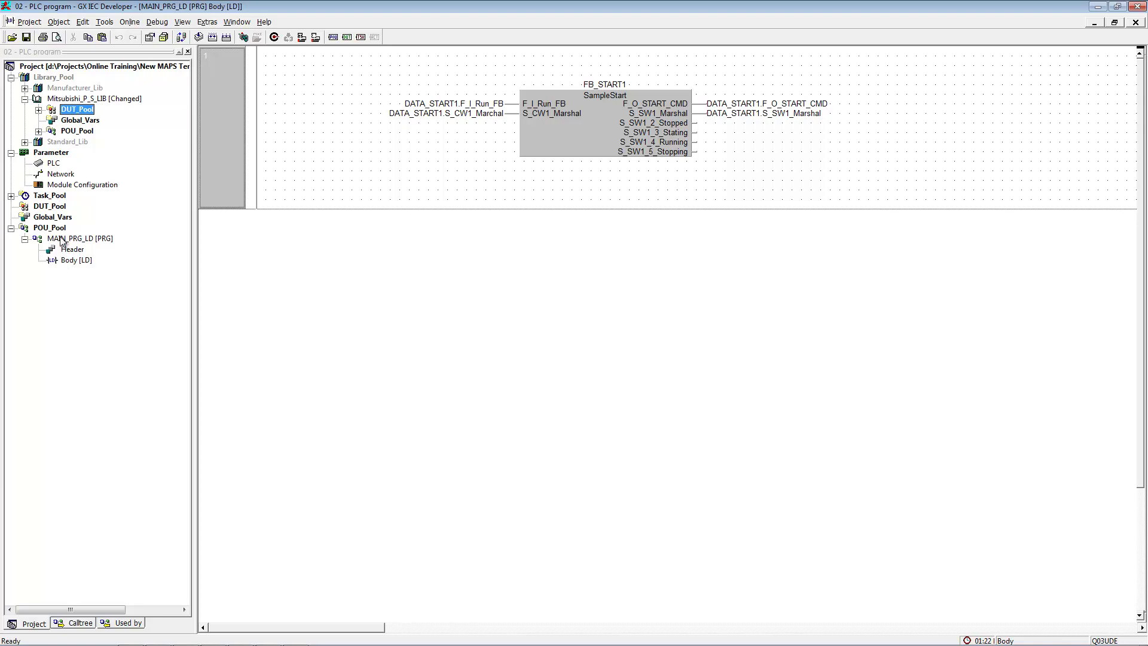
{"action": "double_click", "coordinate": [52, 216]}
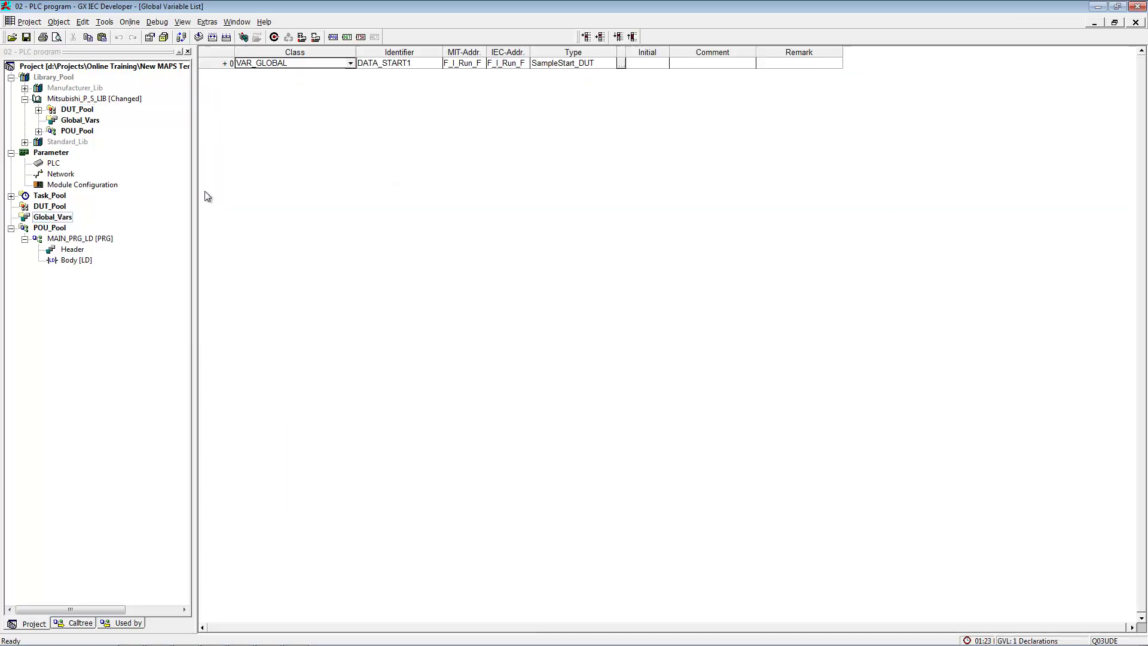
{"action": "double_click", "coordinate": [502, 62]}
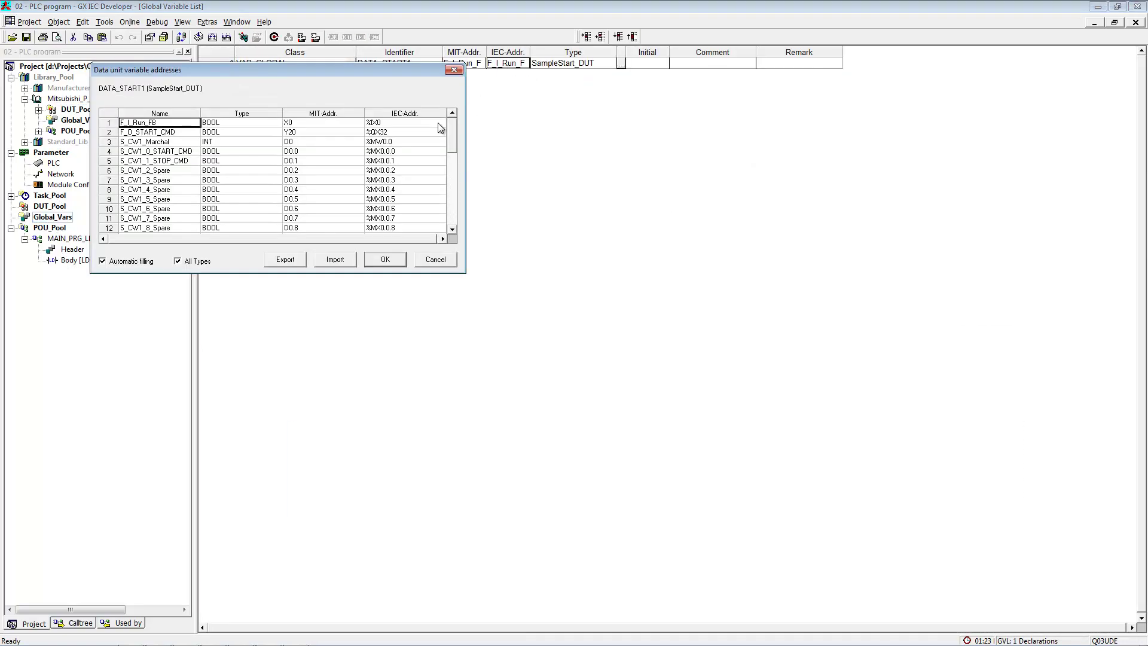
{"action": "left_click", "coordinate": [307, 144]}
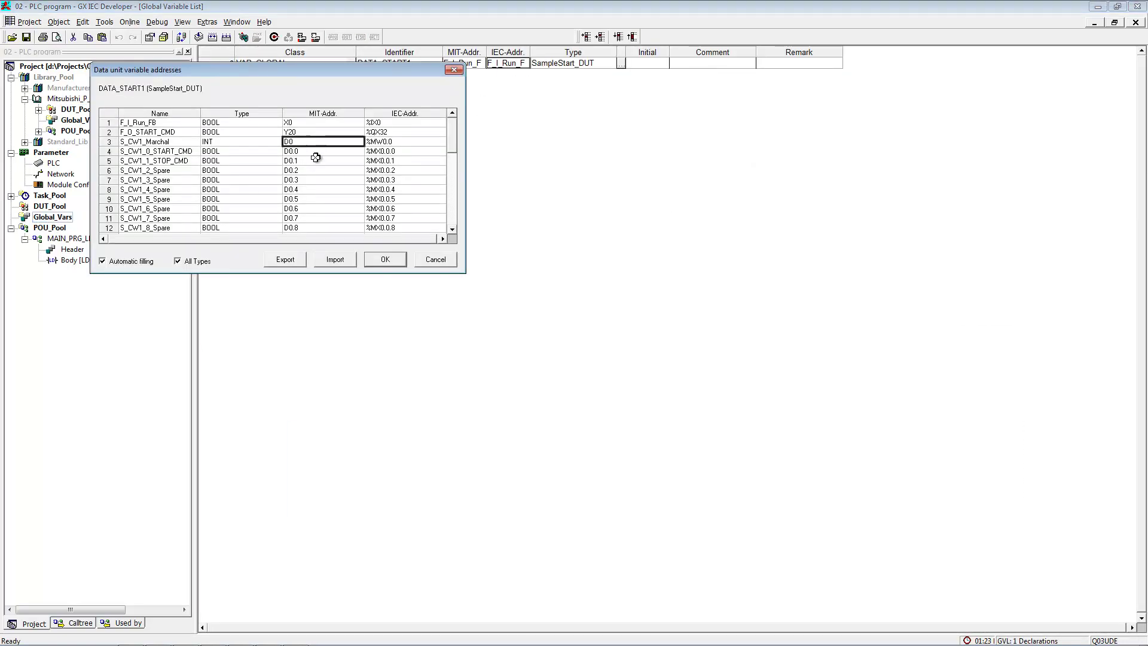
{"action": "left_click", "coordinate": [450, 180]}
{"action": "left_click", "coordinate": [328, 180]}
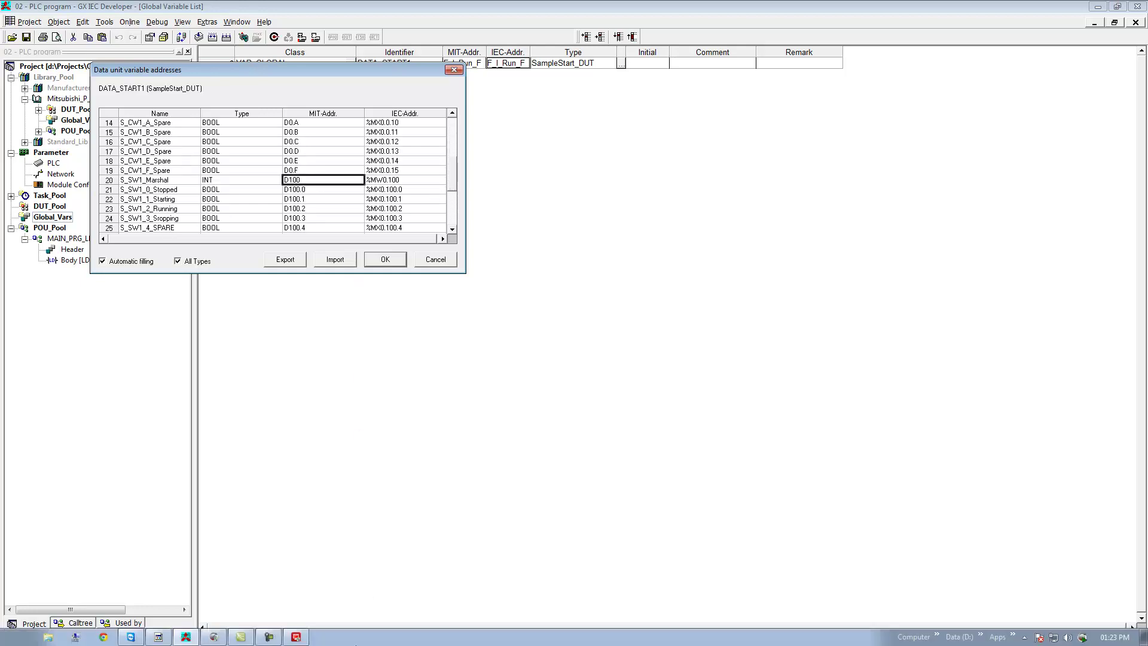
Step: Scan START_S_CW1 from PLCA at address D 0, 500 ms rate, with output enabled
{"action": "left_click", "coordinate": [214, 636]}
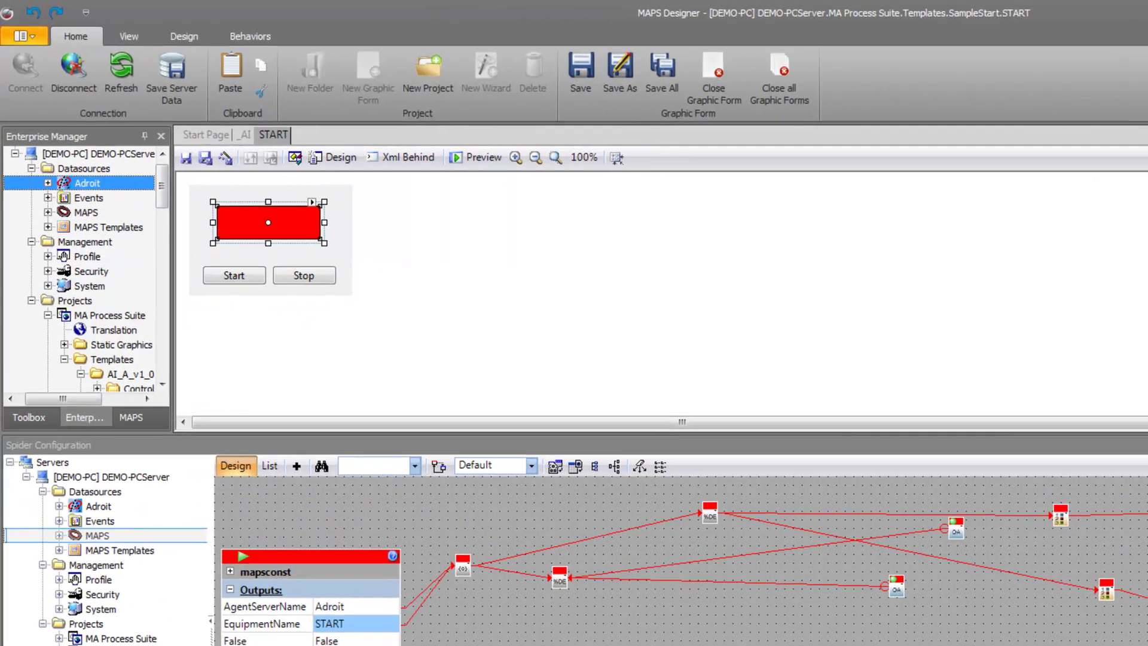
{"action": "key", "text": "alt+Tab"}
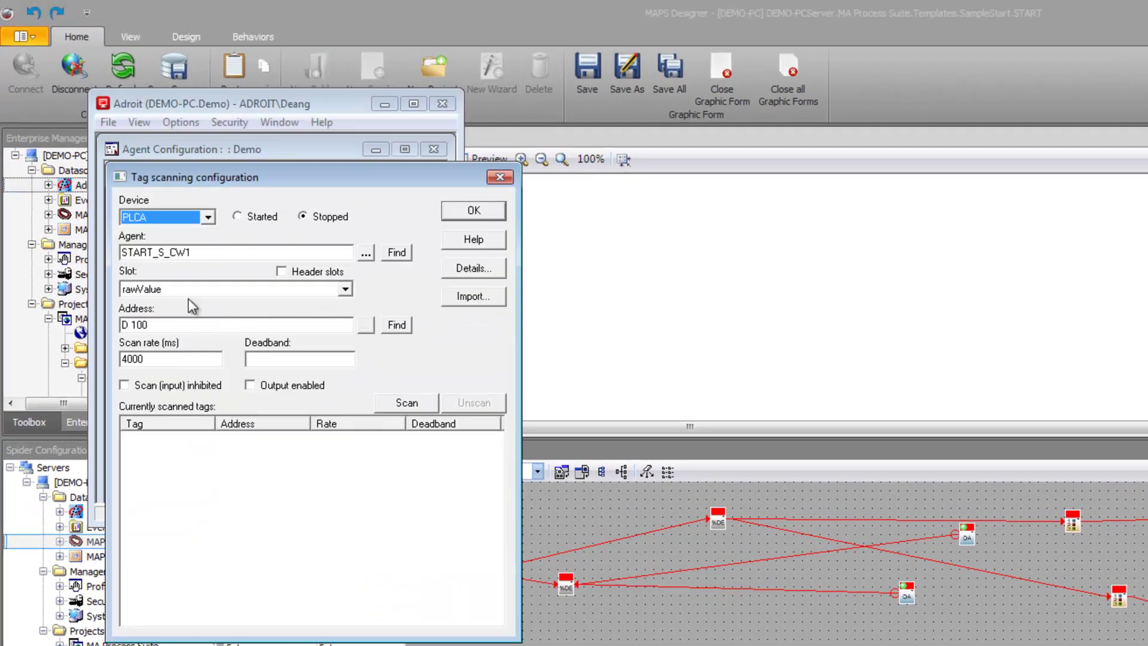
{"action": "left_click_drag", "start_coordinate": [135, 324], "coordinate": [164, 325]}
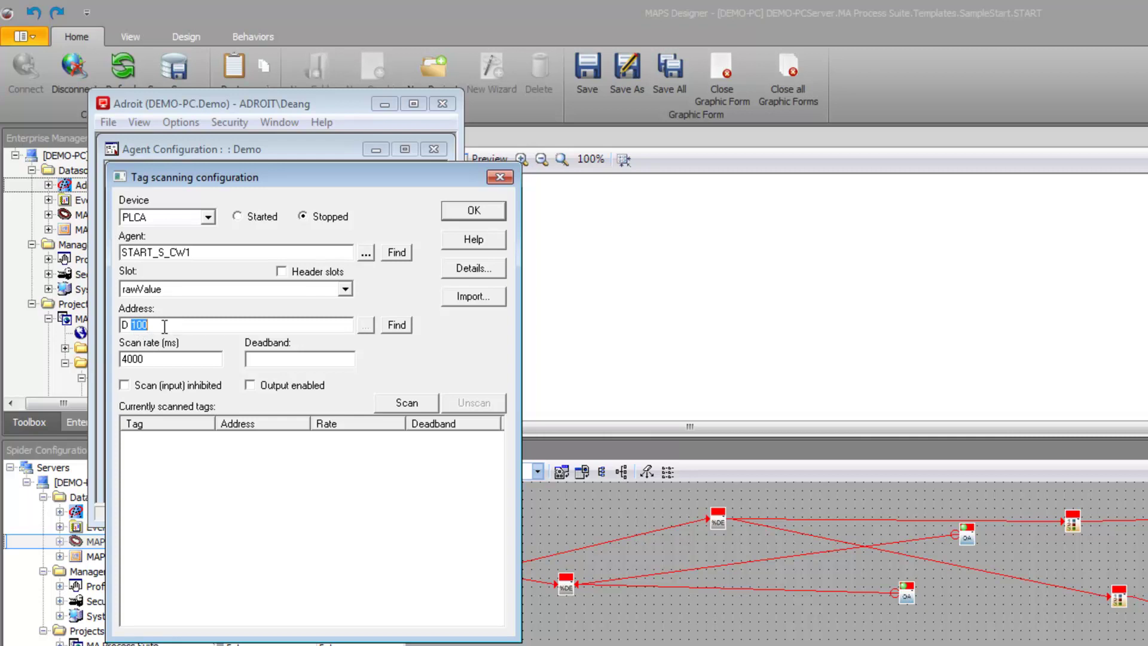
{"action": "left_click_drag", "start_coordinate": [167, 366], "coordinate": [123, 359]}
{"action": "type", "text": "500"}
{"action": "left_click", "coordinate": [250, 385]}
{"action": "left_click", "coordinate": [434, 454]}
{"action": "left_click", "coordinate": [397, 403]}
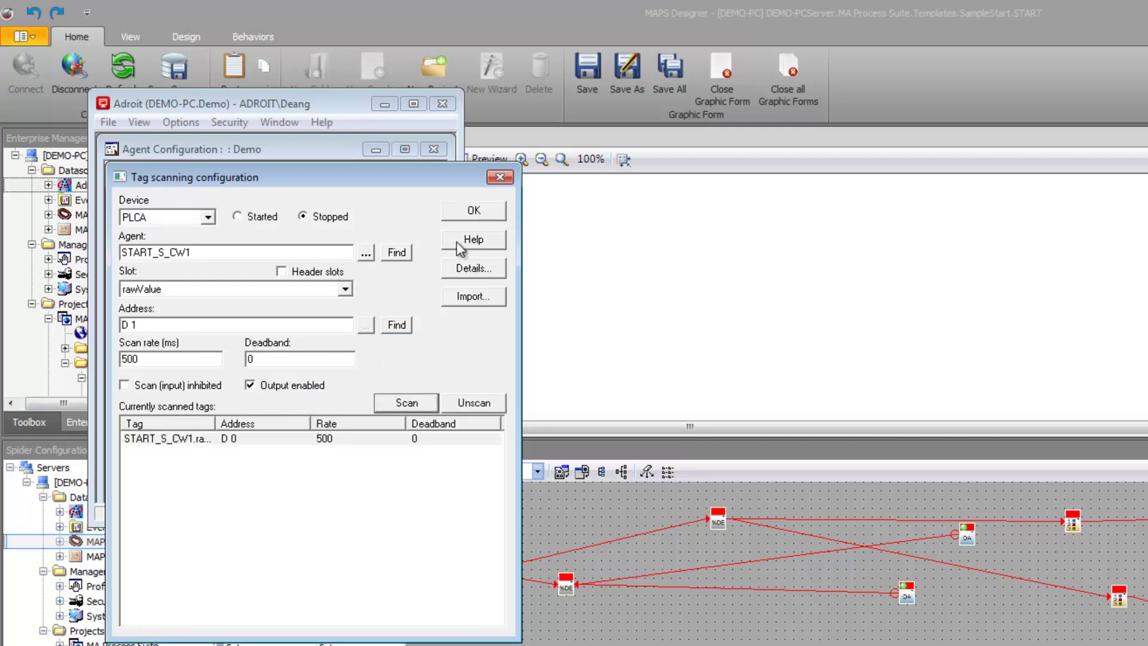
{"action": "left_click", "coordinate": [455, 216]}
Step: Scan START_S_SW1 from PLCA at D 100, start PLCA scanning, and close the configuration
{"action": "left_click", "coordinate": [172, 400]}
{"action": "left_click", "coordinate": [405, 379]}
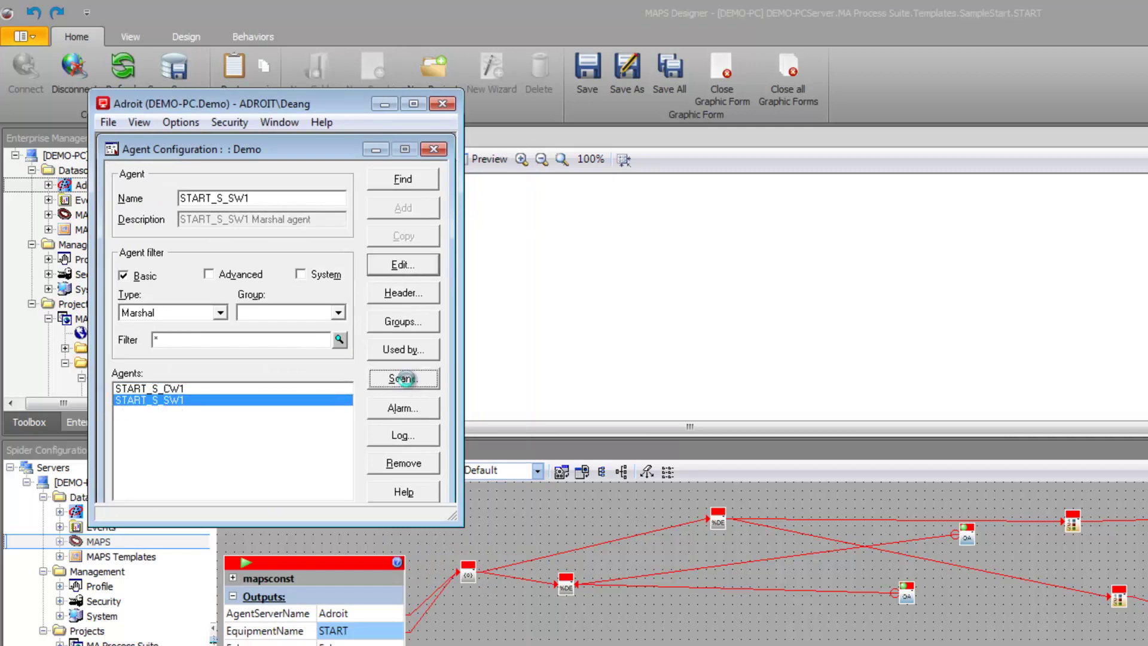
{"action": "left_click", "coordinate": [202, 218]}
{"action": "left_click", "coordinate": [174, 239]}
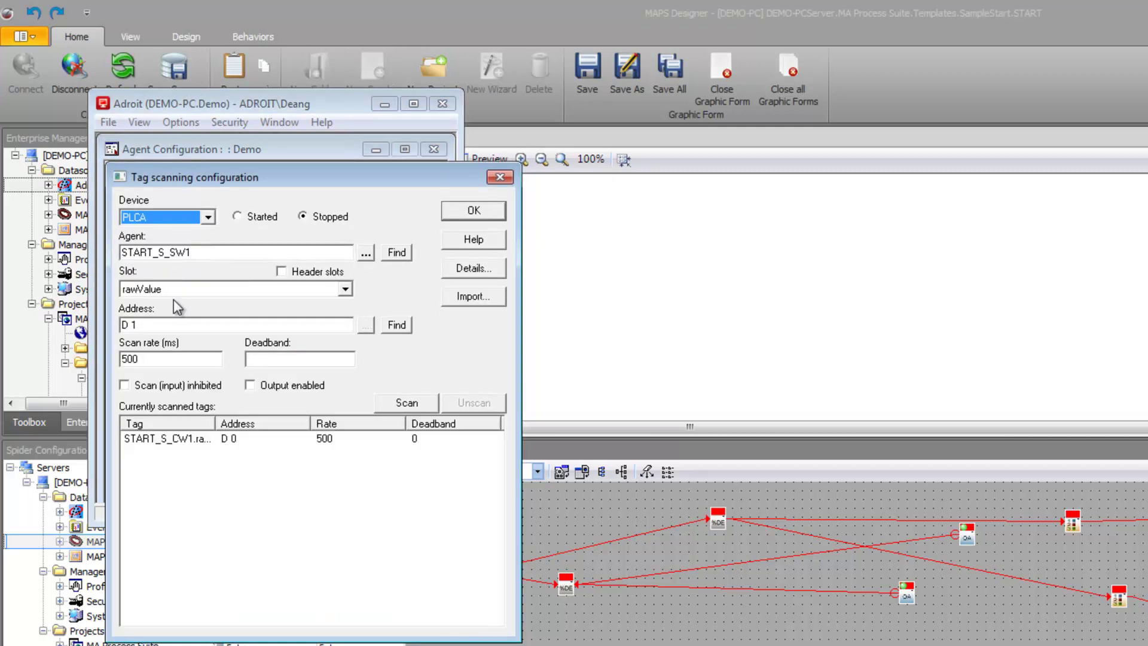
{"action": "left_click", "coordinate": [134, 325]}
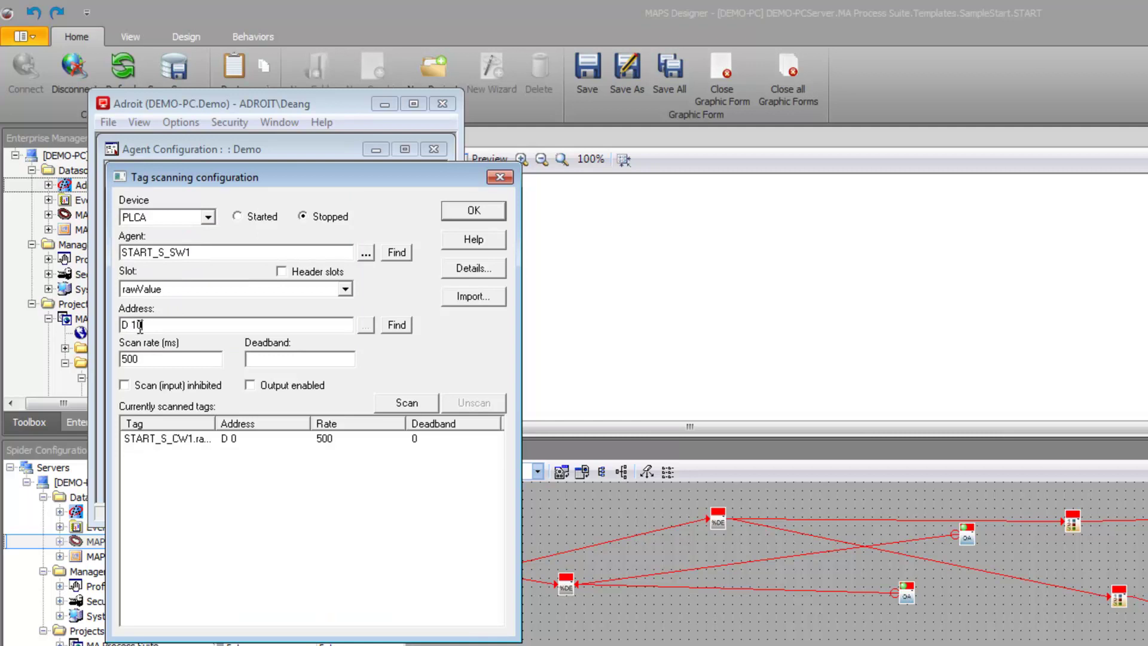
{"action": "left_click", "coordinate": [393, 403]}
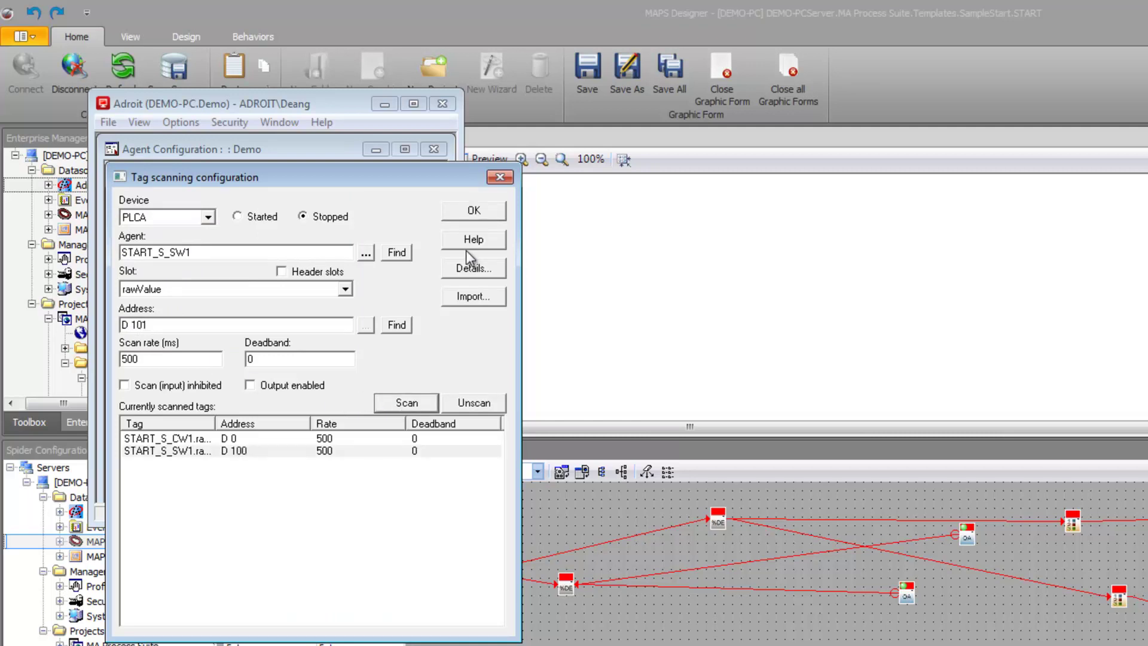
{"action": "left_click", "coordinate": [465, 215]}
{"action": "left_click", "coordinate": [396, 382]}
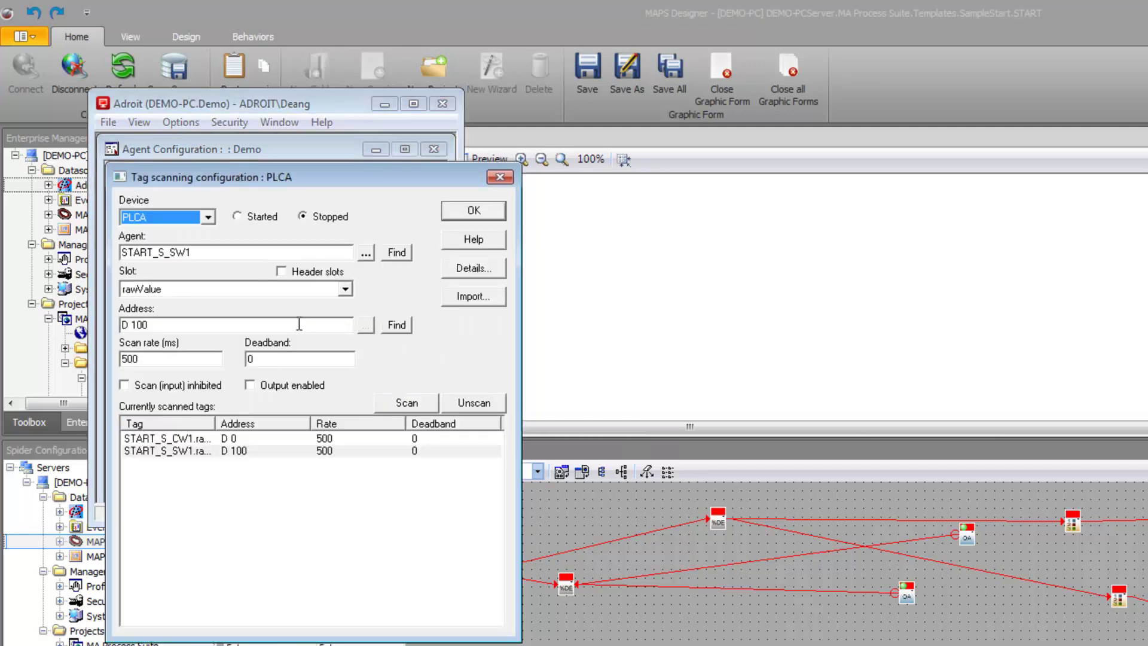
{"action": "left_click", "coordinate": [238, 216]}
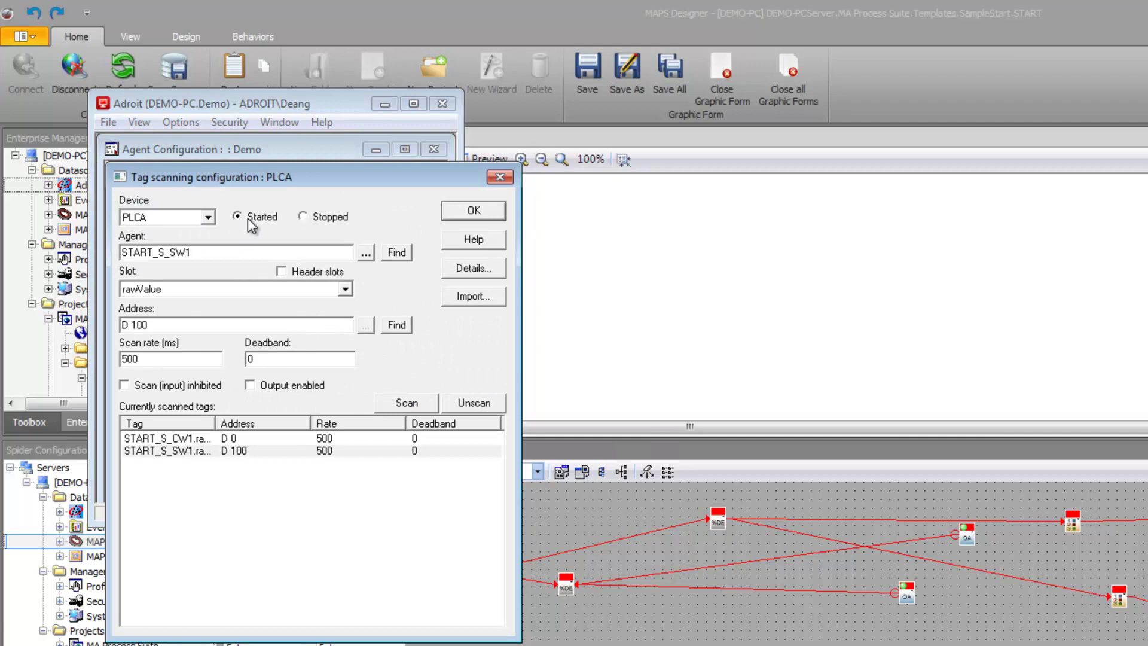
{"action": "left_click", "coordinate": [457, 211]}
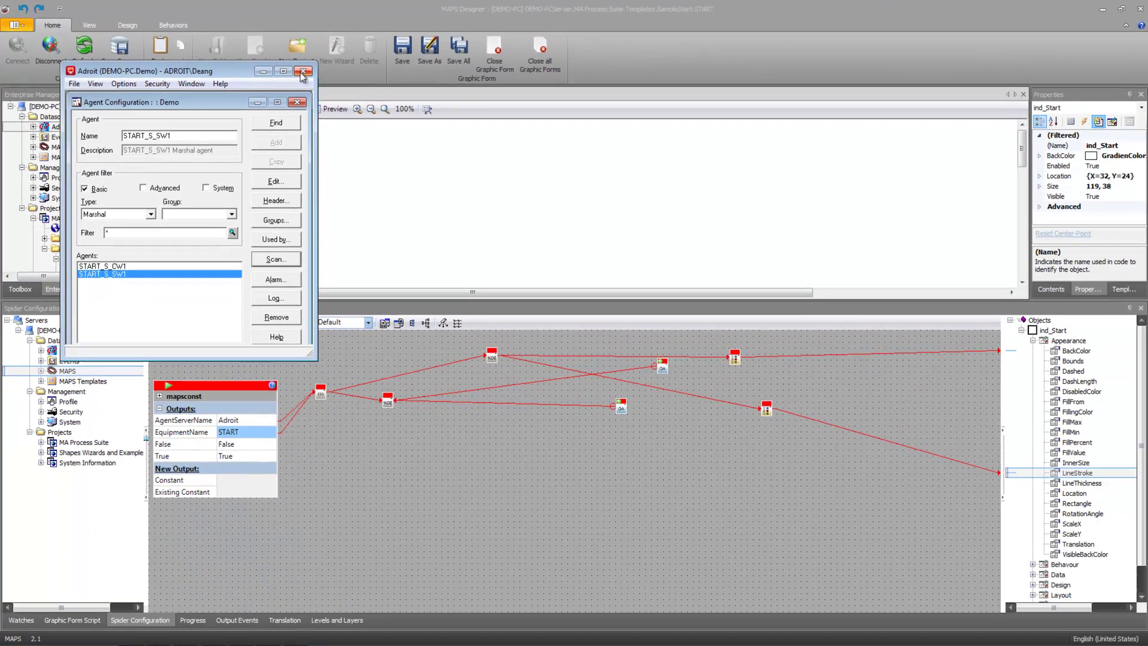
{"action": "key", "text": "alt+F4"}
Step: Save the agent configuration changes and run the START form in preview
{"action": "left_click", "coordinate": [532, 348]}
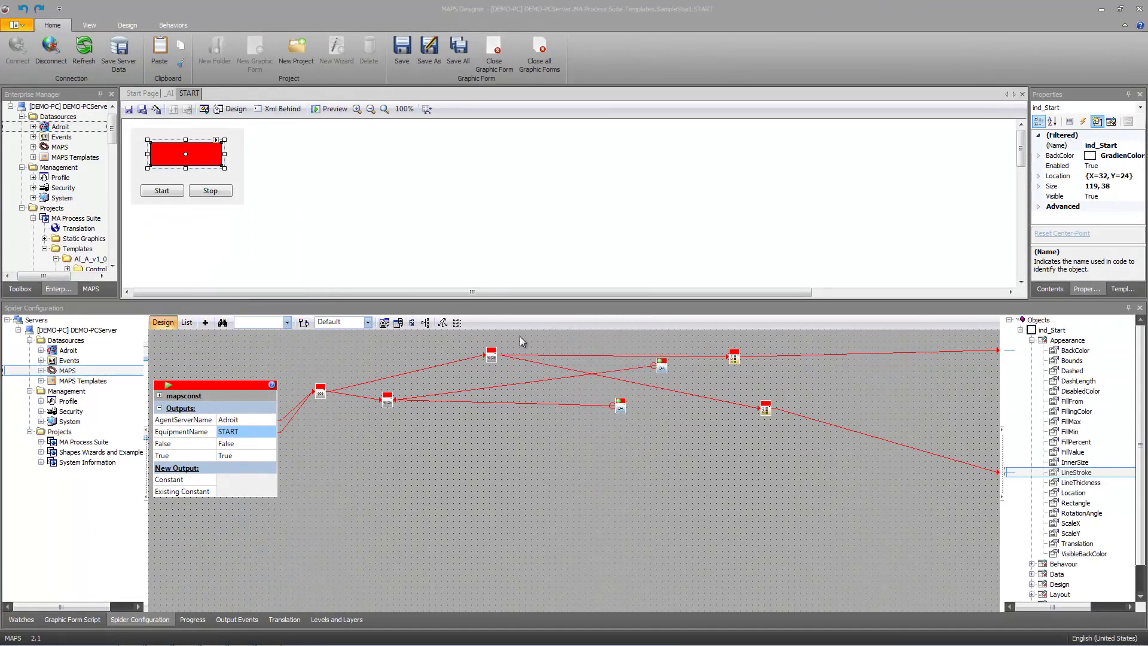
{"action": "left_click", "coordinate": [328, 109]}
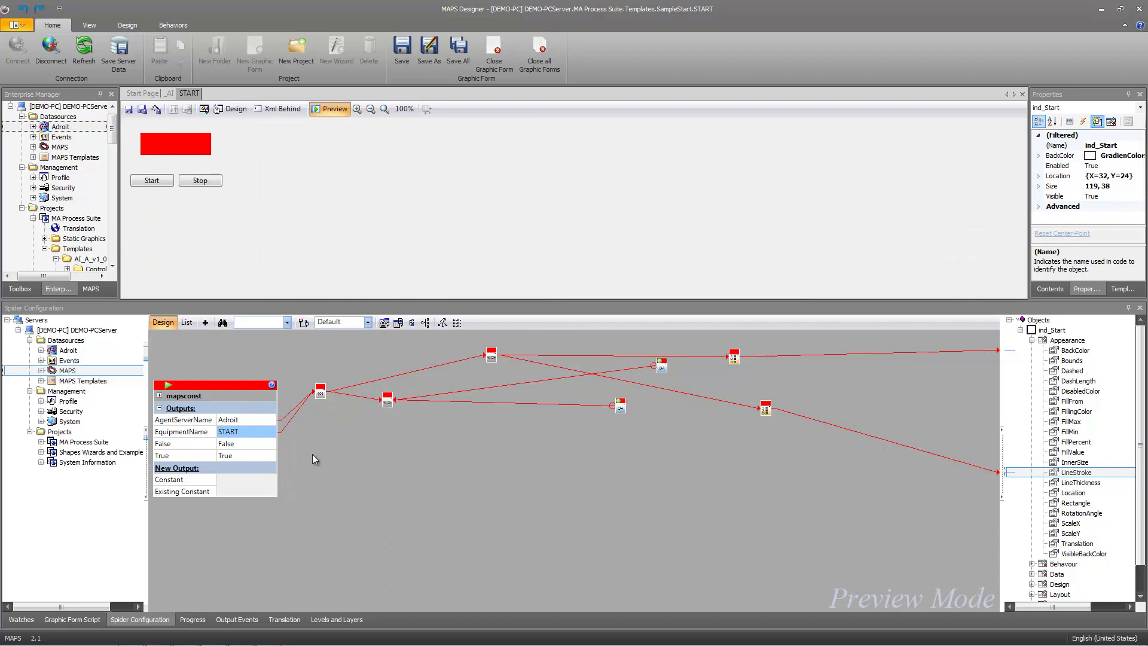
Step: Close the address table and Global Variable List, monitor MAIN_PRG_LD online, and shrink the window
{"action": "mouse_move", "coordinate": [272, 638]}
{"action": "left_click", "coordinate": [214, 637]}
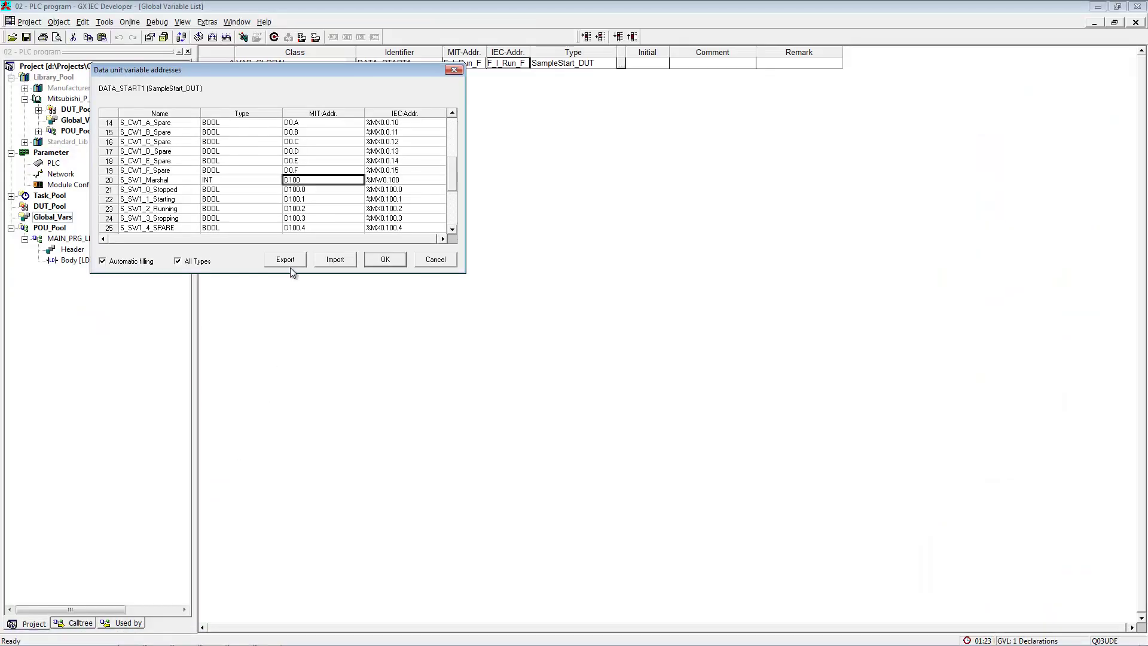
{"action": "left_click", "coordinate": [397, 258]}
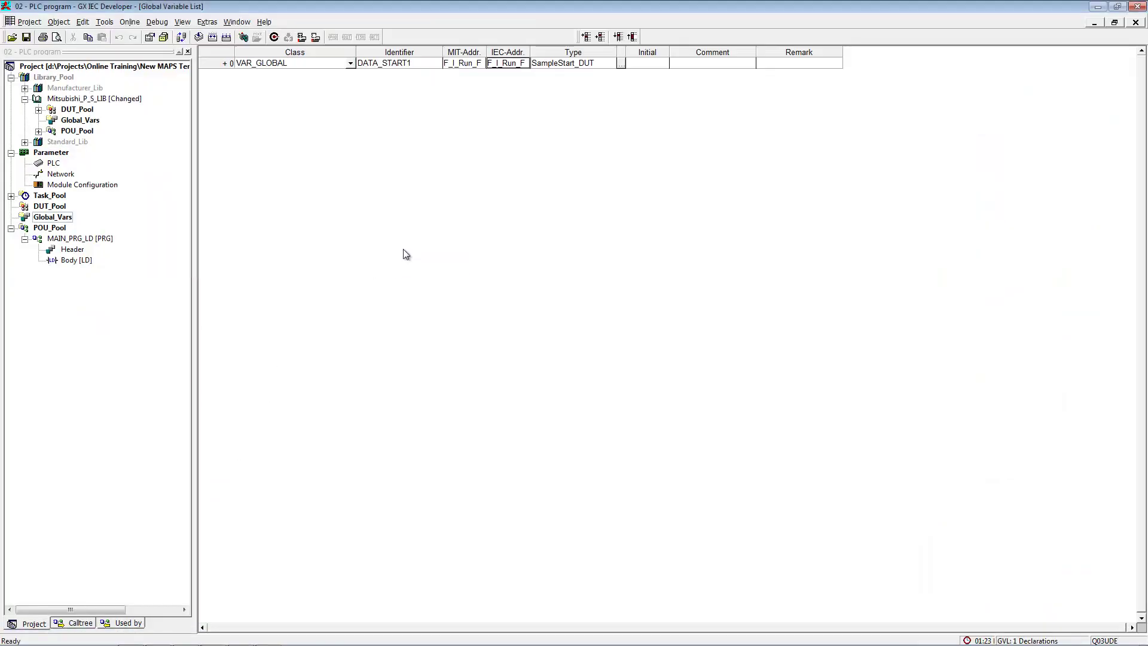
{"action": "left_click", "coordinate": [1136, 23]}
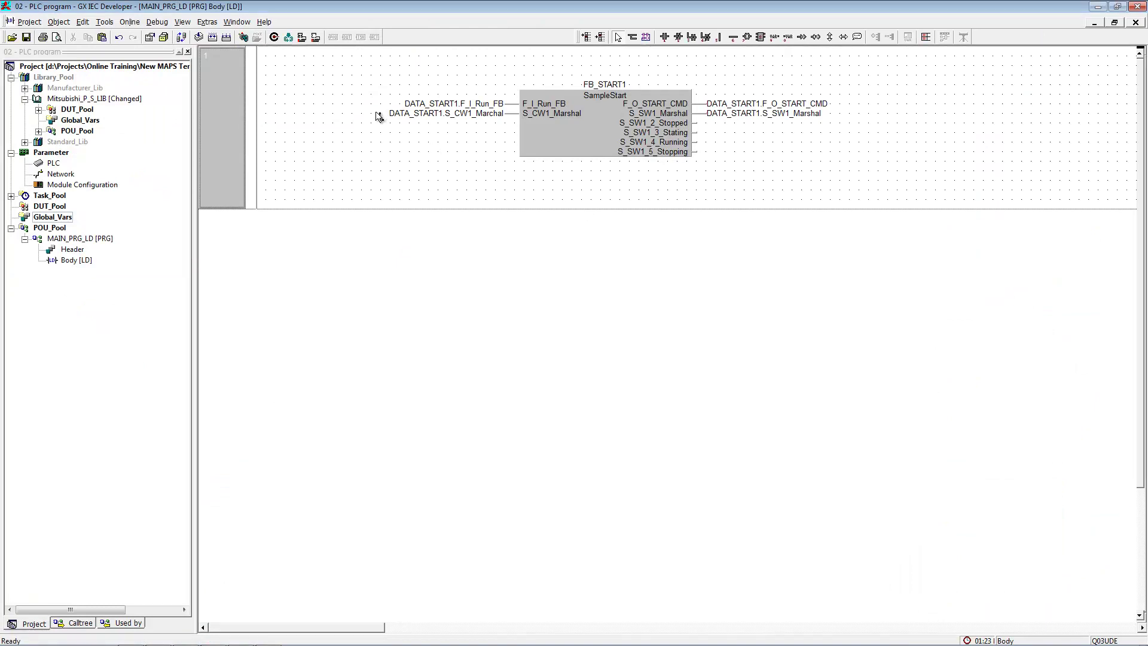
{"action": "left_click", "coordinate": [274, 37]}
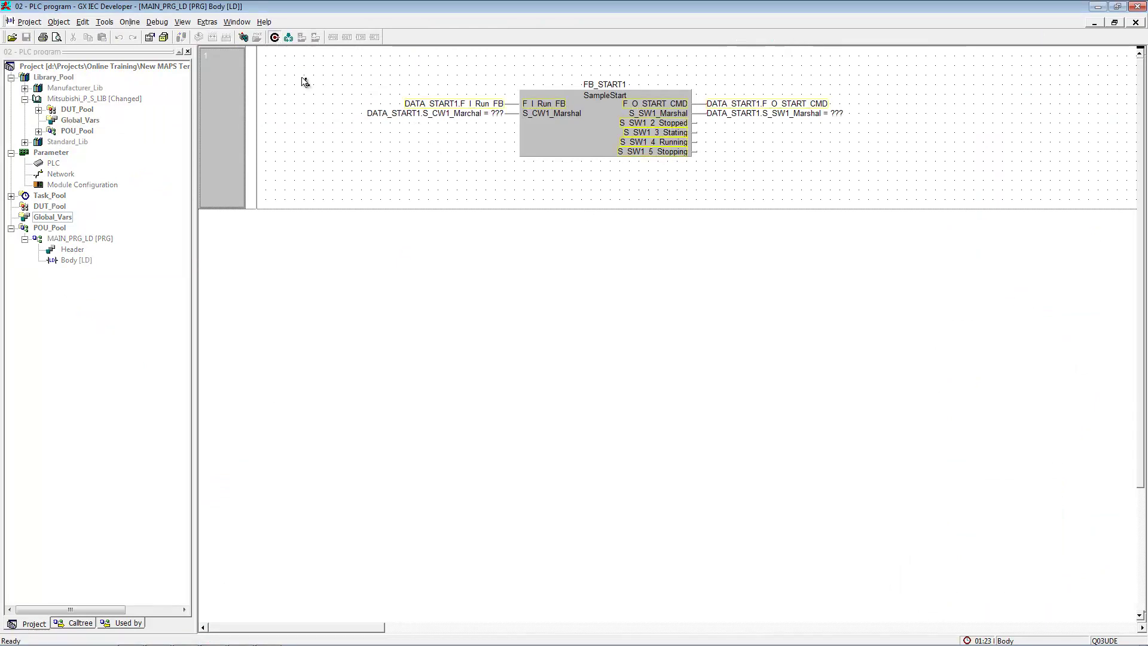
{"action": "left_click_drag", "start_coordinate": [441, 8], "coordinate": [435, 300]}
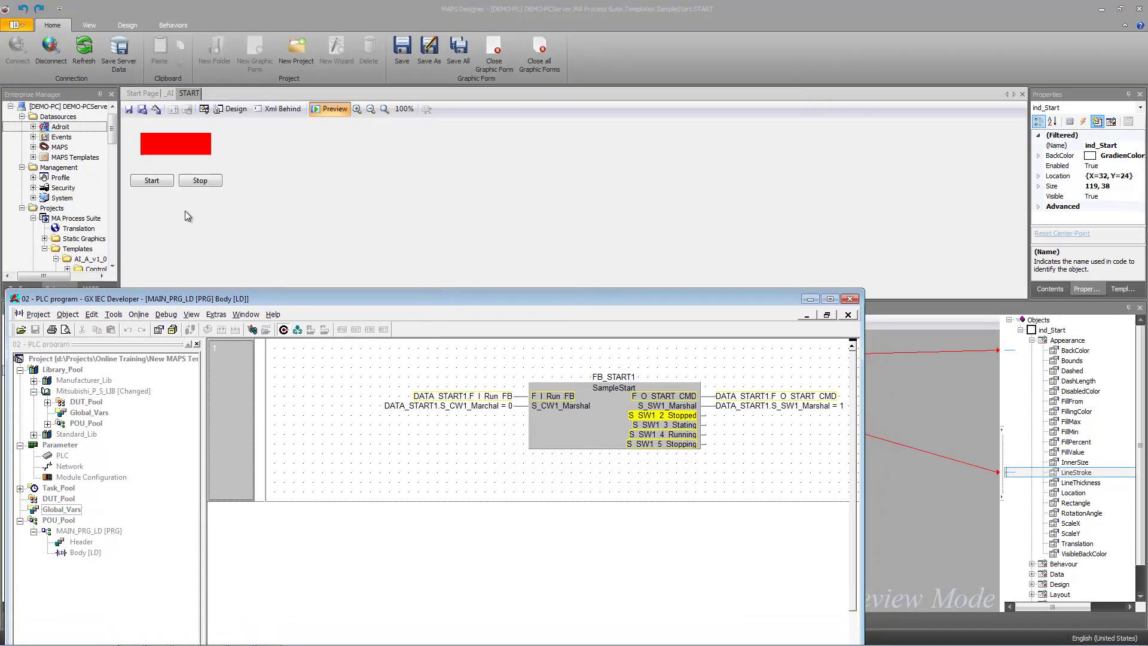
Step: Send Start from the preview form and force DATA_START1.F_I_Run_FB on in the PLC, turning the indicator green
{"action": "left_click", "coordinate": [157, 181]}
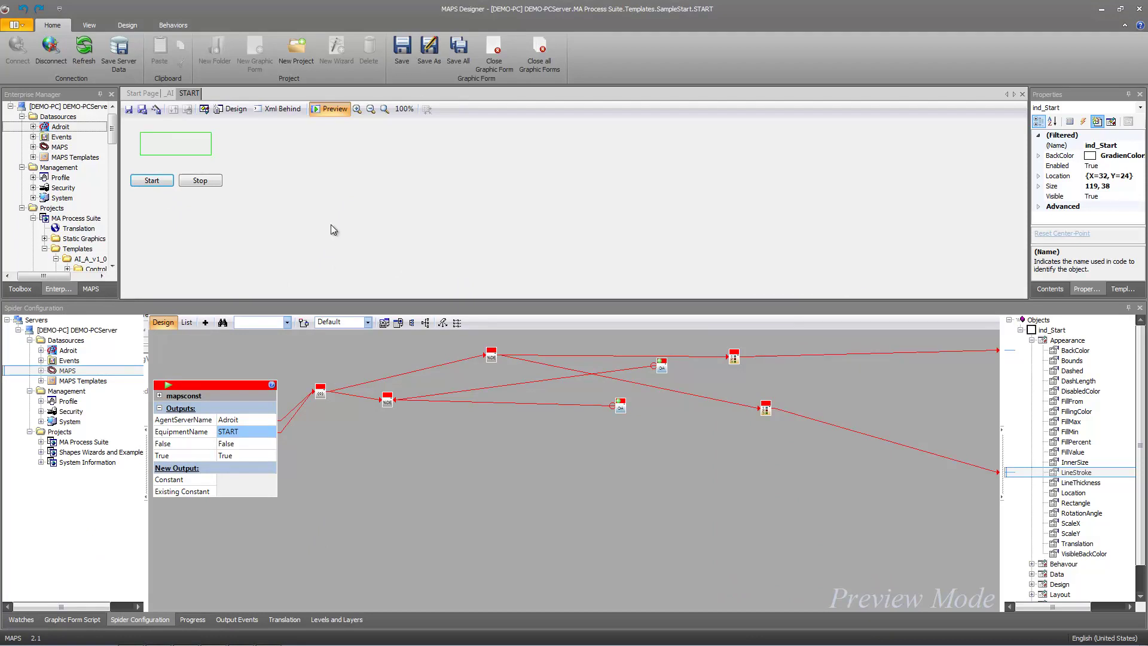
{"action": "double_click", "coordinate": [496, 4]}
{"action": "left_click_drag", "start_coordinate": [465, 37], "coordinate": [445, 16]}
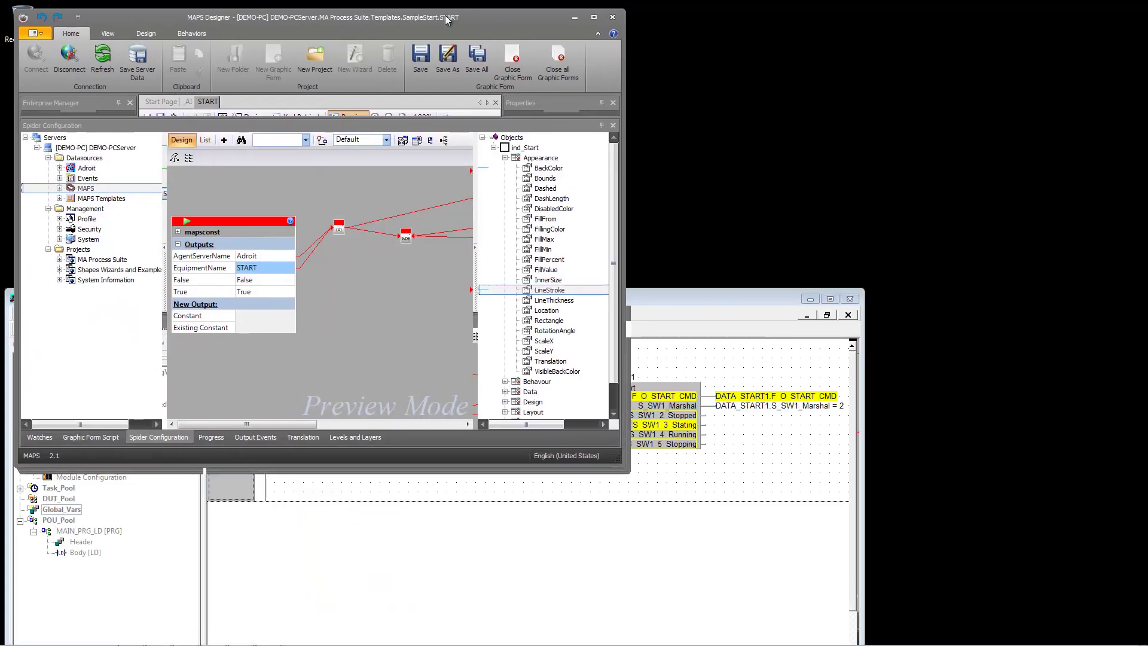
{"action": "left_click", "coordinate": [666, 296]}
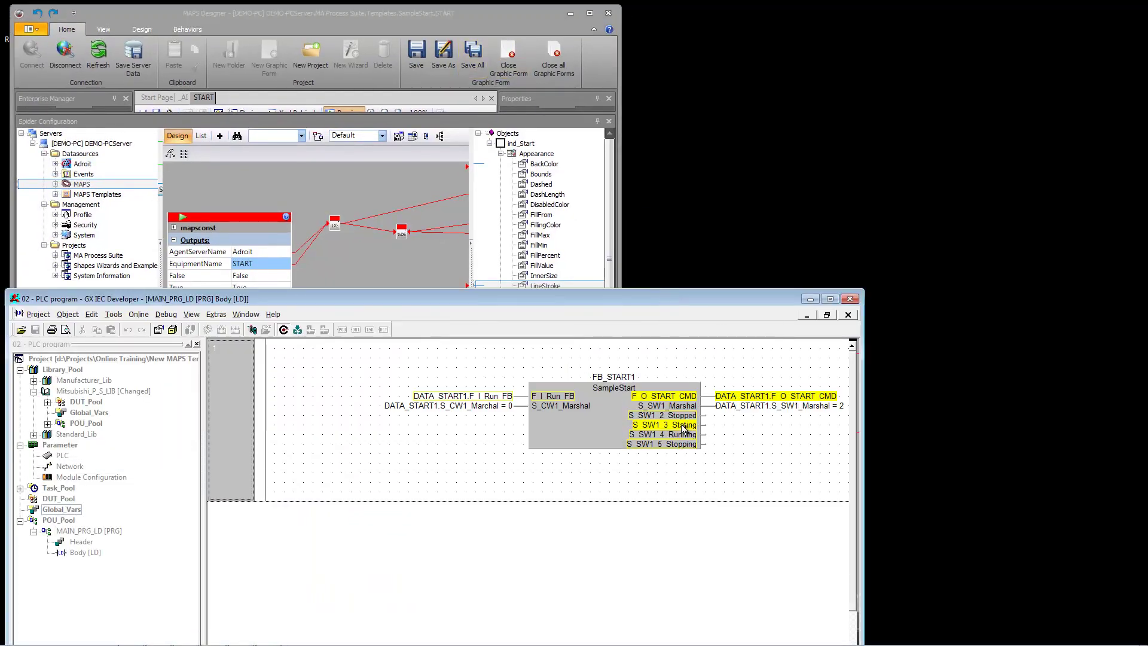
{"action": "left_click_drag", "start_coordinate": [550, 298], "coordinate": [631, 362]}
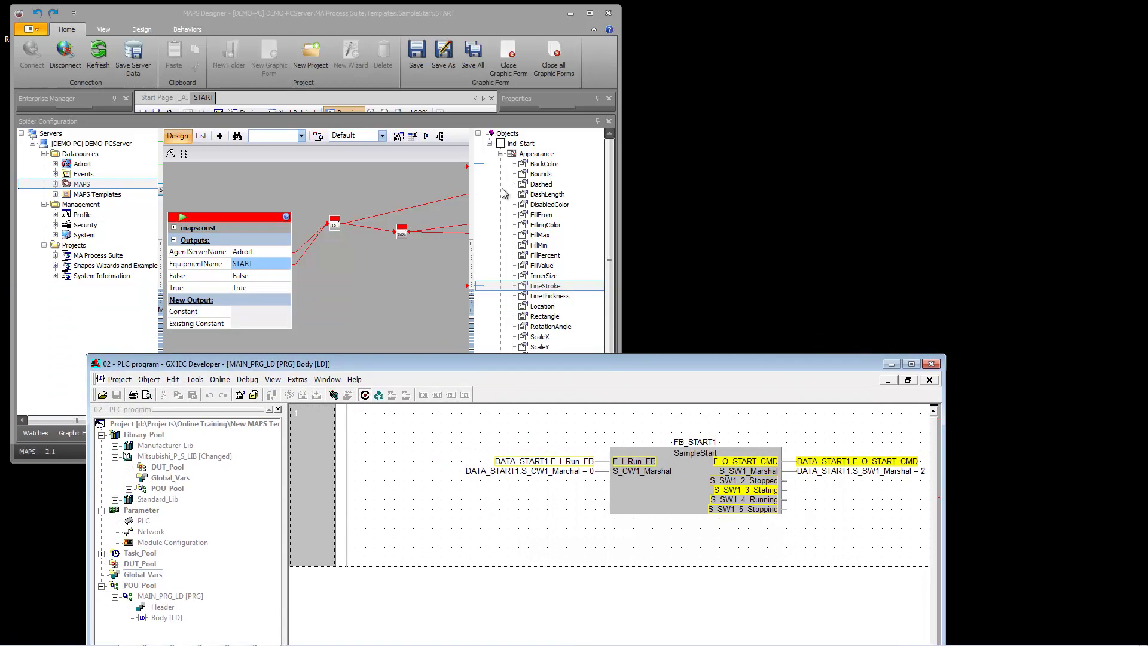
{"action": "left_click", "coordinate": [593, 126]}
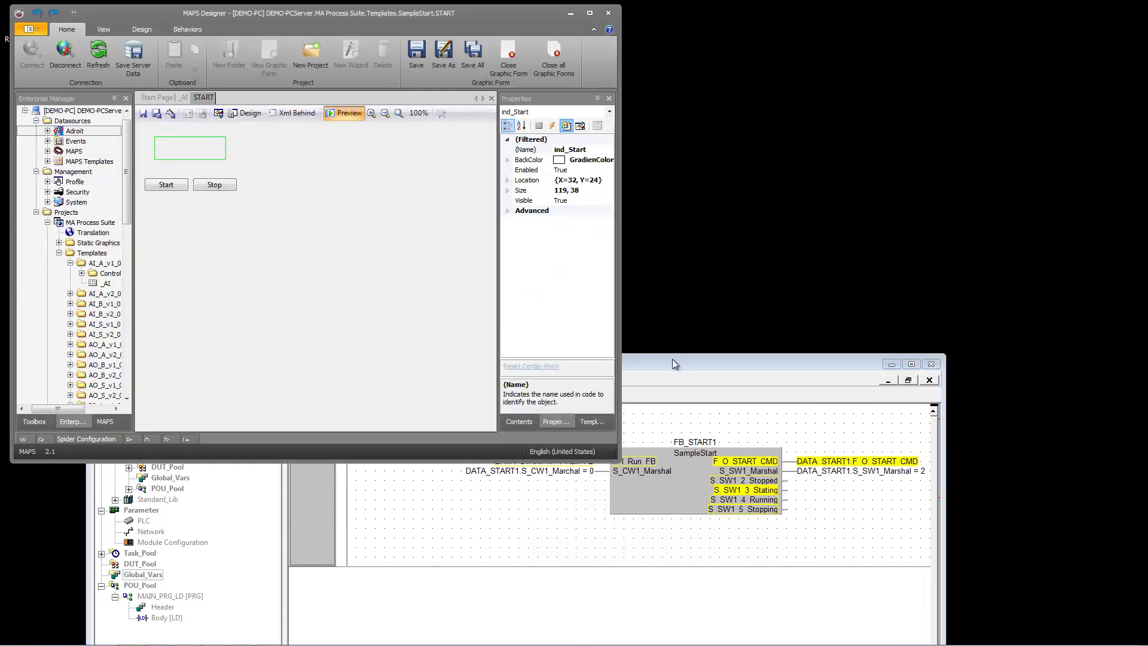
{"action": "left_click", "coordinate": [672, 360]}
{"action": "double_click", "coordinate": [549, 464]}
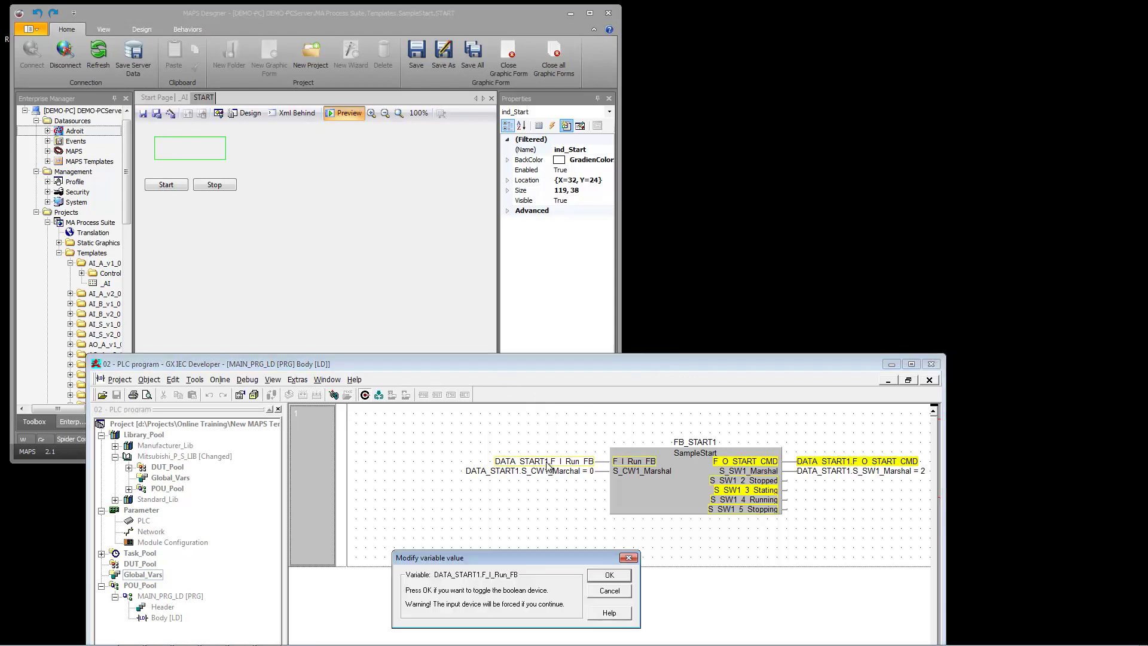
{"action": "left_click", "coordinate": [604, 574]}
{"action": "left_click", "coordinate": [522, 621]}
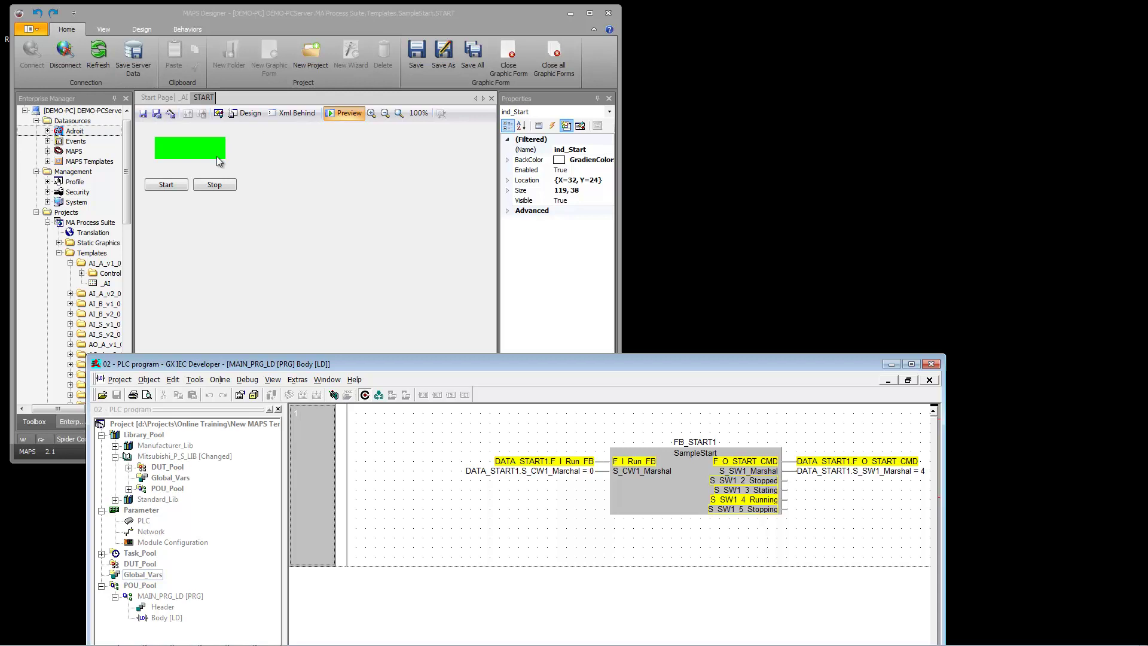
Step: Send Stop from the preview and toggle F_I_Run_FB off, returning the indicator to red
{"action": "left_click", "coordinate": [225, 188]}
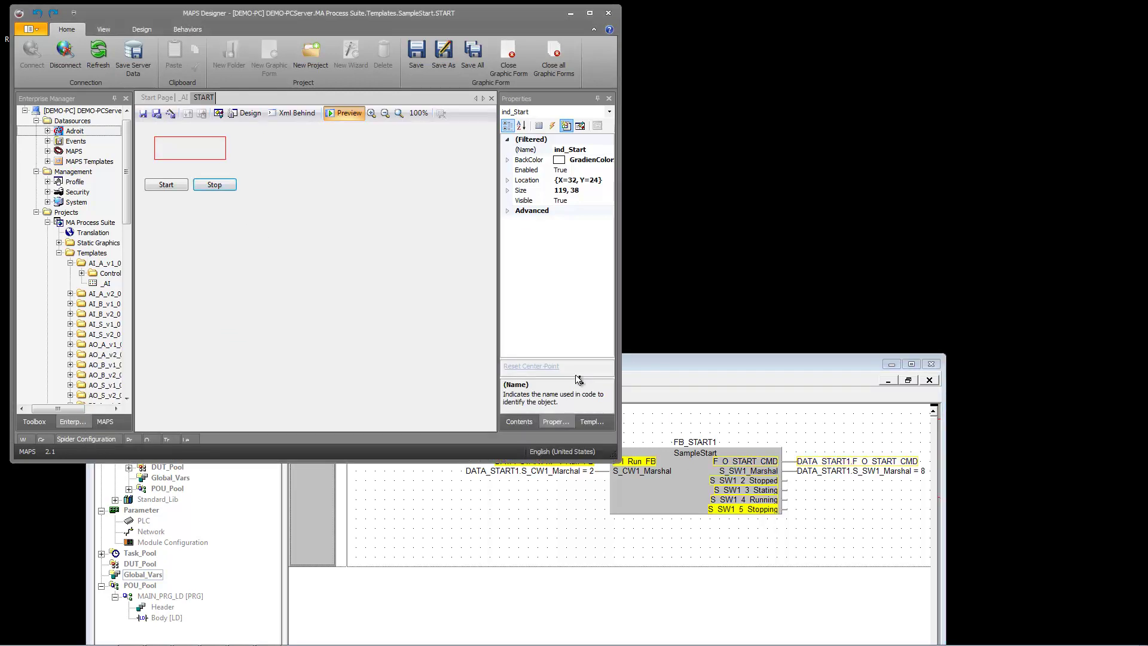
{"action": "left_click", "coordinate": [682, 357]}
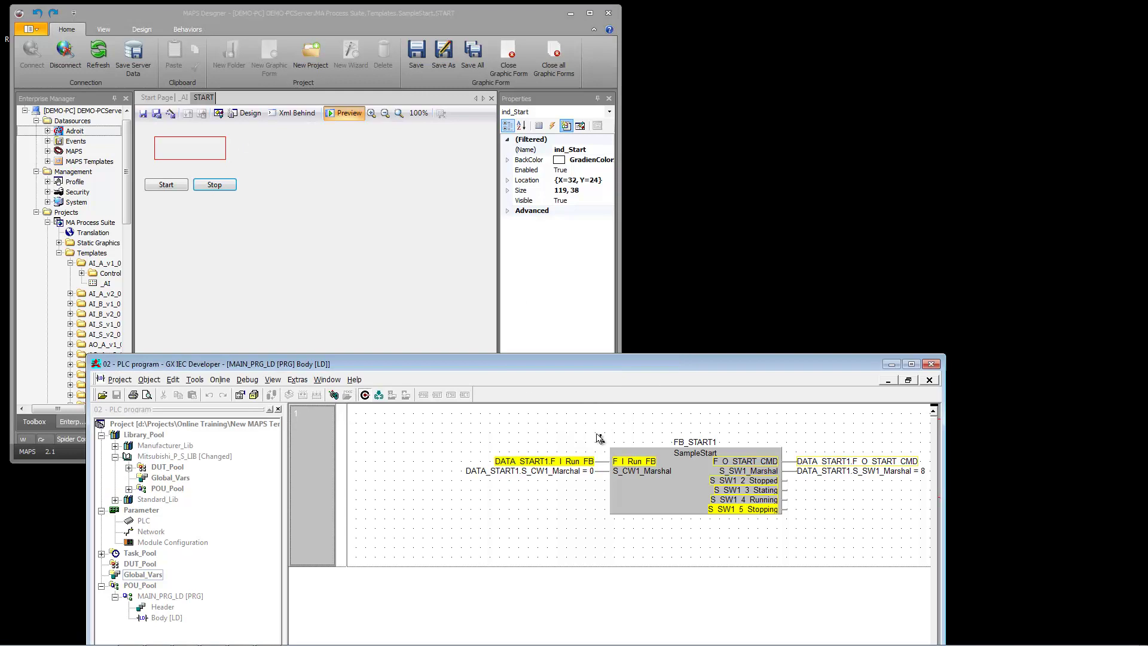
{"action": "double_click", "coordinate": [576, 464]}
{"action": "left_click", "coordinate": [601, 576]}
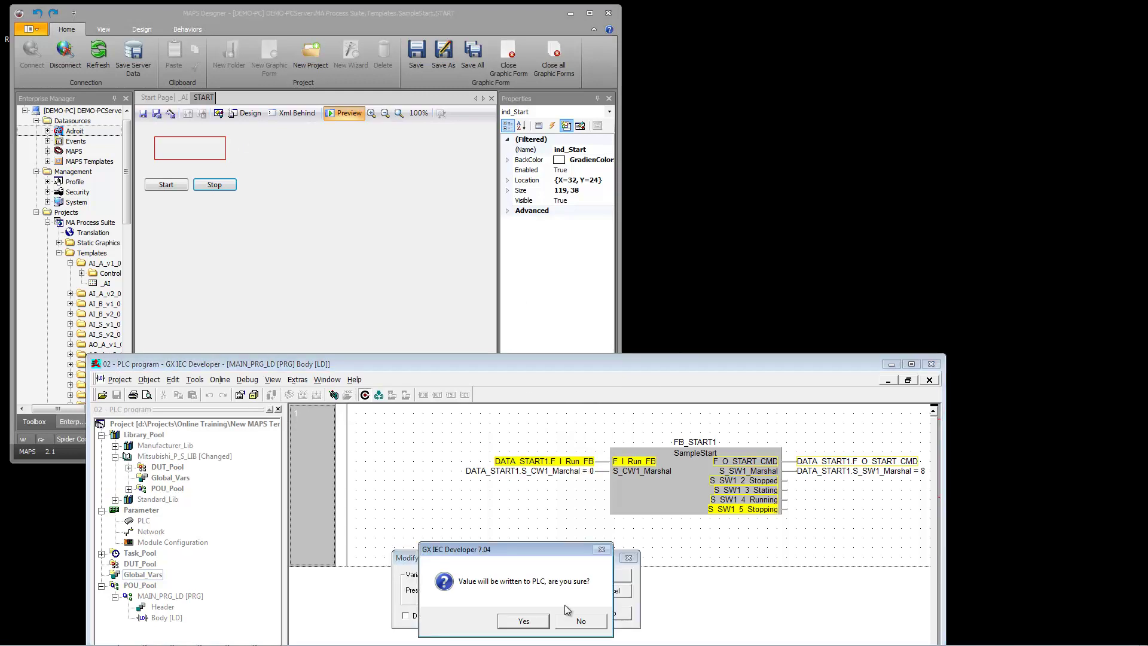
{"action": "left_click", "coordinate": [525, 622]}
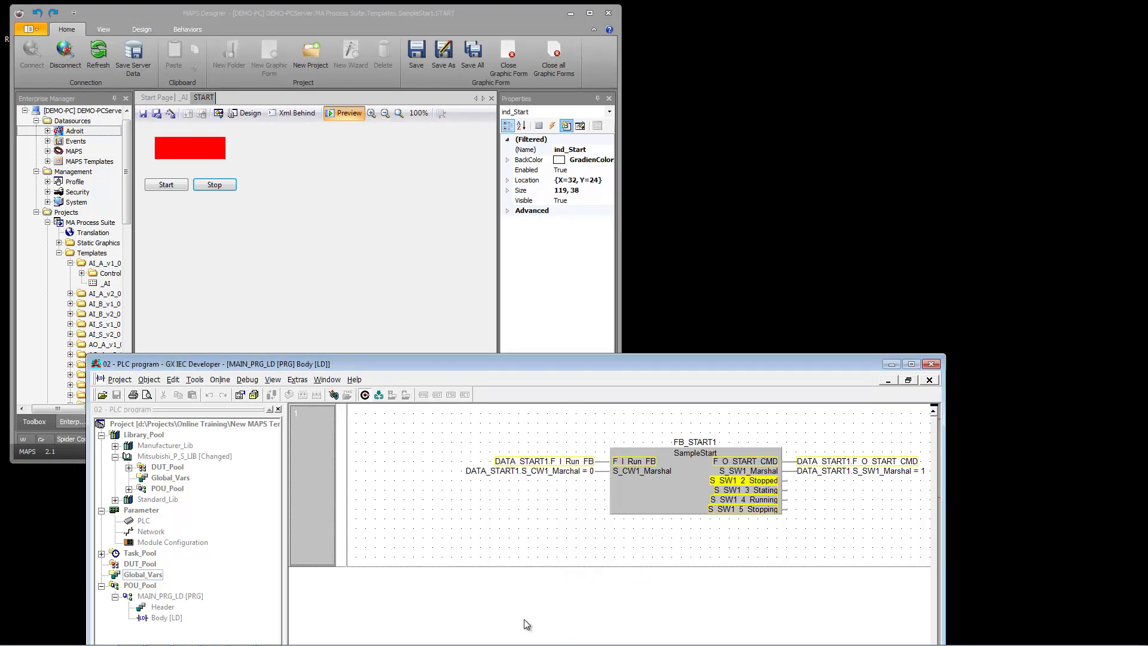